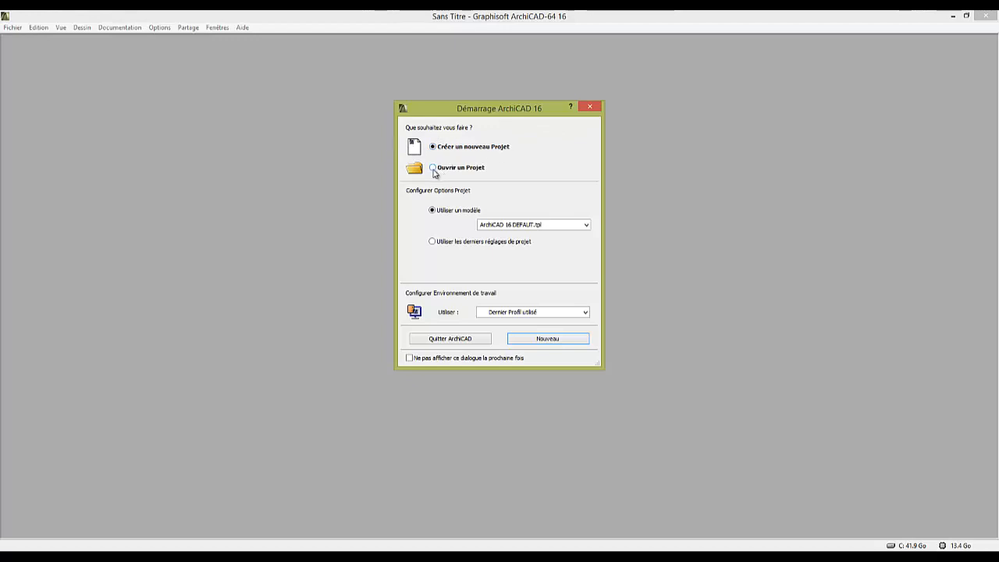
Create a new project from the ArchiCAD 16 DEFAUT.tpl template and activate the Arrow tool
left_click(433, 169)
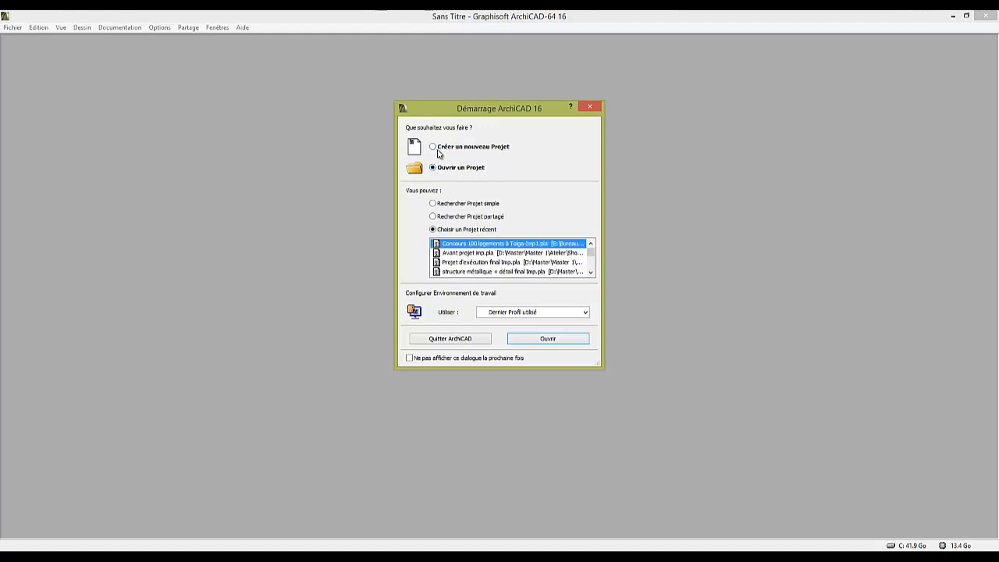
left_click(433, 147)
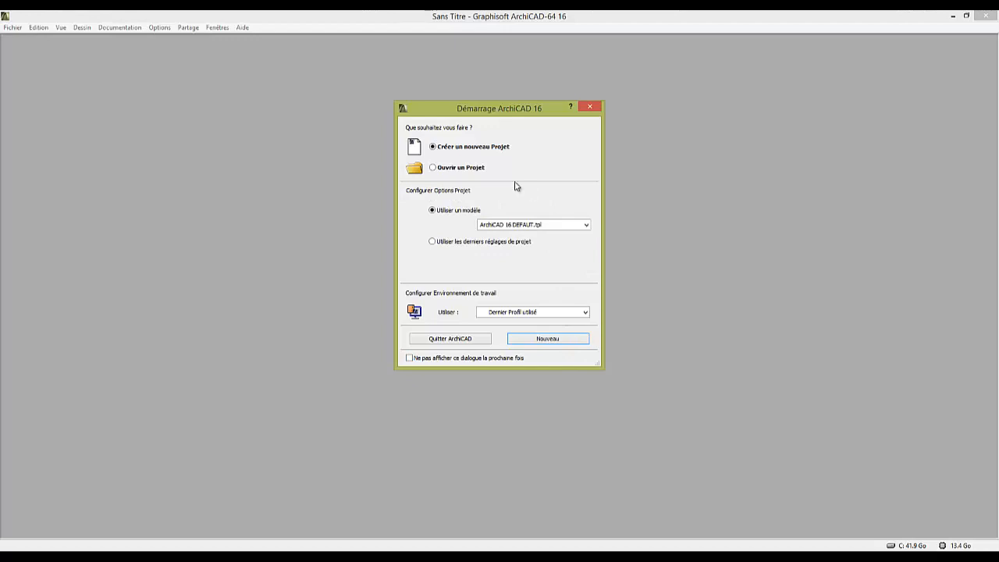
left_click(550, 340)
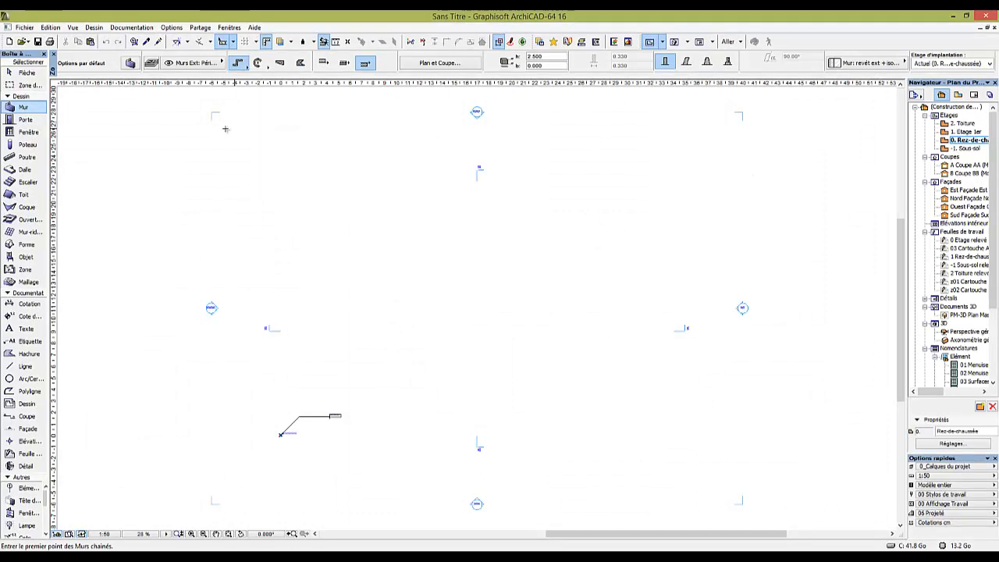
left_click(27, 73)
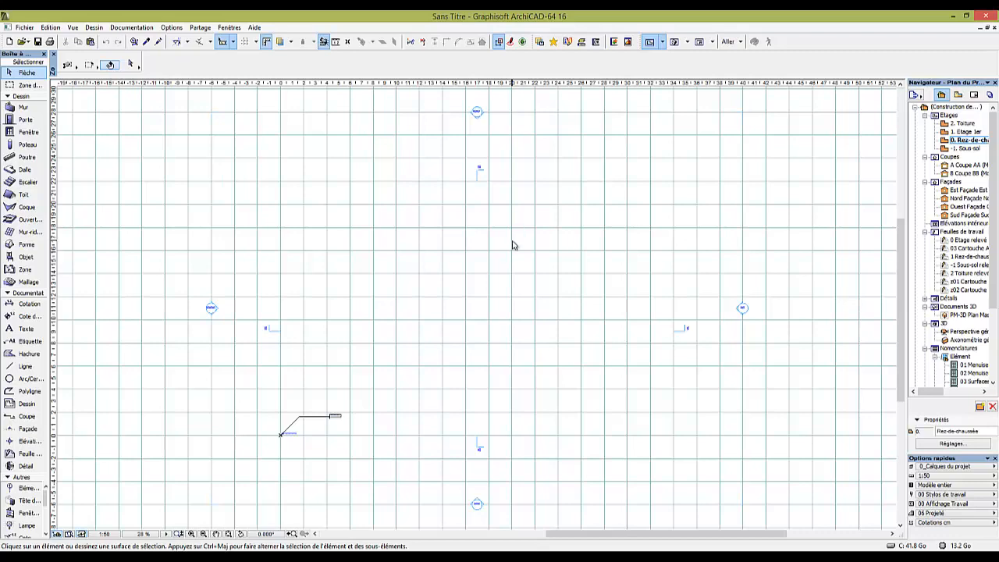
Set the 2D window's background colour to black in the grid and background settings
key("alt+g")
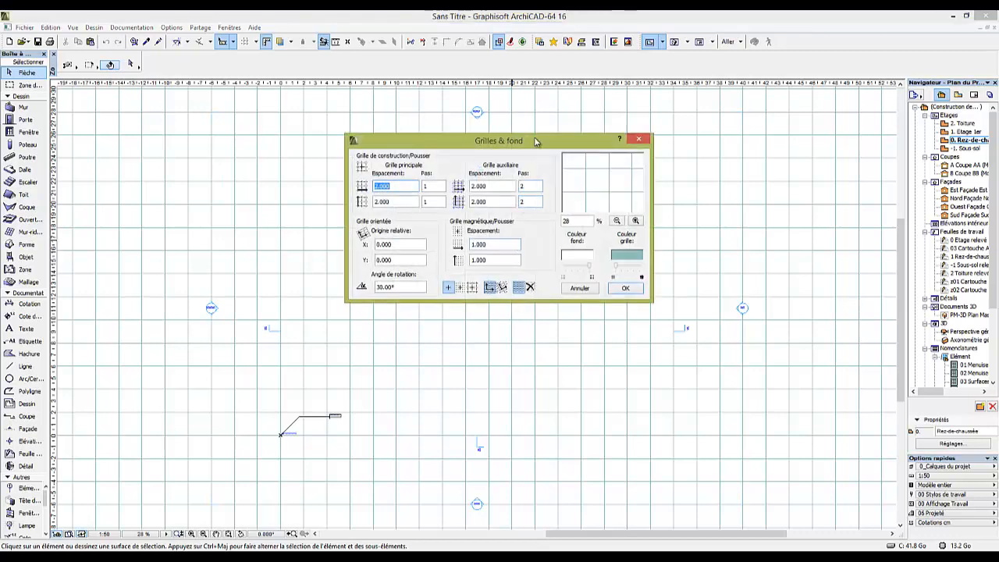
left_click_drag(537, 142, 525, 199)
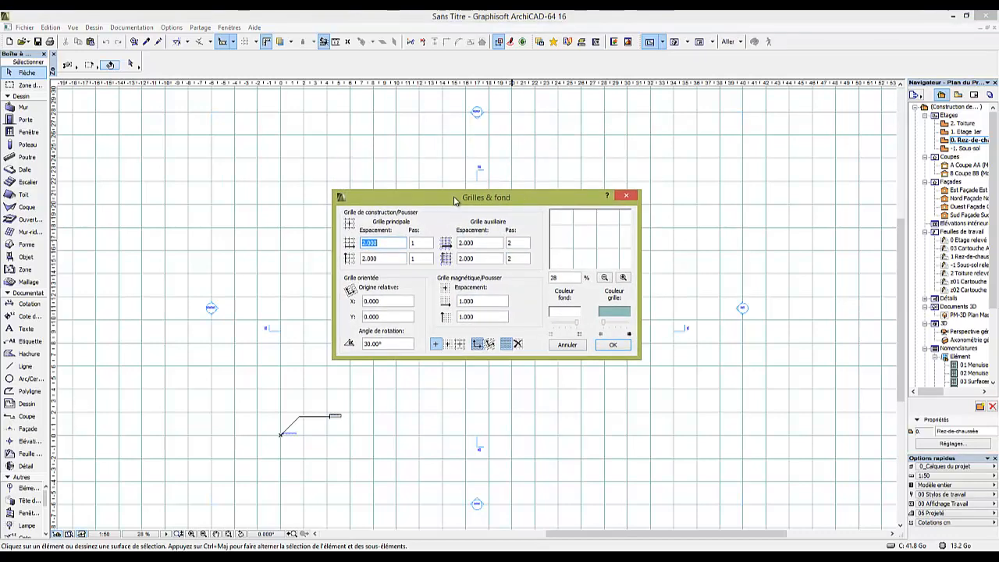
double_click(377, 244)
left_click(570, 314)
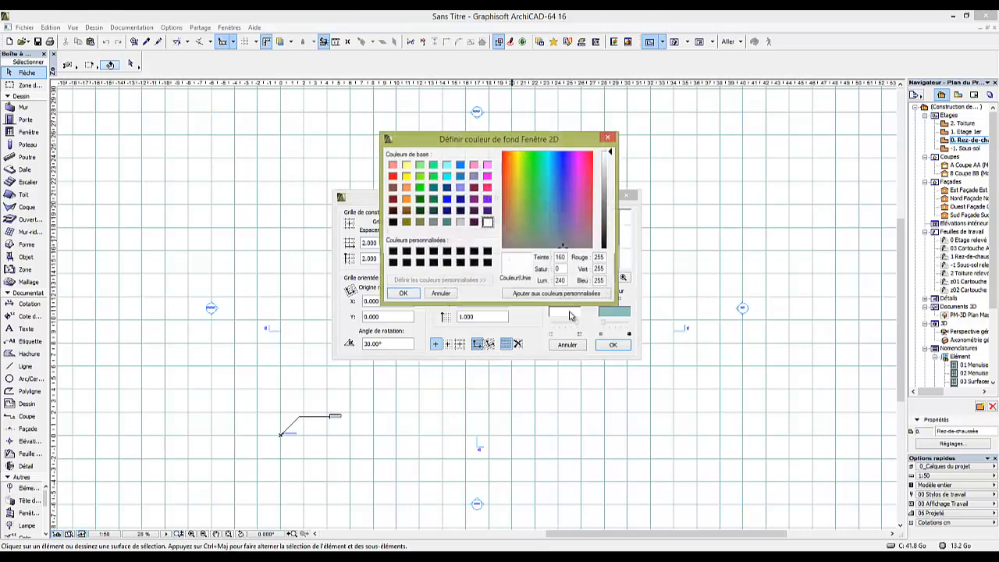
left_click(394, 253)
left_click(403, 294)
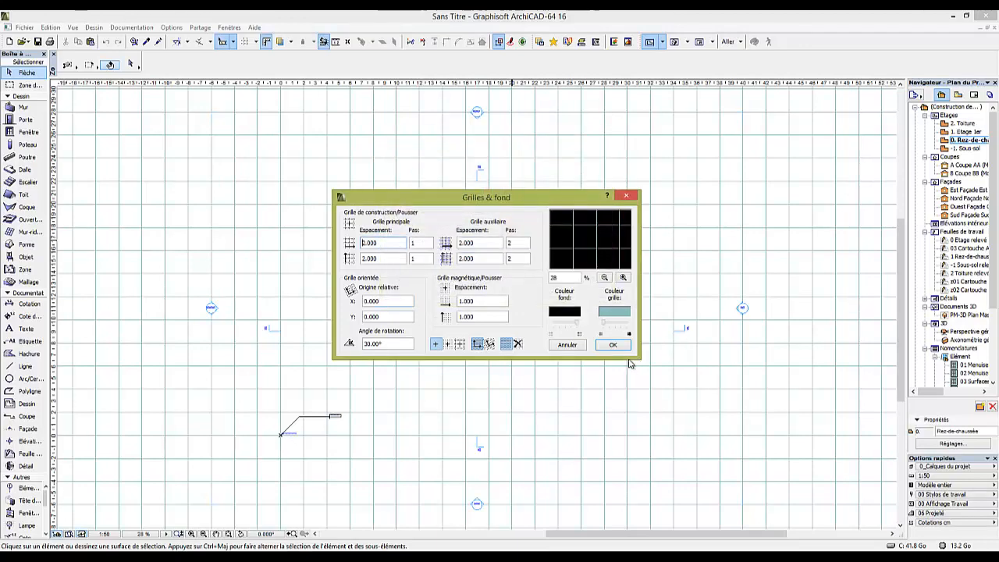
left_click(613, 345)
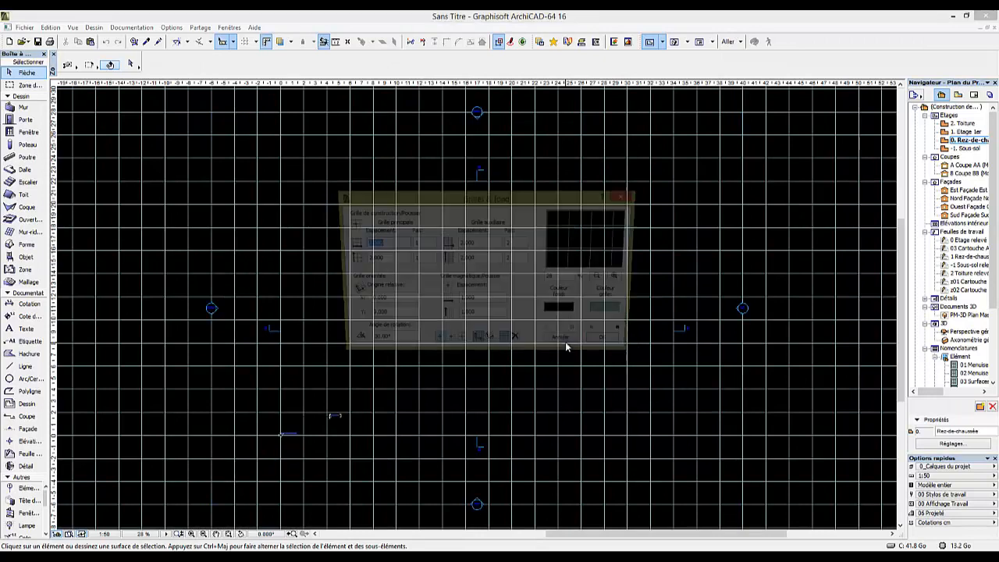
Restore the 2D window's background colour to white
left_click(564, 313)
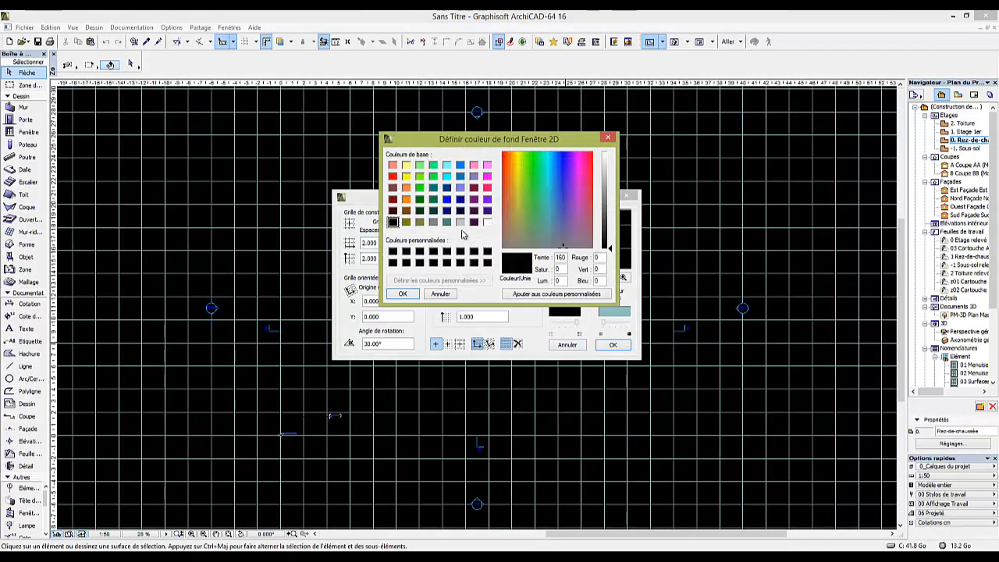
left_click(488, 223)
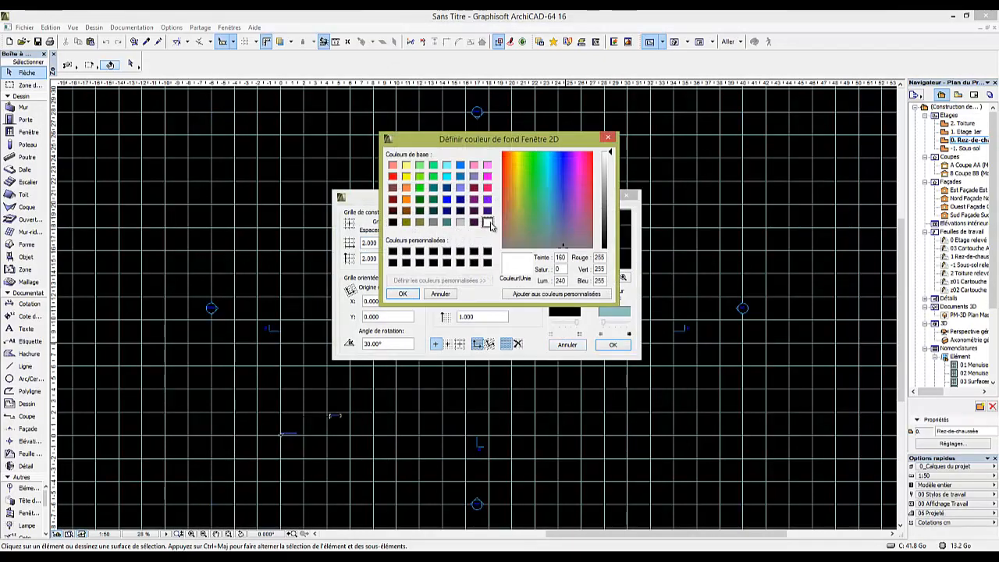
left_click(403, 295)
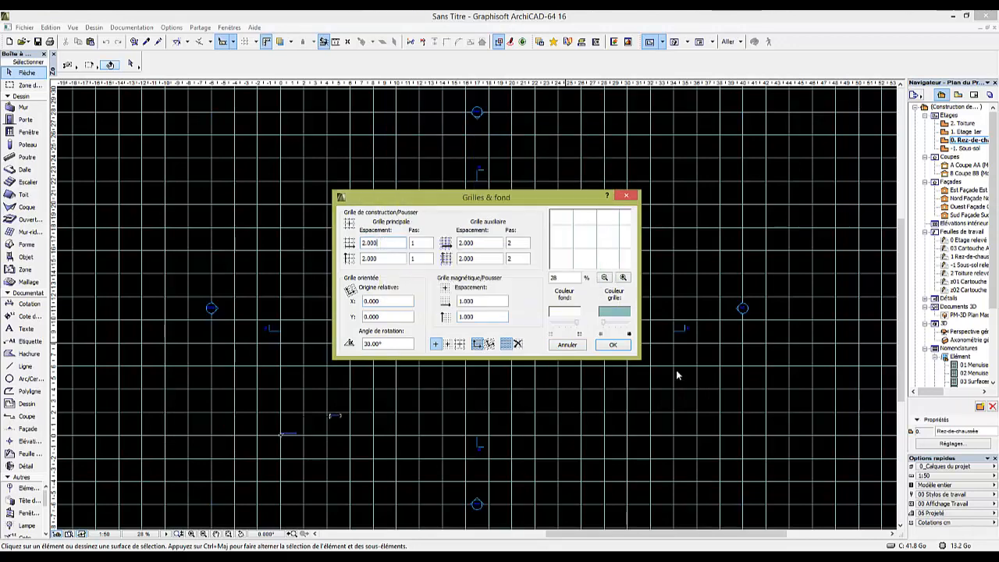
left_click(614, 345)
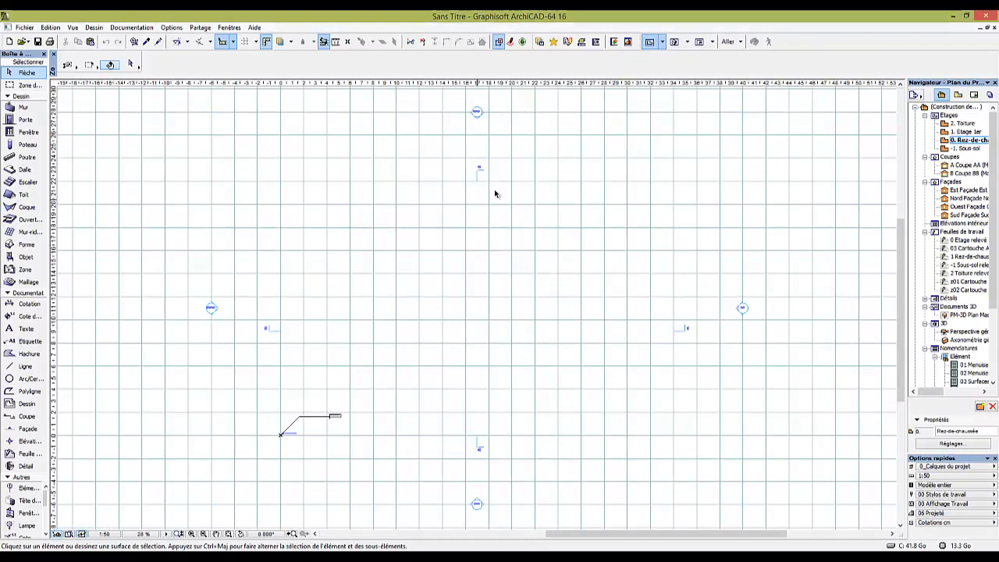
Examine the façade markers around the ground-floor plan and the project origin marker
scroll(494, 156, "up", 4)
middle_click_drag(481, 136, 488, 261)
scroll(470, 203, "down", 3)
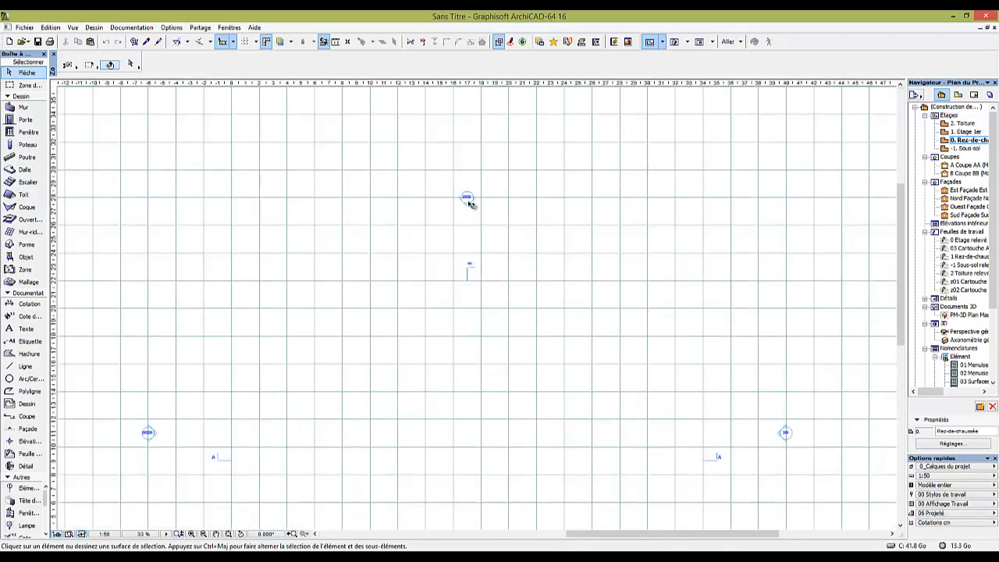
scroll(469, 203, "up", 3)
scroll(468, 193, "down", 3)
middle_click_drag(470, 218, 483, 140)
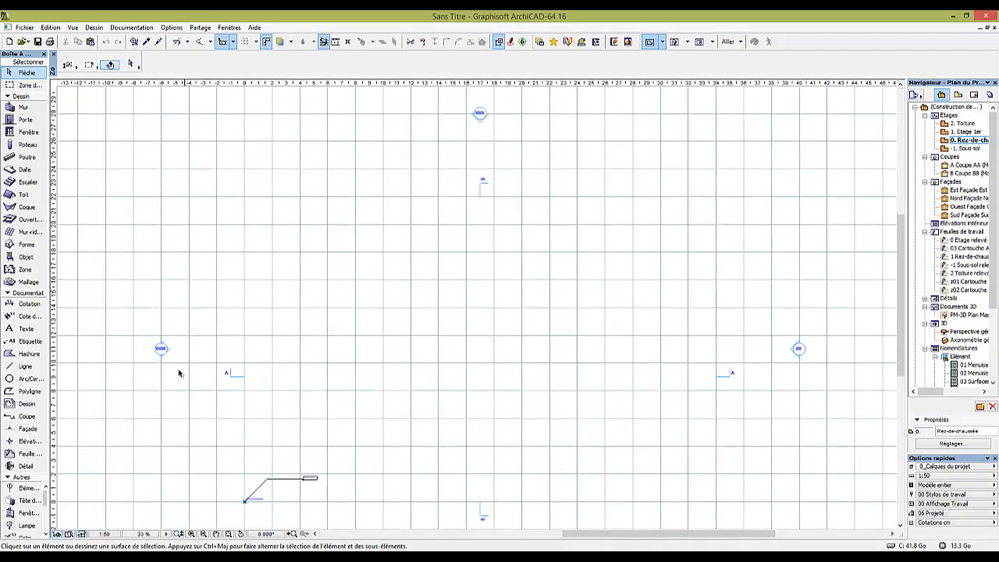
scroll(177, 370, "up", 6)
scroll(175, 357, "down", 7)
mouse_move(295, 366)
middle_mouse_down()
mouse_move(335, 249)
mouse_move(416, 238)
middle_mouse_up()
scroll(784, 225, "up", 4)
scroll(600, 354, "down", 3)
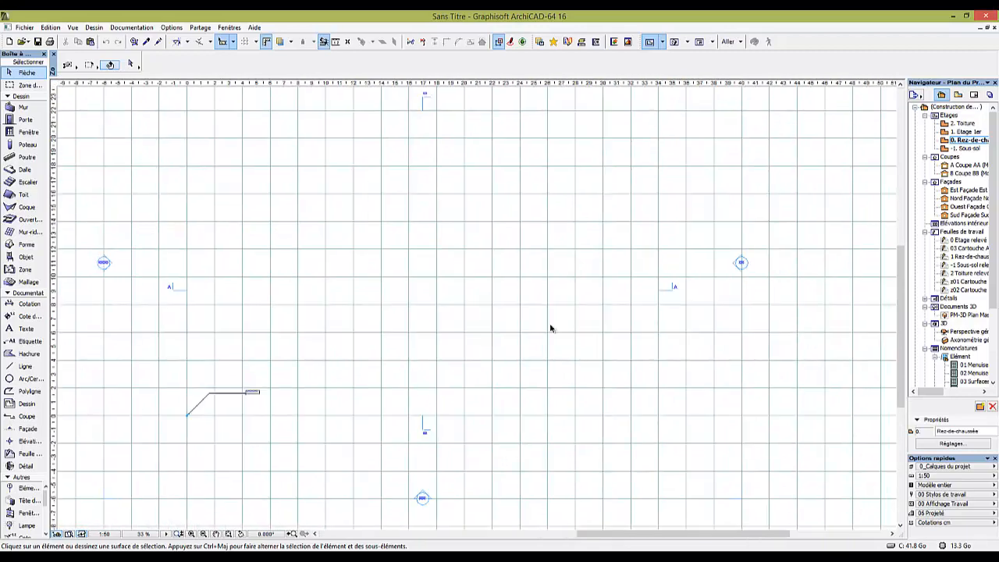
middle_click_drag(429, 455, 448, 356)
scroll(447, 356, "up", 4)
scroll(440, 364, "down", 3)
scroll(135, 325, "up", 5)
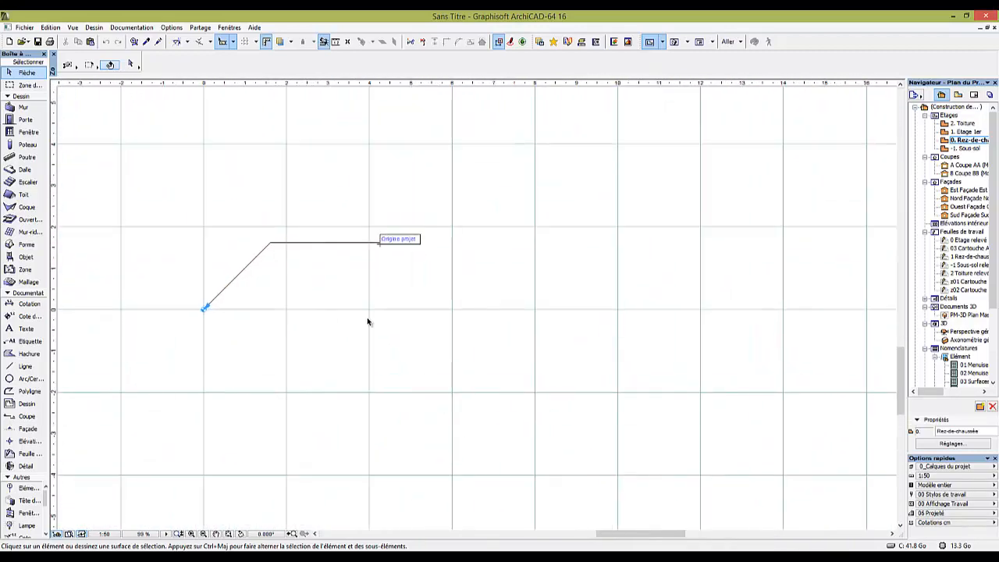
scroll(449, 302, "down", 5)
middle_click_drag(453, 298, 371, 367)
middle_click_drag(573, 283, 490, 368)
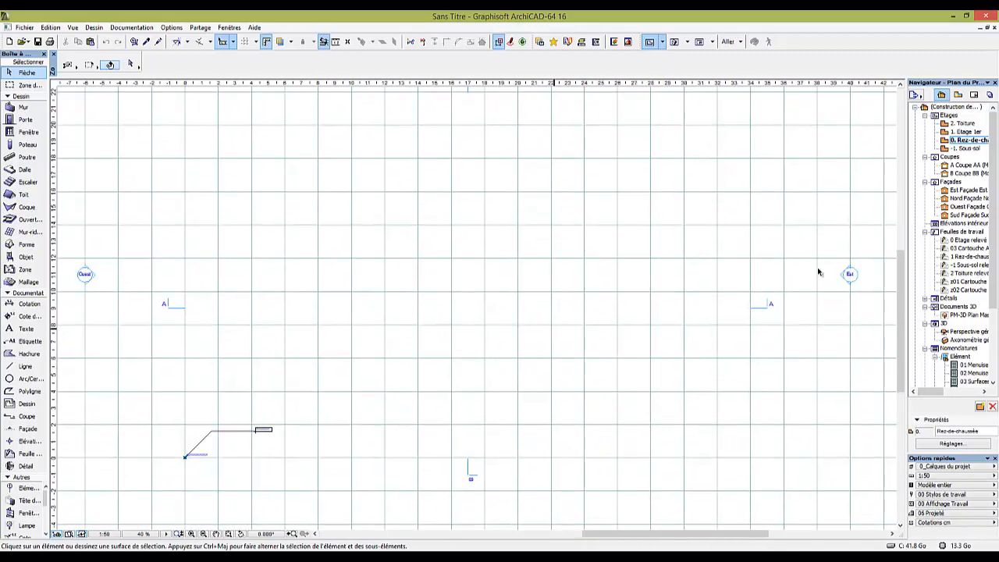
Inspect the section markers A and B by selecting each one, and clear the selection
scroll(776, 314, "up", 3)
left_click_drag(777, 292, 701, 343)
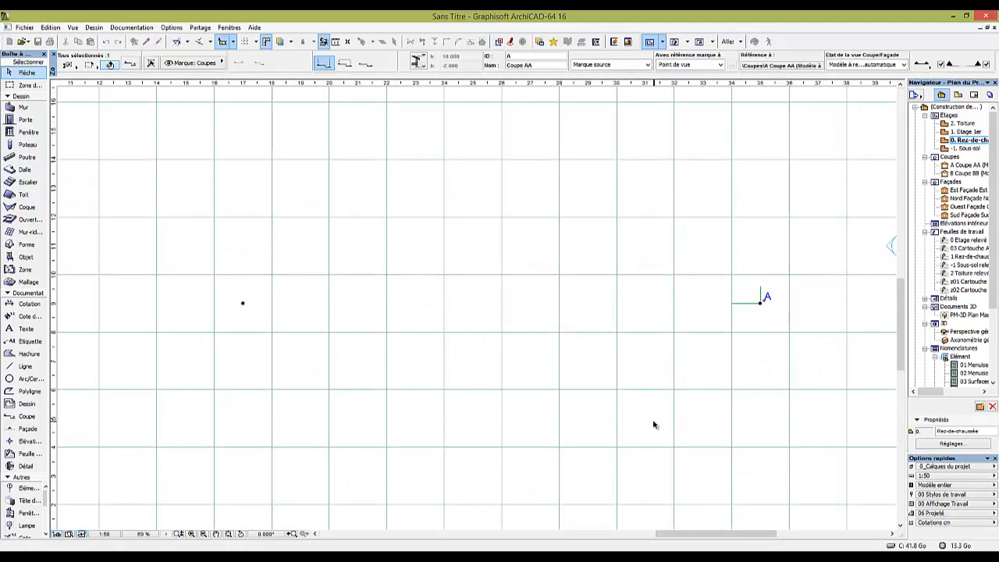
scroll(653, 420, "down", 5)
middle_click_drag(653, 420, 703, 281)
left_click(522, 379)
left_click_drag(551, 347, 524, 370)
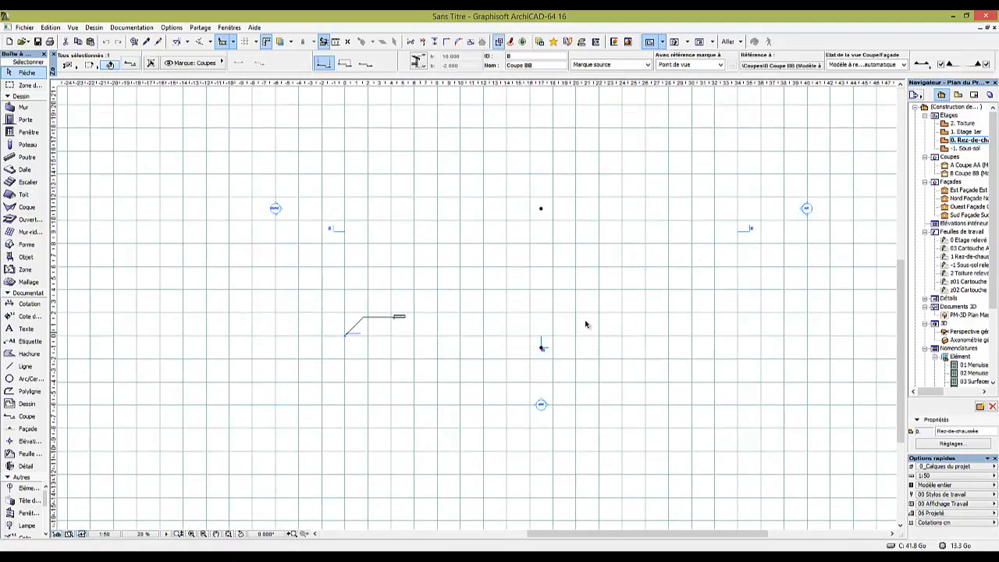
scroll(586, 323, "down", 4)
middle_click_drag(584, 321, 542, 368)
left_click(547, 365)
scroll(617, 331, "up", 2)
mouse_move(618, 330)
middle_mouse_down()
mouse_move(557, 314)
mouse_move(600, 312)
middle_mouse_up()
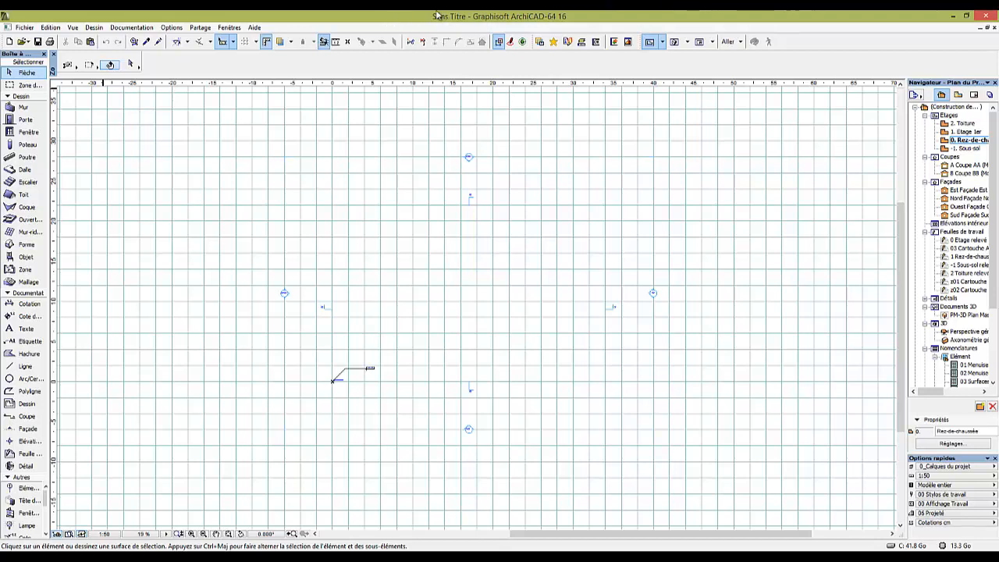
Save the project to the desktop as BIM in the Projet ArchiCAD (*.pln) format
left_click(39, 43)
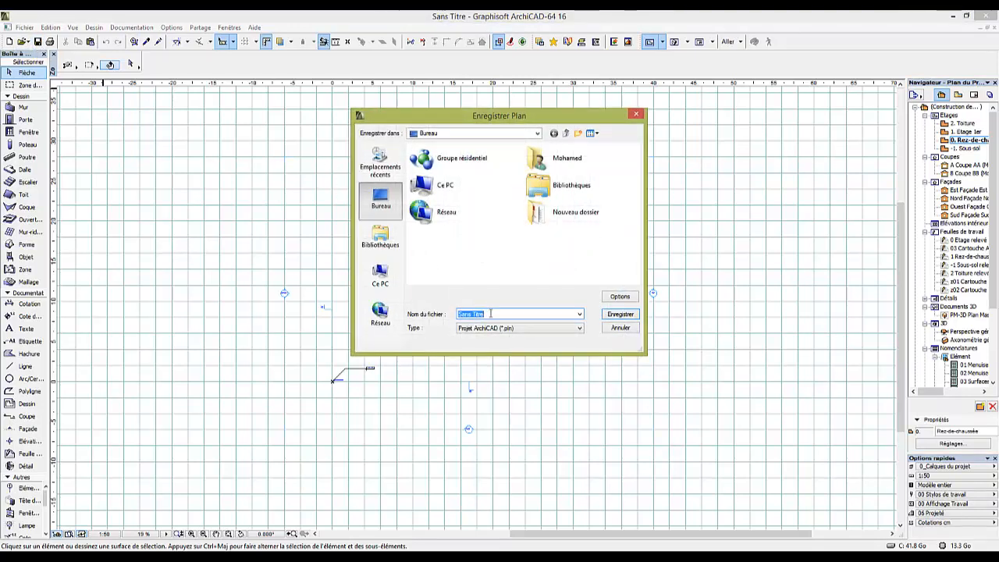
type("BIM")
left_click(520, 335)
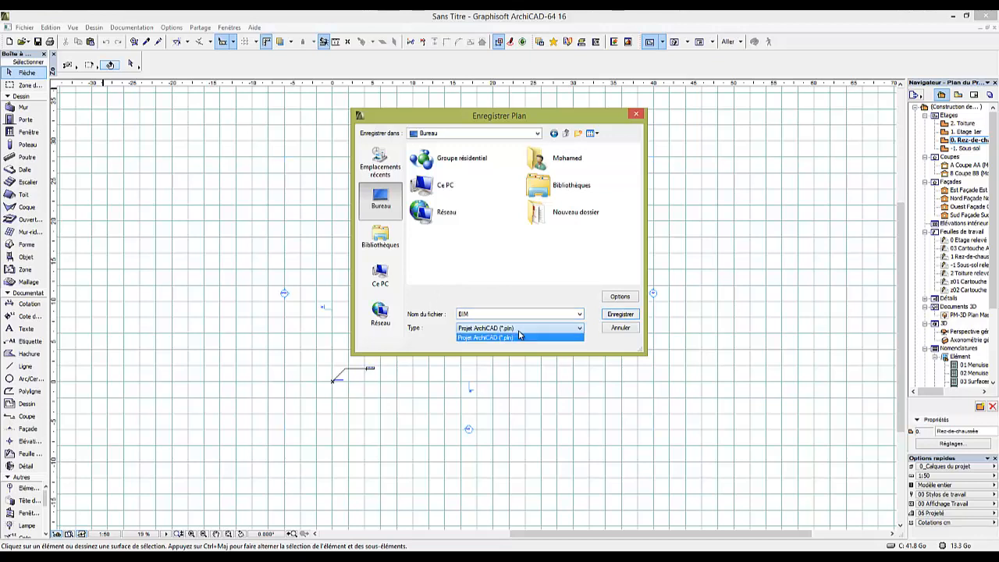
left_click(519, 339)
left_click(621, 314)
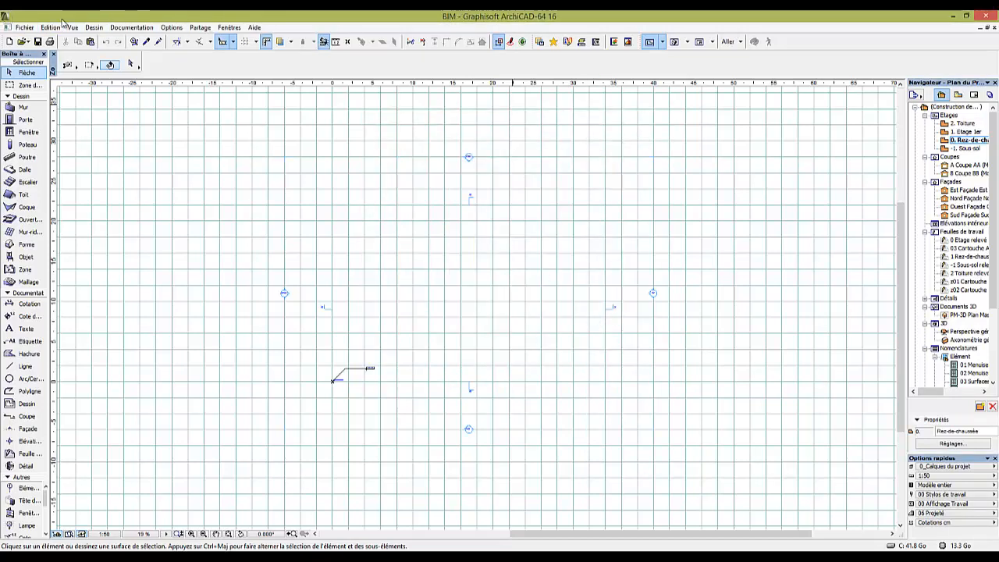
Review the file formats available for saving the project under another type, without saving
left_click(22, 30)
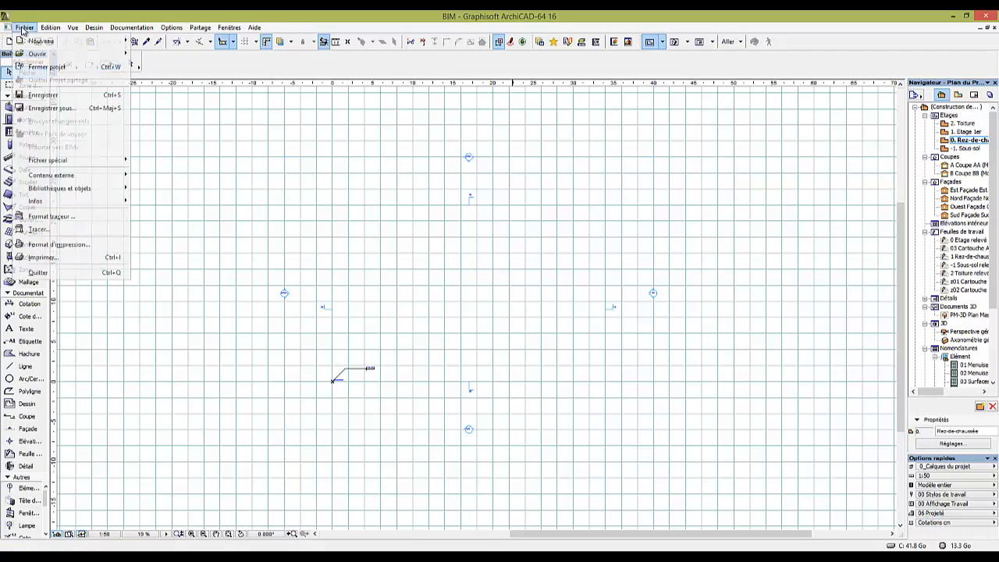
left_click(35, 28)
left_click(89, 29)
mouse_move(31, 29)
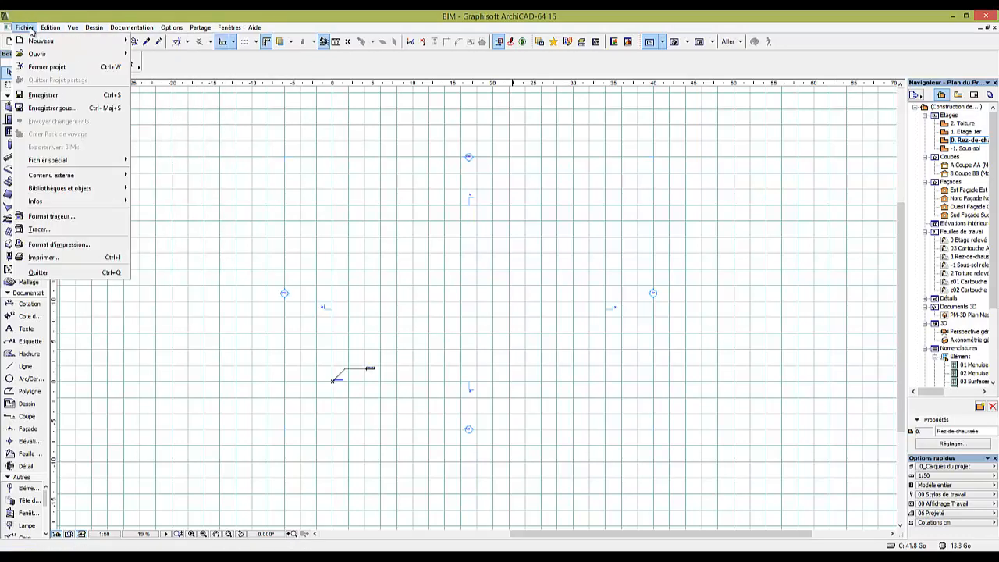
left_click(49, 108)
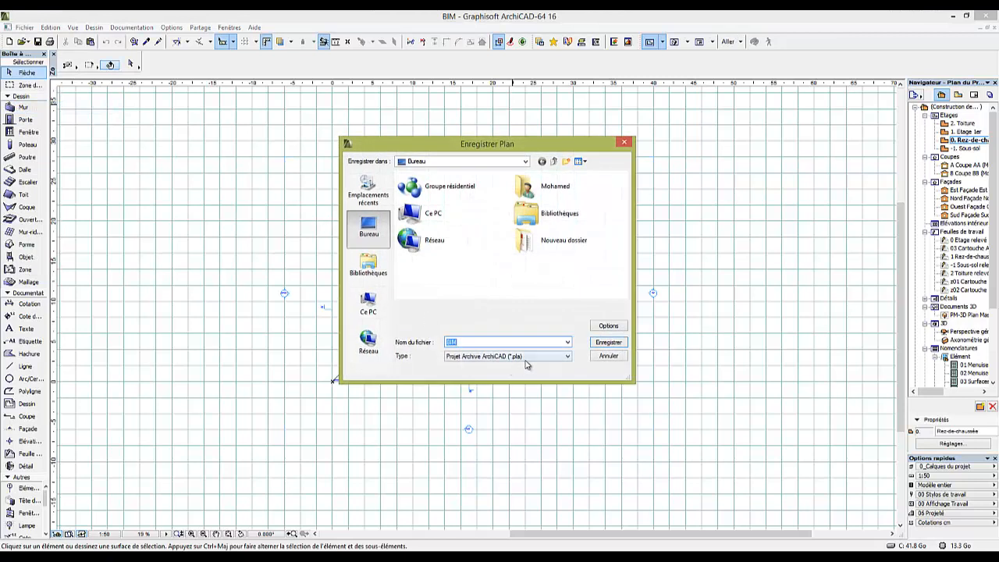
left_click(526, 357)
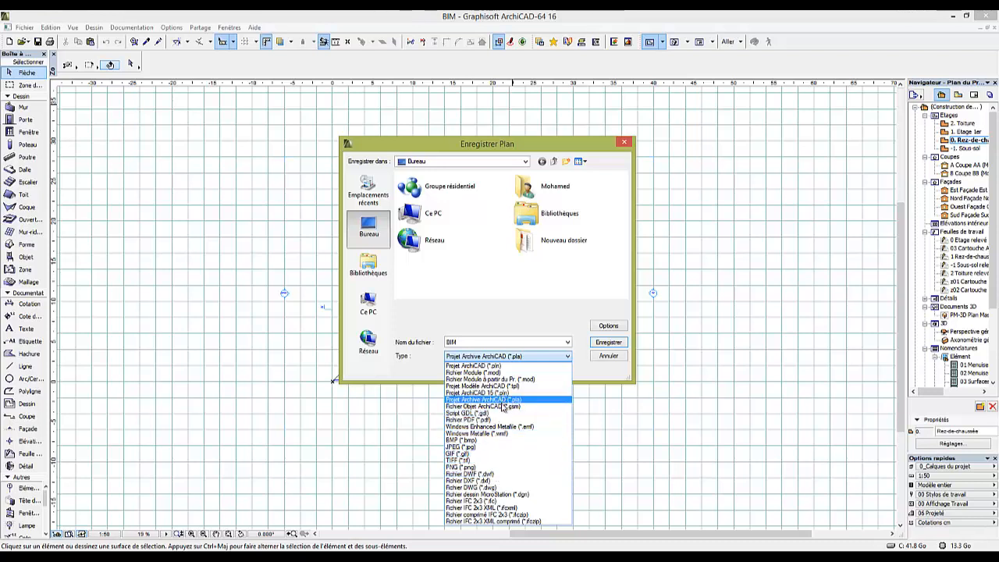
key("Escape")
key("Escape")
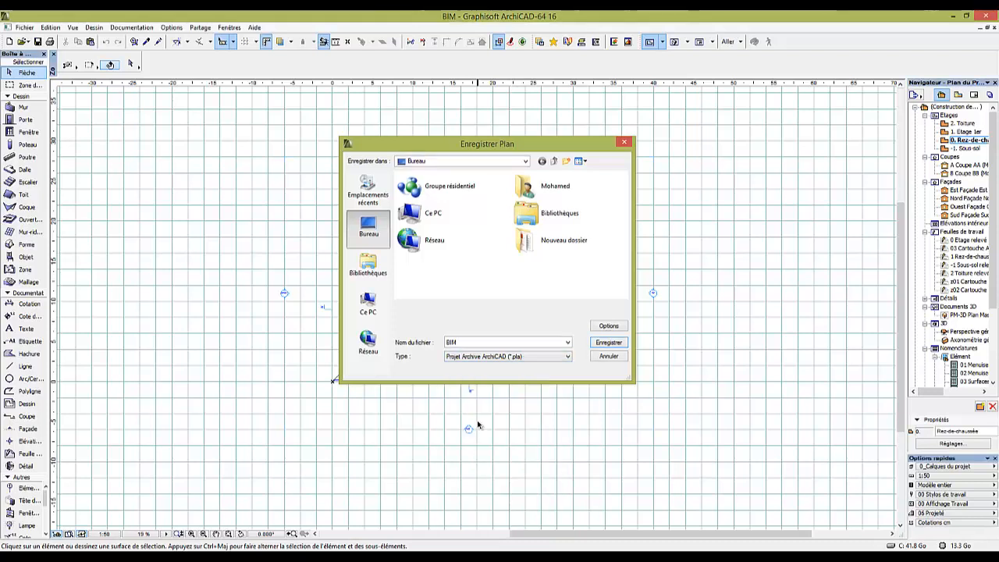
left_click(25, 29)
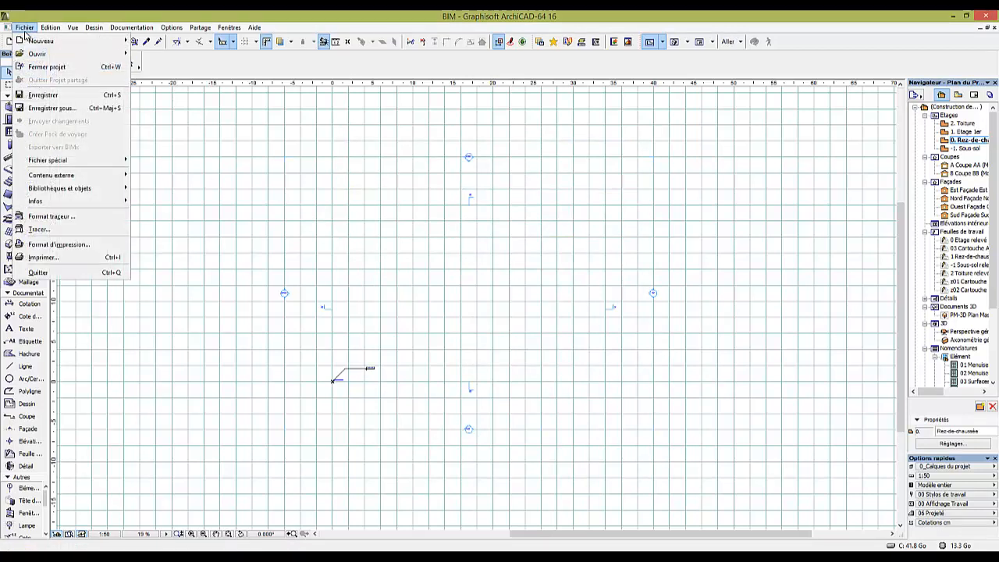
mouse_move(41, 30)
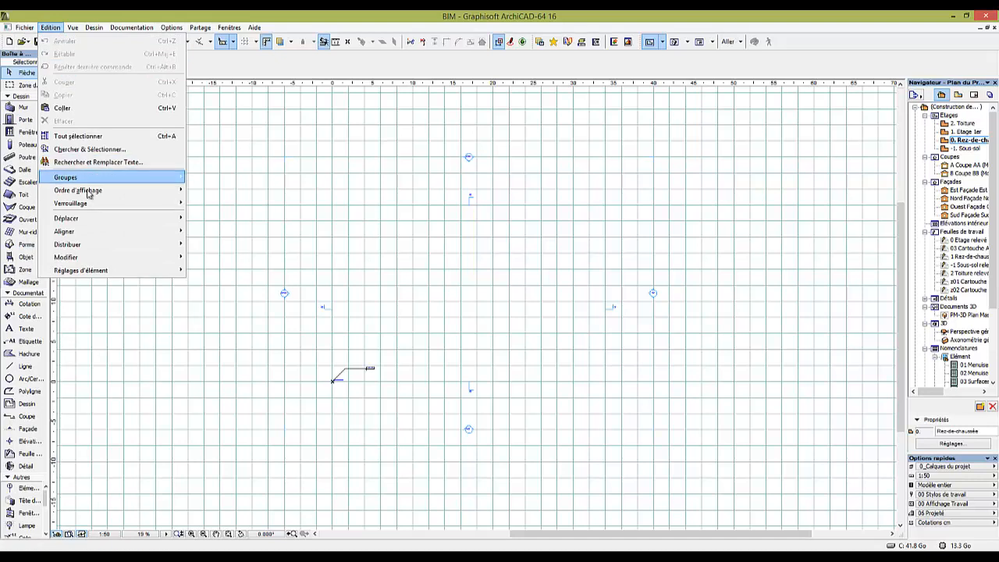
mouse_move(88, 181)
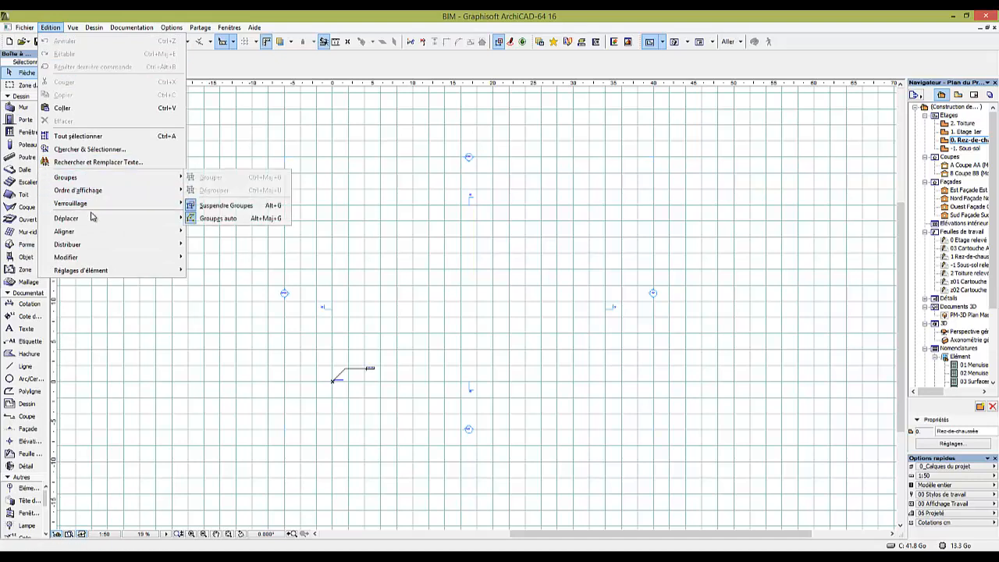
mouse_move(92, 219)
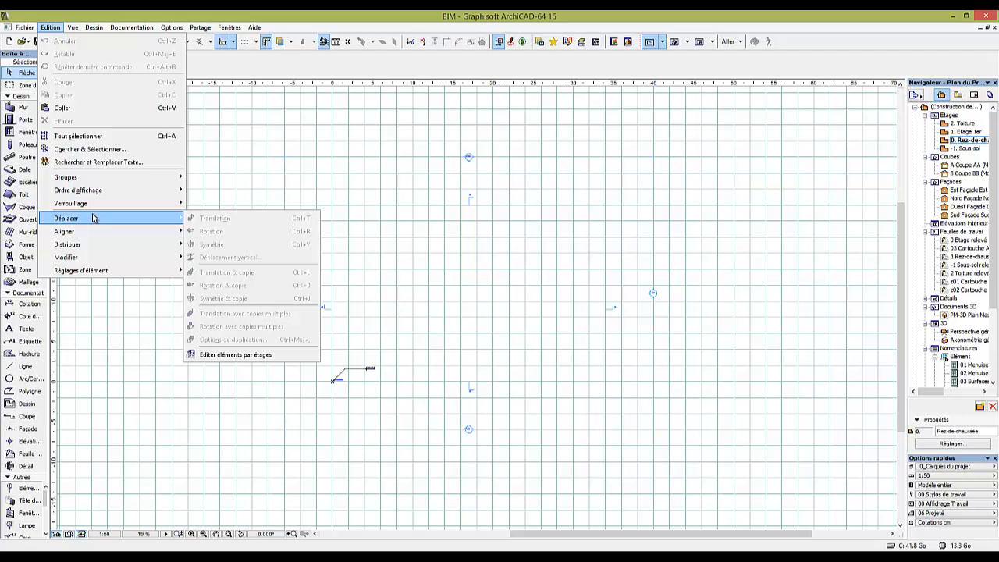
Turn off the ruler display around the floor plan
mouse_move(71, 29)
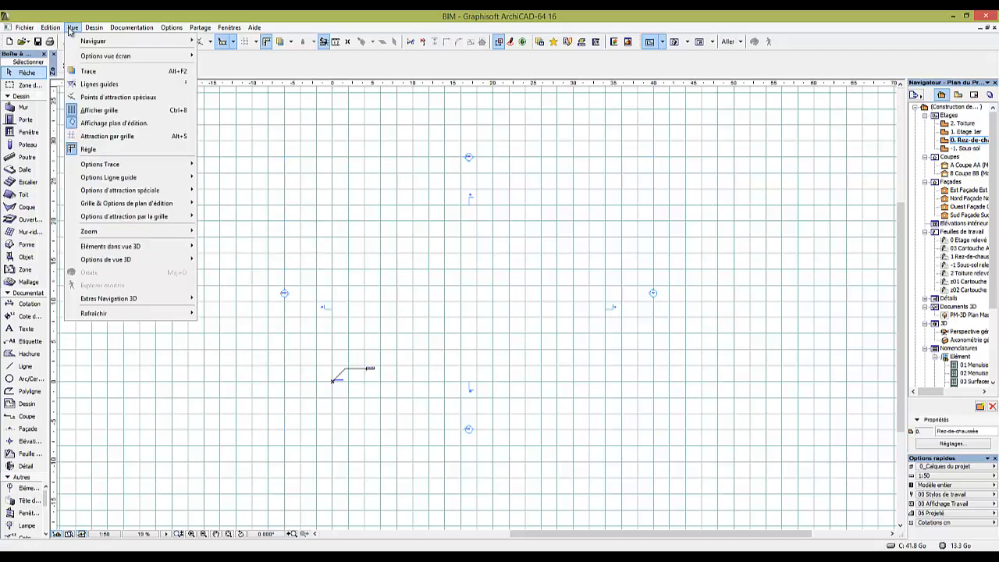
left_click(87, 149)
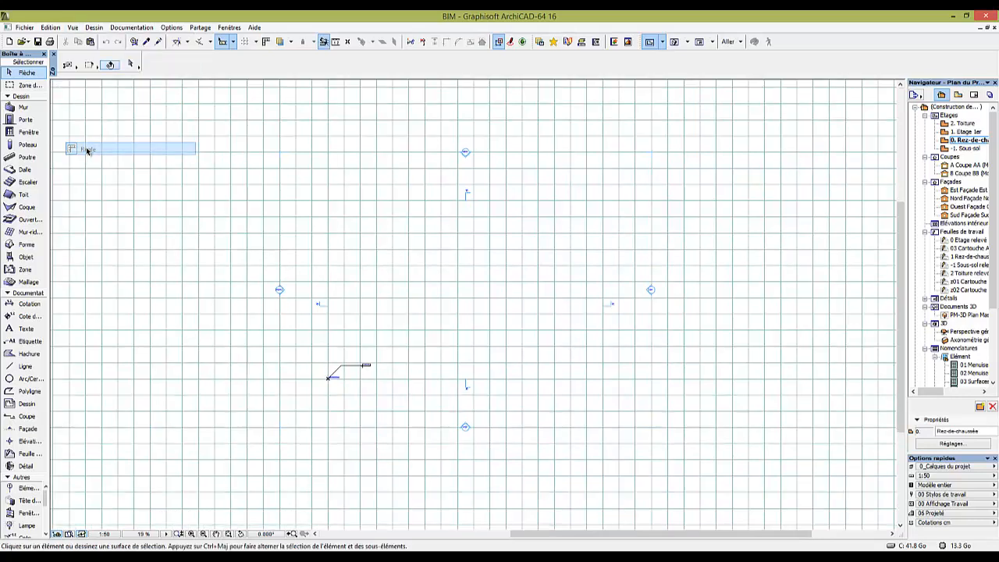
Turn the ruler display back on around the floor plan
left_click(72, 28)
left_click(91, 149)
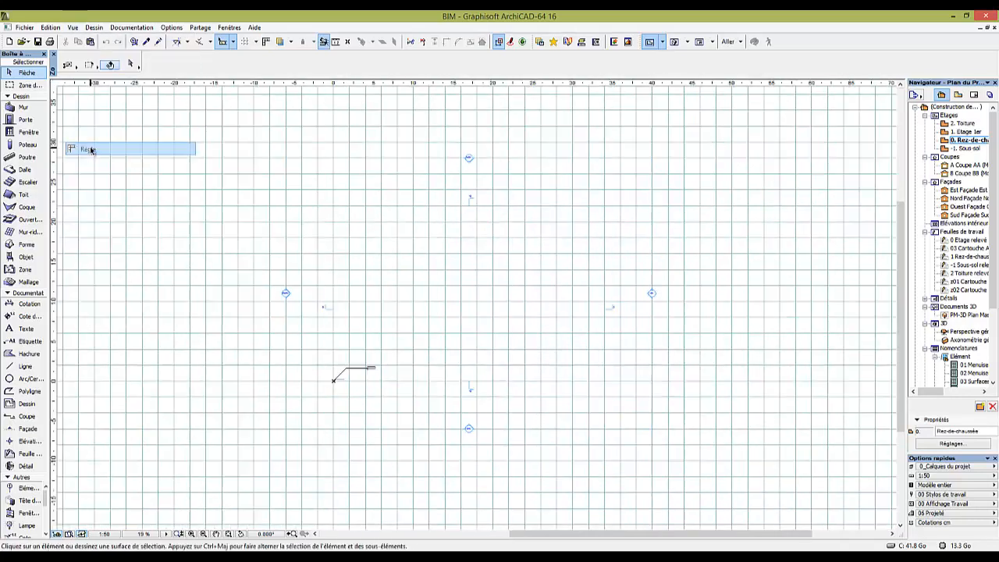
left_click(73, 27)
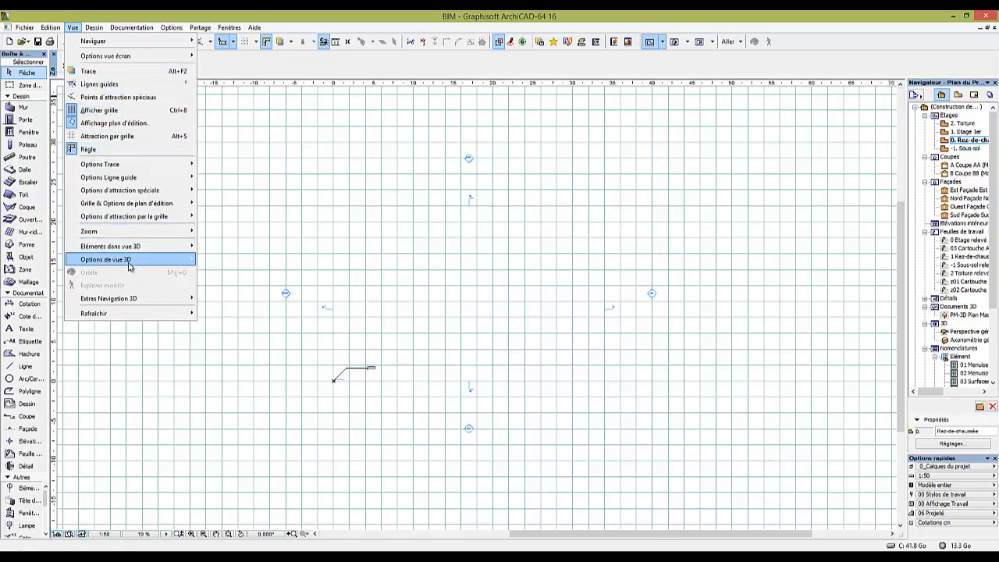
mouse_move(131, 259)
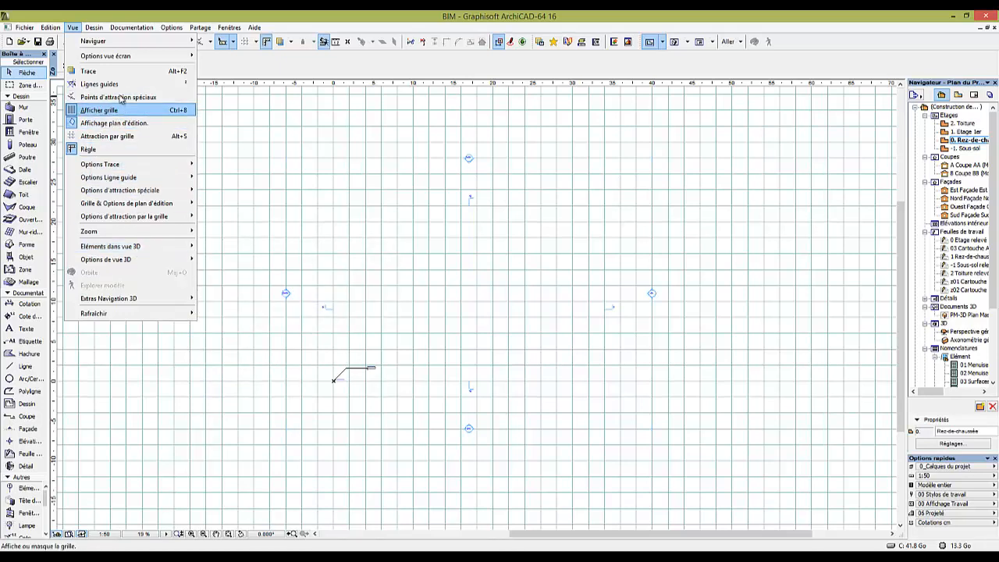
mouse_move(87, 31)
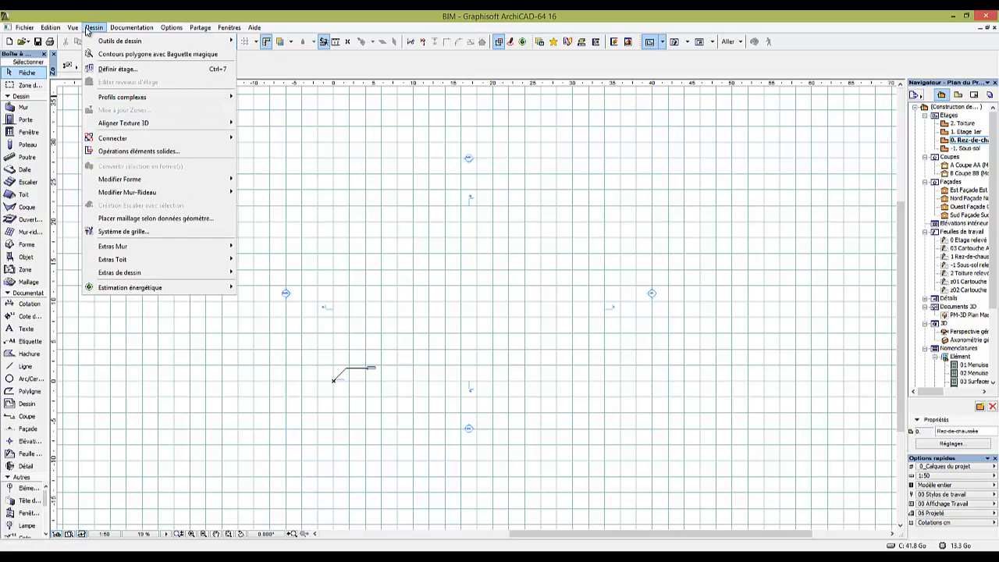
mouse_move(113, 127)
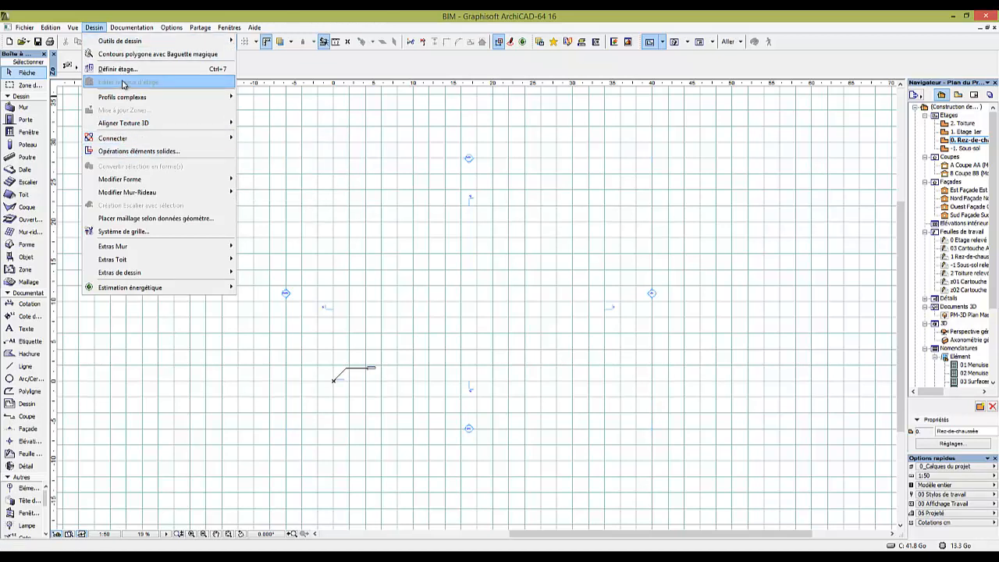
mouse_move(123, 30)
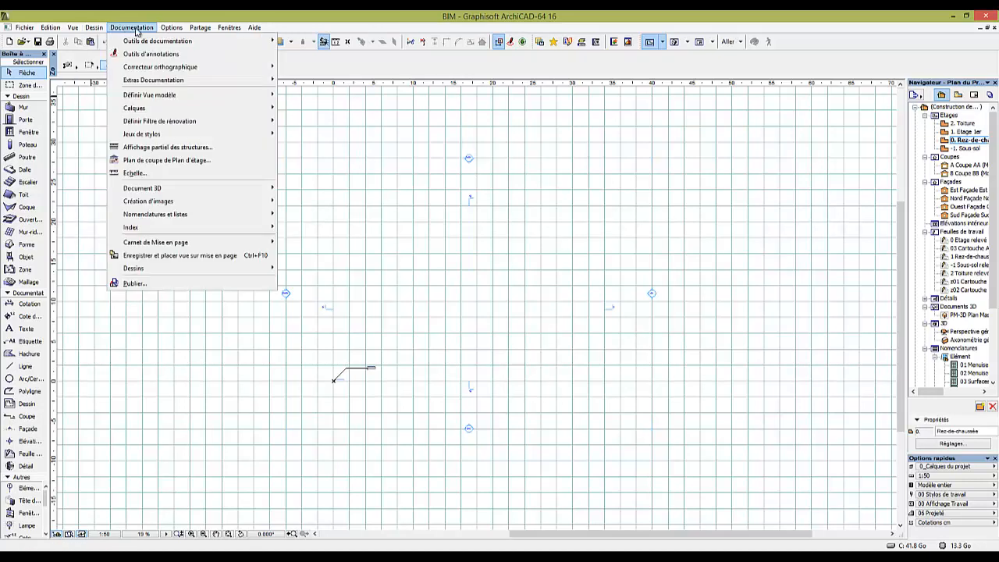
Show the Visualisation 3D toolbar and dock it directly beneath the standard toolbar
mouse_move(198, 30)
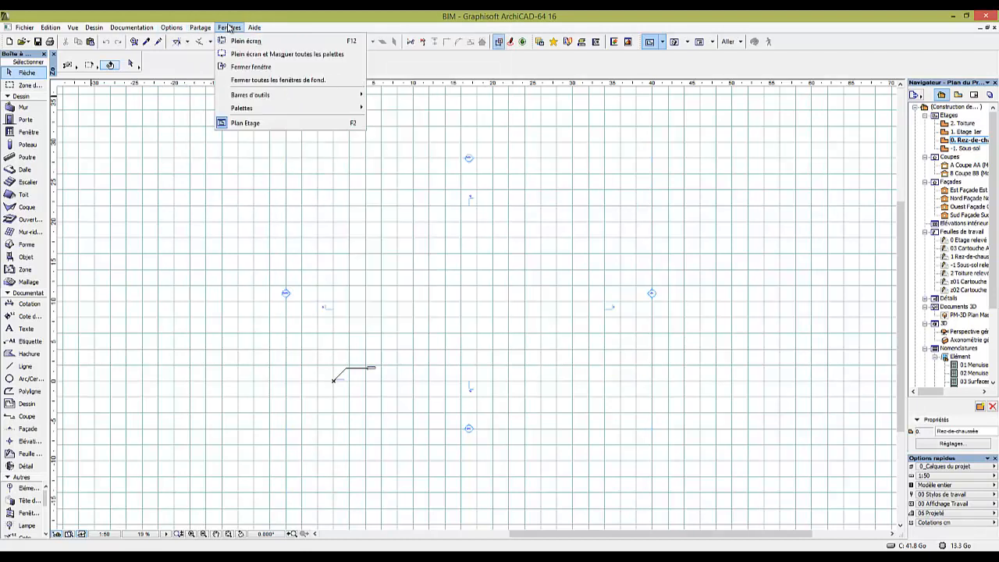
mouse_move(248, 95)
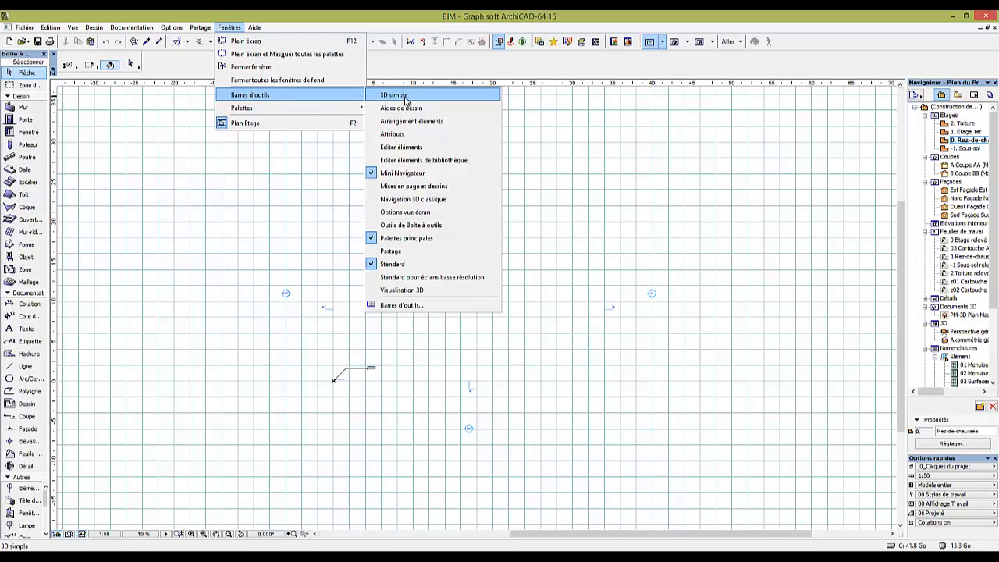
left_click(403, 291)
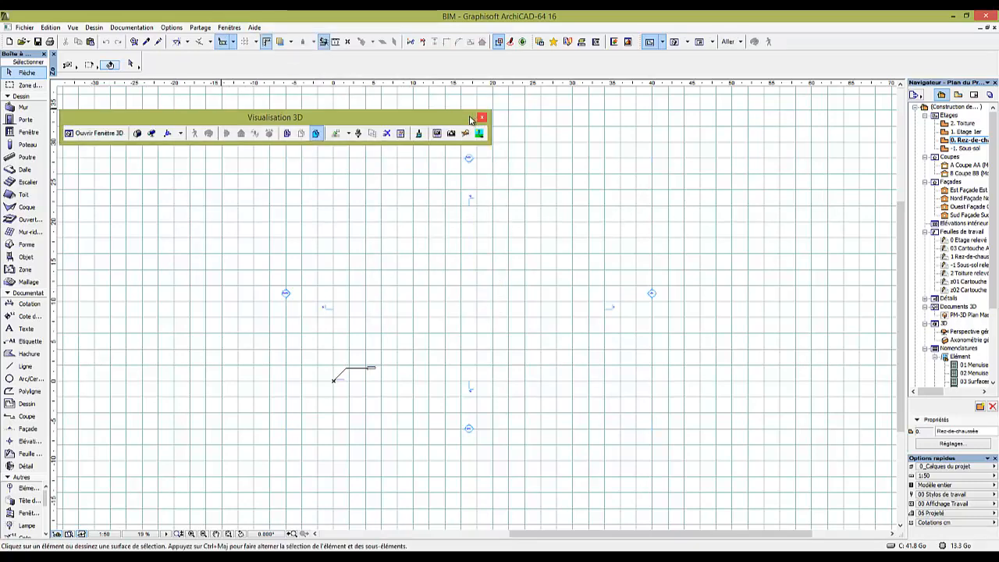
mouse_move(87, 118)
left_mouse_down()
mouse_move(116, 54)
mouse_move(121, 62)
mouse_move(39, 60)
left_mouse_up()
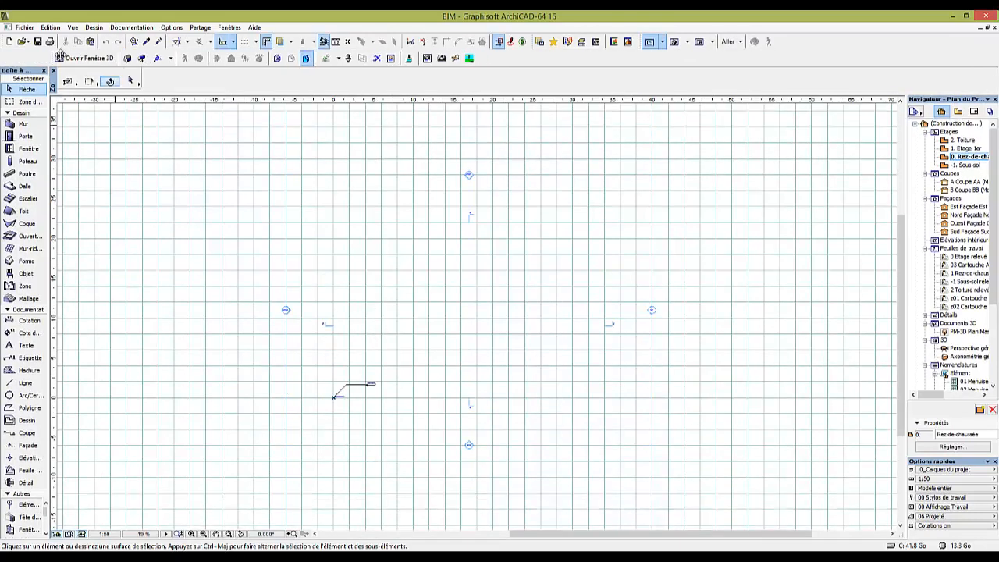
left_click(231, 27)
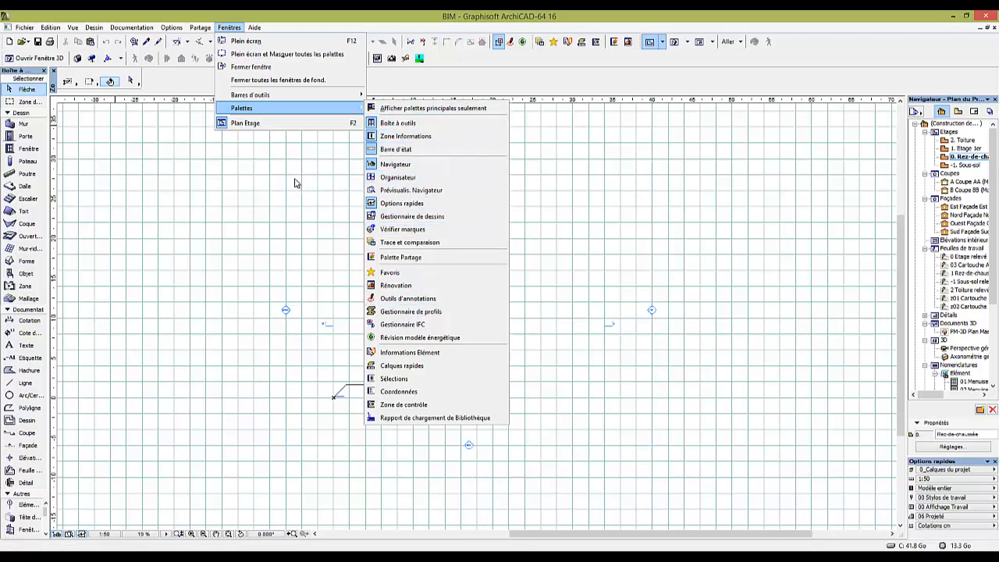
left_click(257, 174)
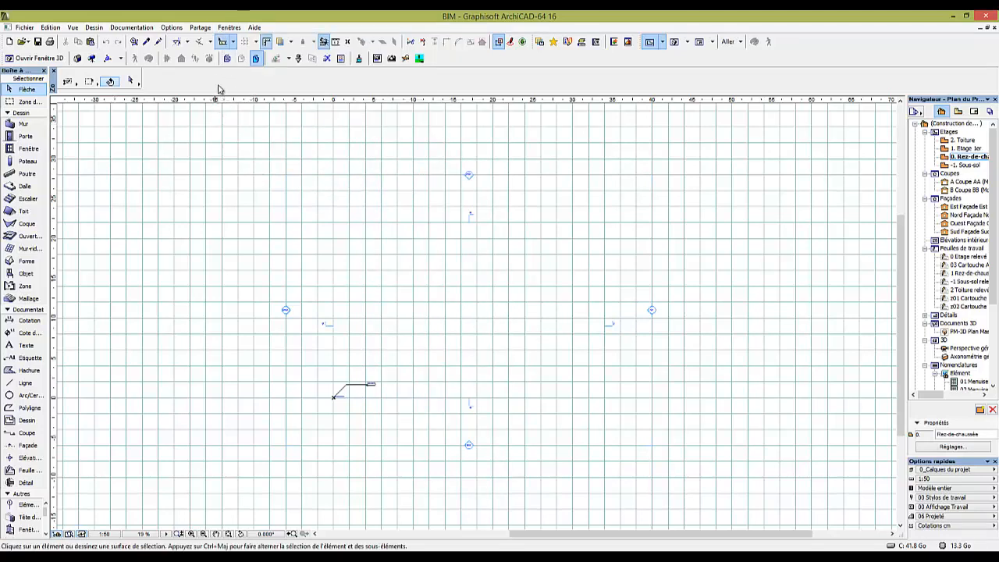
In the project's working units, keep mètre as the model unit and set its decimals to 2
left_click(172, 28)
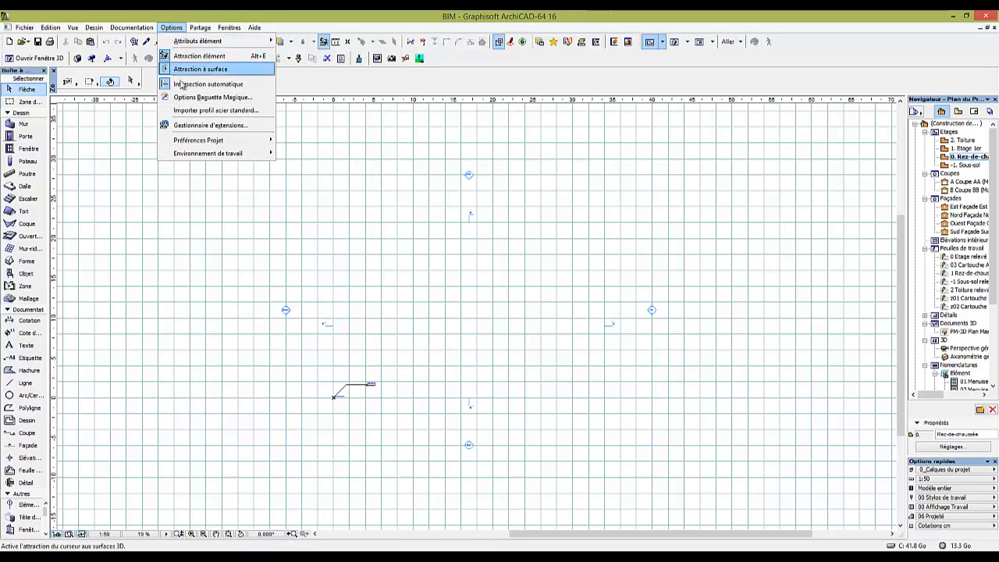
mouse_move(199, 146)
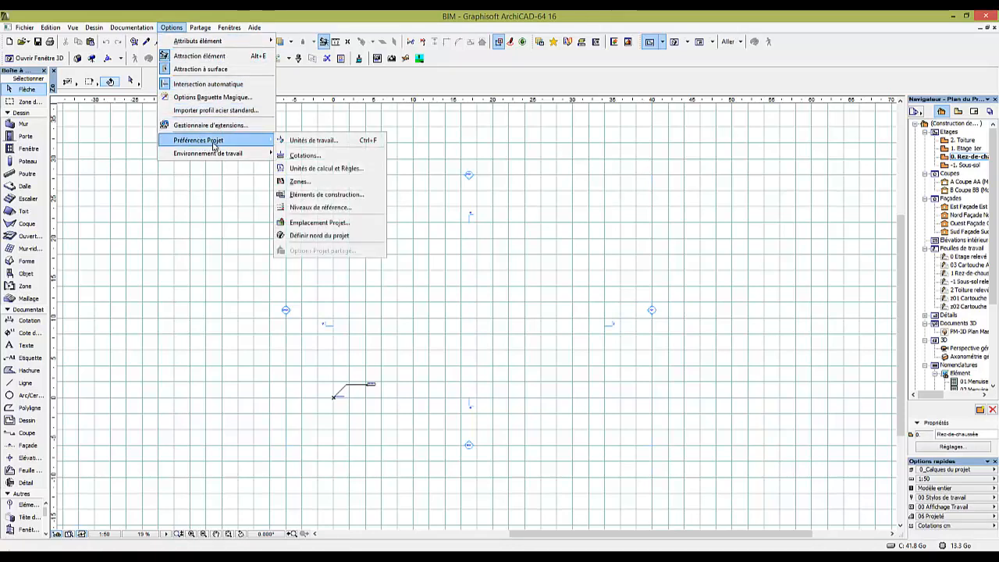
left_click(349, 141)
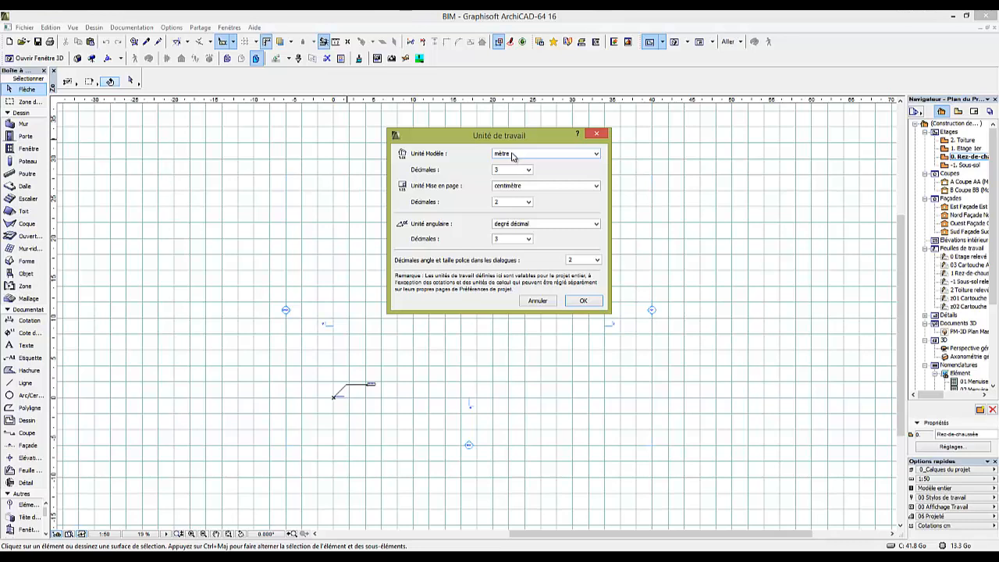
left_click(512, 155)
left_click(512, 155)
left_click(512, 170)
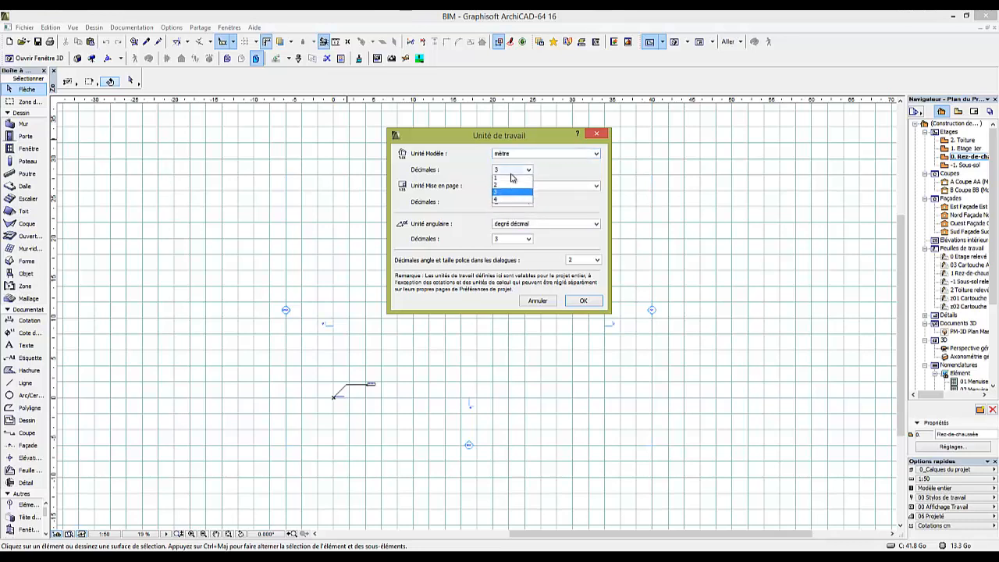
left_click(506, 184)
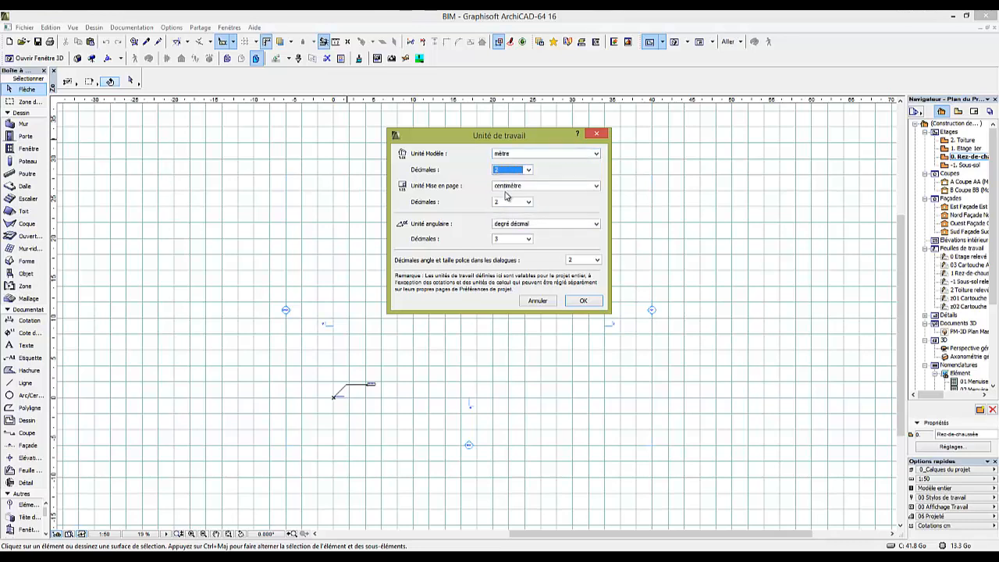
Set the layout unit to mètre and the angular unit's decimals to 2, and apply the working units
left_click(515, 188)
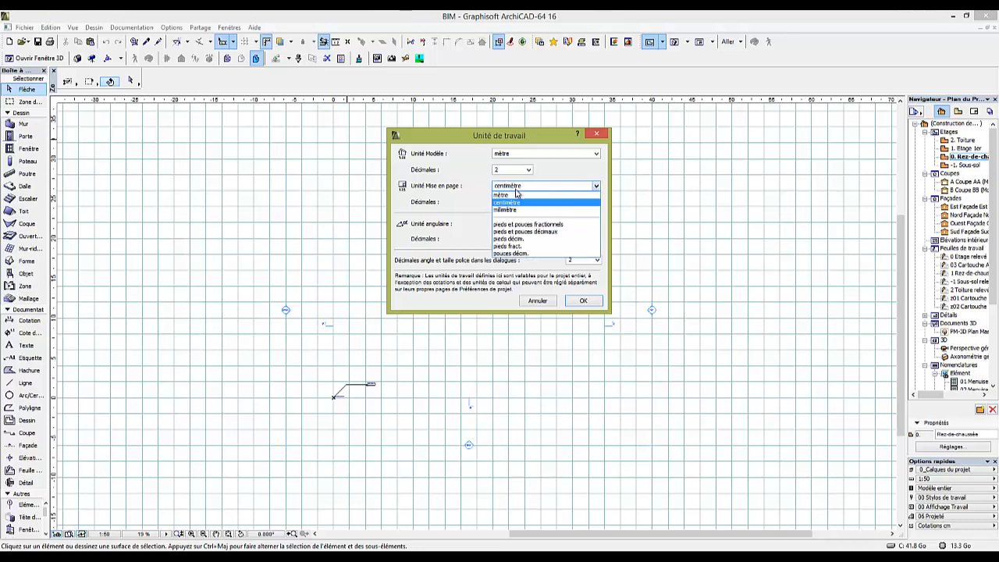
left_click(517, 196)
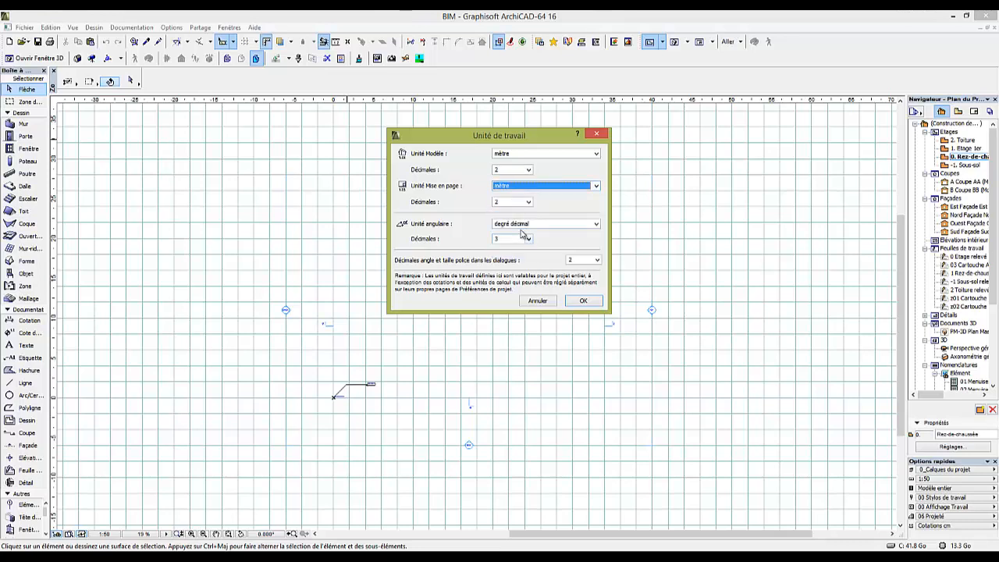
left_click(529, 239)
left_click(509, 265)
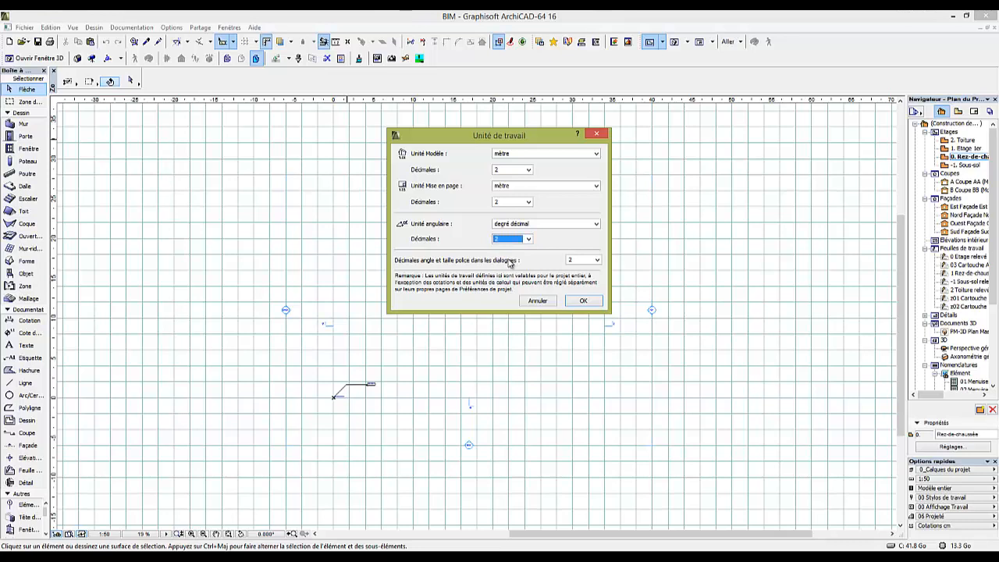
left_click(588, 302)
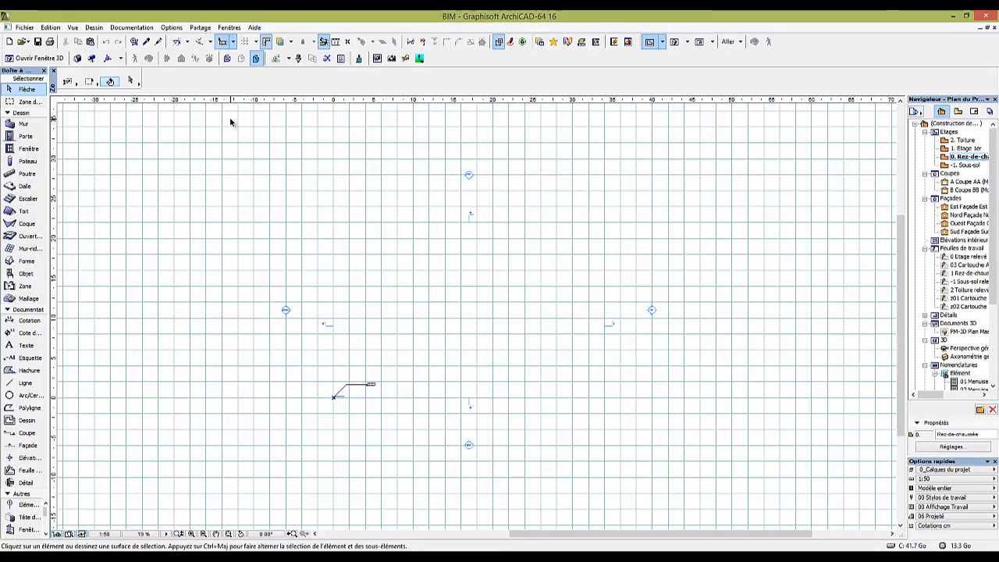
Choose Cotations m as the project's dimension standard in the project preferences and apply it
left_click(175, 29)
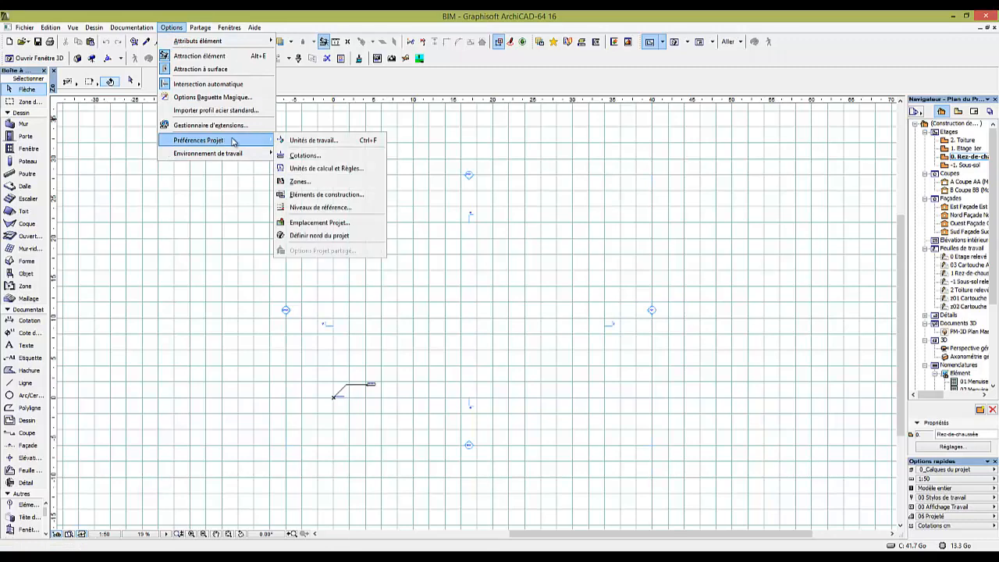
left_click(304, 156)
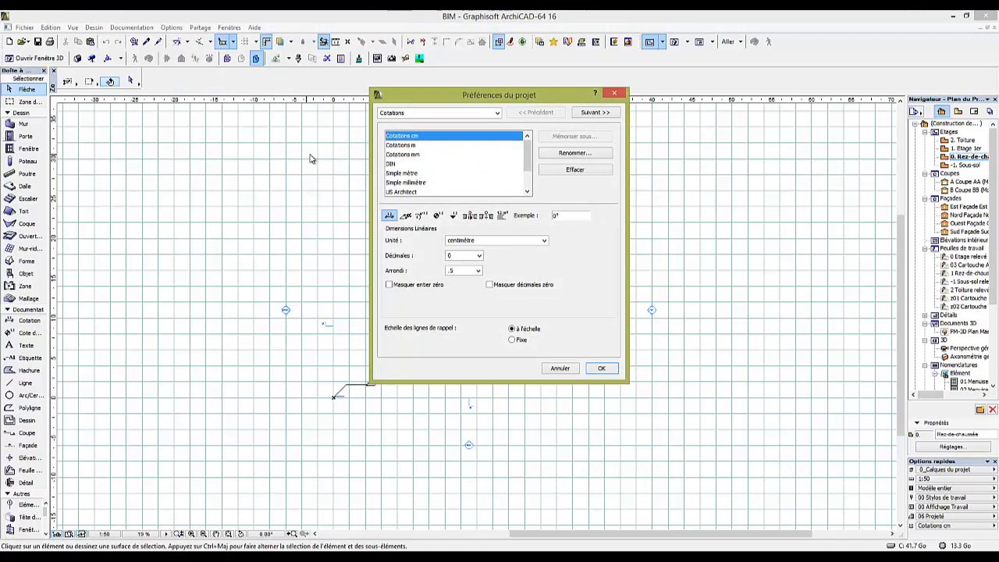
left_click(399, 146)
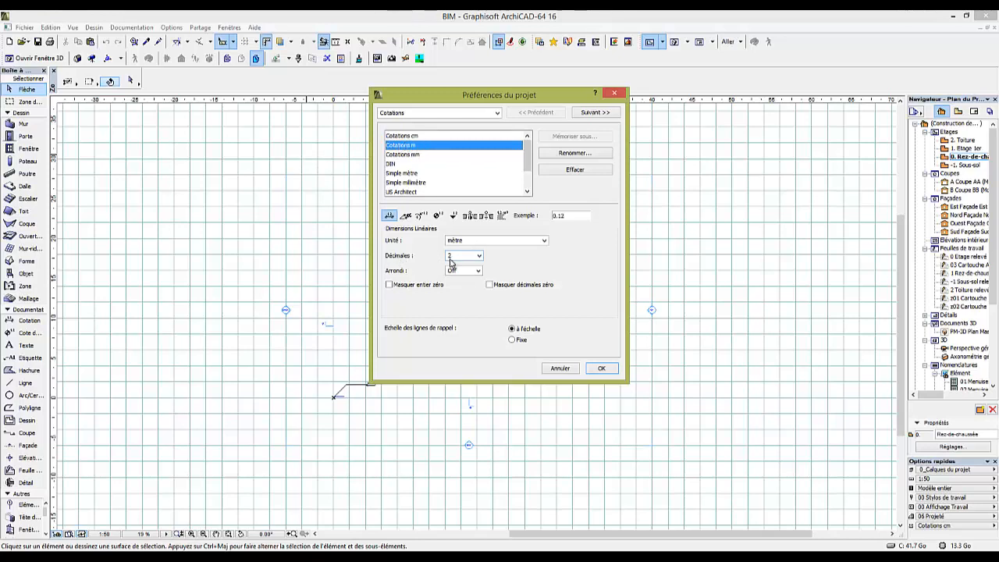
left_click(602, 368)
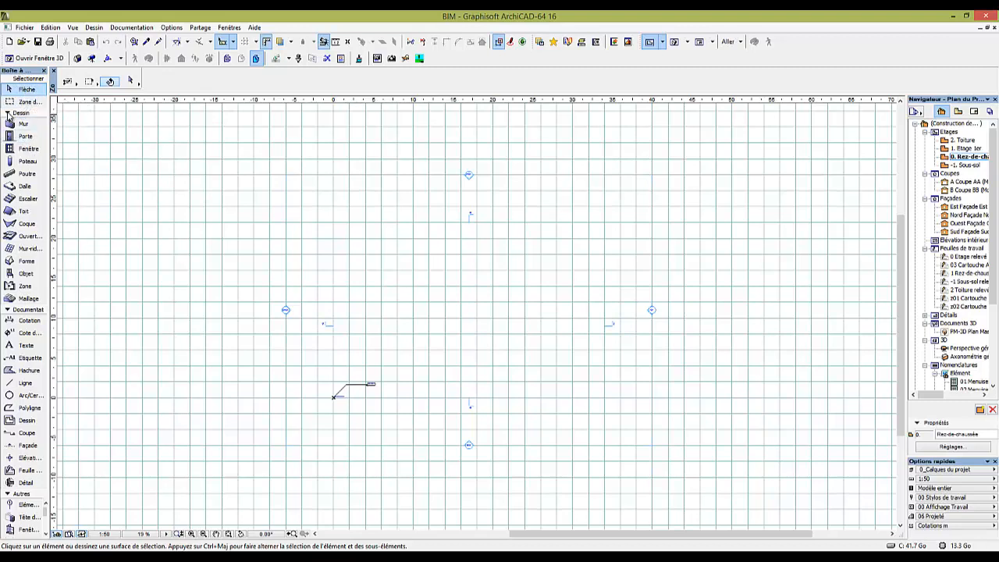
Collapse the Dessin, Documentation and Autres groups of the toolbox
left_click(8, 113)
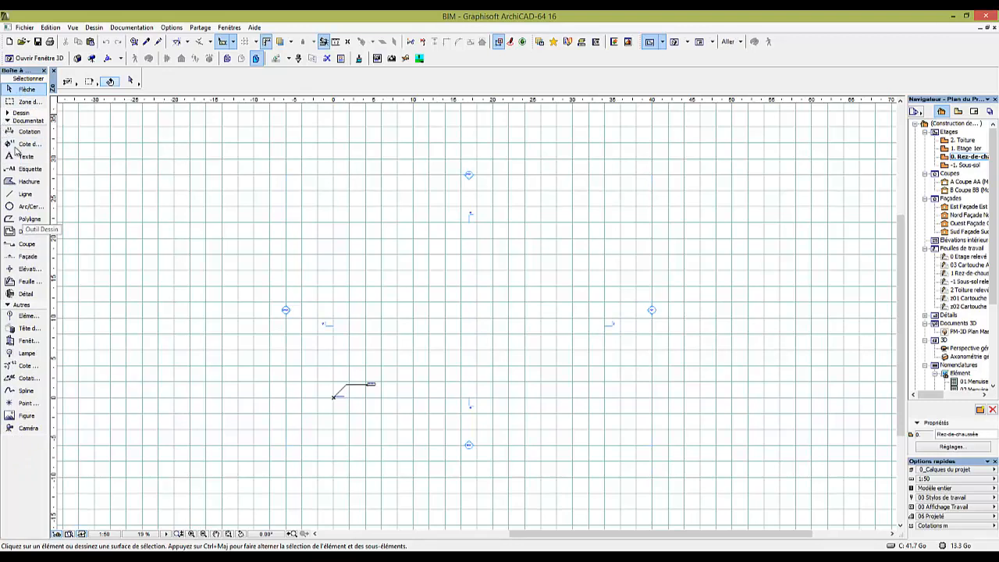
left_click(8, 122)
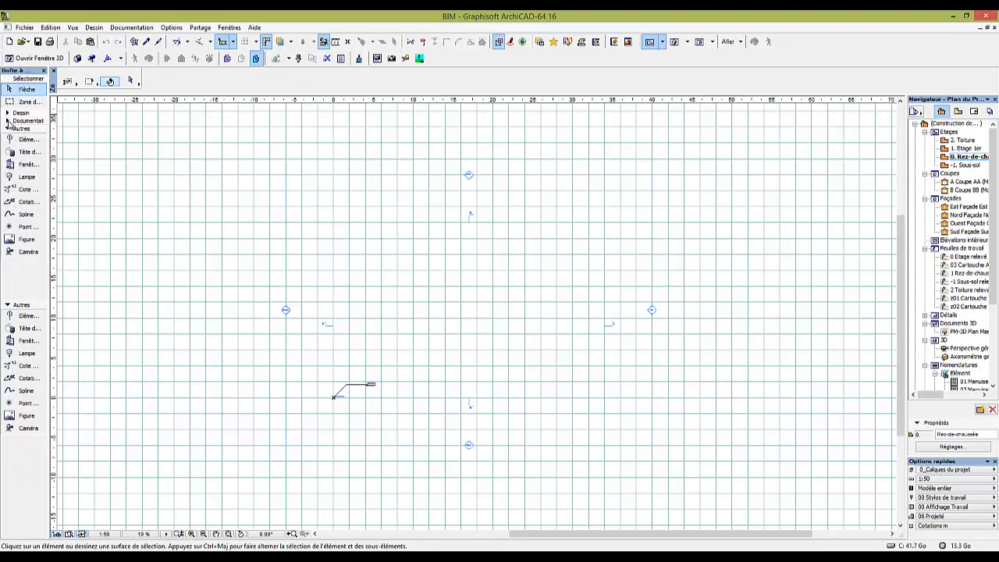
left_click(7, 130)
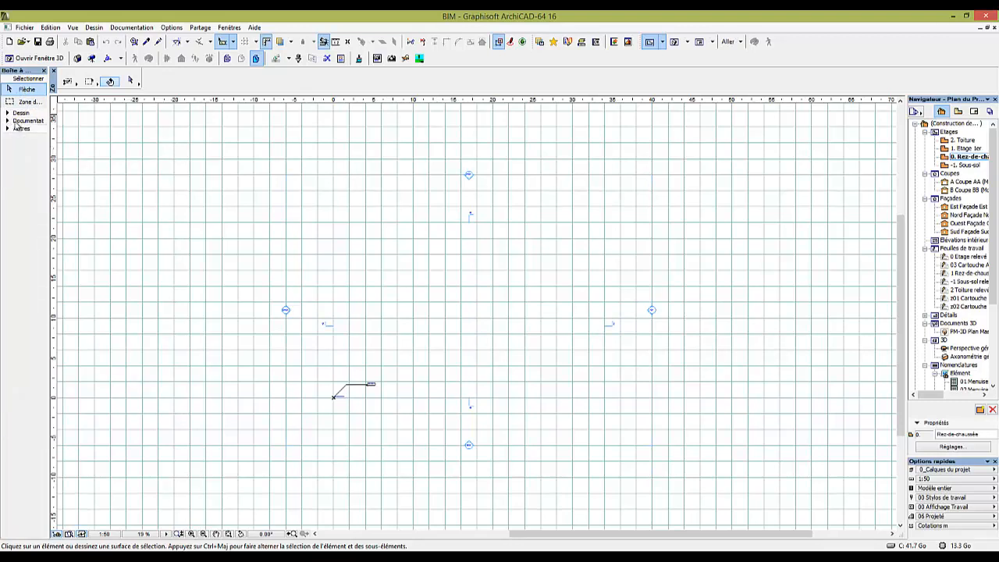
Examine the tools in the toolbox's Dessin, Documentation and Autres groups one group at a time, leaving only Dessin expanded
left_click(12, 114)
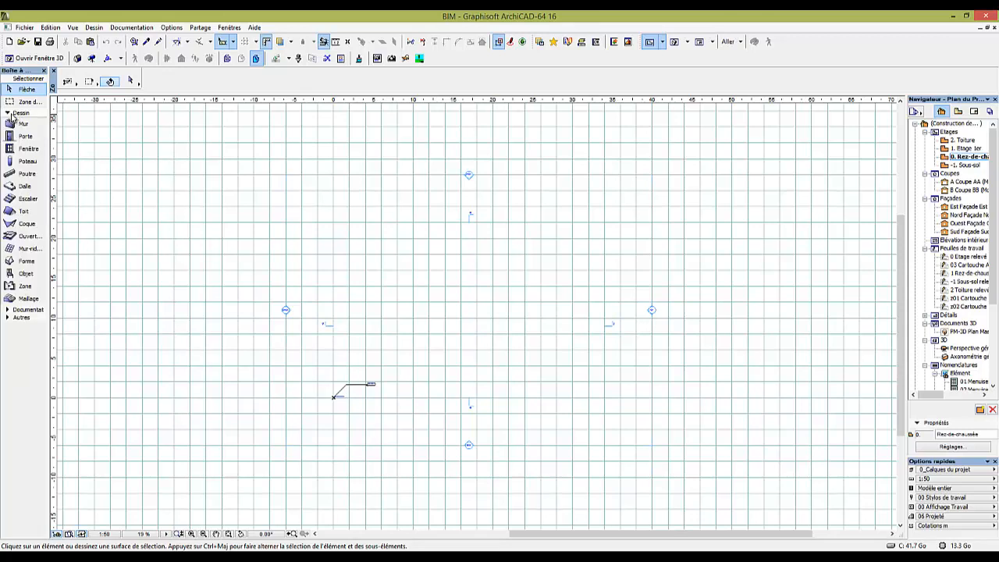
left_click(11, 113)
left_click(9, 114)
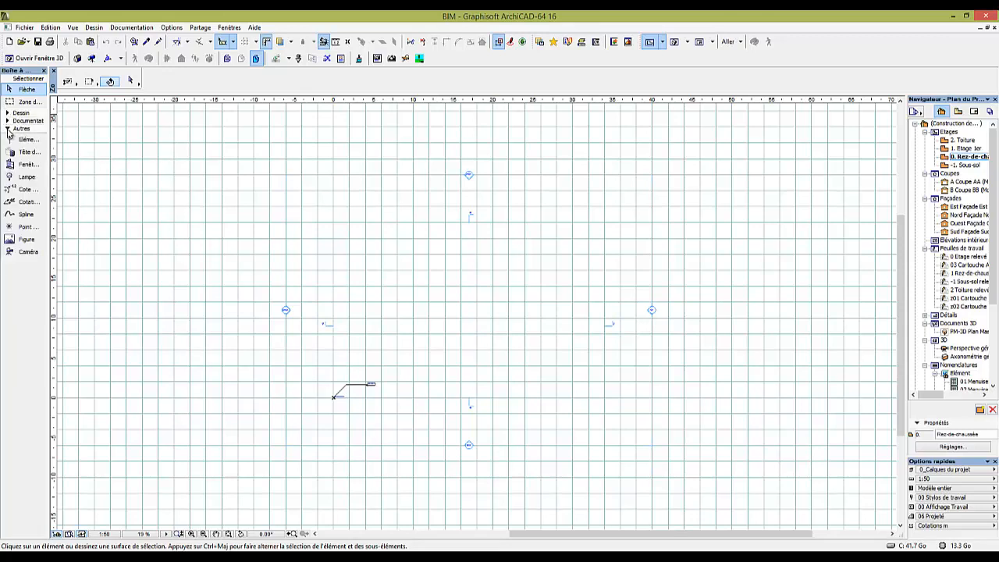
left_click(10, 114)
left_click(7, 114)
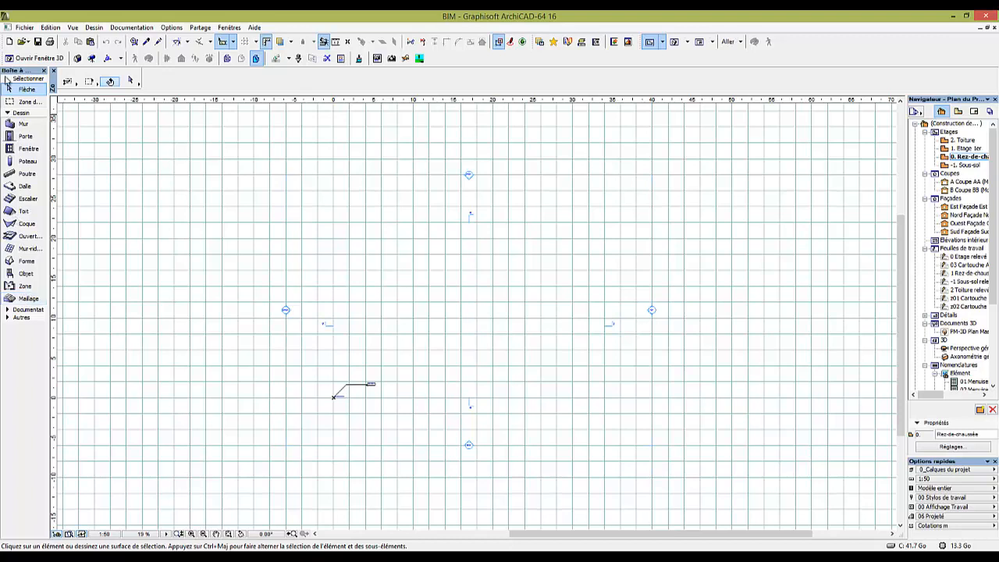
left_click(9, 114)
left_click(8, 121)
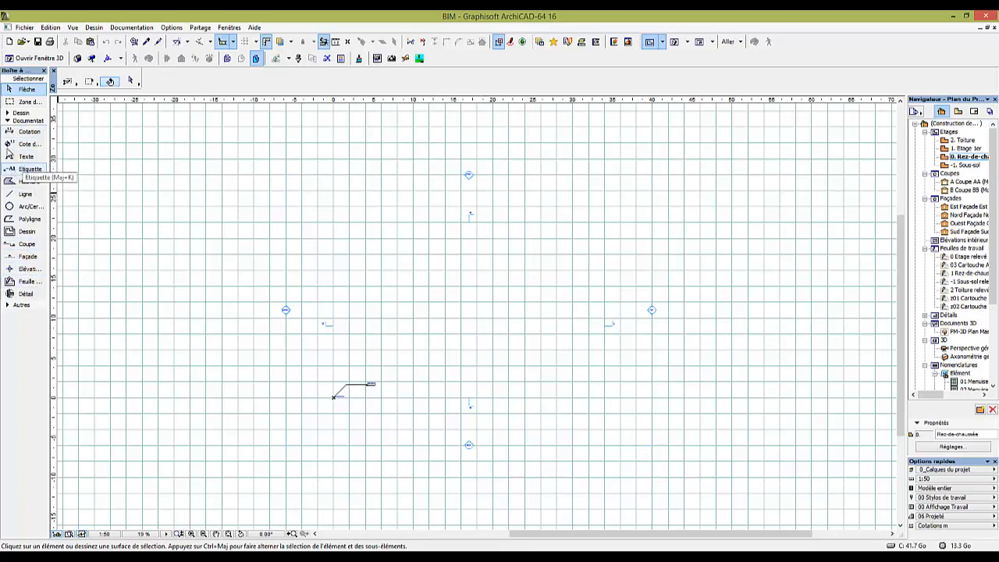
left_click(17, 121)
left_click(17, 128)
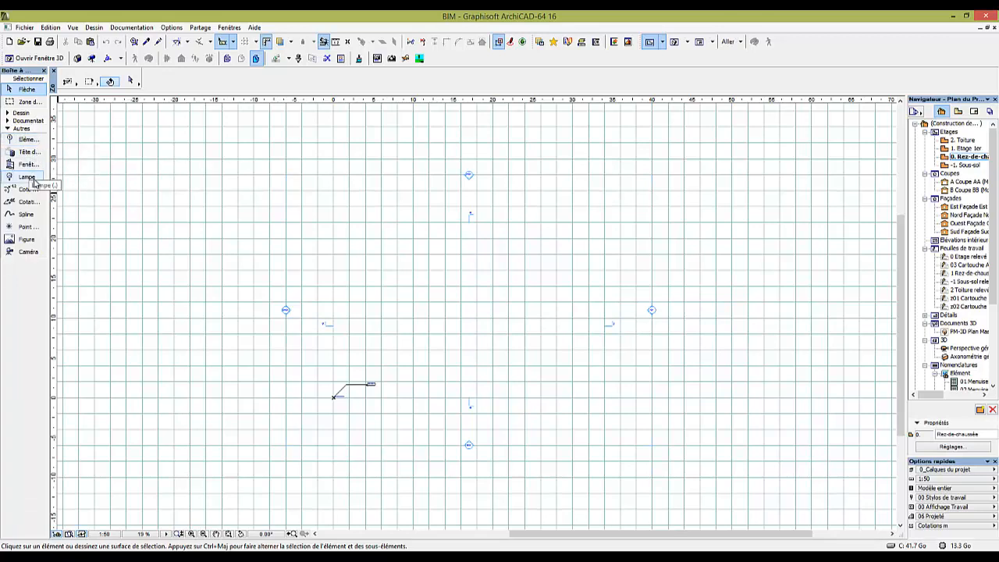
left_click(7, 121)
left_click(8, 114)
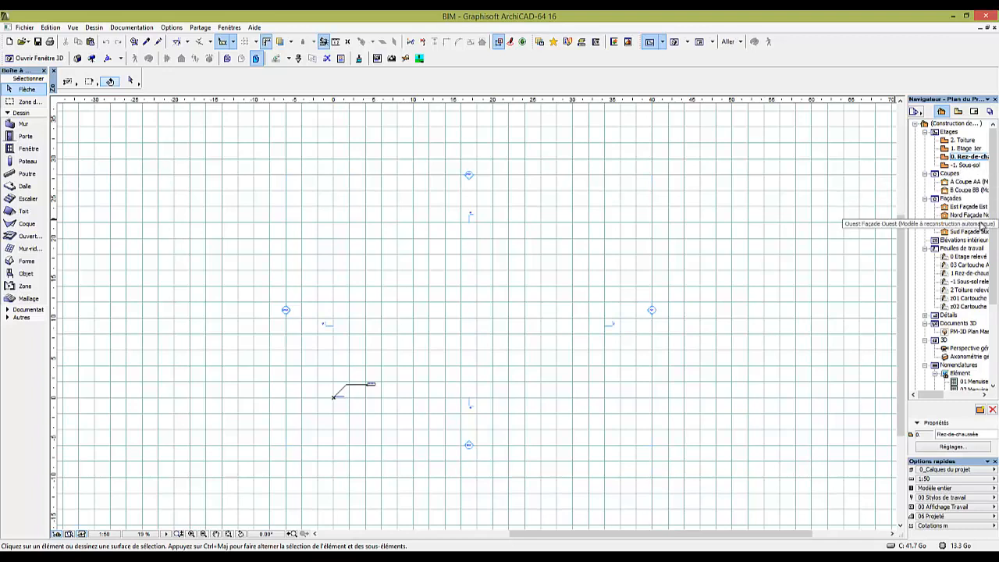
Insert a new story above Etage 1er in the story settings and name it Etage 2
left_click(947, 450)
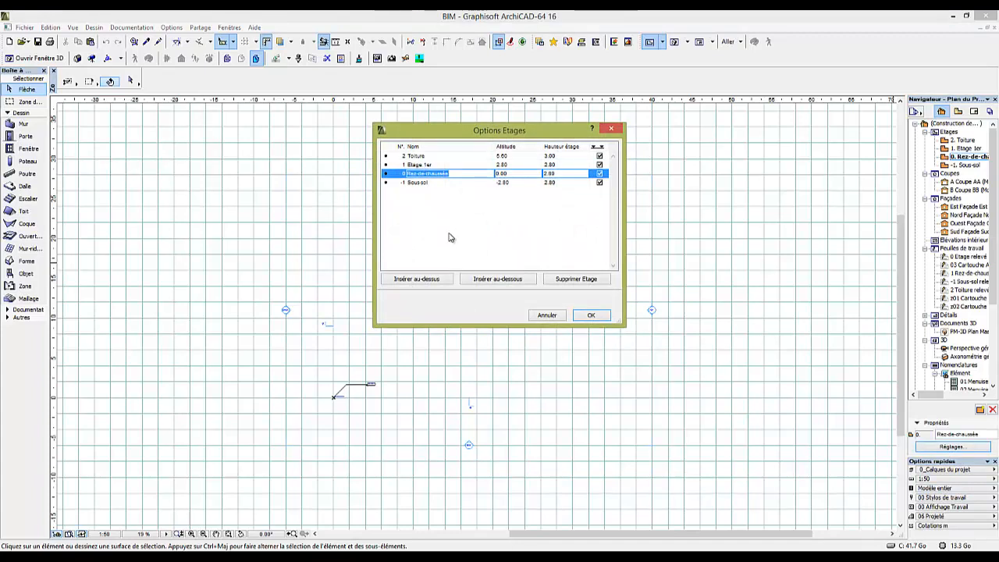
left_click(449, 174)
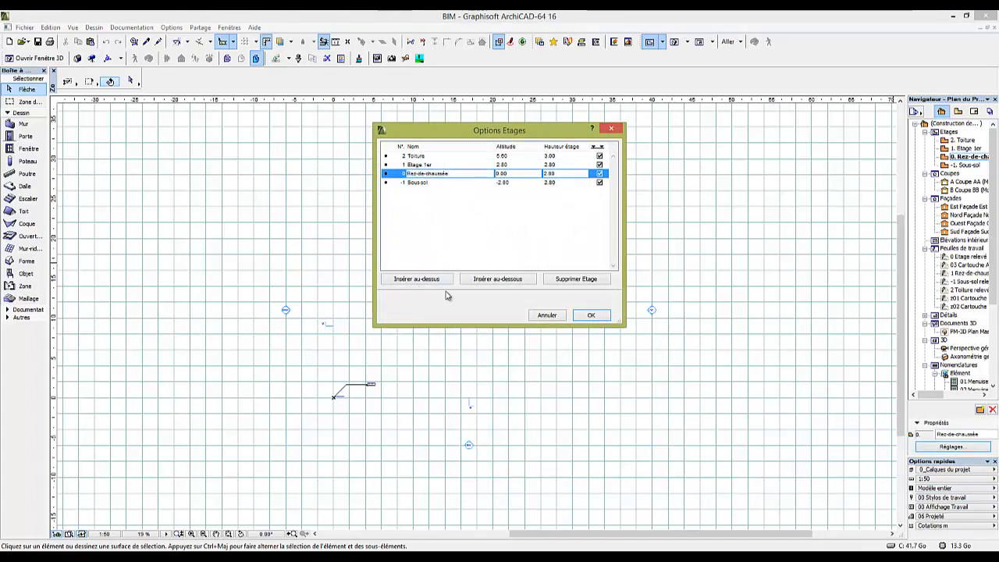
left_click(434, 164)
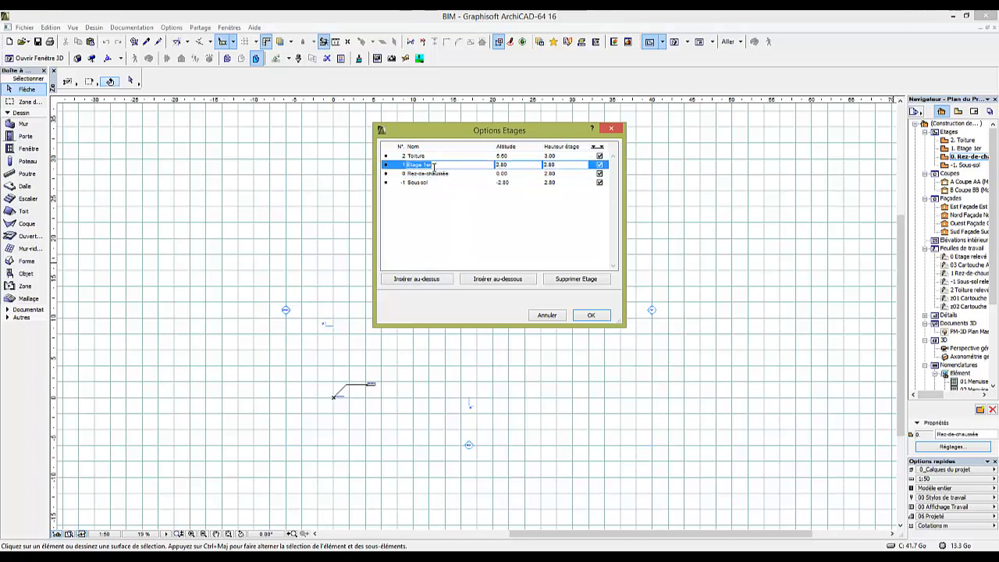
left_click(421, 281)
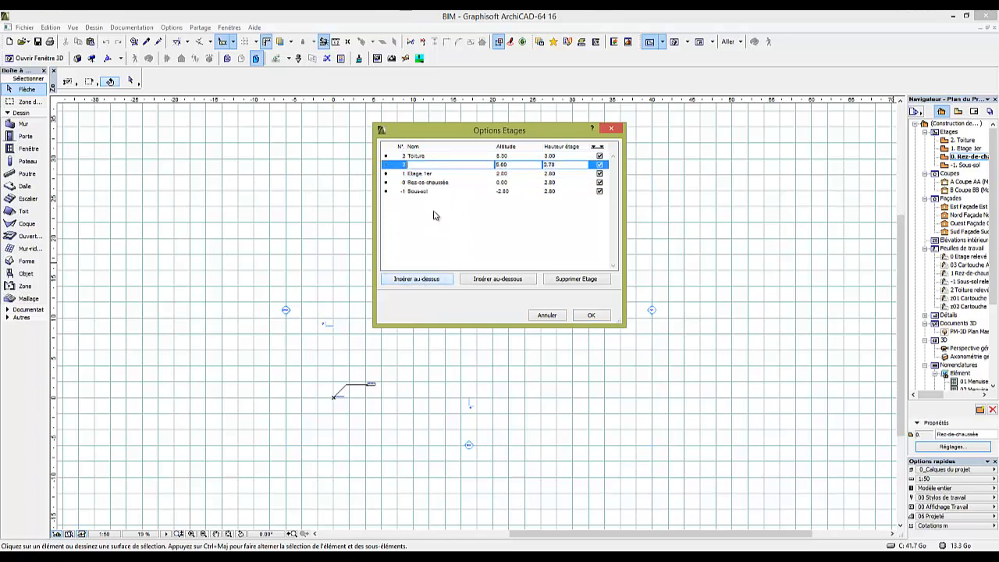
left_click(420, 173)
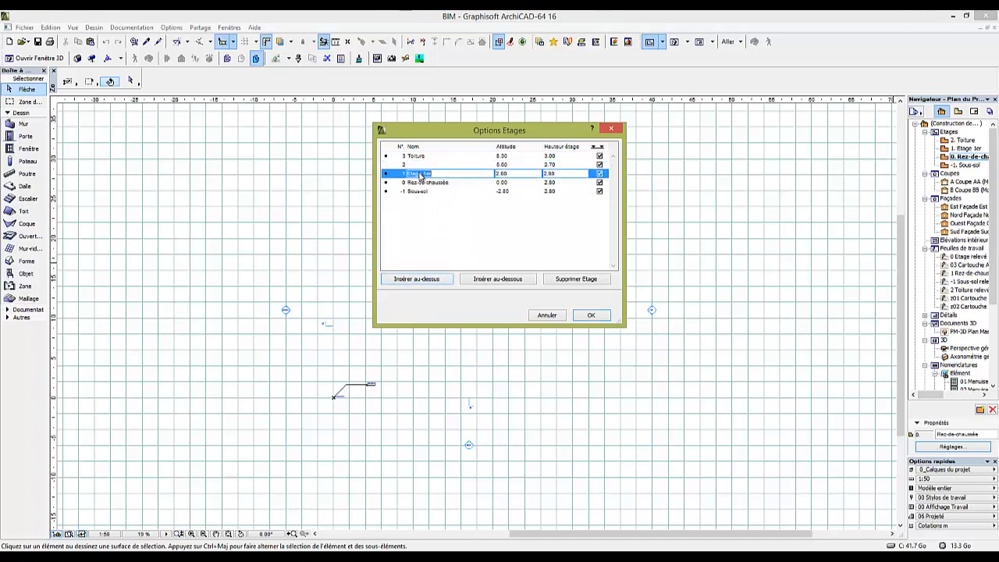
key("ctrl+c")
left_click(414, 164)
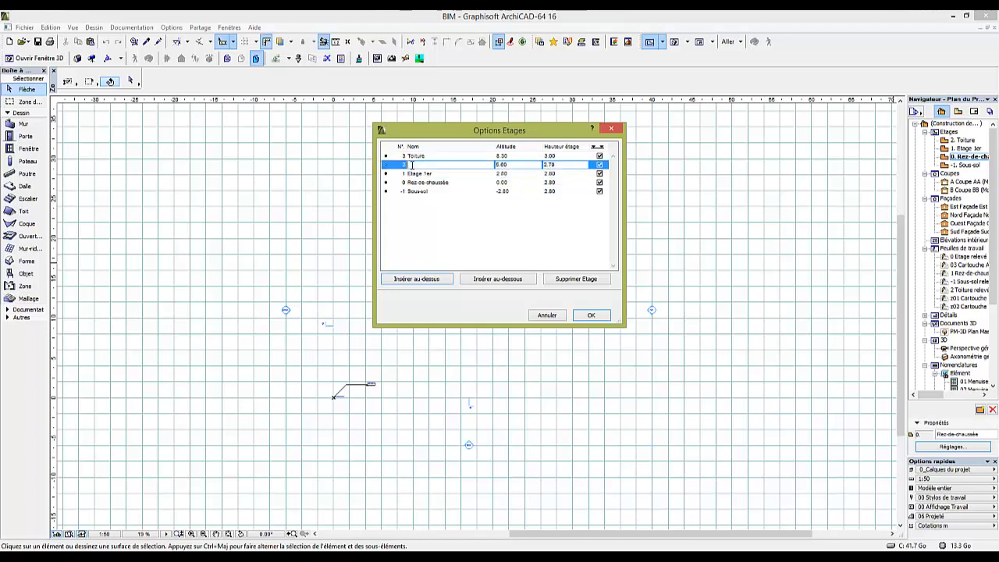
key("ctrl+v")
Set the heights of Rez-de-chaussée, Etage 1er and Etage 2 to 3.40 and apply the story settings
left_click(550, 183)
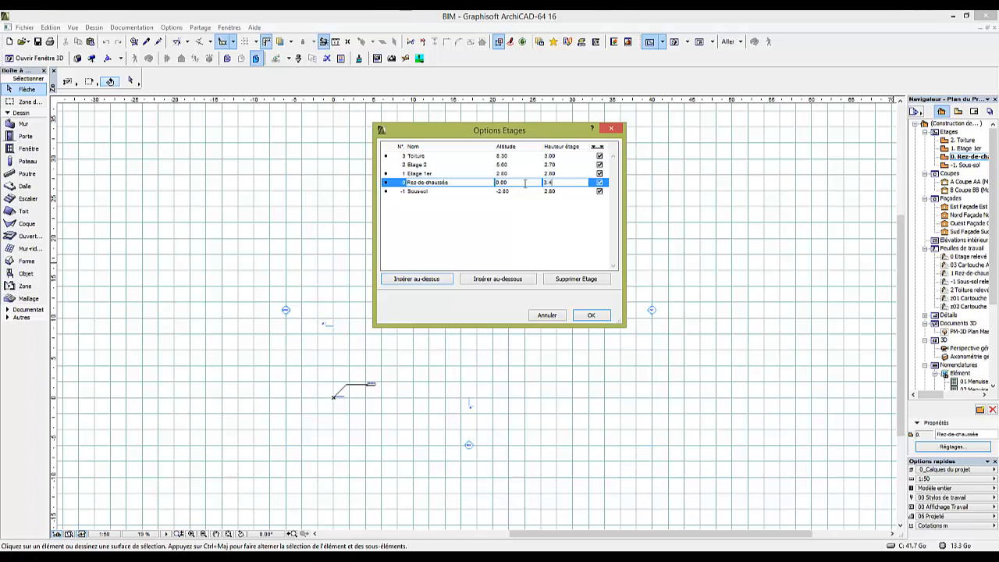
type("3.4")
left_click(539, 173)
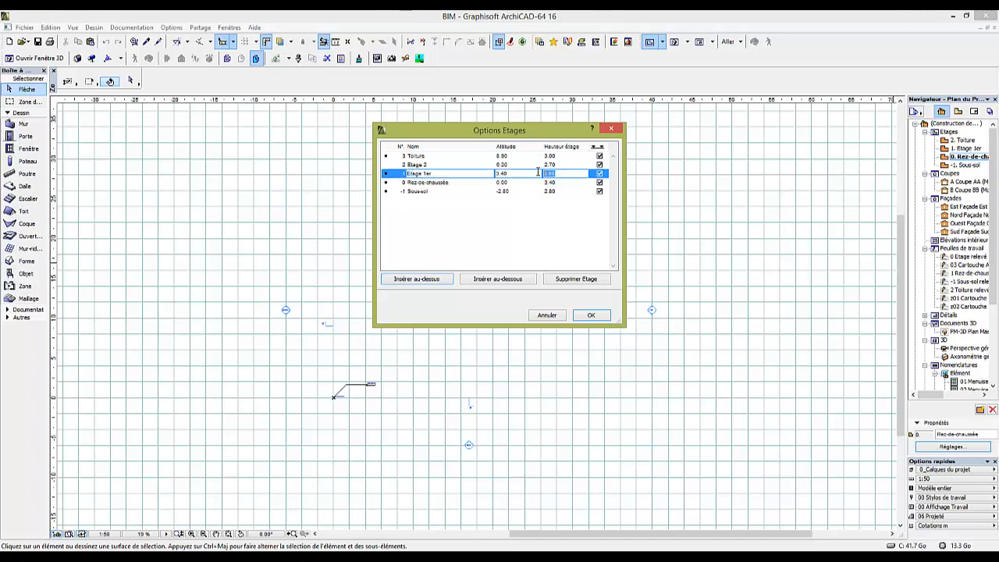
type("3.4")
left_click(555, 165)
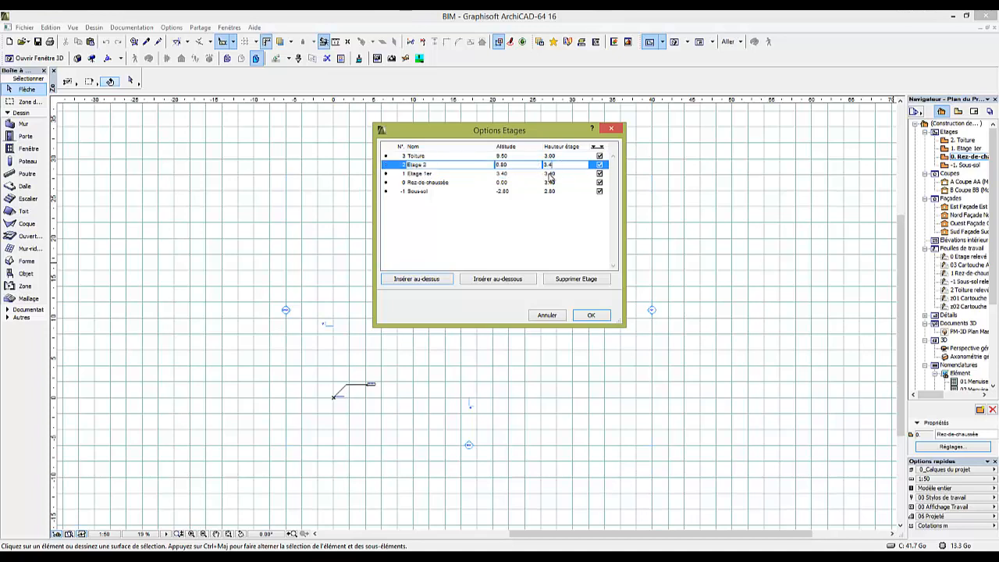
left_click(550, 175)
left_click(558, 167)
left_click(561, 182)
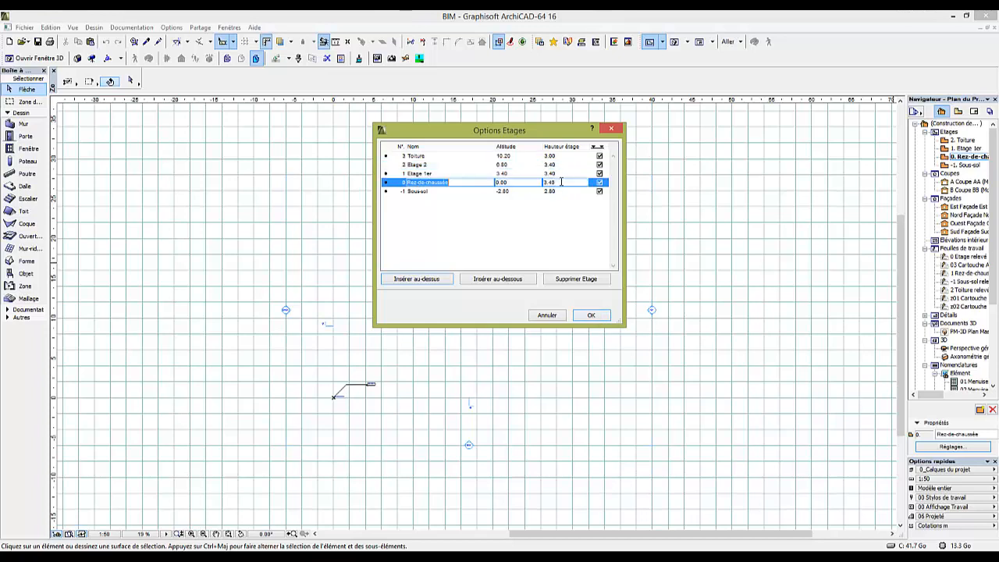
left_click(592, 316)
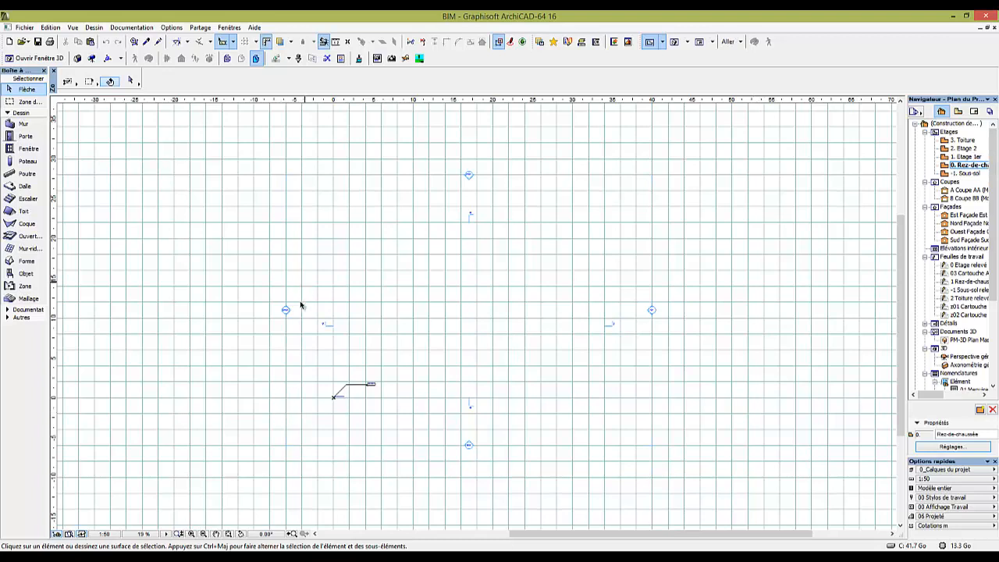
left_click(277, 285)
left_click(267, 249)
left_click(30, 125)
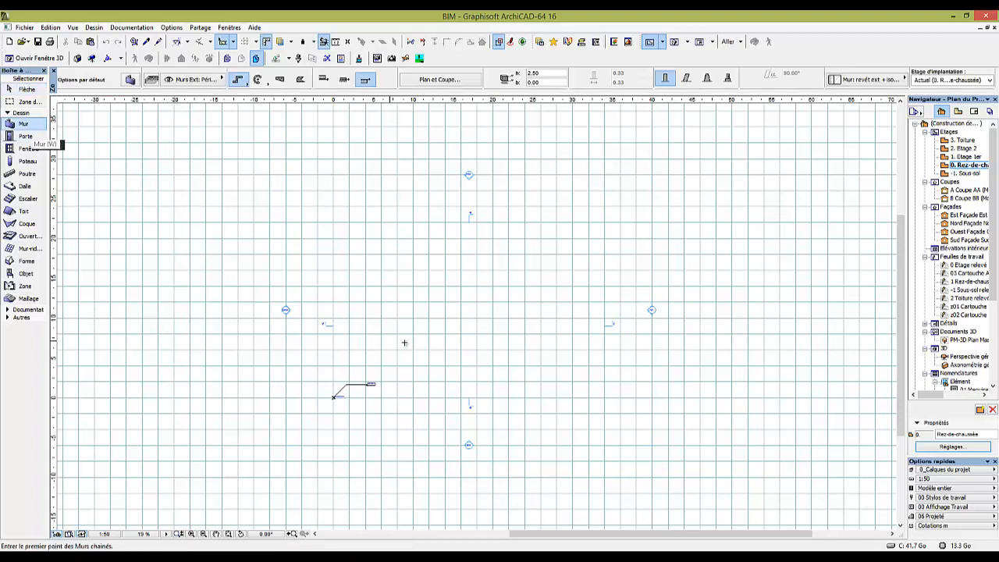
left_click(301, 250)
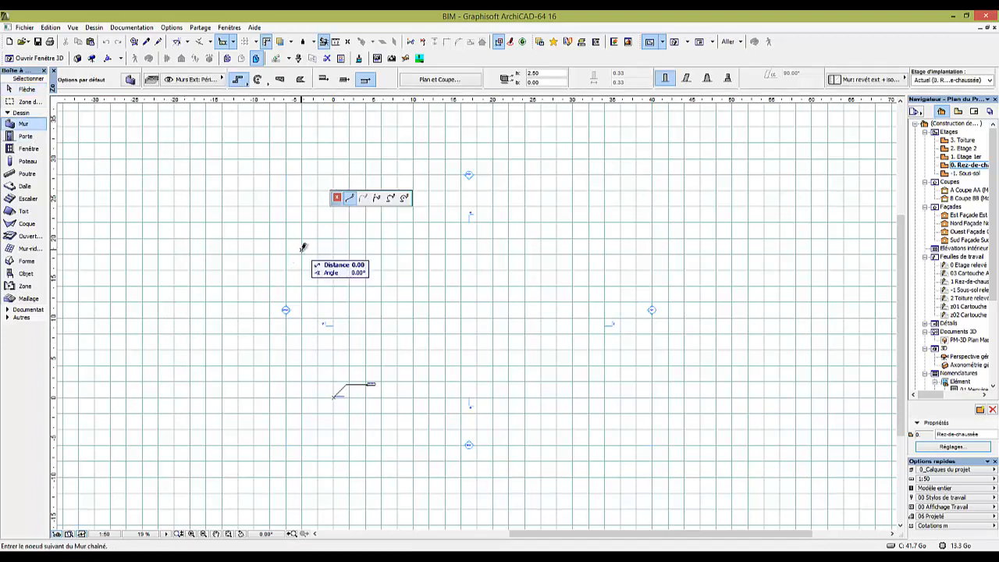
left_click(438, 251)
key("Escape")
key("Escape")
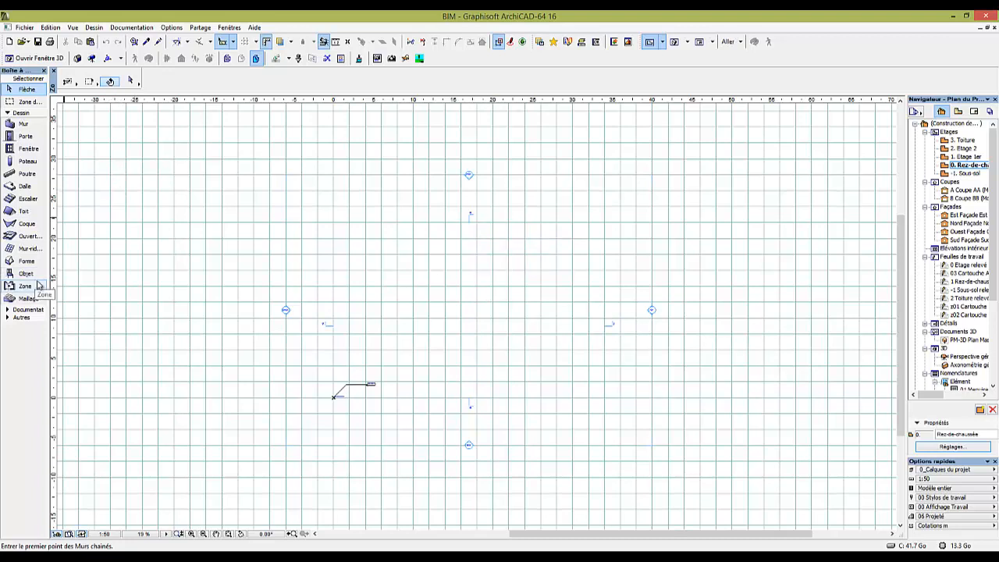
Set the Line tool's default line type to Points tirets with pen 1 and confirm the settings
left_click(8, 312)
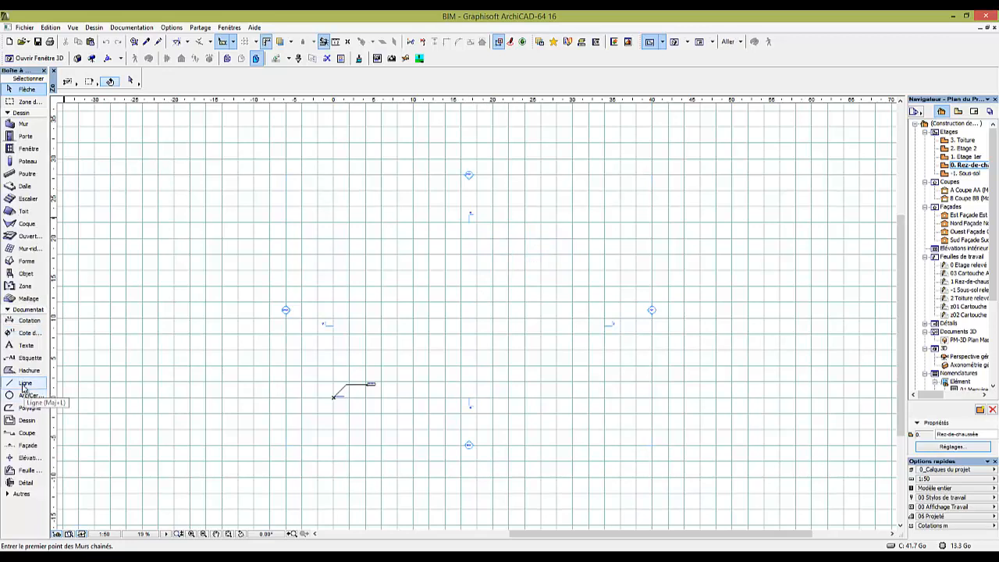
left_click(23, 384)
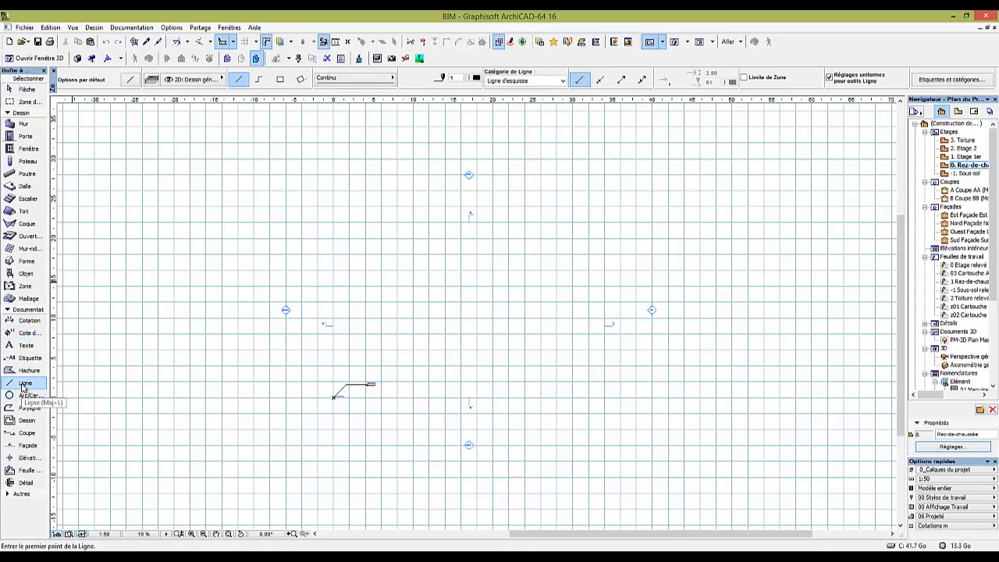
left_click(133, 81)
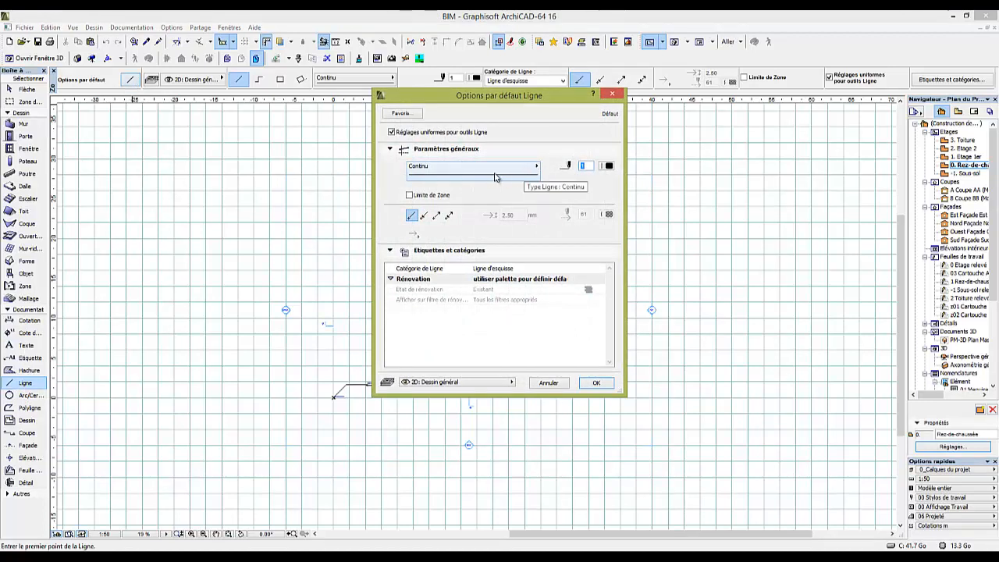
left_click(491, 180)
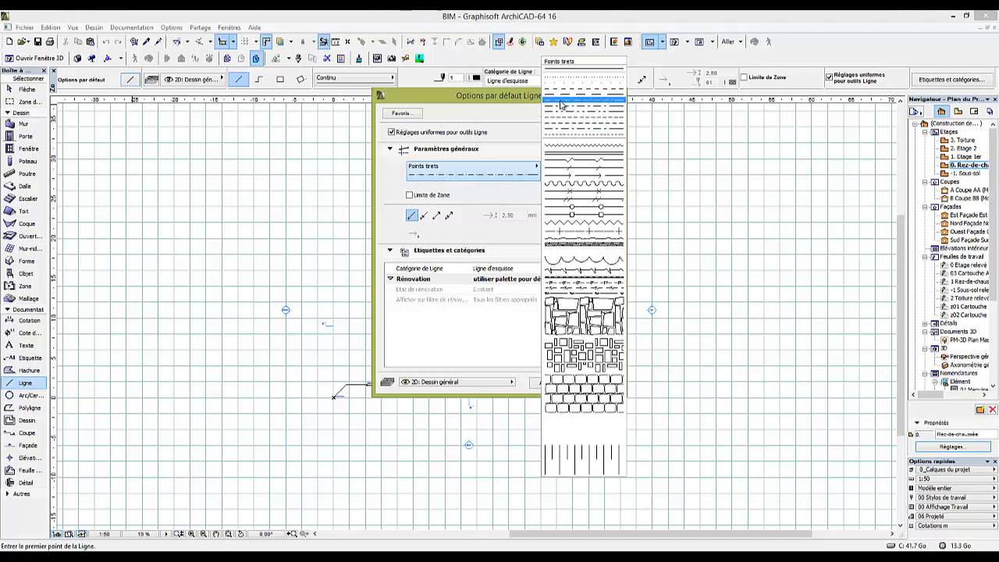
left_click(561, 106)
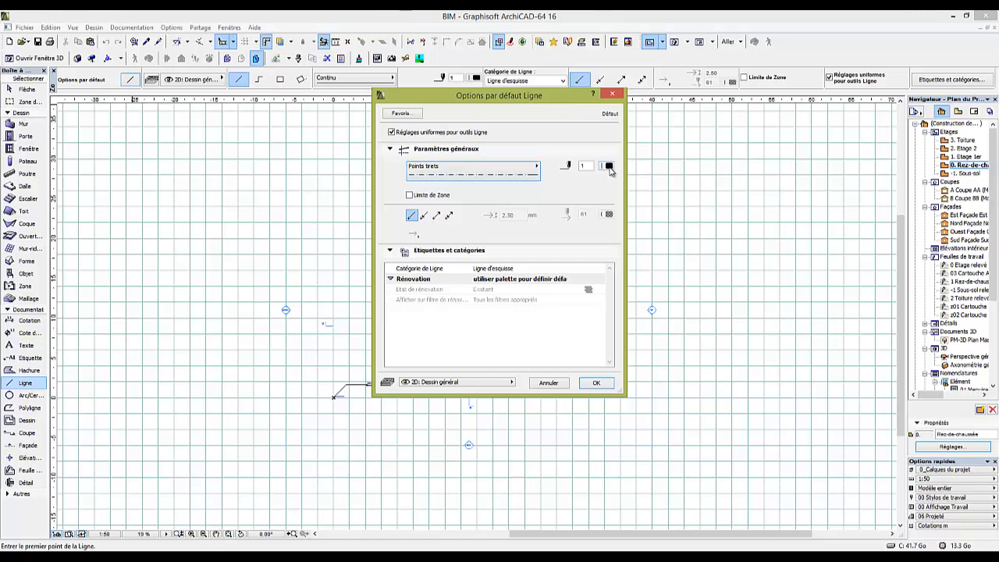
left_click(609, 167)
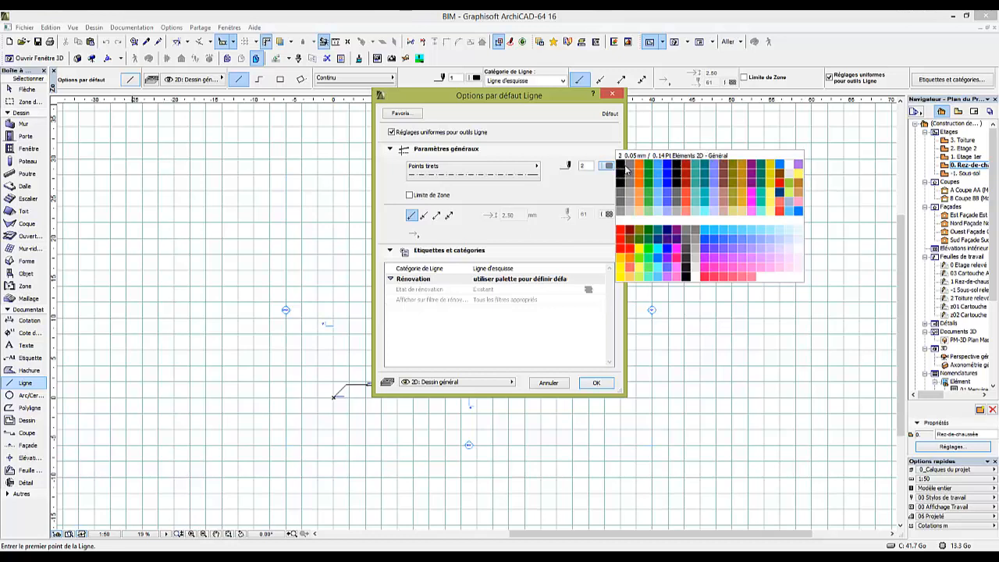
left_click(622, 170)
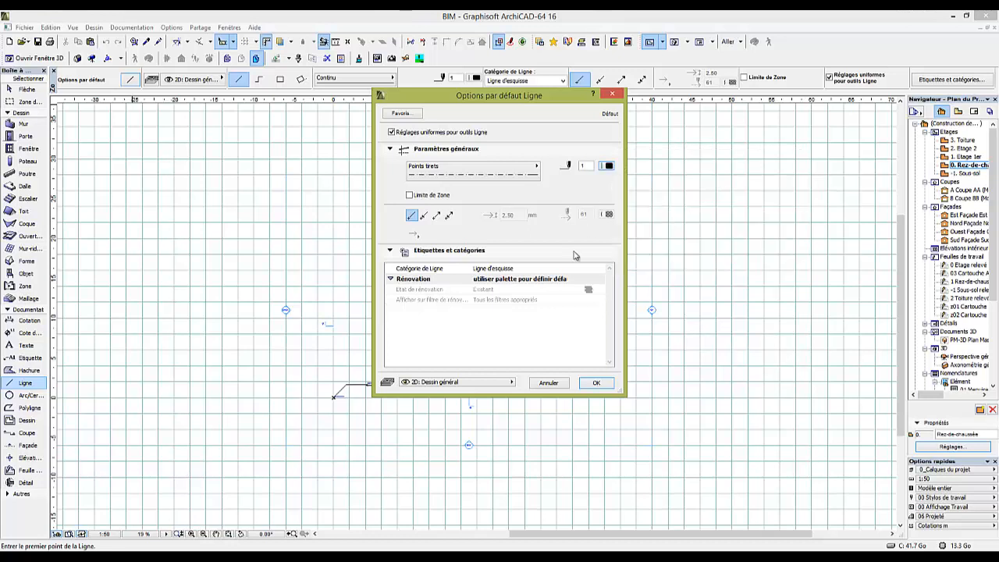
left_click(597, 384)
Draw a vertical line 10 m long on the ground-floor plan, above and to the right of the project origin
left_click(387, 358)
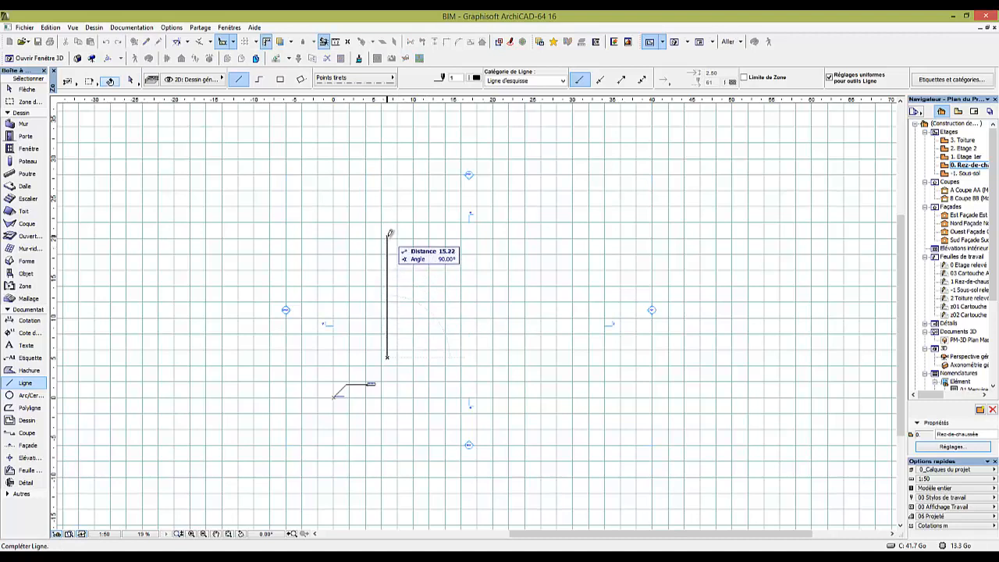
type("10")
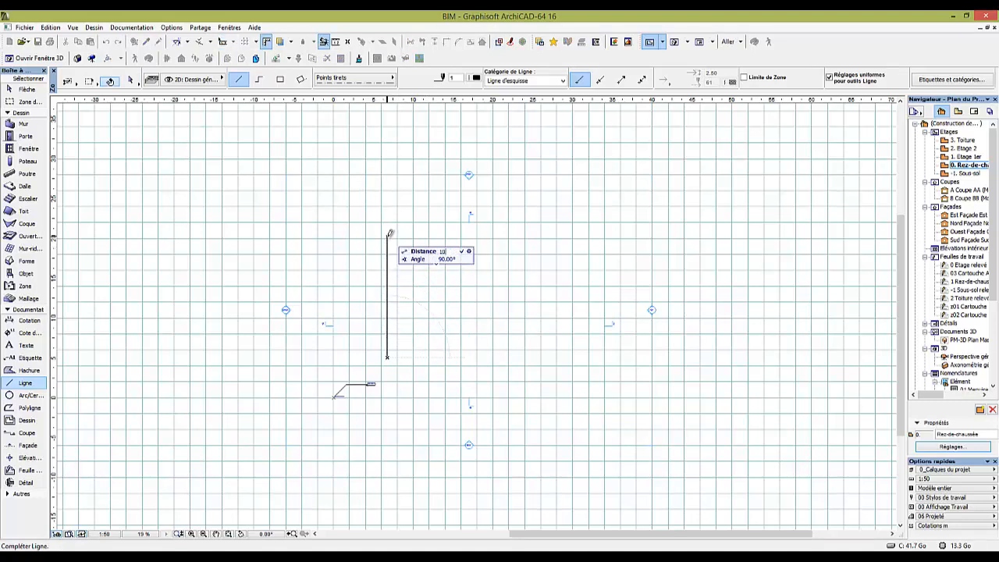
key("Return")
scroll(391, 332, "up", 3)
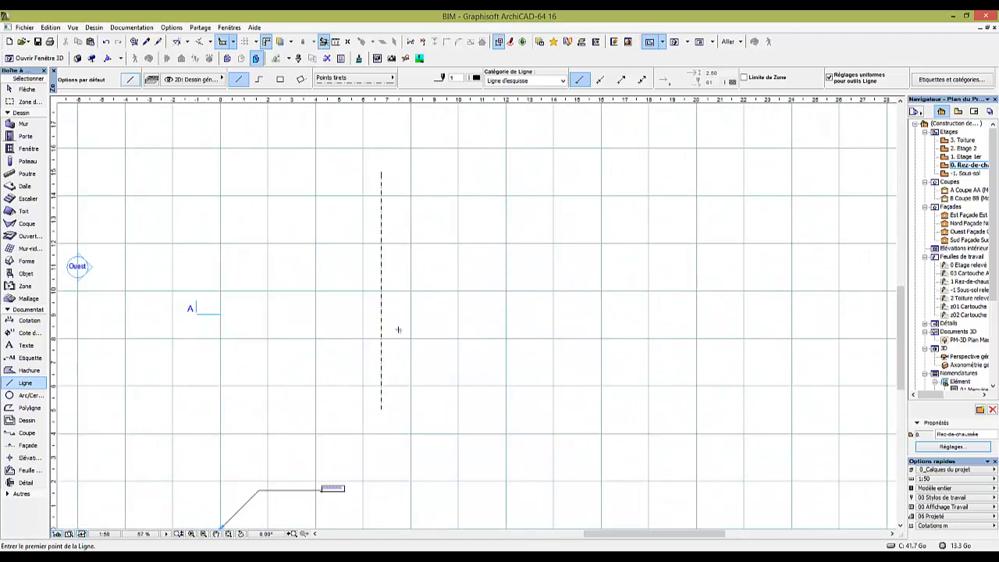
scroll(400, 330, "down", 1)
middle_click_drag(401, 330, 401, 270)
key("Escape")
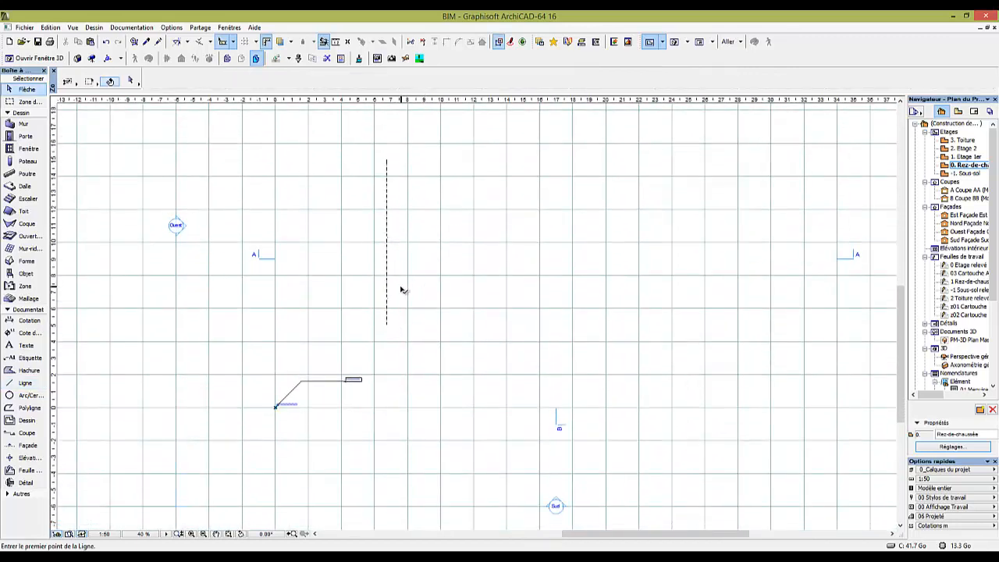
left_click(386, 303)
scroll(374, 336, "up", 5)
key("Escape")
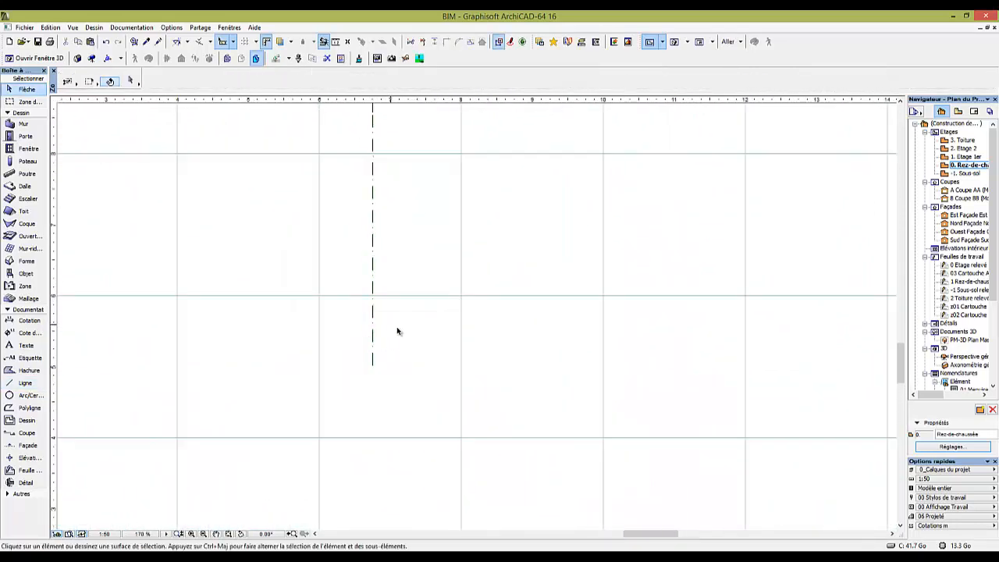
left_click_drag(320, 389, 428, 336)
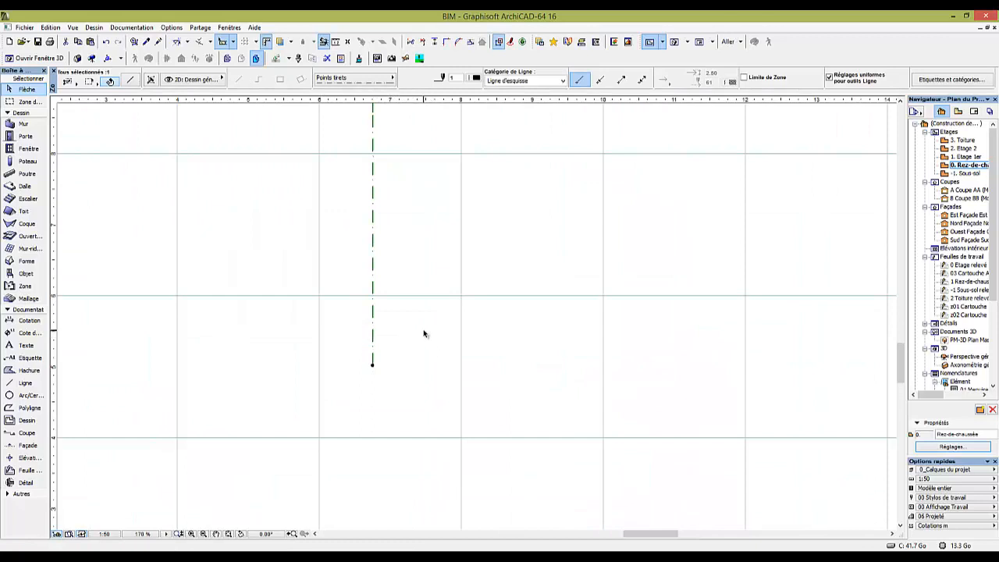
key("Escape")
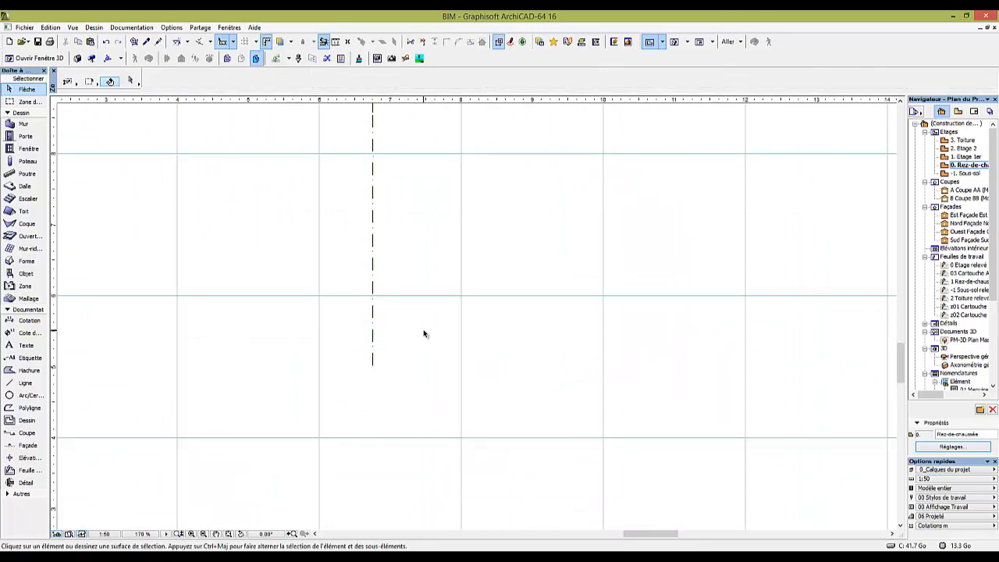
Change pen 121 in the model view pen set to red with a 0.50 mm thickness and apply it
key("ctrl+alt+s")
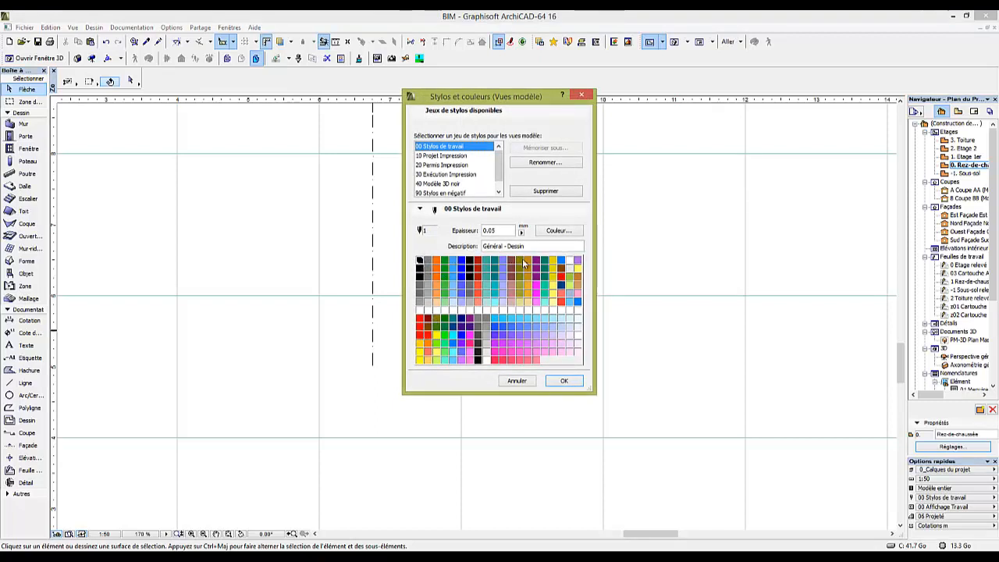
left_click(438, 268)
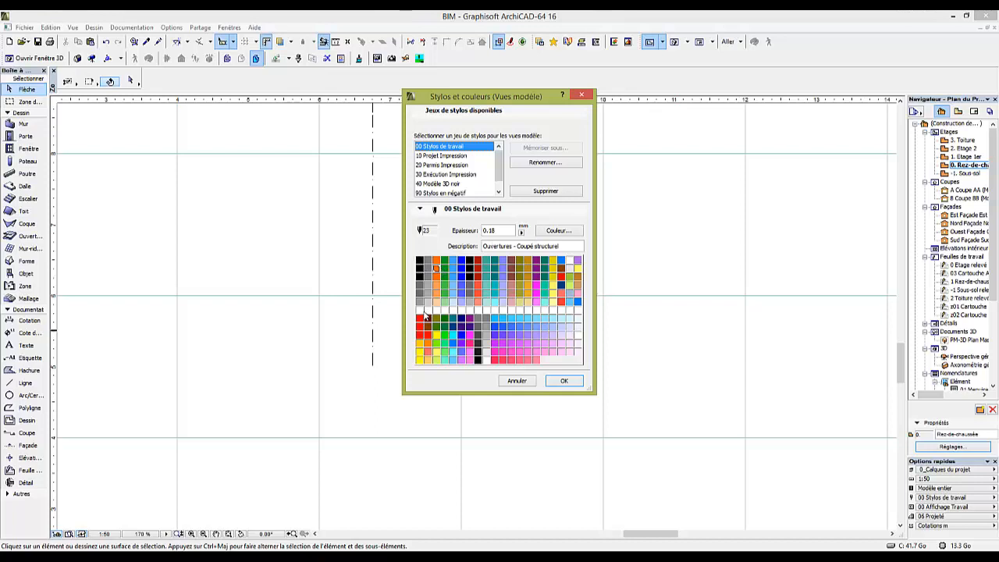
double_click(422, 315)
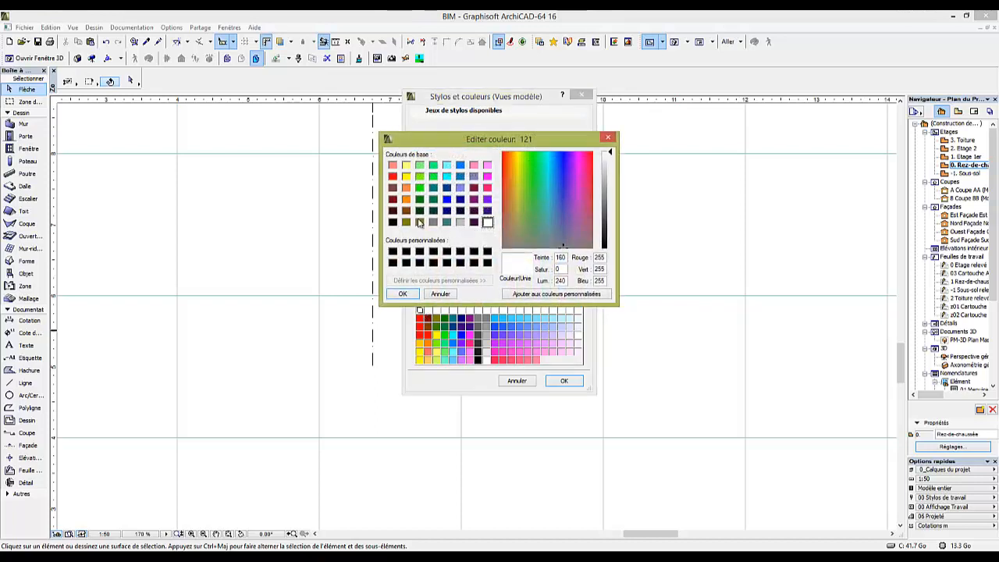
left_click(393, 178)
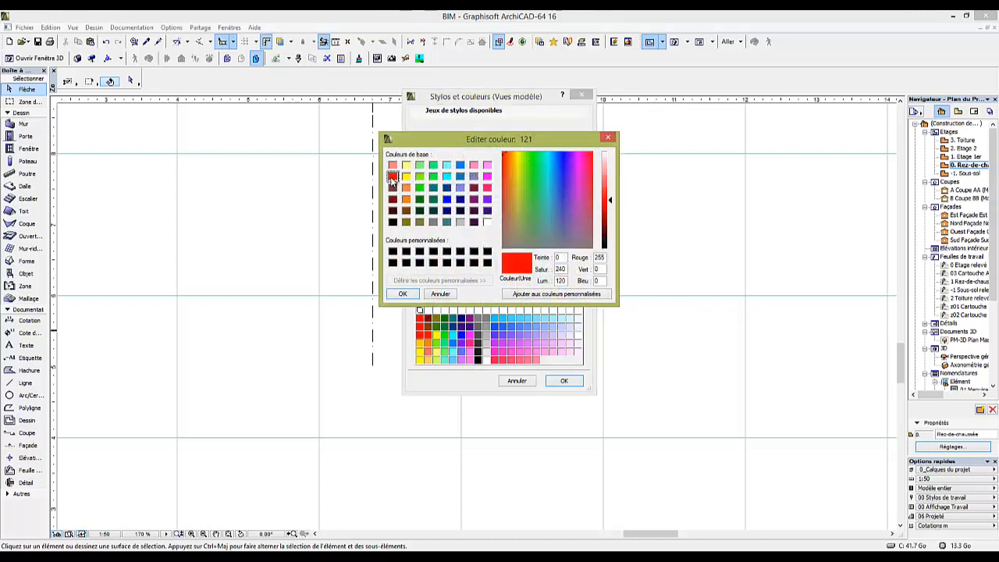
left_click(403, 293)
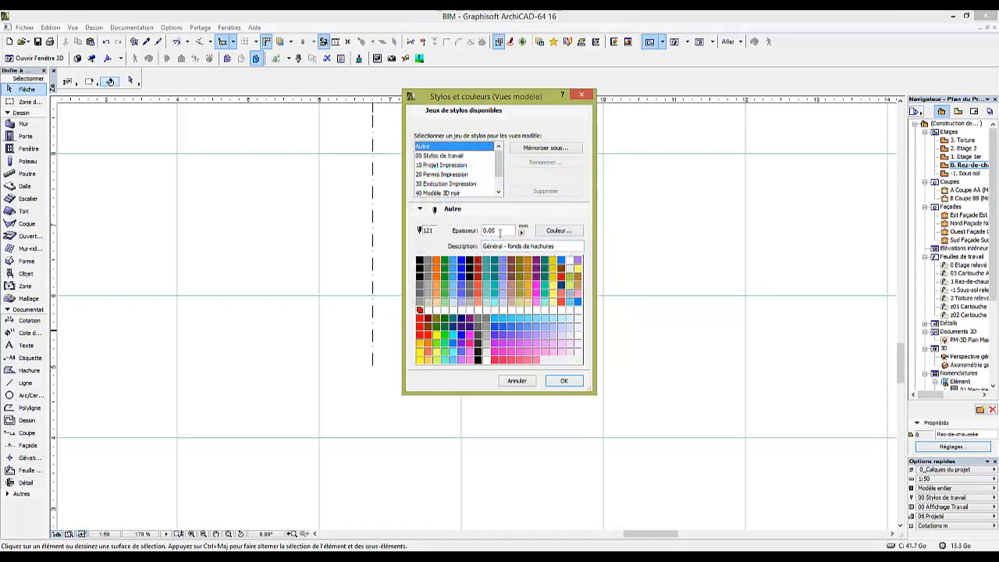
left_click_drag(503, 231, 457, 227)
type("0.50")
left_click(573, 379)
Assign red pen 121 to the vertical line on the ground-floor plan and deselect it
left_click_drag(331, 392, 390, 339)
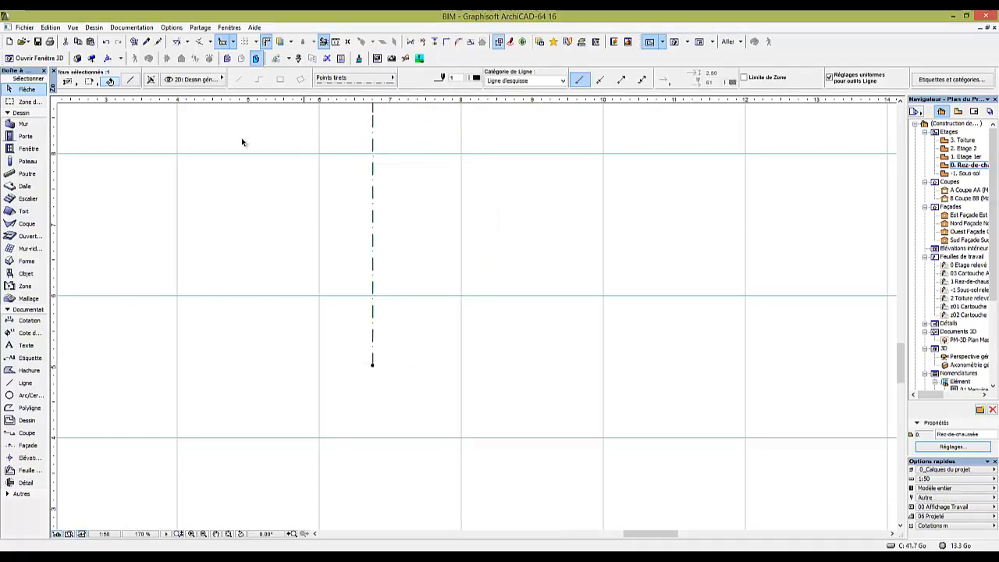
left_click(130, 81)
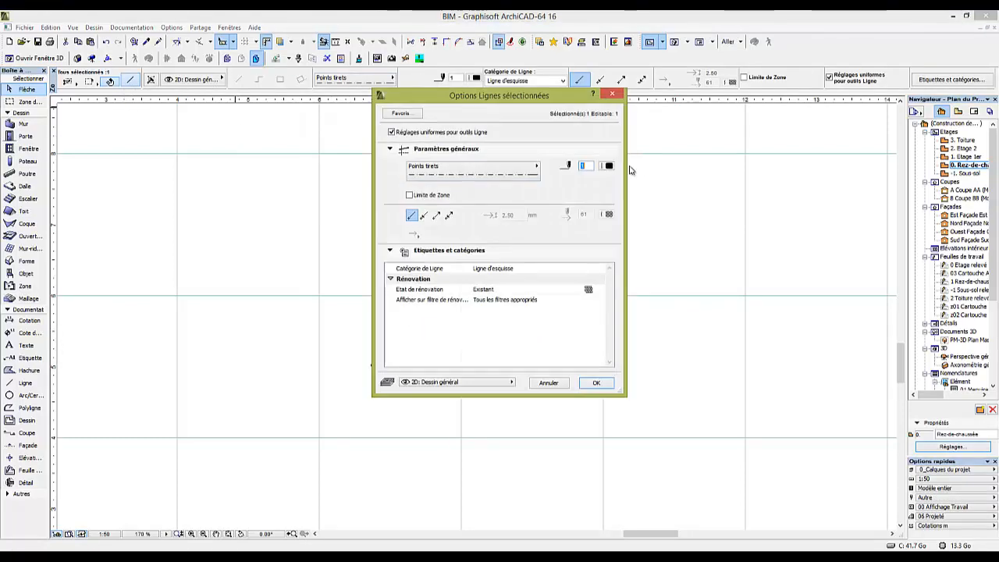
left_click(610, 167)
left_click(621, 225)
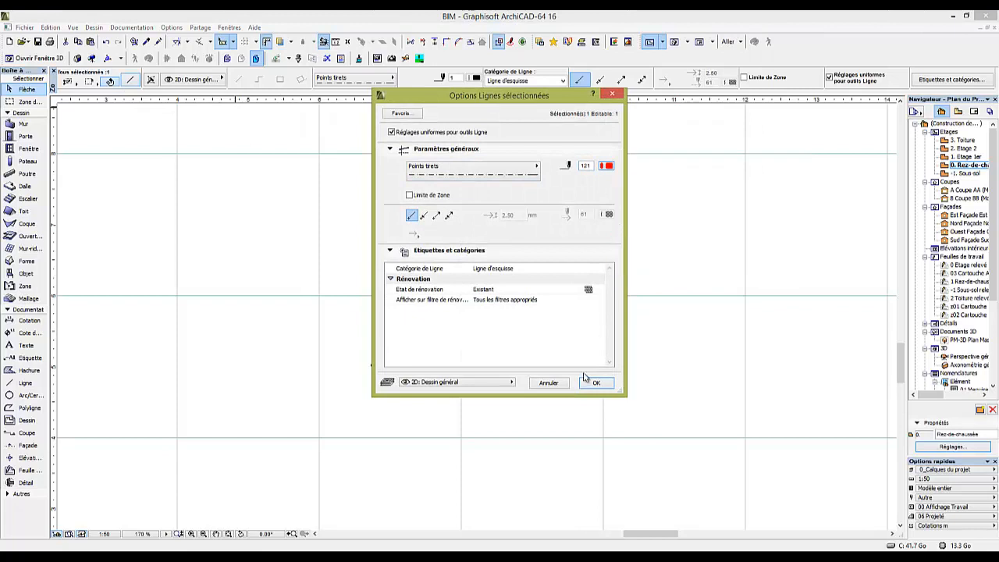
left_click(594, 382)
scroll(392, 338, "down", 2)
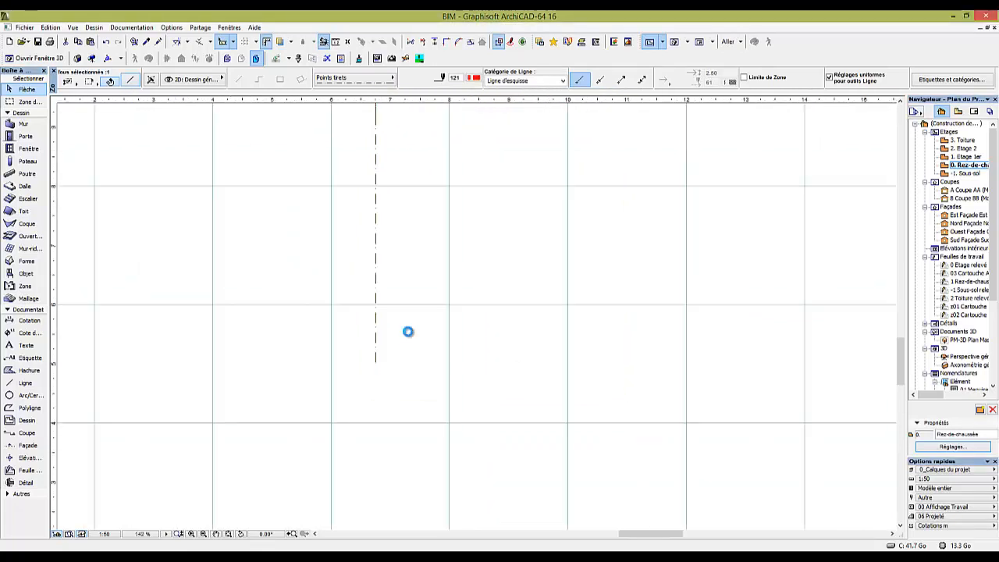
scroll(405, 330, "up", 3)
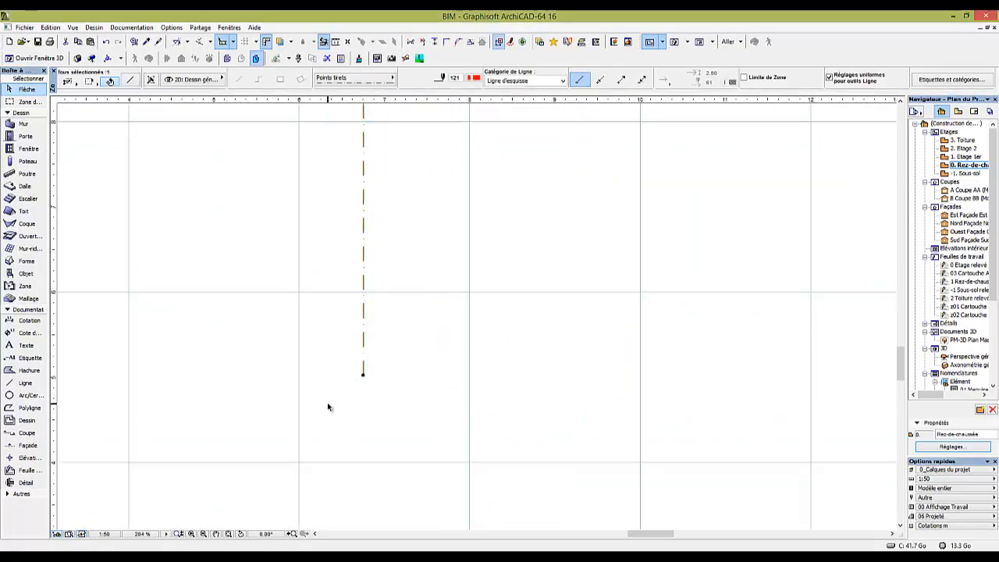
left_click(327, 402)
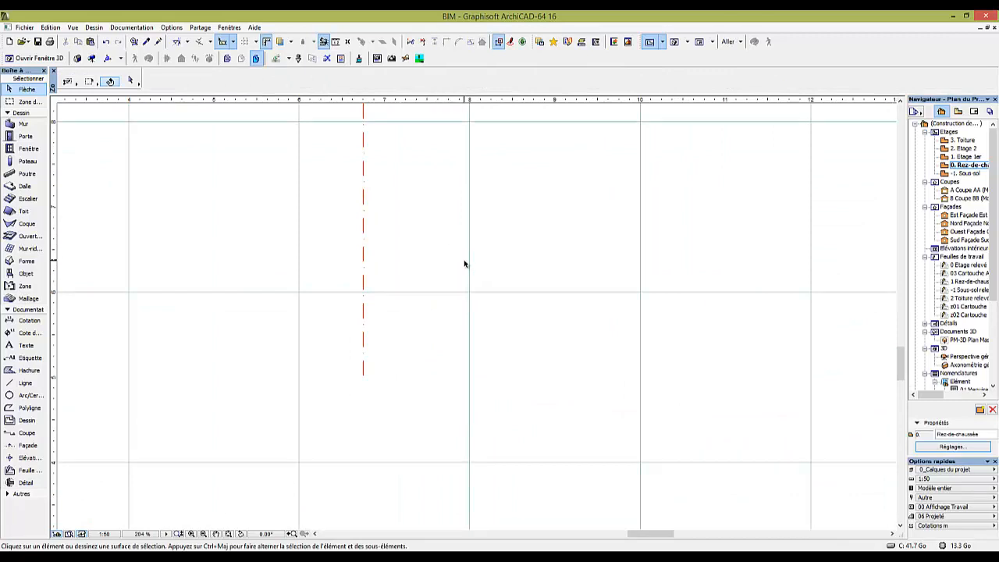
Turn on the true line thickness display (Epaisseur de ligne réelle) for the plan and examine the red line's weight
right_click(446, 236)
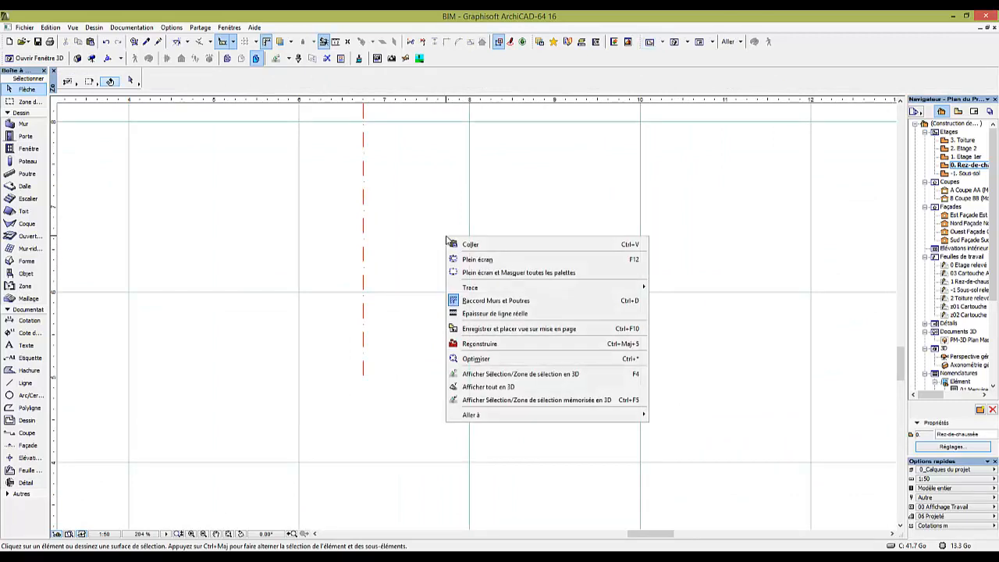
left_click(468, 316)
scroll(366, 348, "up", 3)
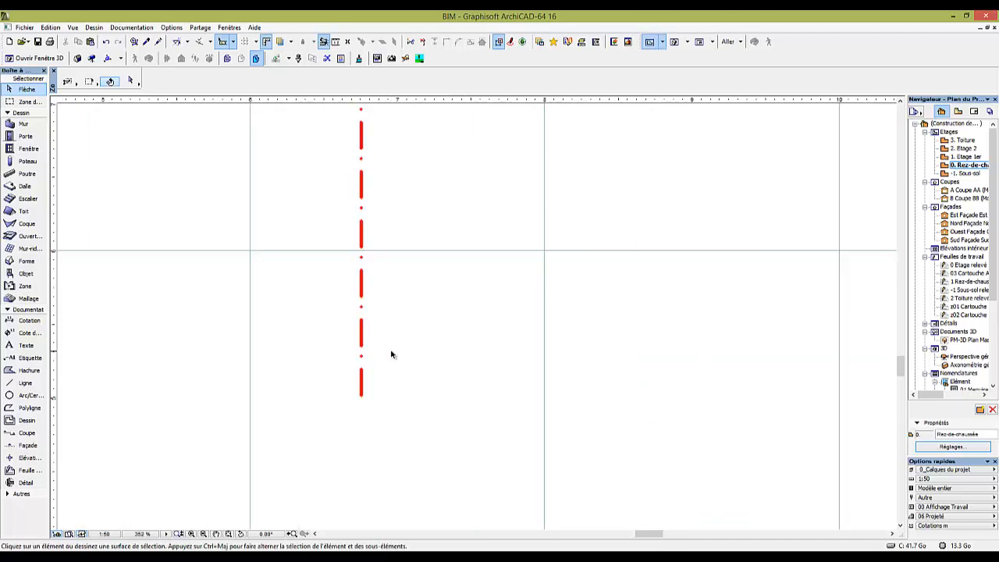
scroll(391, 354, "down", 2)
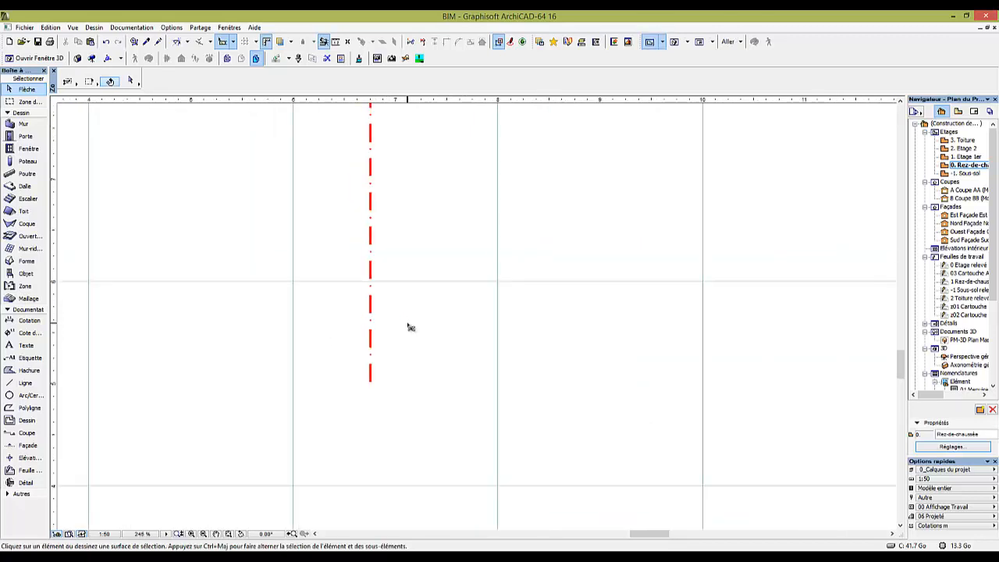
Reduce the thickness of pen 121 in the model view pen set and apply it
key("alt+s")
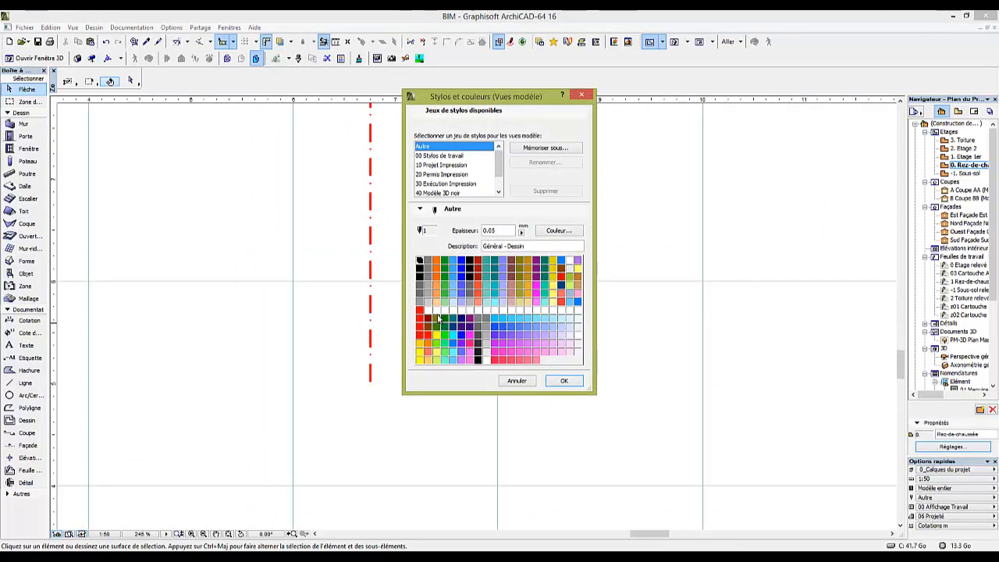
left_click(420, 310)
left_click_drag(501, 231, 438, 231)
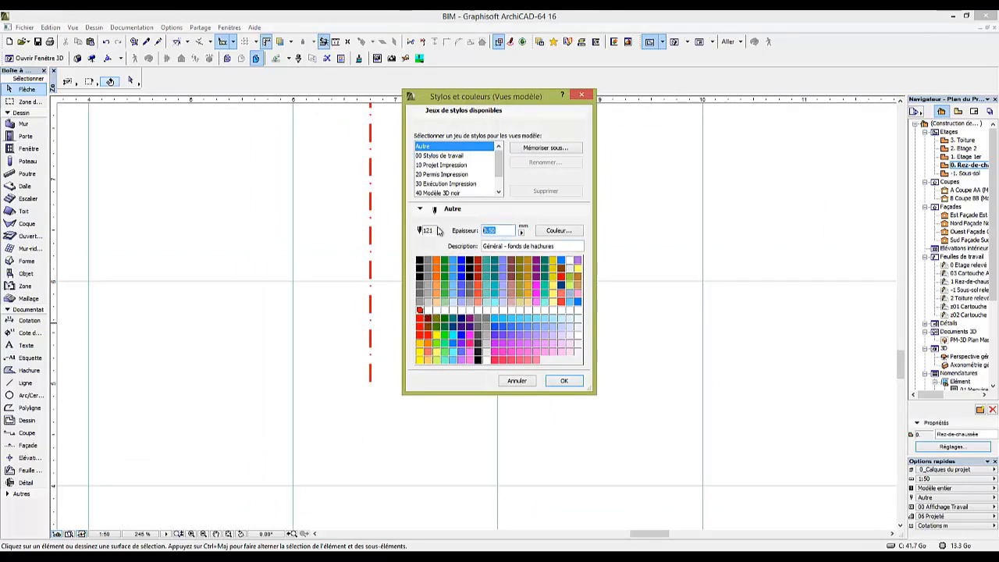
key("Return")
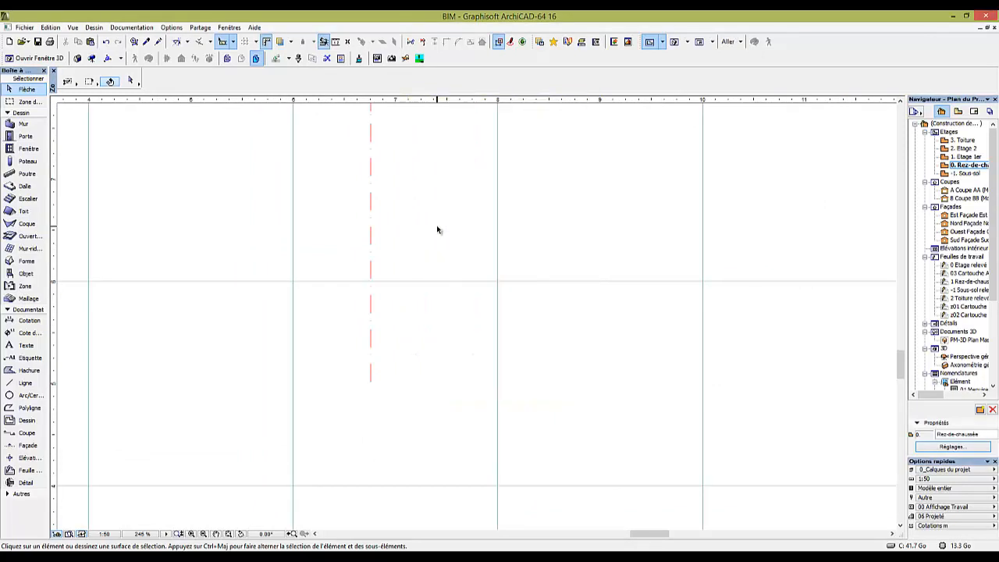
Draw a 16 m horizontal line with the vertical line's settings, starting just left of it and crossing near its lower end
scroll(445, 242, "down", 5)
middle_click_drag(448, 246, 428, 383)
scroll(402, 336, "down", 4)
scroll(391, 355, "up", 2)
left_click_drag(431, 393, 384, 410)
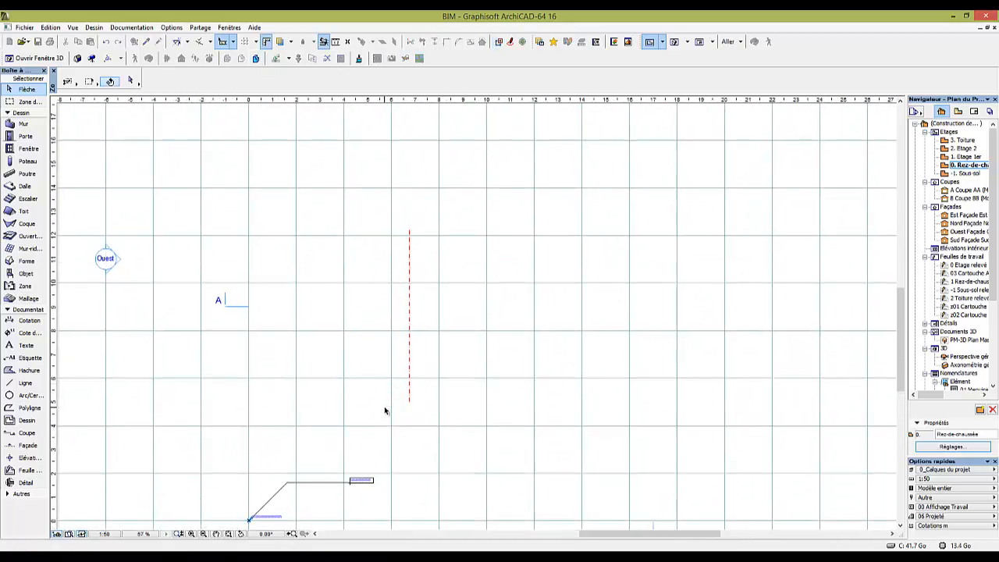
key("Escape")
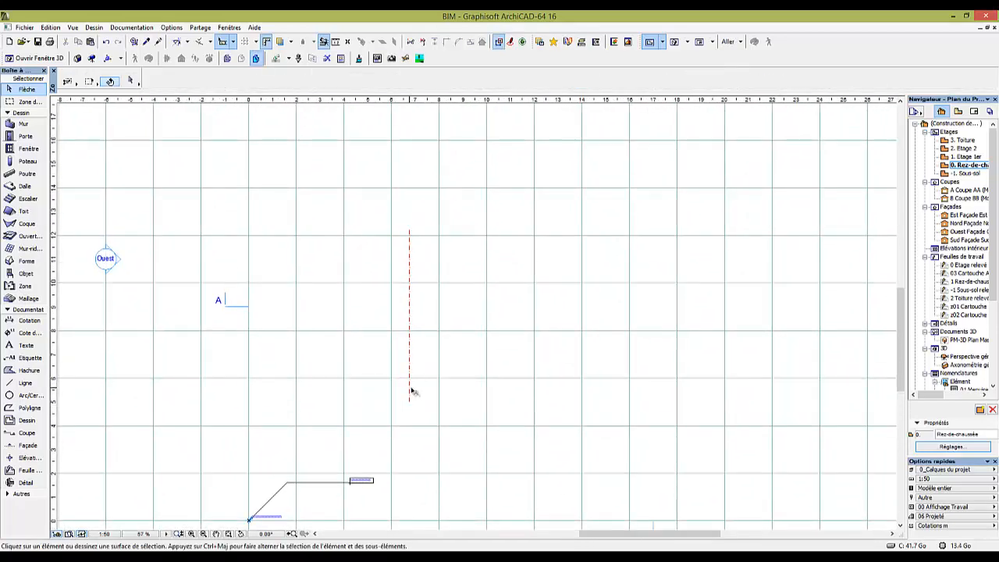
left_click(410, 388, "alt")
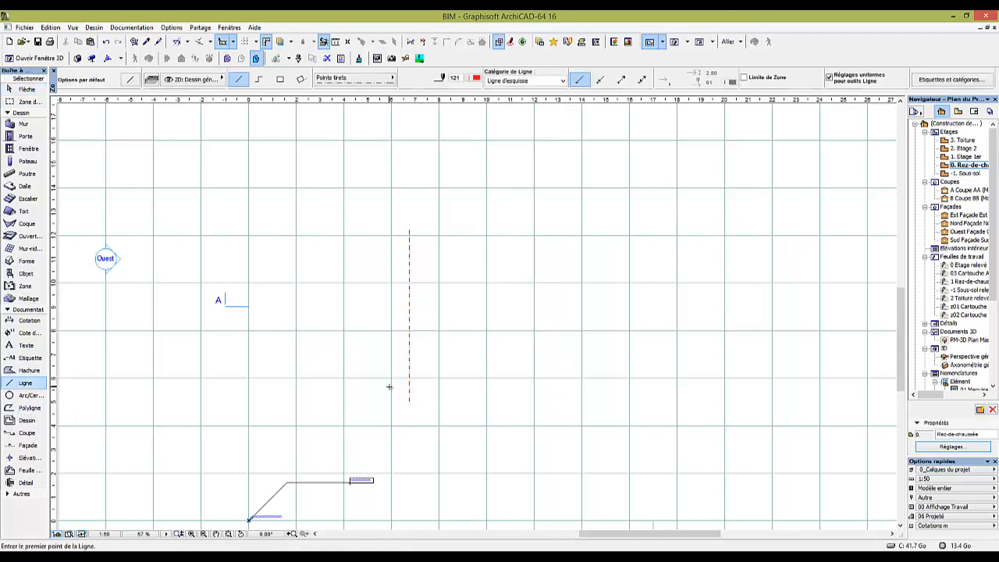
left_click(390, 386)
key("Tab")
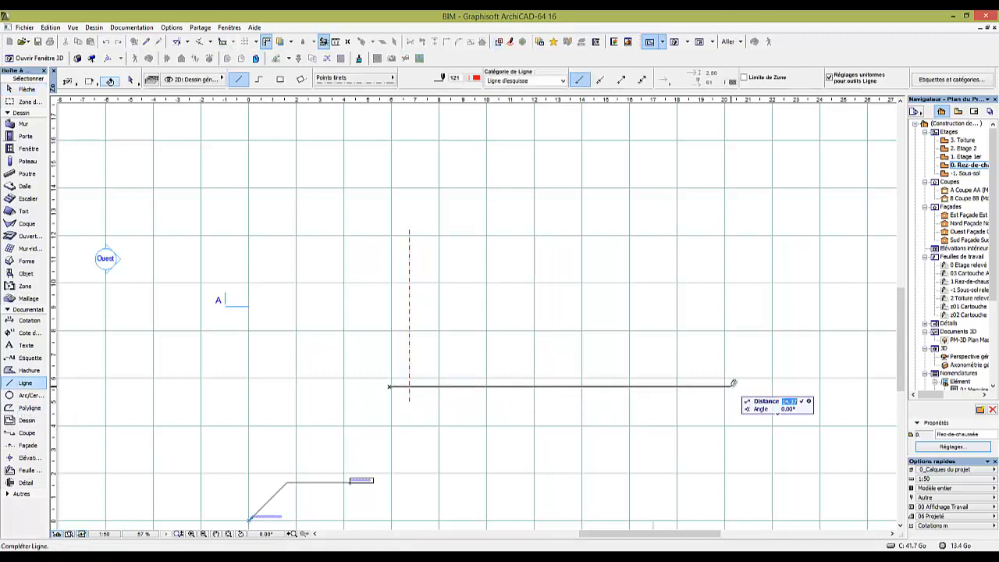
type("16")
key("Return")
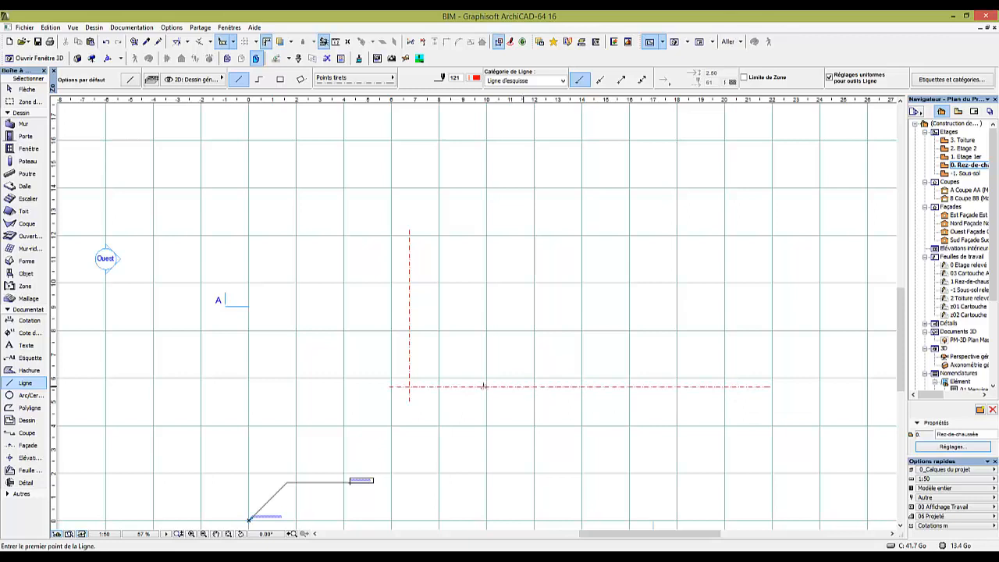
key("Escape")
Make a copy of the vertical line 4 m to its right
left_click(409, 361)
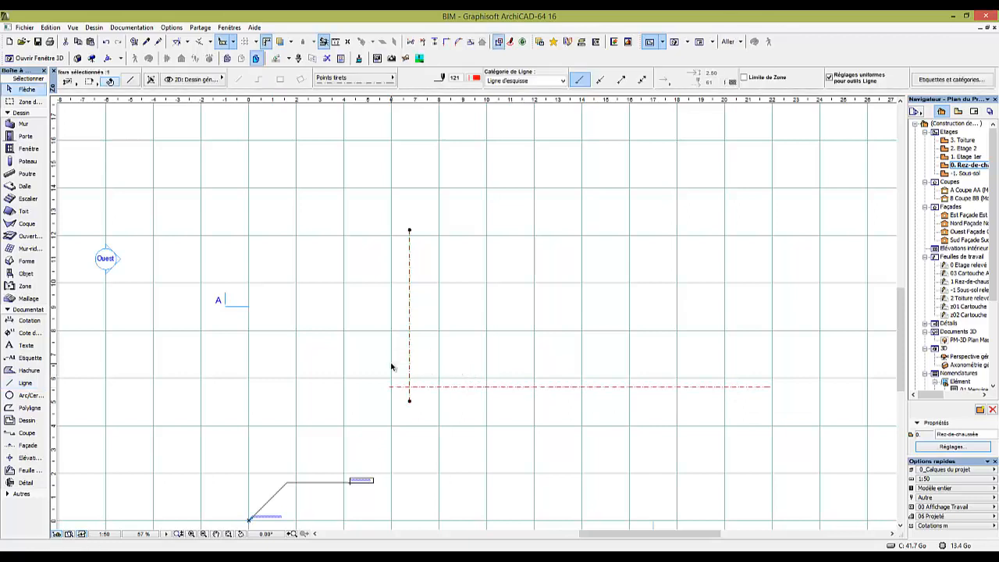
key("ctrl+shift+d")
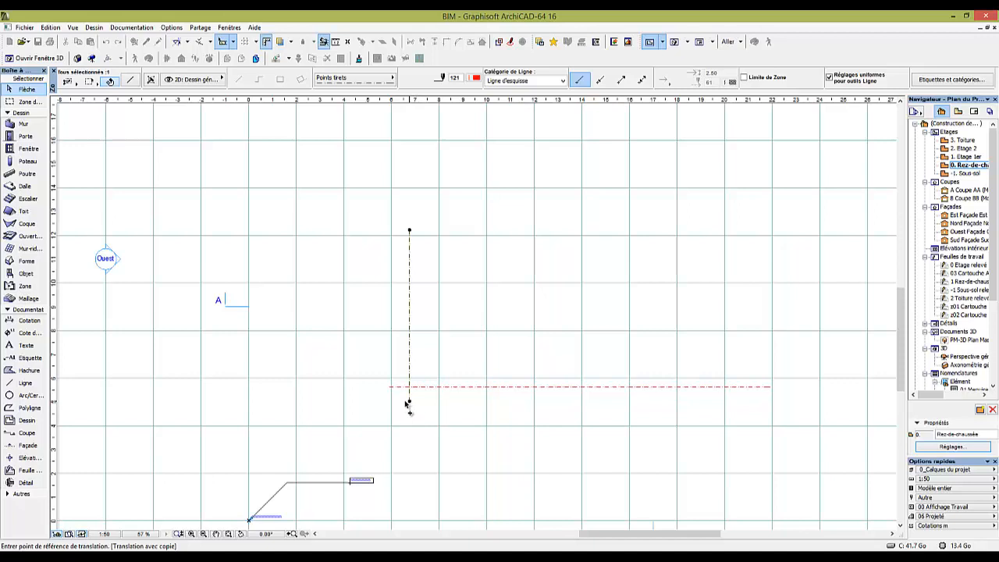
left_click(409, 401)
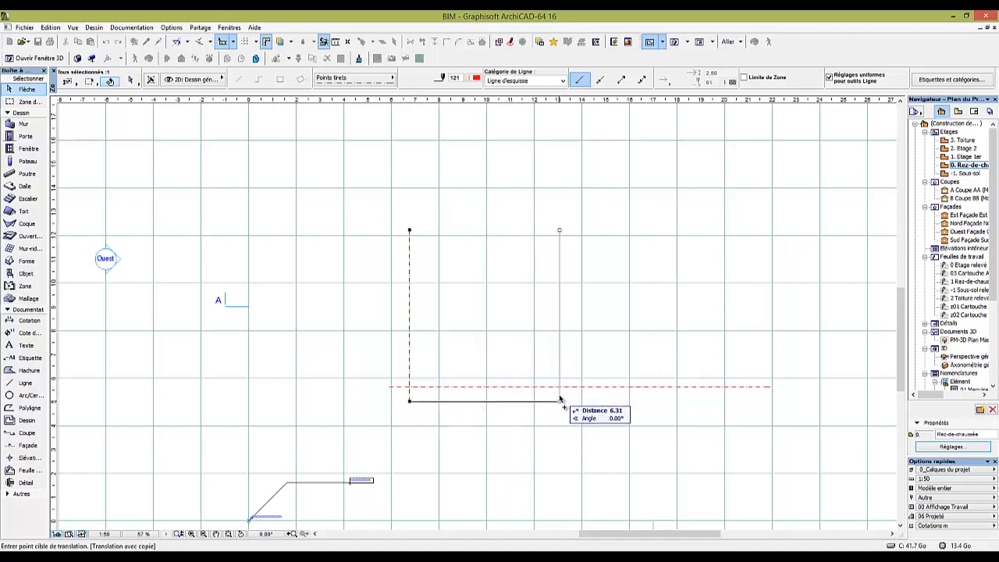
key("Tab")
type("4")
key("Return")
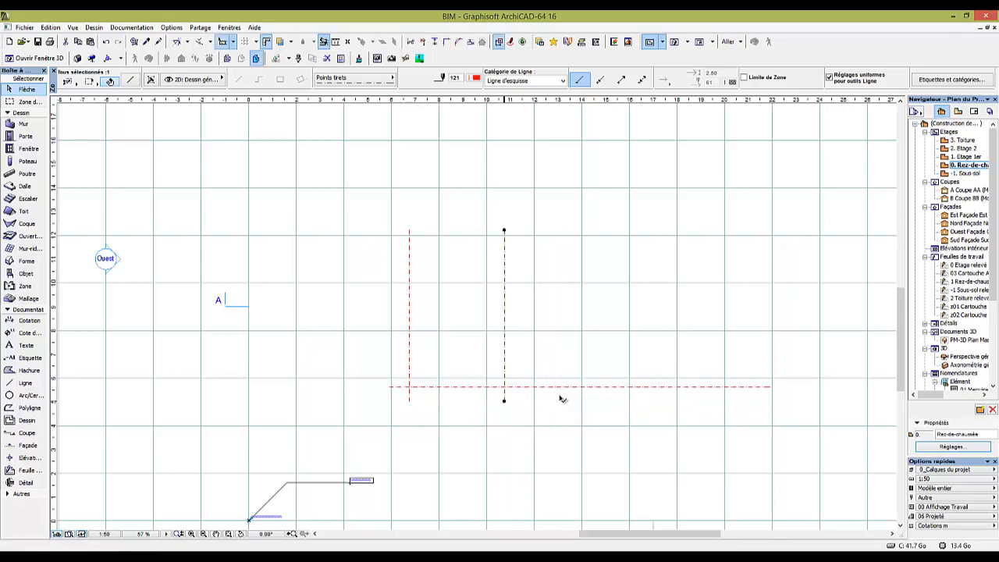
Copy the second vertical line to the right with Translation & copie, using the spacing between the first two lines as the distance
scroll(509, 401, "up", 1)
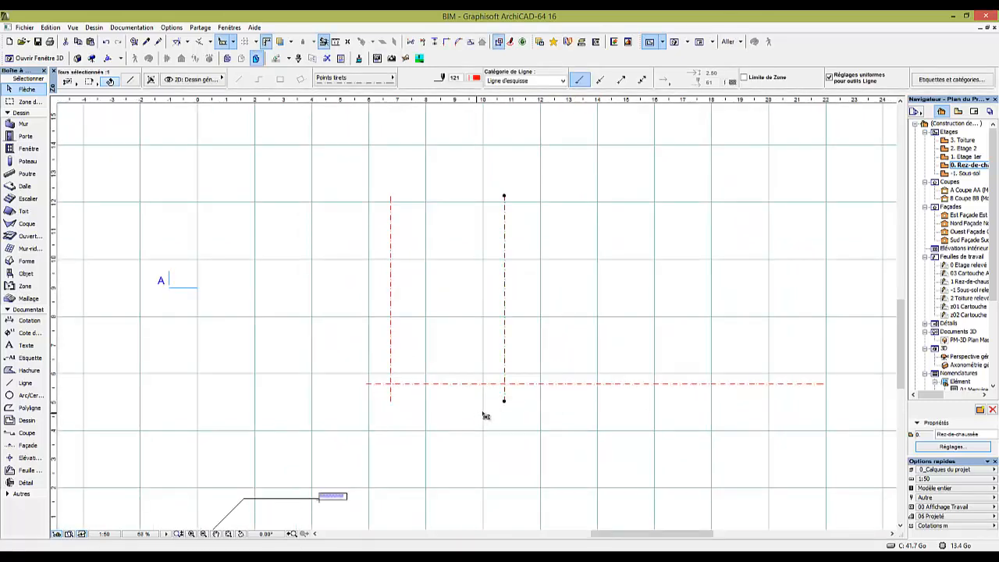
right_click(465, 184)
mouse_move(500, 274)
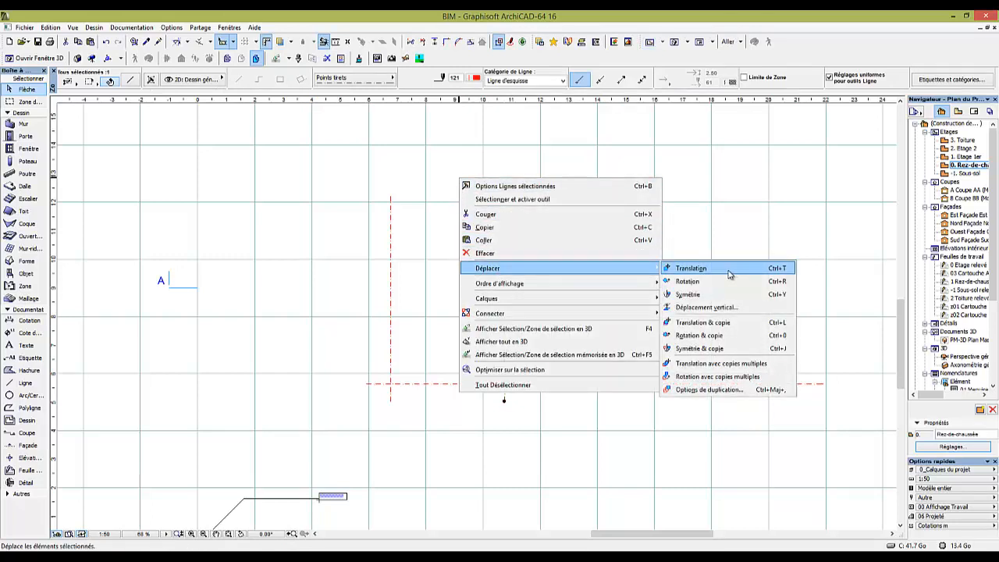
left_click(717, 326)
left_click(393, 402)
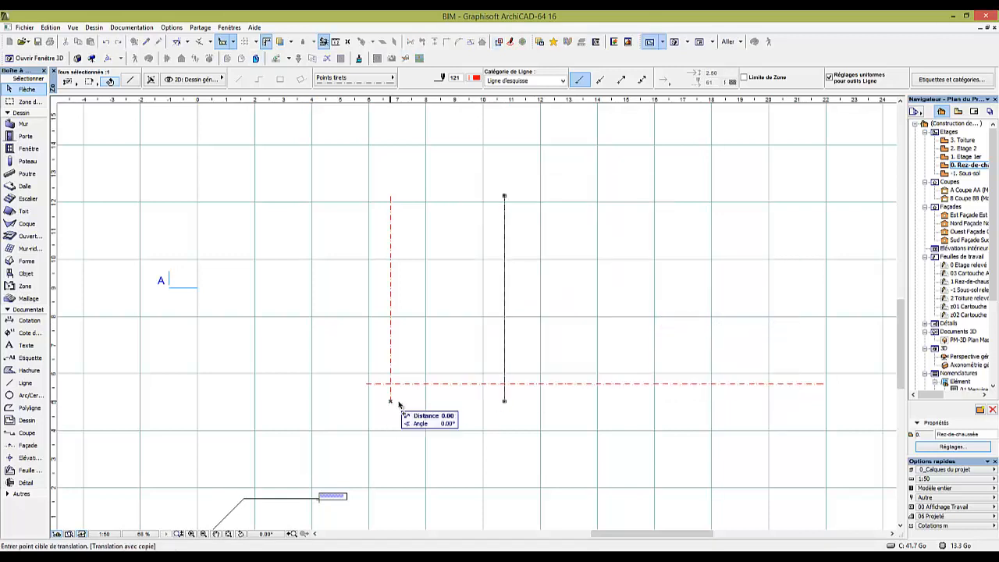
left_click(505, 401)
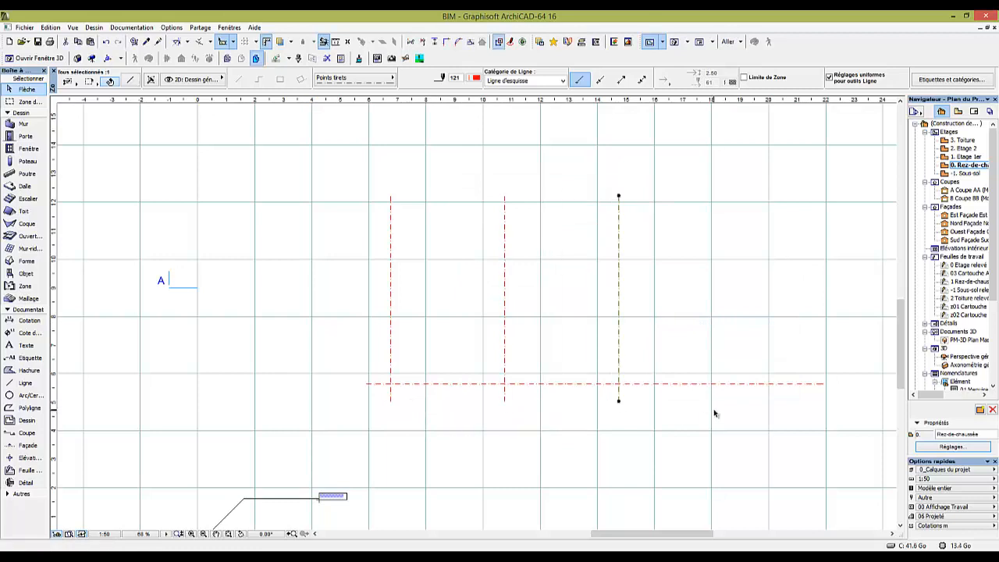
key("Escape")
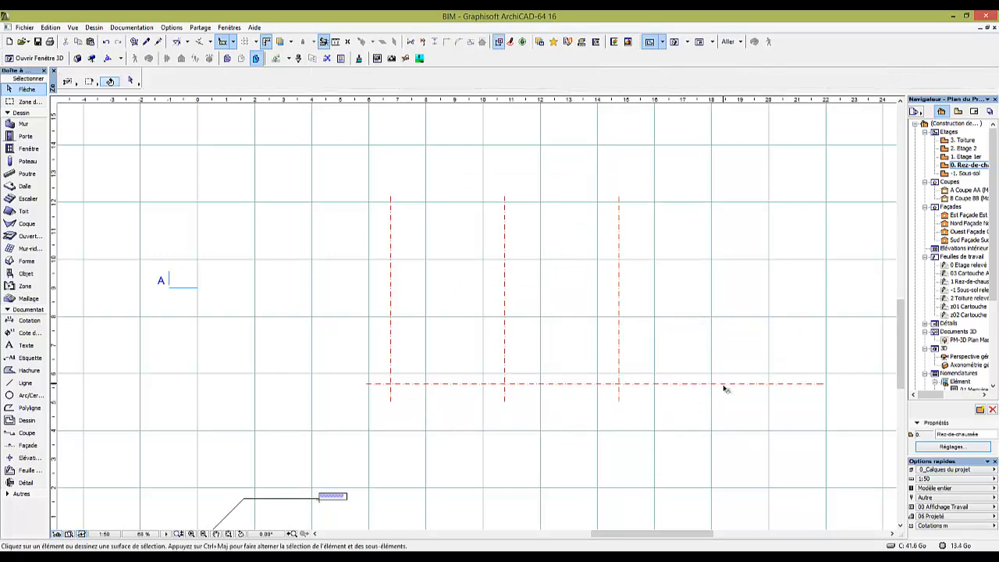
Trim the right end of the horizontal line to just beyond the third vertical line
left_click(725, 384)
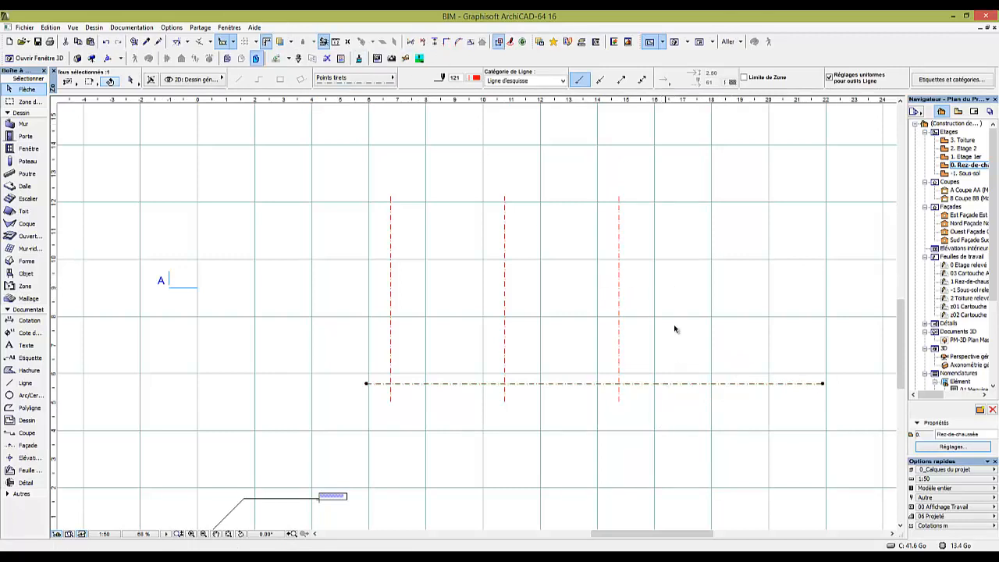
left_click(773, 348)
left_click(724, 417)
left_click(649, 325)
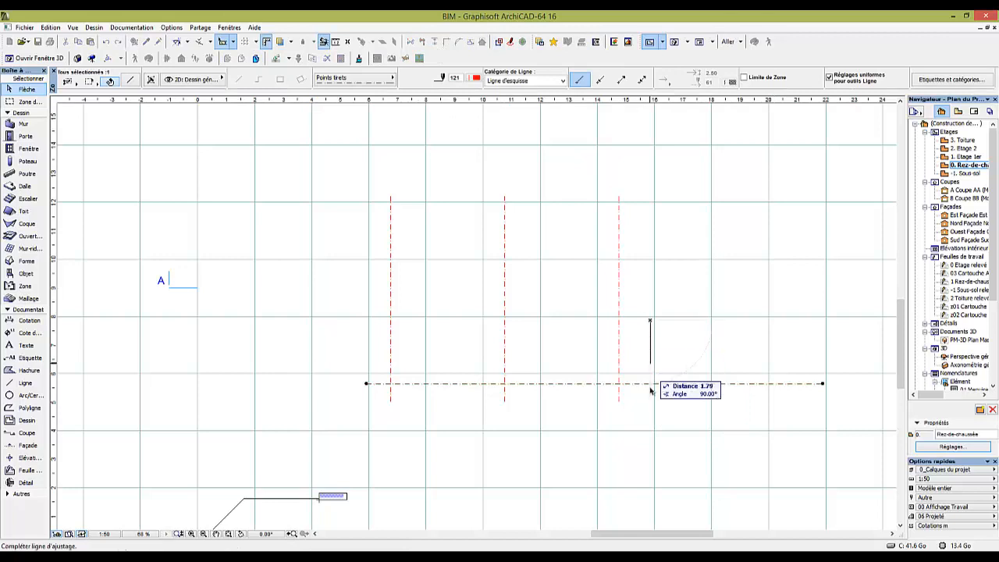
left_click(650, 433)
left_click(371, 361)
left_click(328, 442)
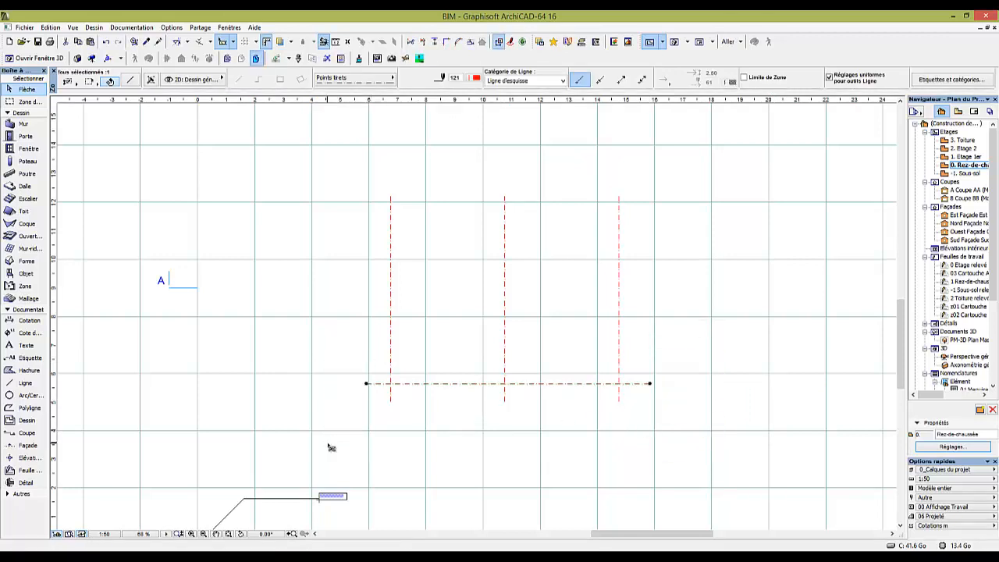
Make a copy of the horizontal line 5 m above the original and deselect it
key("ctrl+shift+d")
left_click(367, 383)
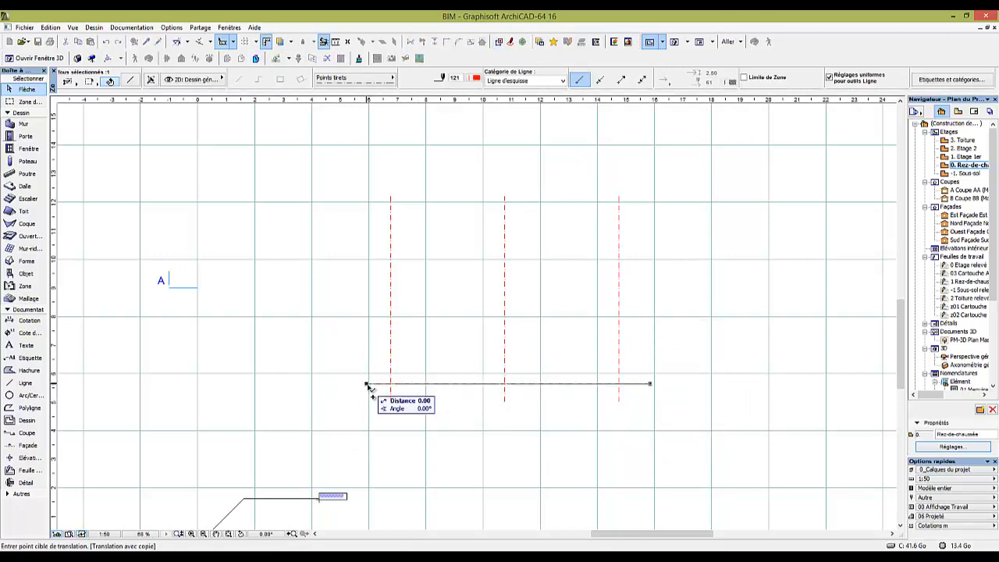
key("Tab")
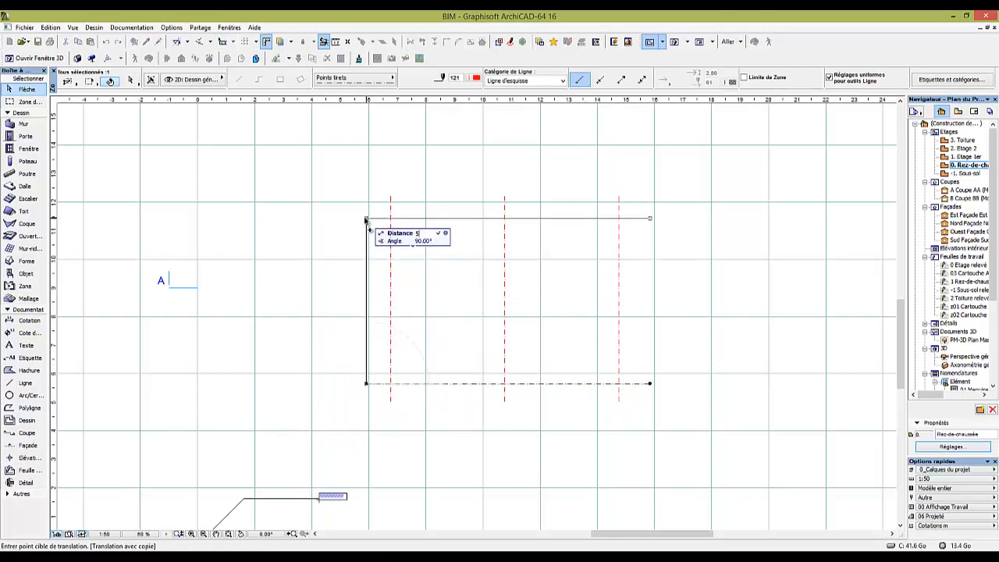
type("5")
key("Return")
left_click(654, 184)
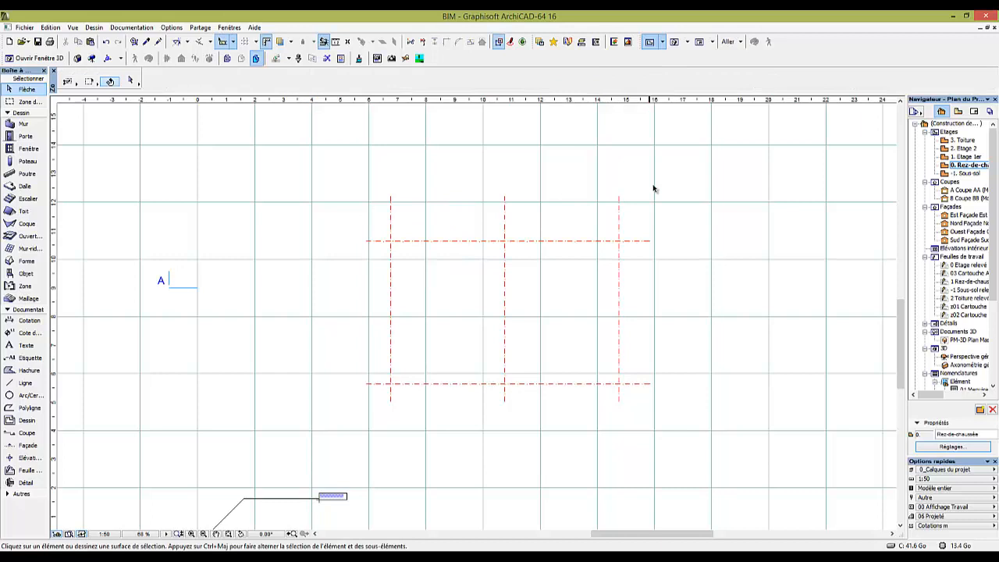
Trim the upper ends of the three vertical lines to just above the upper horizontal line
left_click(311, 215)
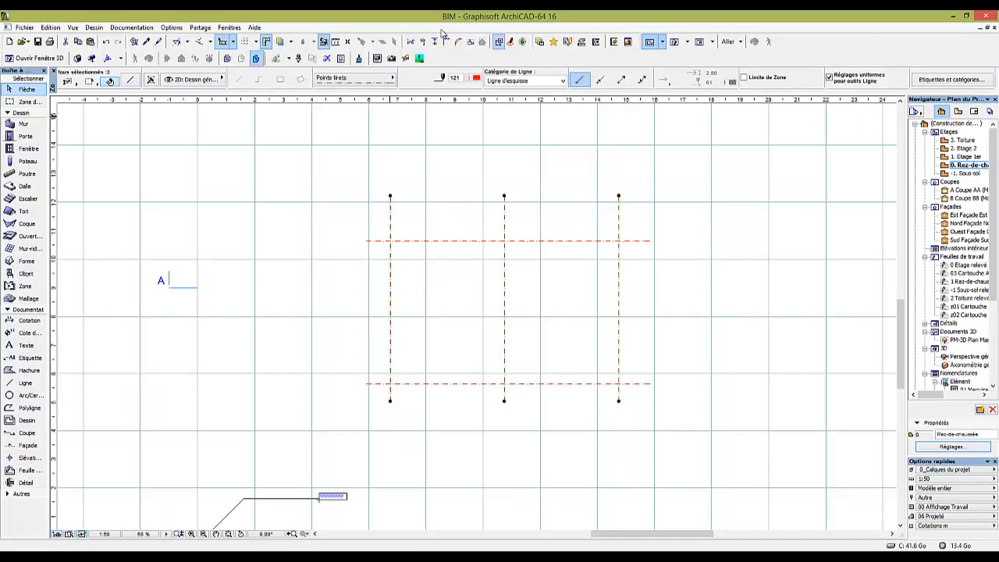
left_click(369, 225)
left_click(671, 223)
key("Escape")
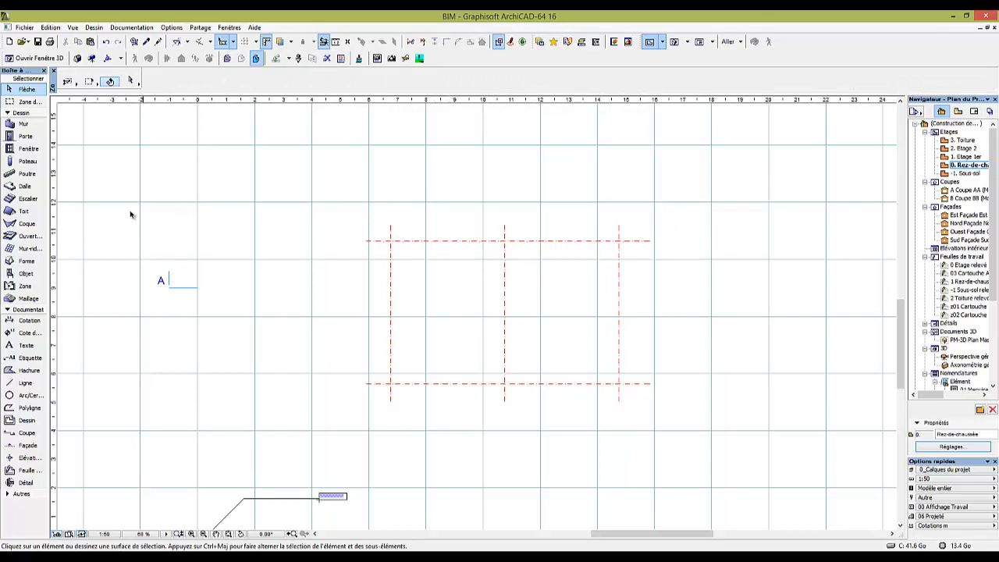
Set the default column height to 3.00 and its section dimensions to 0.30 by 0.30
left_click(27, 161)
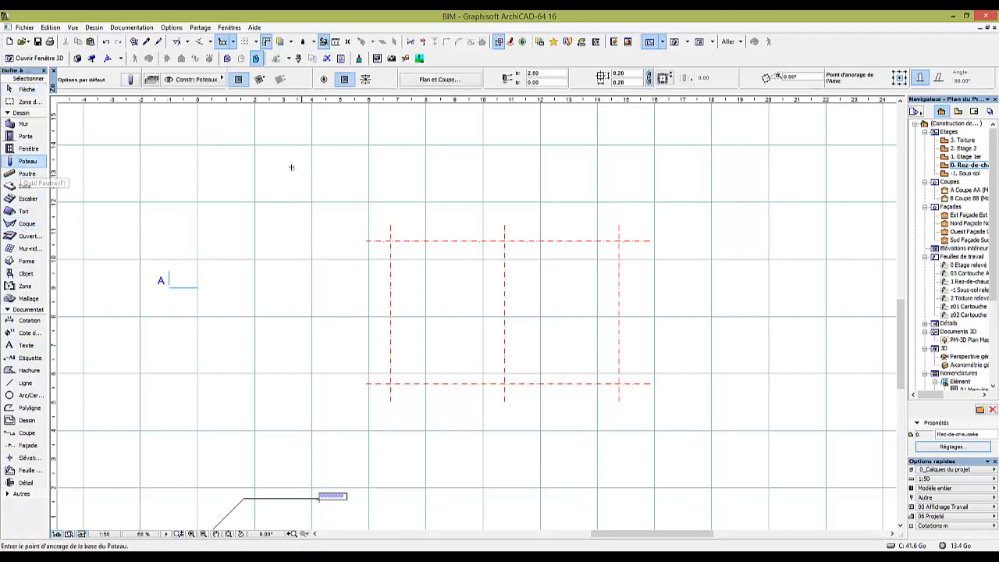
left_click(131, 79)
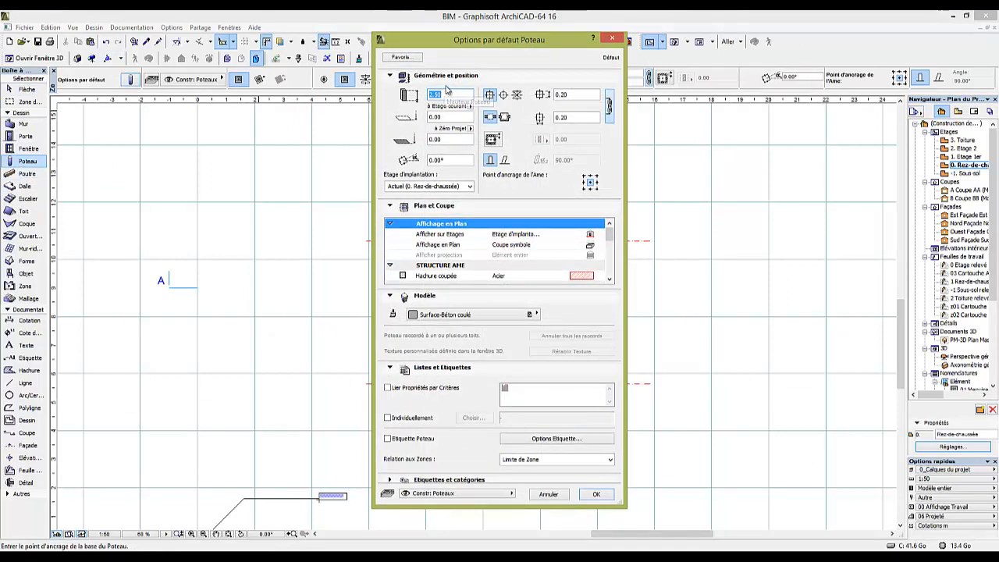
type("3")
left_click(577, 94)
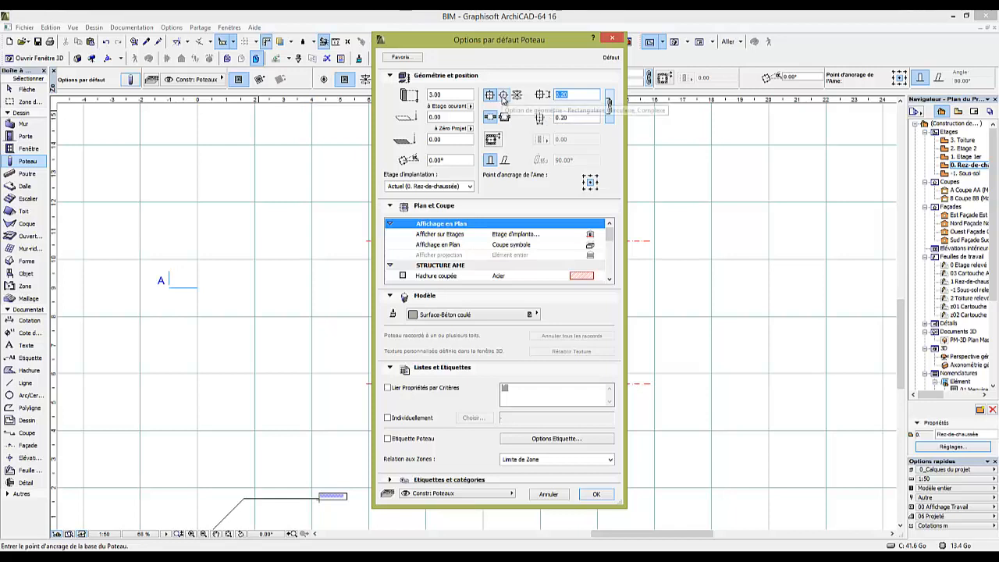
left_click(569, 94)
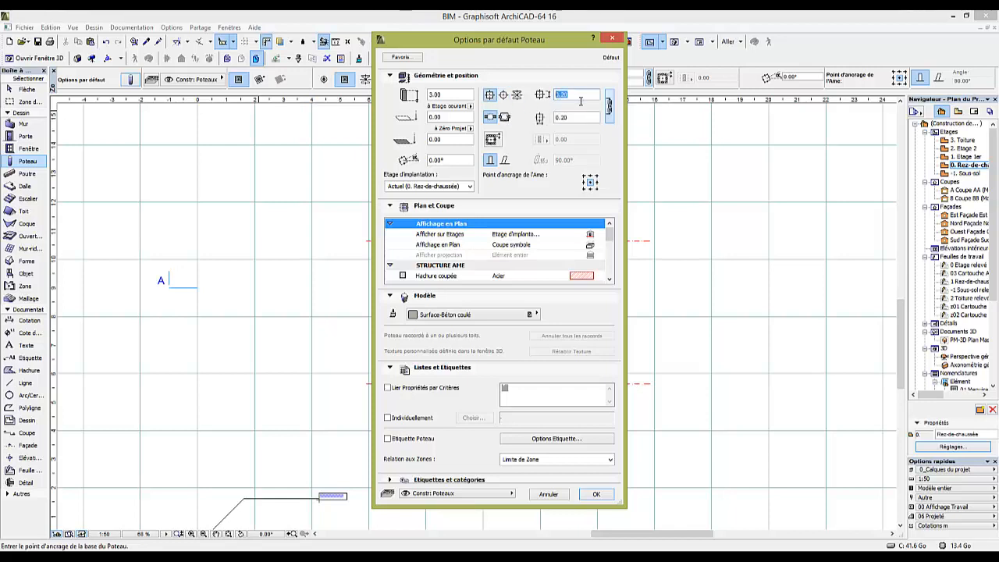
left_click(609, 109)
left_click(610, 108)
left_click(562, 95)
type("0.")
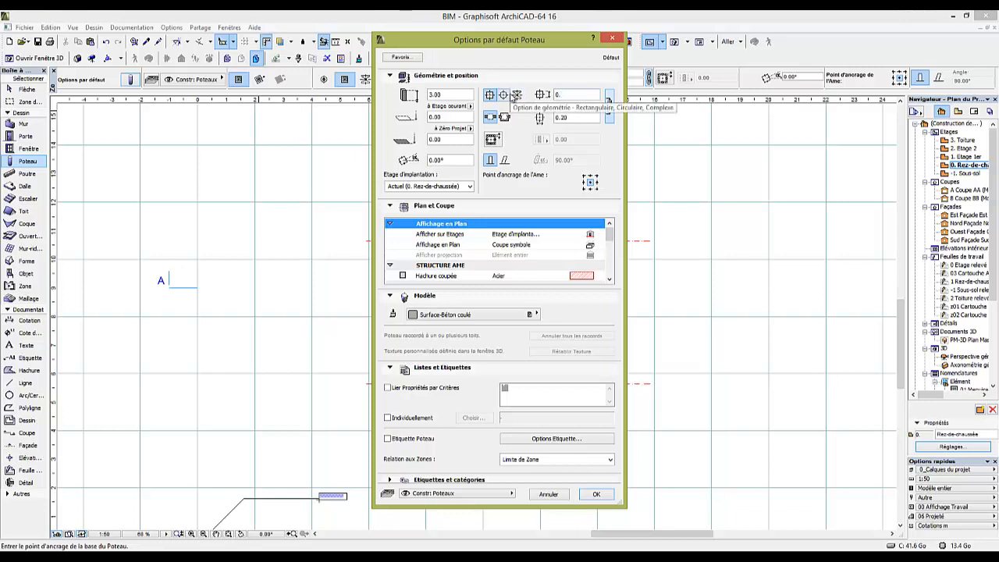
type("30")
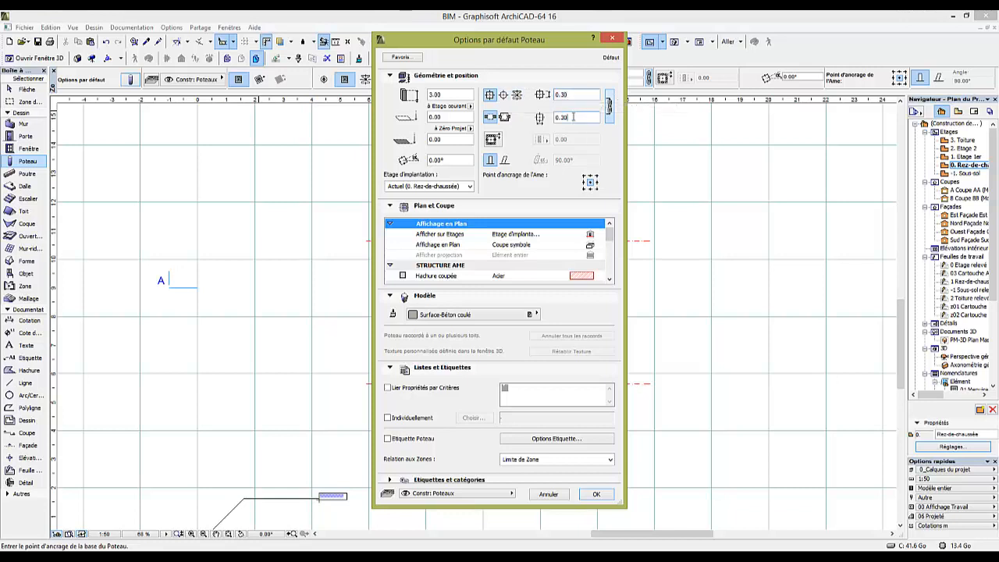
Assign the Peinture-08 surface to the default column and accept the settings
left_click(458, 315)
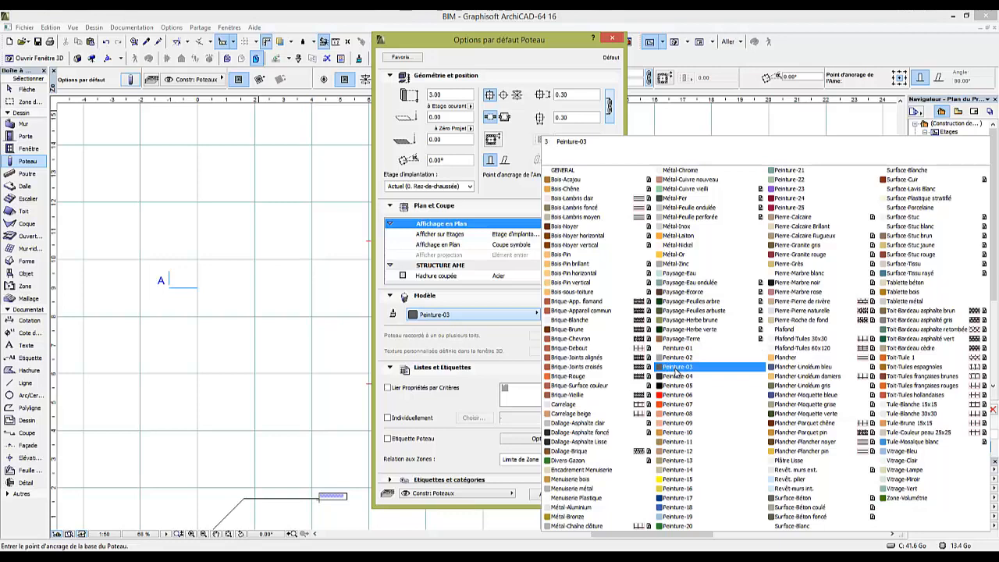
left_click(677, 413)
left_click(597, 495)
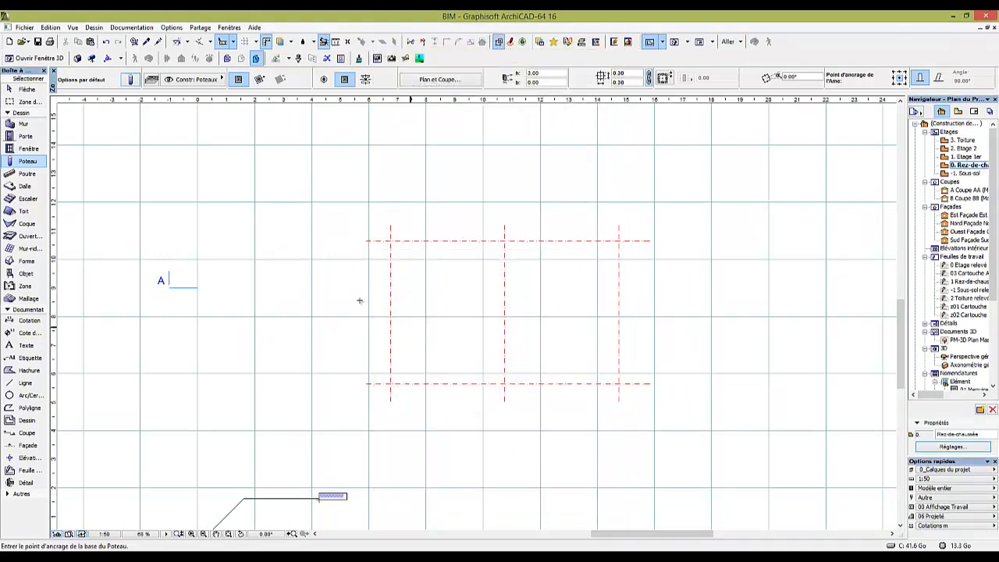
Place a column at each of the six intersections of the red axis lines and end column placement
scroll(396, 245, "up", 3)
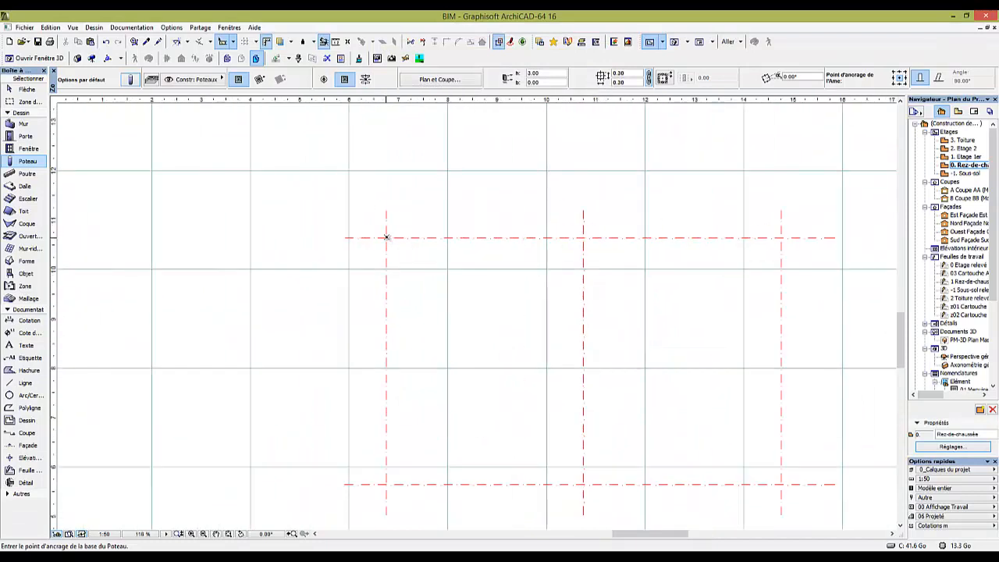
left_click(386, 238)
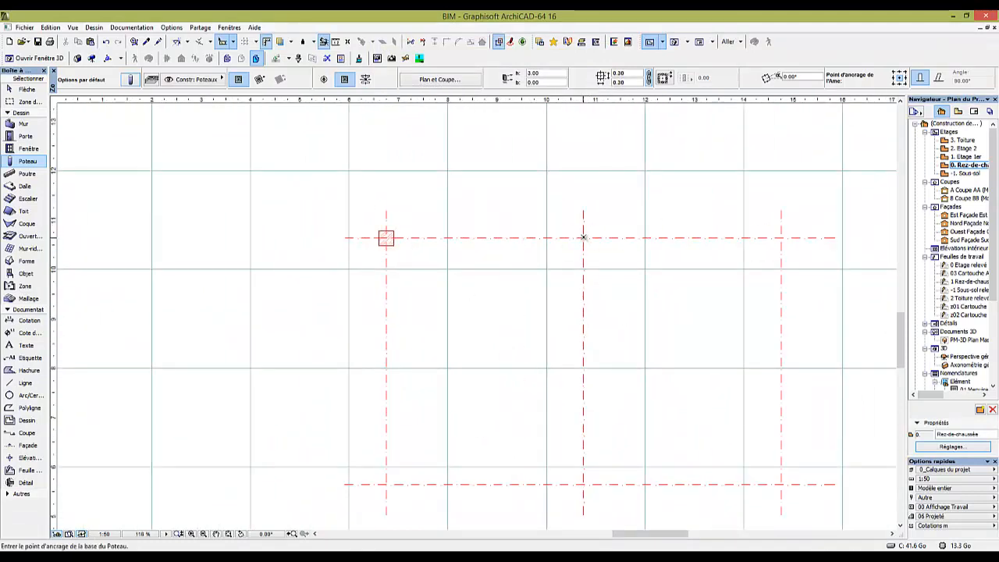
left_click(583, 237)
left_click(781, 237)
middle_click_drag(782, 342, 718, 217)
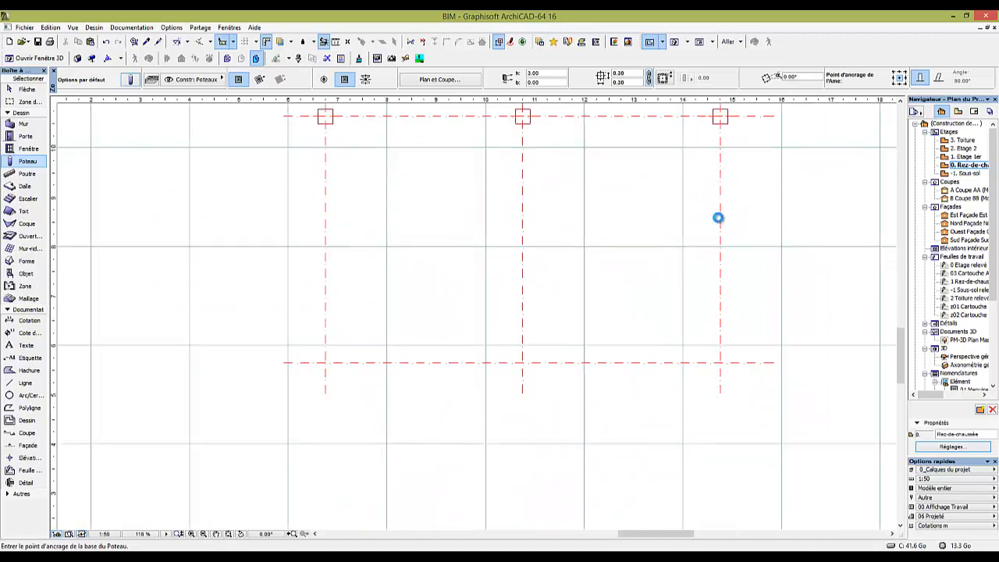
left_click(720, 362)
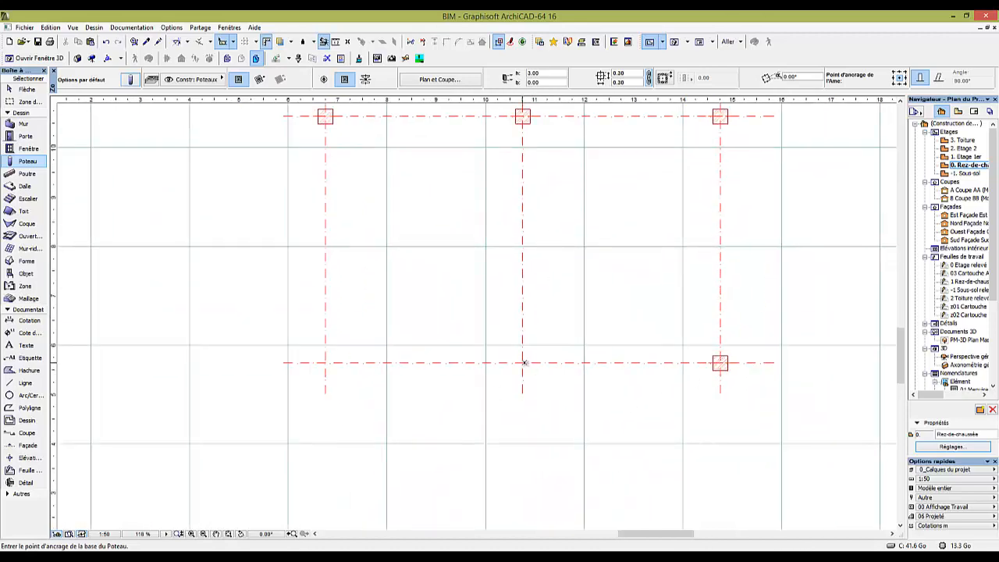
left_click(523, 362)
left_click(325, 363)
scroll(411, 372, "down", 3)
middle_click_drag(411, 371, 431, 379)
key("Escape")
Set the cut fill (Hachure coupée) of the column at the grid's lower-left intersection to 100 %
scroll(389, 382, "up", 5)
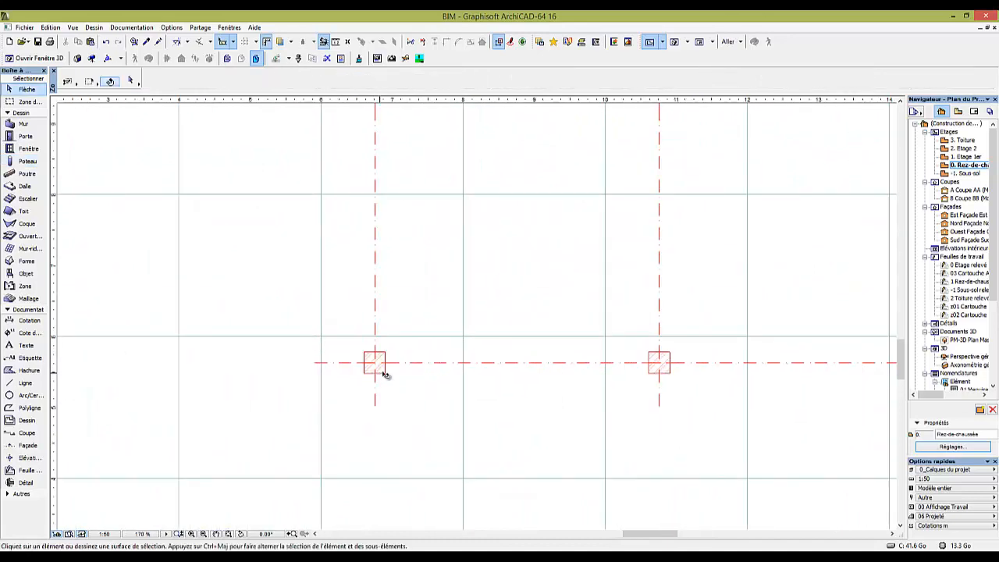
left_click(384, 373)
left_click(130, 81)
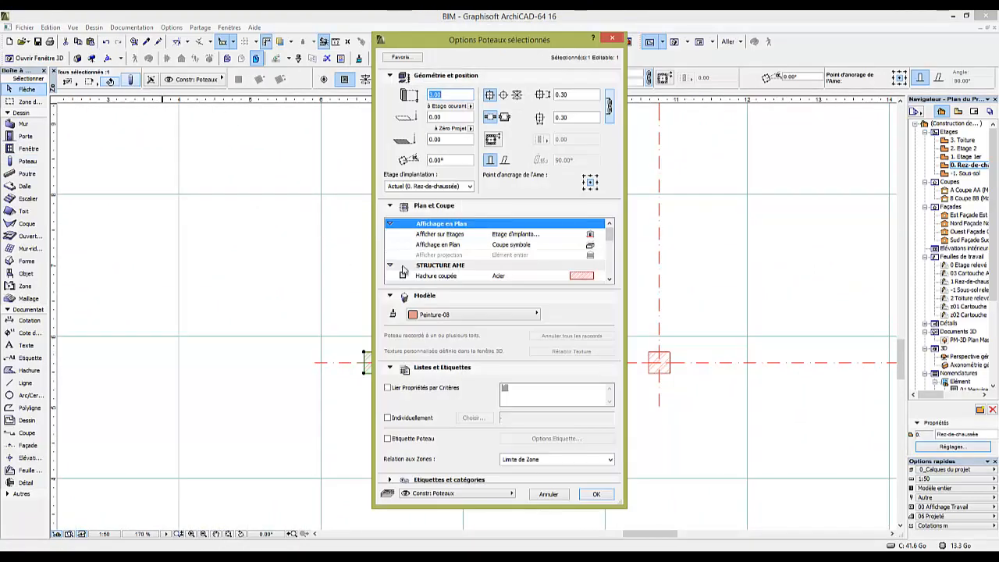
scroll(610, 243, "down", 3)
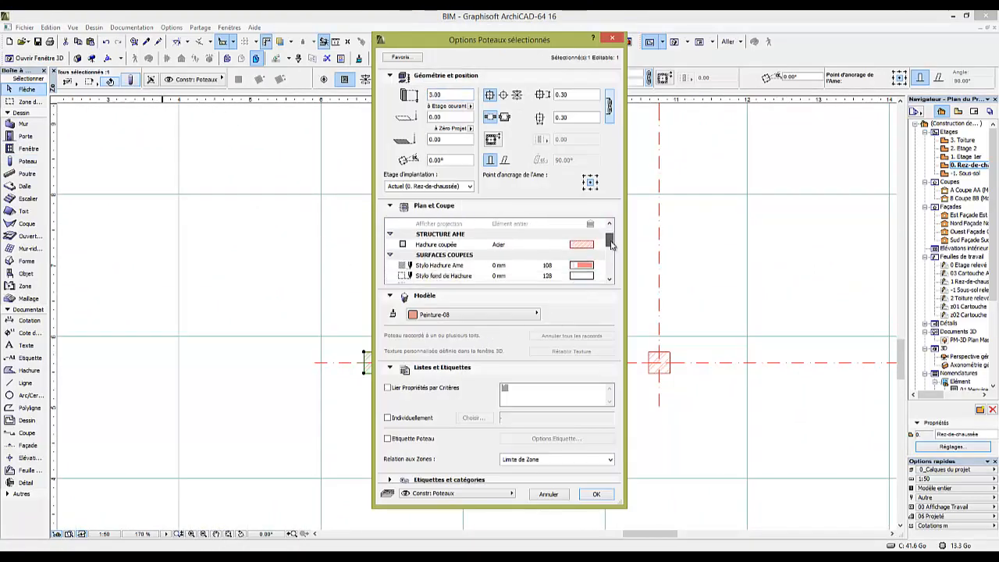
left_click(589, 246)
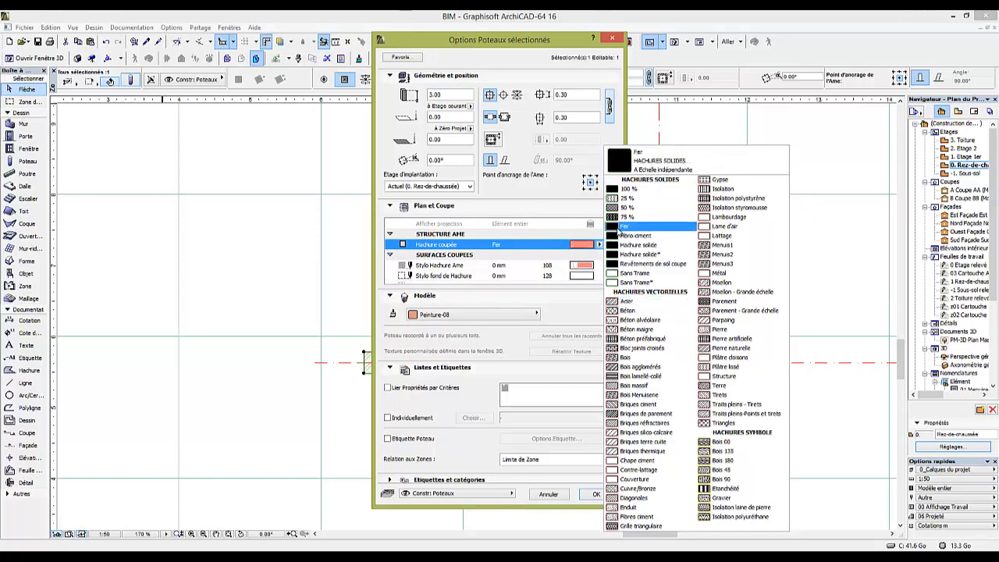
left_click(628, 189)
Set the column's core hatch pen (Stylo Hachure Ame) and core line pen (Stylo ligne âme) to 1
left_click(582, 265)
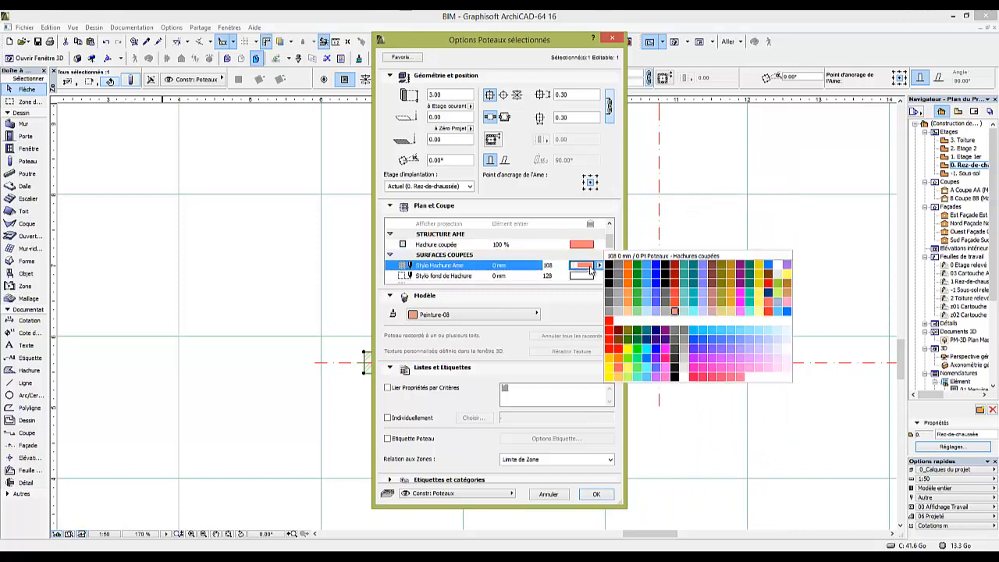
left_click(610, 268)
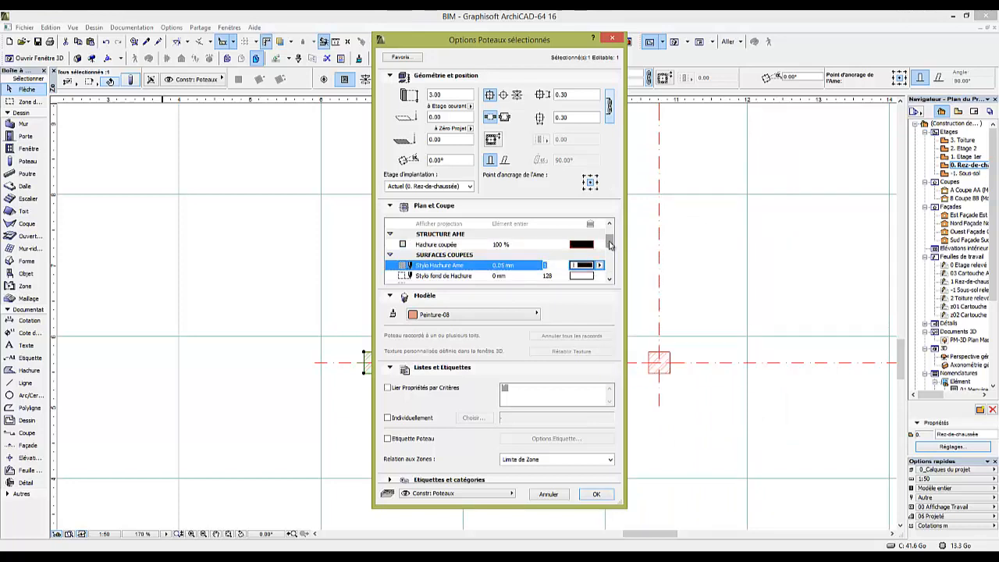
scroll(613, 250, "down", 1)
scroll(612, 250, "down", 1)
left_click(607, 246)
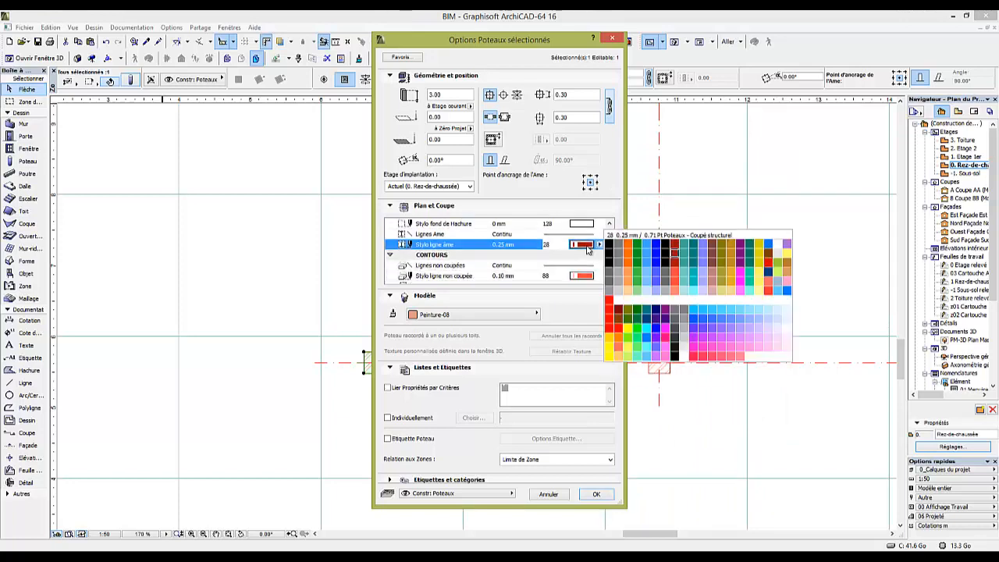
left_click(610, 247)
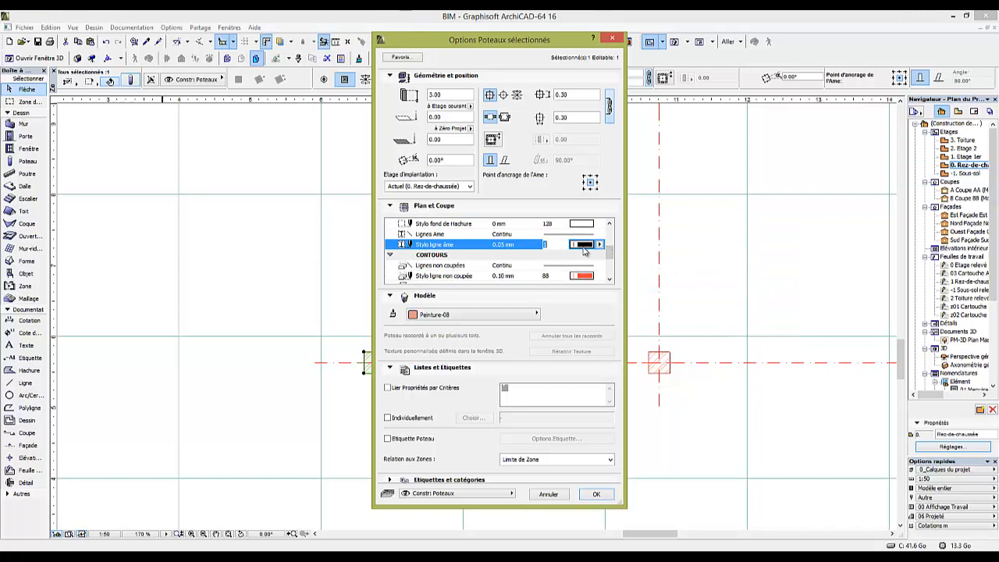
Set the column's contour pens for uncut lines and ceiling lines to 1
scroll(585, 250, "down", 1)
left_click(589, 247)
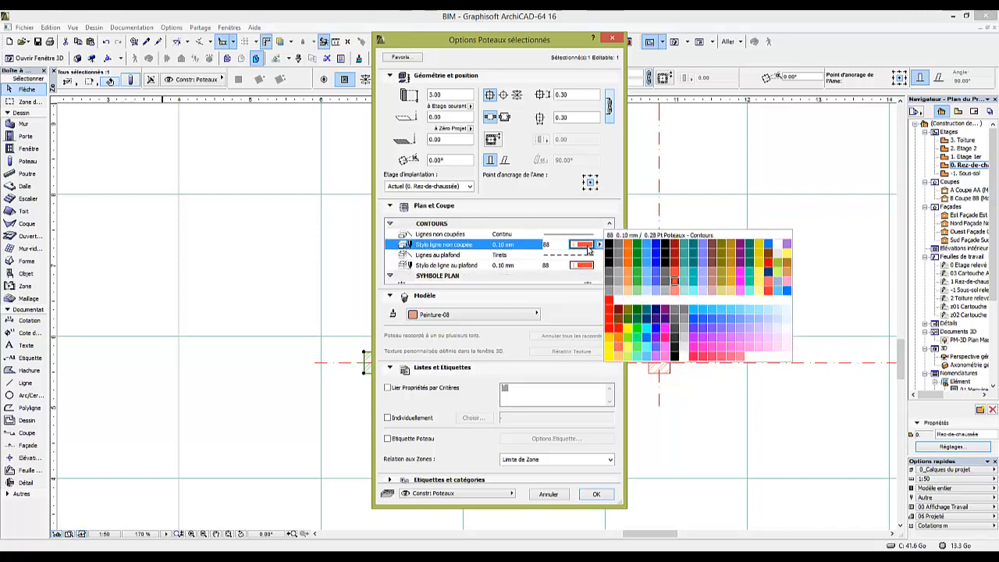
left_click(610, 246)
left_click(590, 266)
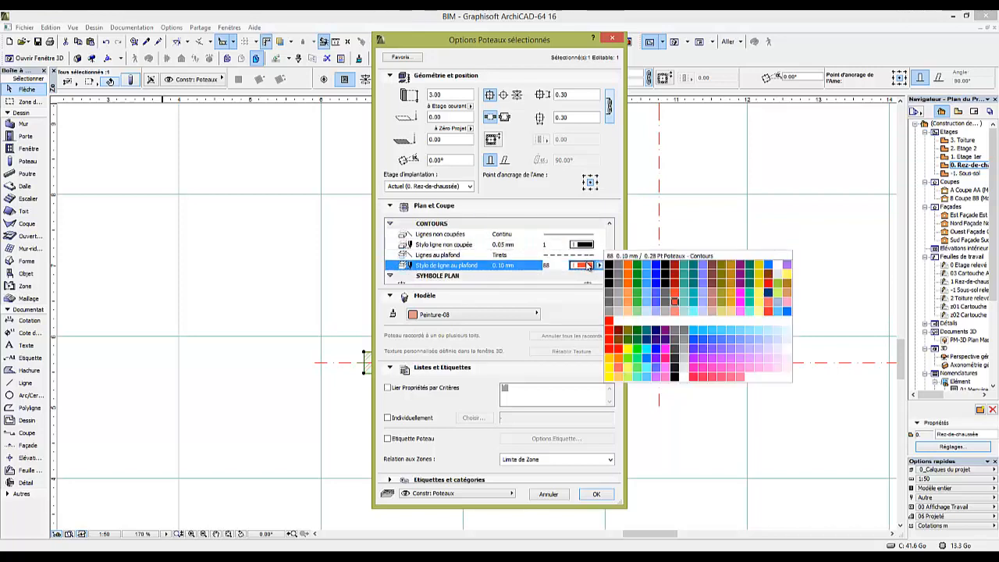
left_click(609, 267)
Set the column's plan symbol cross line pen to black, apply the settings and deselect the column
scroll(584, 263, "down", 2)
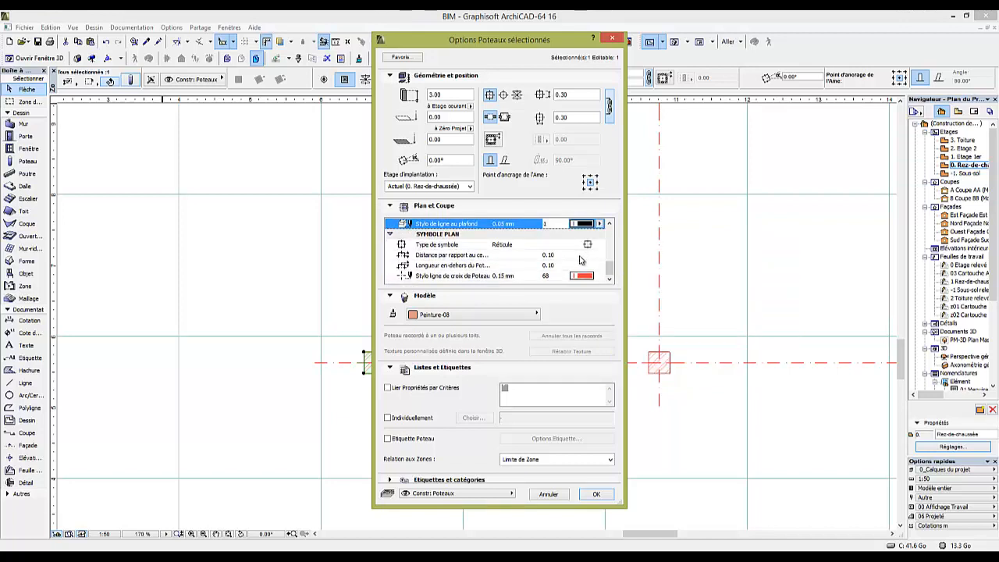
left_click(587, 279)
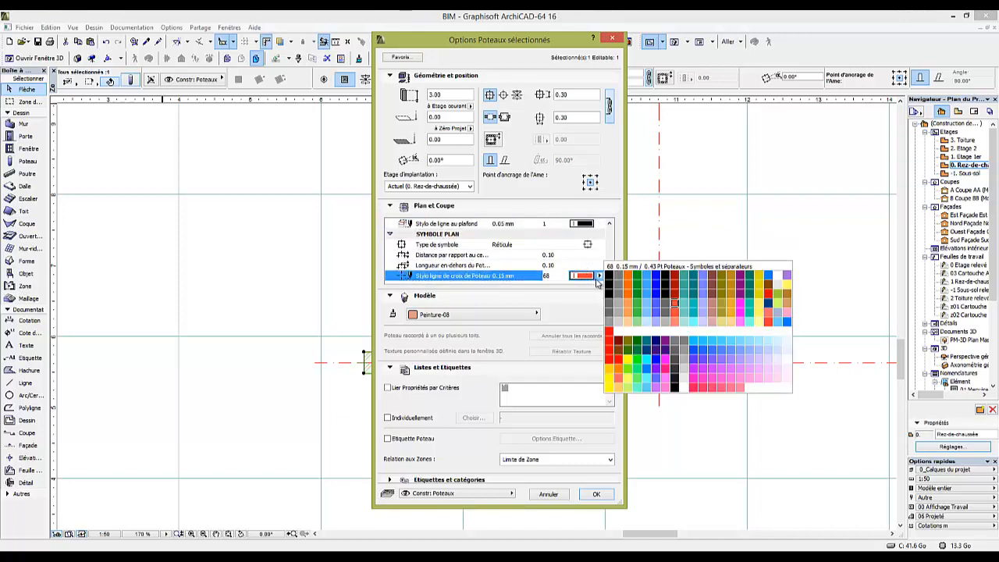
left_click(609, 266)
left_click(599, 493)
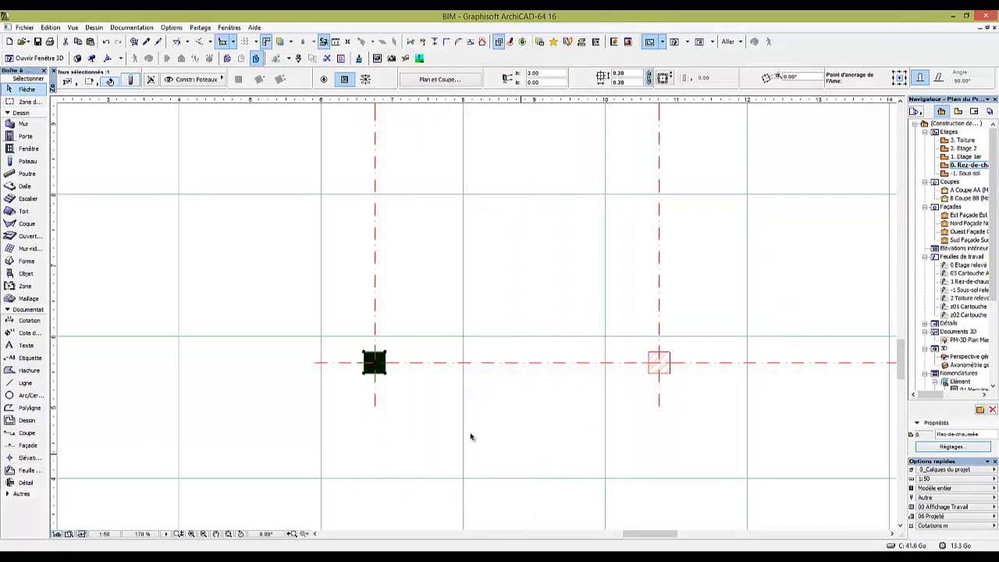
left_click(411, 393)
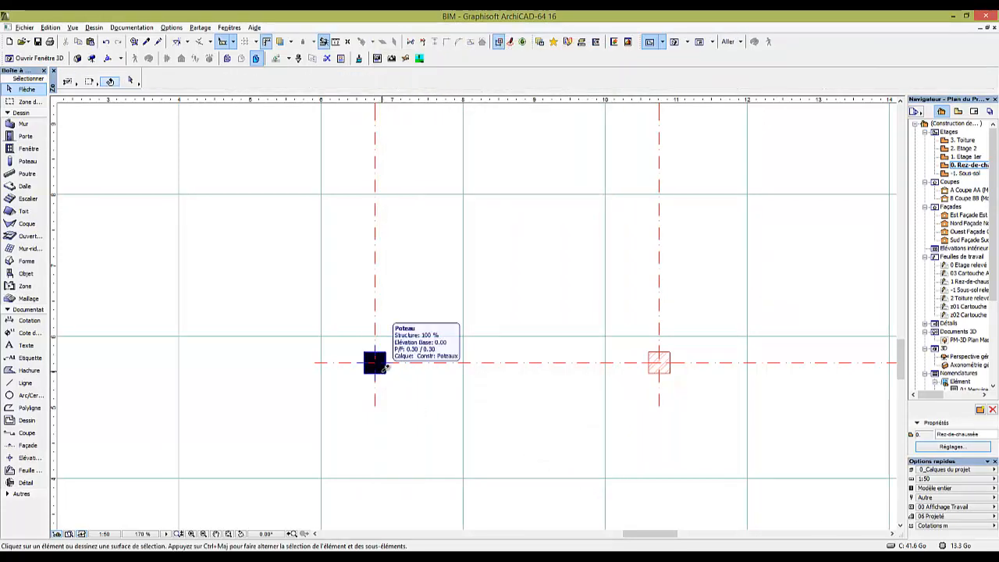
Pick up the solid black column's settings and transfer them to the other five columns on the grid
left_click(383, 370, "alt")
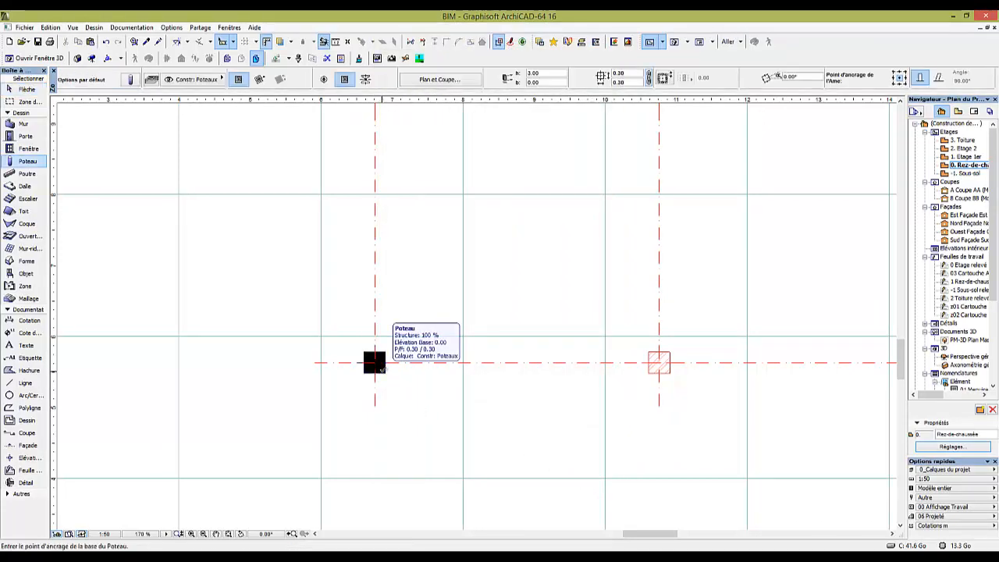
middle_click_drag(505, 390, 413, 383)
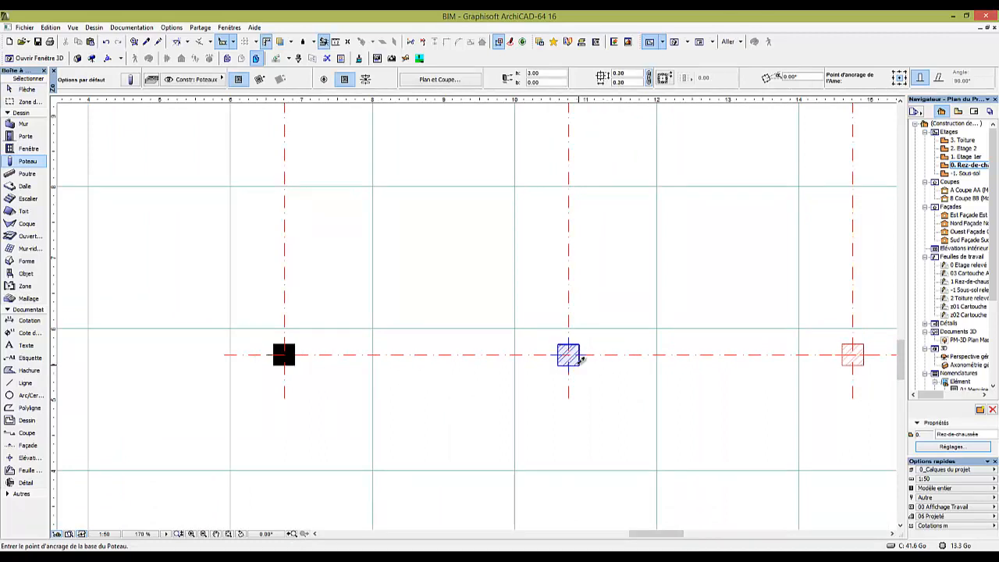
left_click(581, 358)
scroll(687, 392, "right", 3)
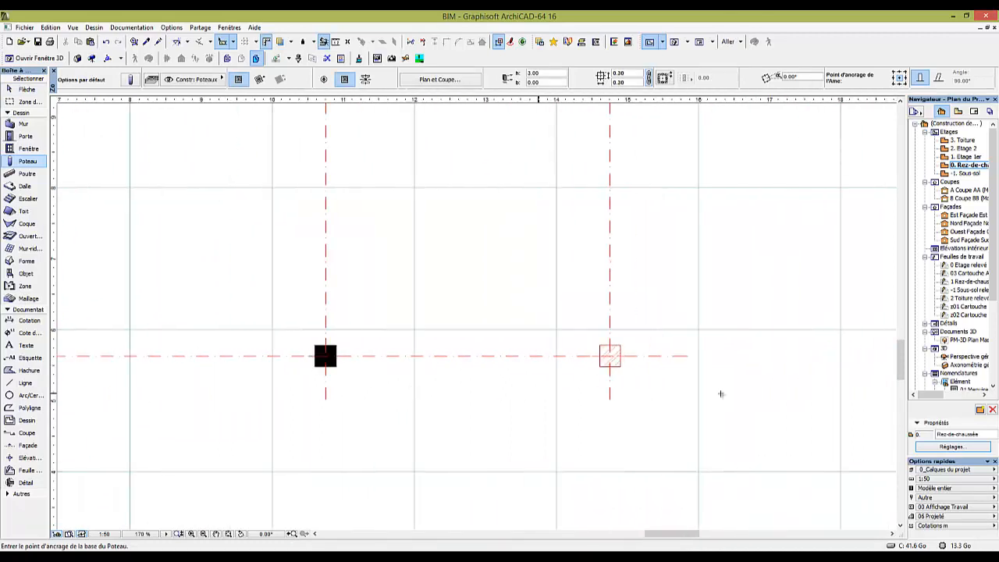
left_click(620, 365)
middle_click_drag(558, 205, 605, 442)
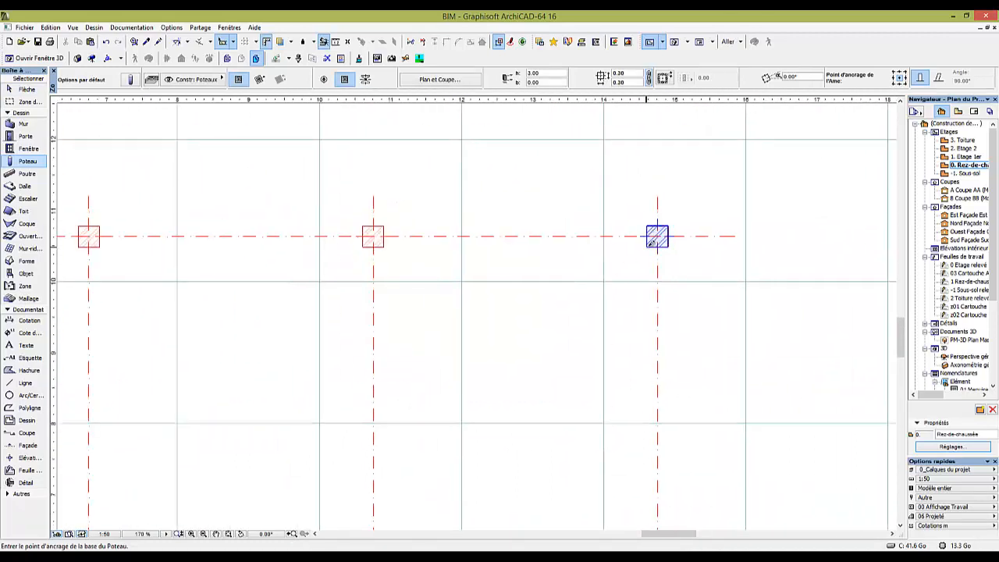
left_click(652, 243)
left_click(375, 237)
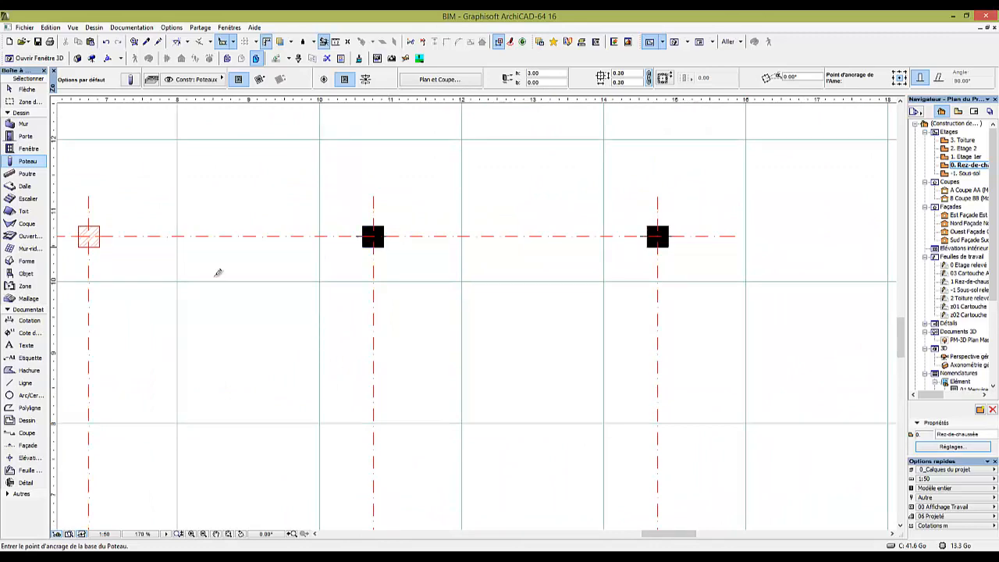
left_click(89, 236)
scroll(150, 314, "down", 3)
middle_click_drag(149, 314, 352, 278)
key("Escape")
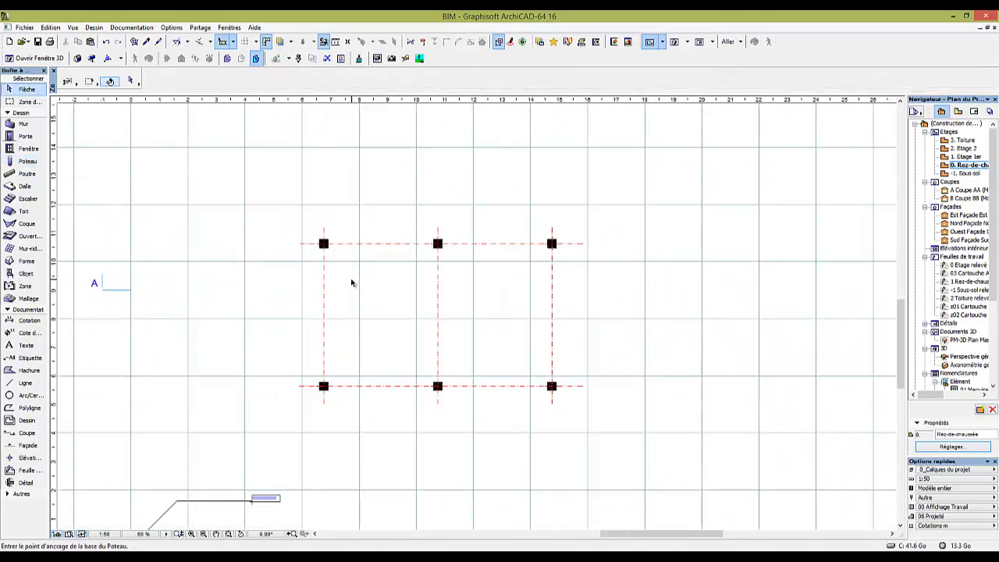
Select all columns on the plan and set their uncut contour line pen (Stylo ligne non coupée) to another black pen
left_click(28, 162)
key("ctrl+a")
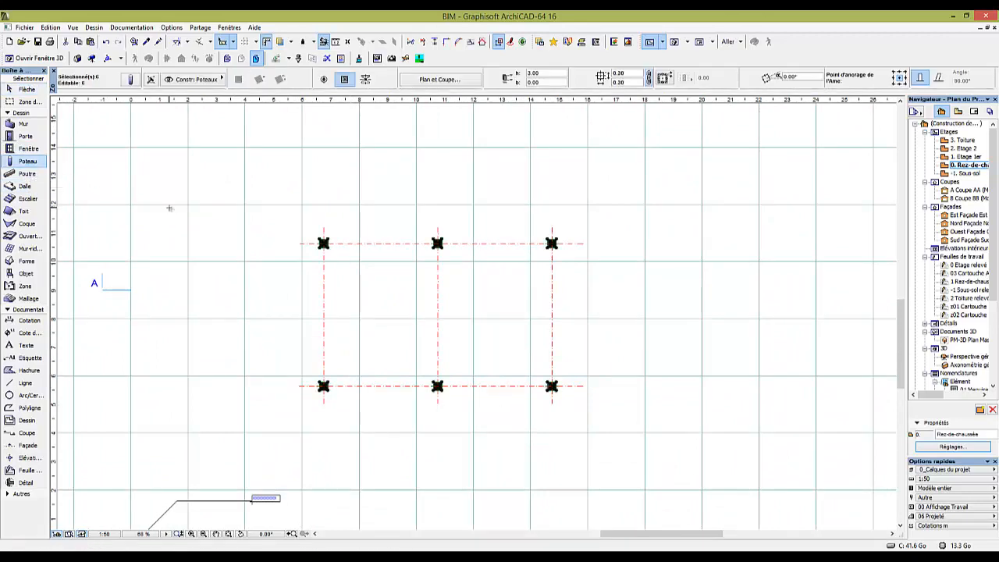
left_click(129, 81)
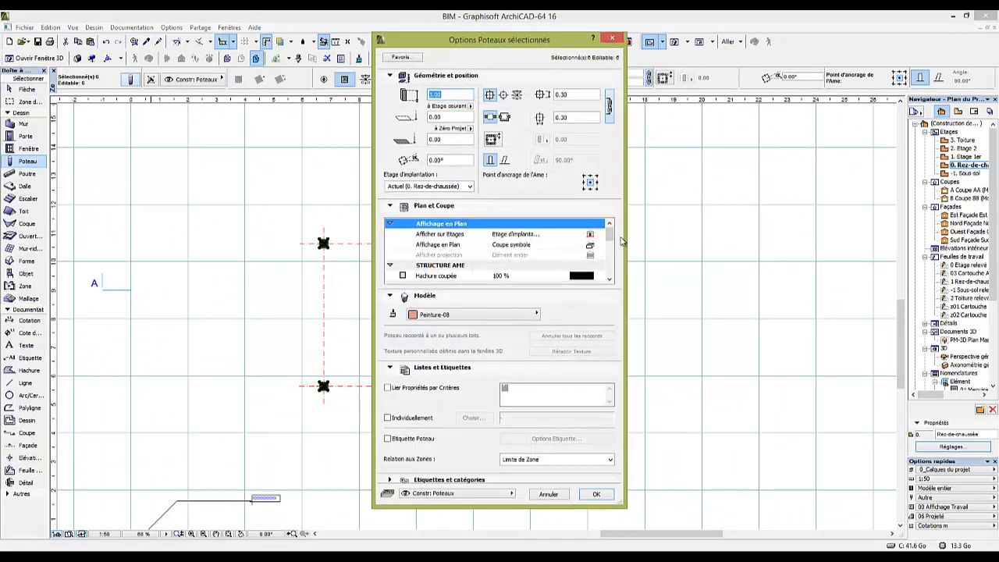
left_click_drag(609, 233, 612, 250)
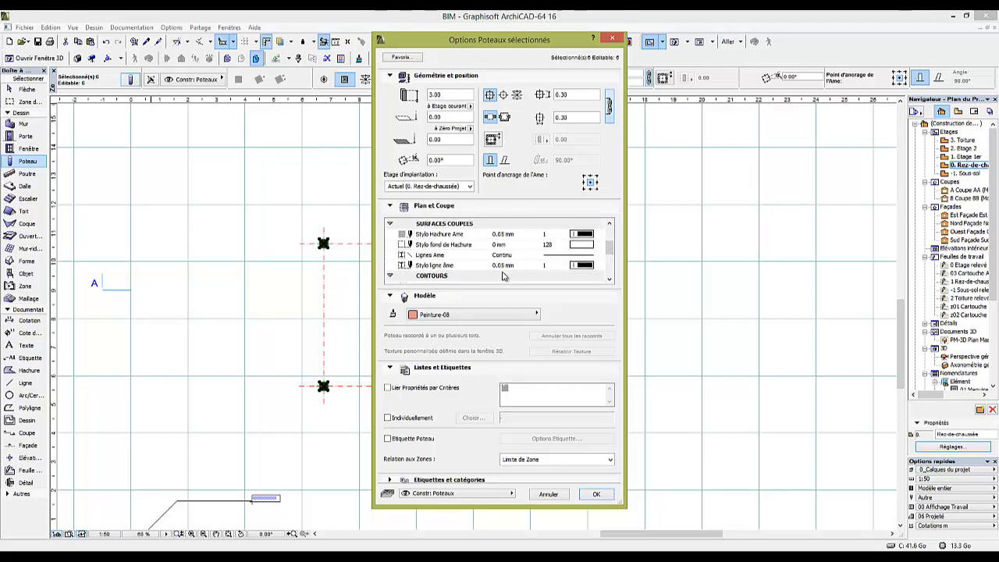
scroll(503, 275, "down", 1)
scroll(504, 275, "down", 2)
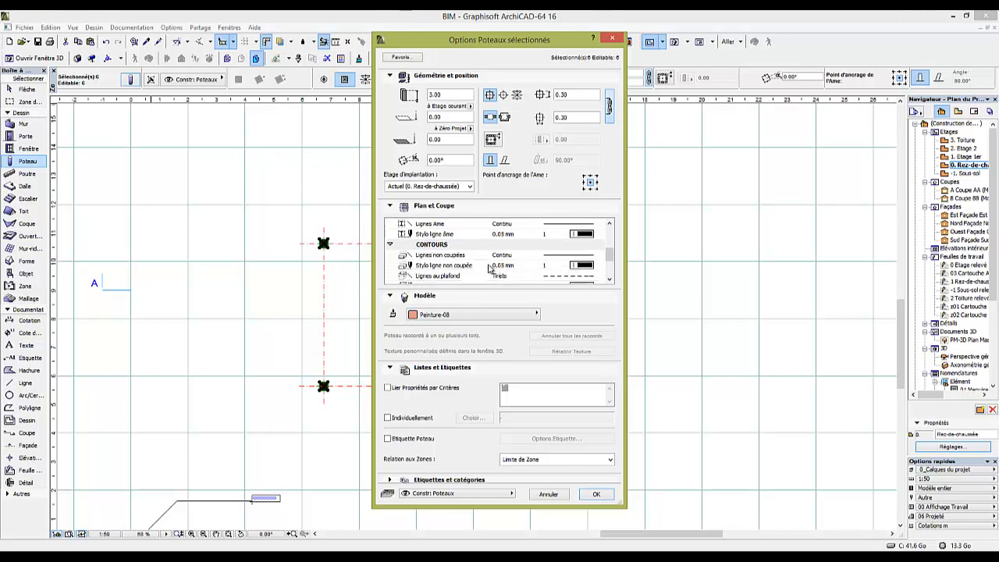
left_click(591, 265)
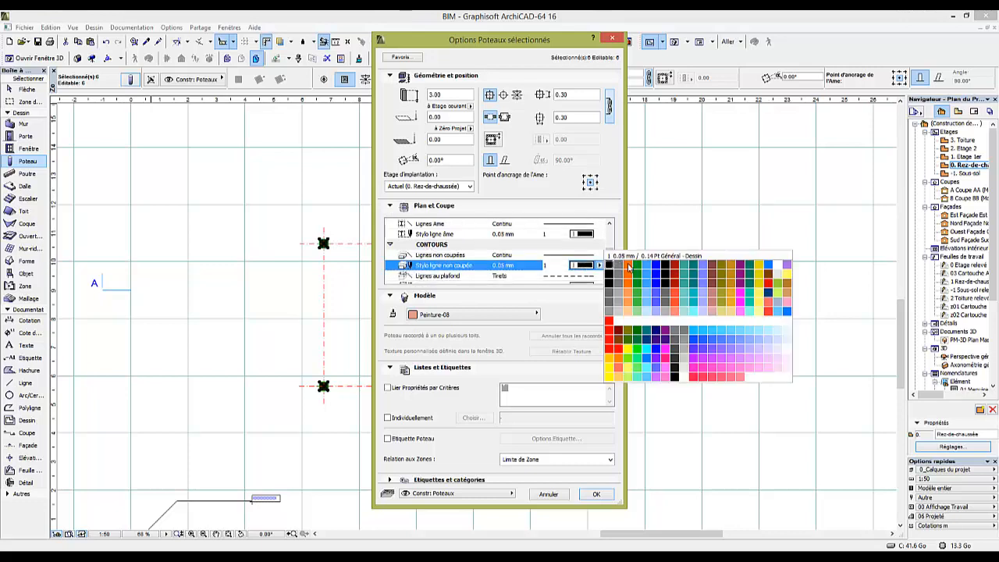
left_click(668, 272)
left_click(599, 496)
Examine a column's contour, black fill and cross lines up close, then deselect the columns
scroll(209, 393, "up", 3)
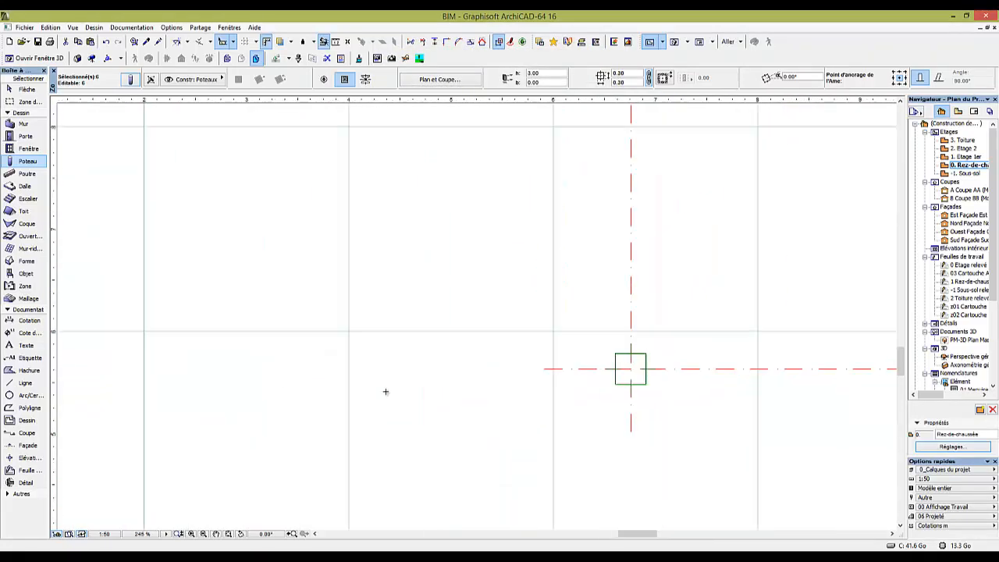
scroll(656, 365, "up", 2)
scroll(655, 364, "up", 2)
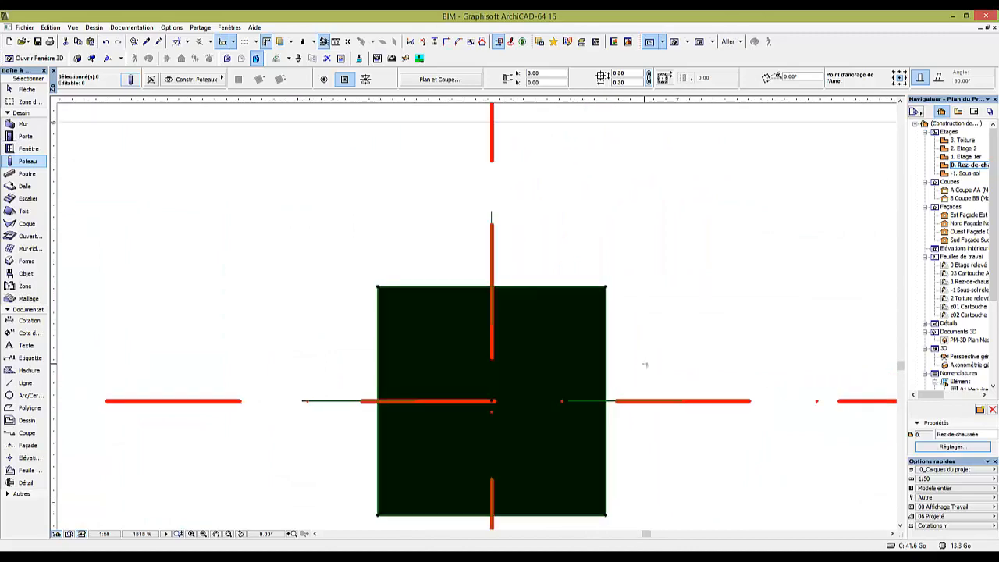
scroll(645, 364, "down", 1)
middle_click_drag(645, 364, 417, 381)
scroll(490, 274, "down", 3)
scroll(508, 282, "down", 2)
key("Escape")
key("Escape")
scroll(450, 273, "down", 2)
middle_click_drag(450, 273, 454, 293)
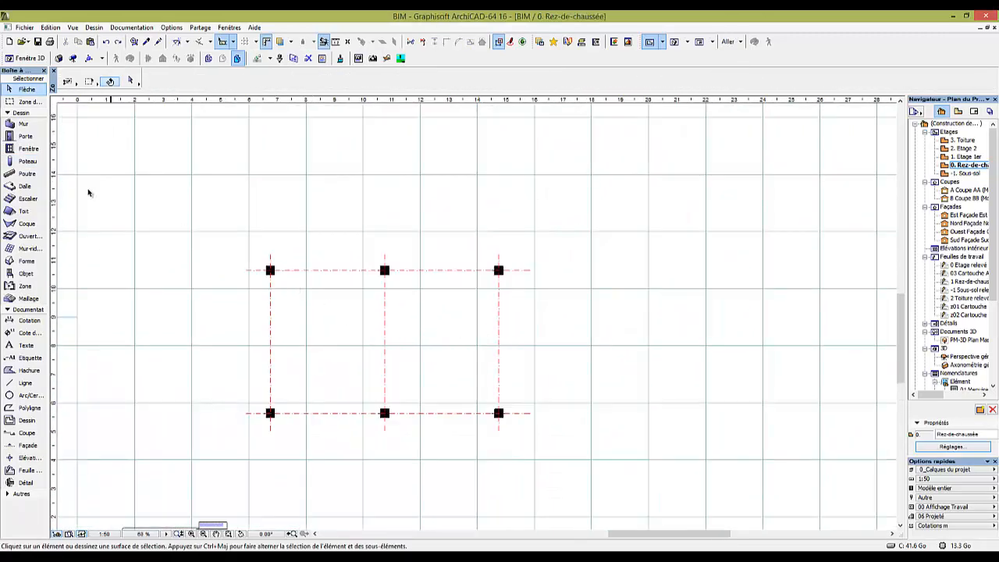
Configure the default beam with a 0.40 height, 0.30 width, 3.40 elevation and the Peinture-07 surface on all faces
double_click(25, 176)
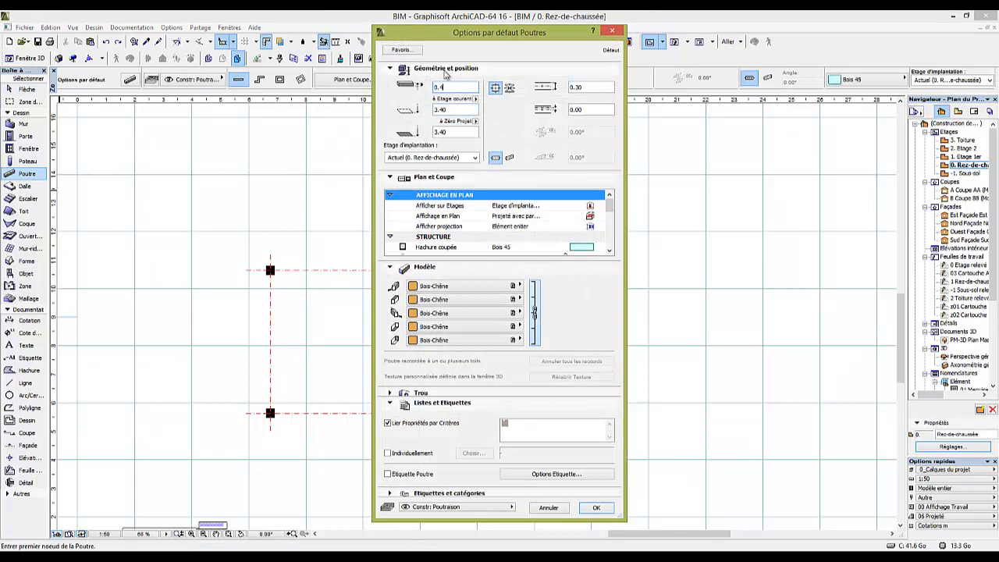
left_click_drag(595, 91, 559, 86)
left_click_drag(454, 110, 424, 110)
left_click(500, 289)
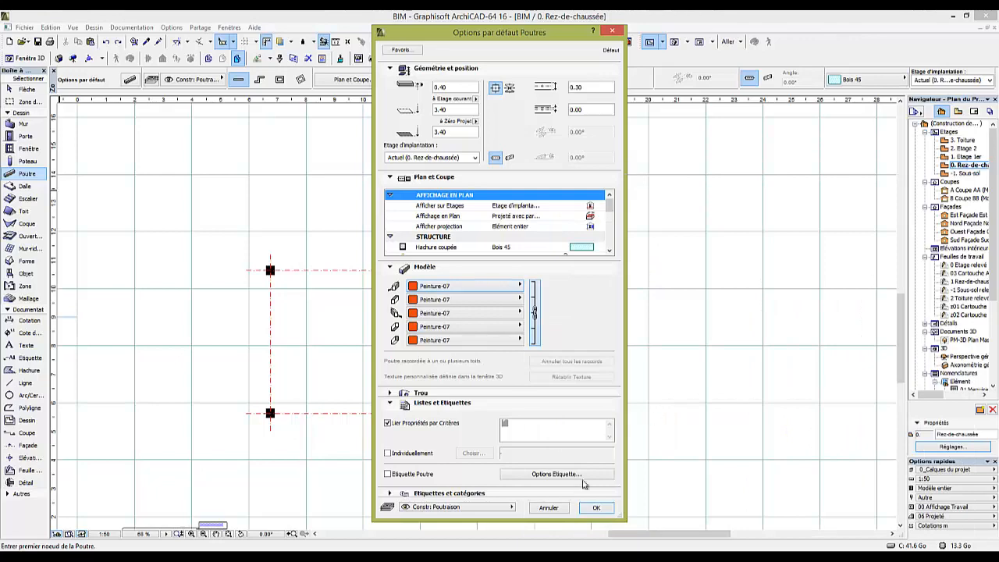
left_click(595, 508)
Try to draw single straight beams along the upper grid axis and down the right-hand axis
scroll(265, 277, "up", 3)
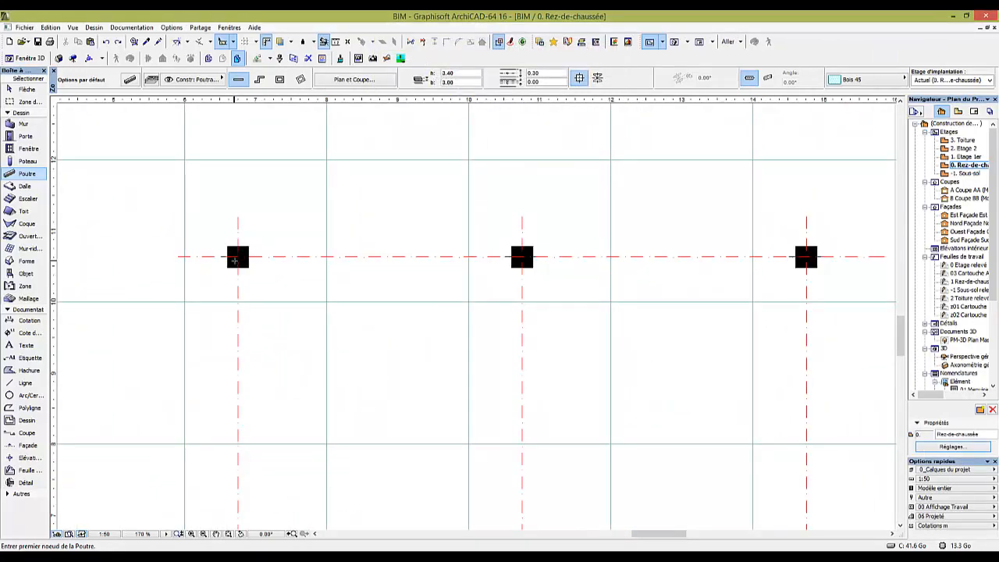
left_click(228, 256)
scroll(465, 273, "down", 2)
middle_click_drag(466, 273, 297, 267)
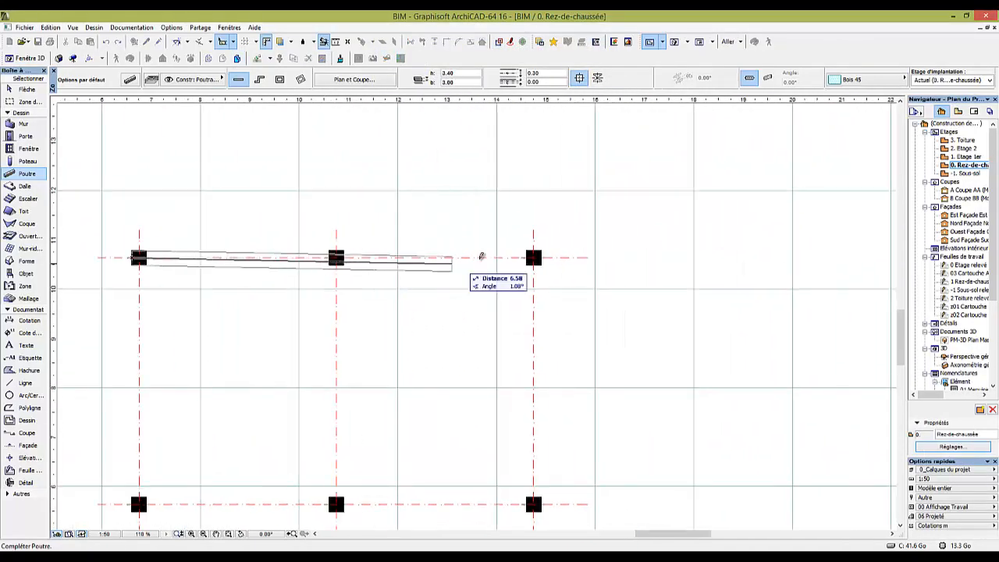
left_click(539, 257)
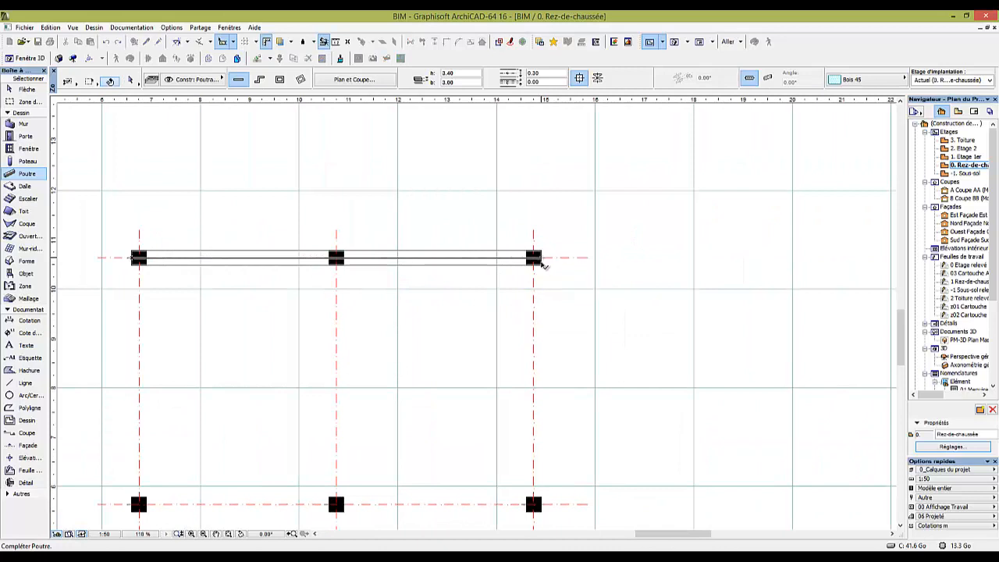
left_click(535, 259)
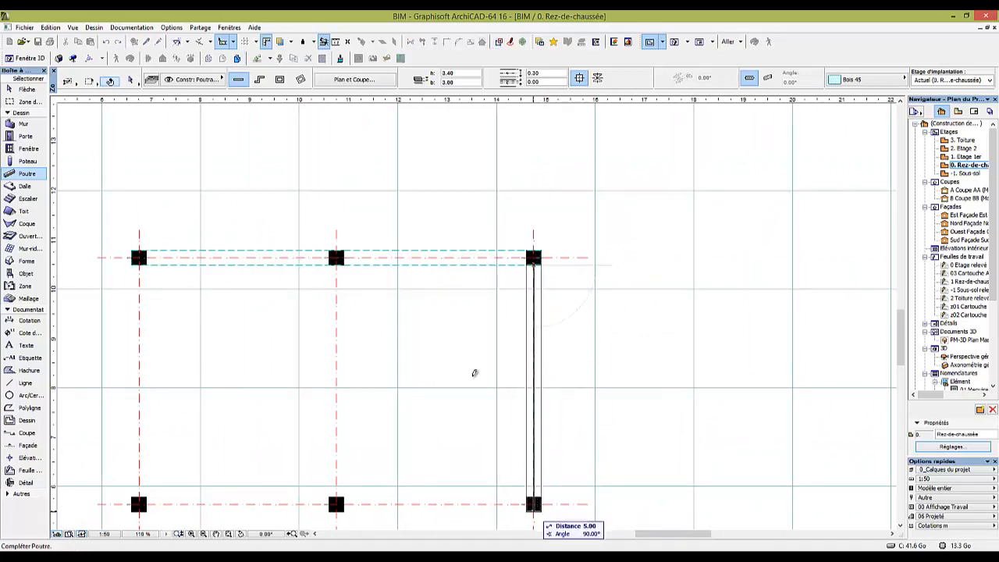
key("Escape")
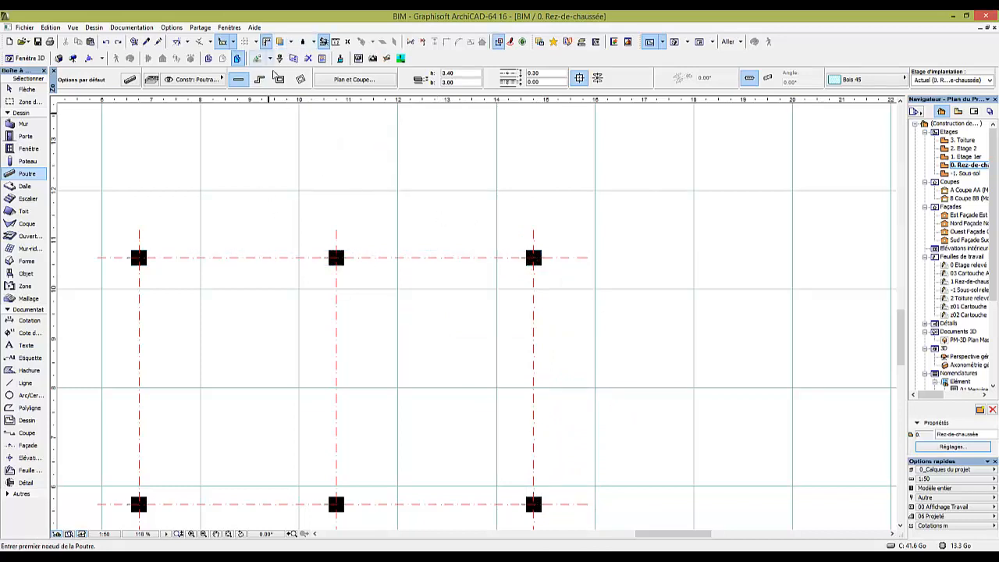
Draw a rectangle of beams from the centre of the upper-left column to the centre of the lower-right column
left_click(279, 79)
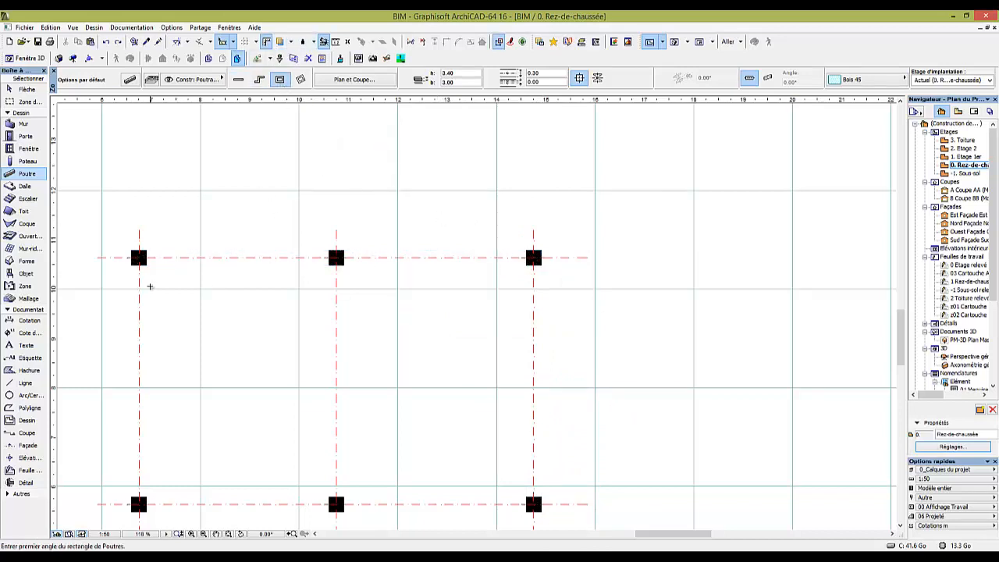
left_click(131, 250)
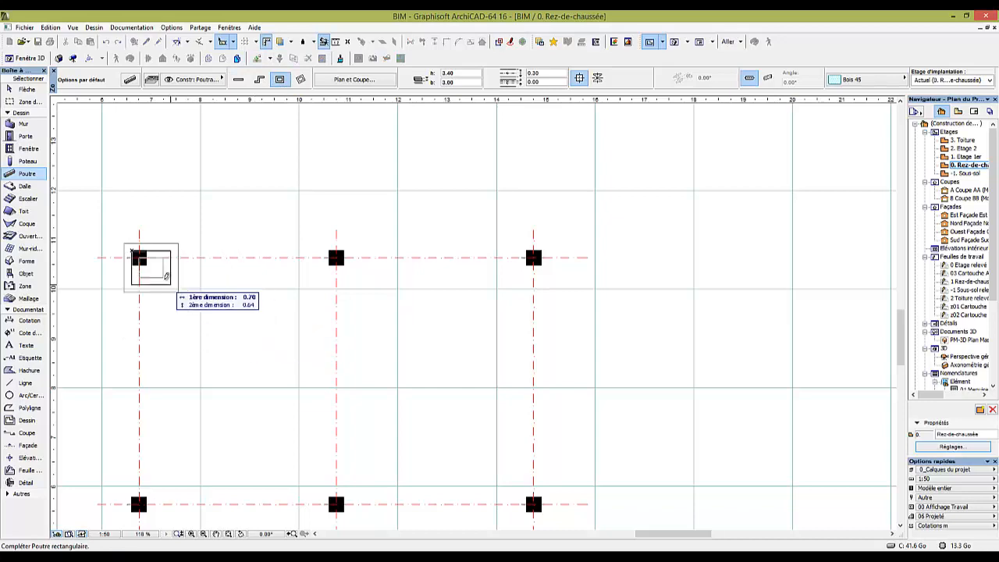
key("Escape")
left_click(139, 258)
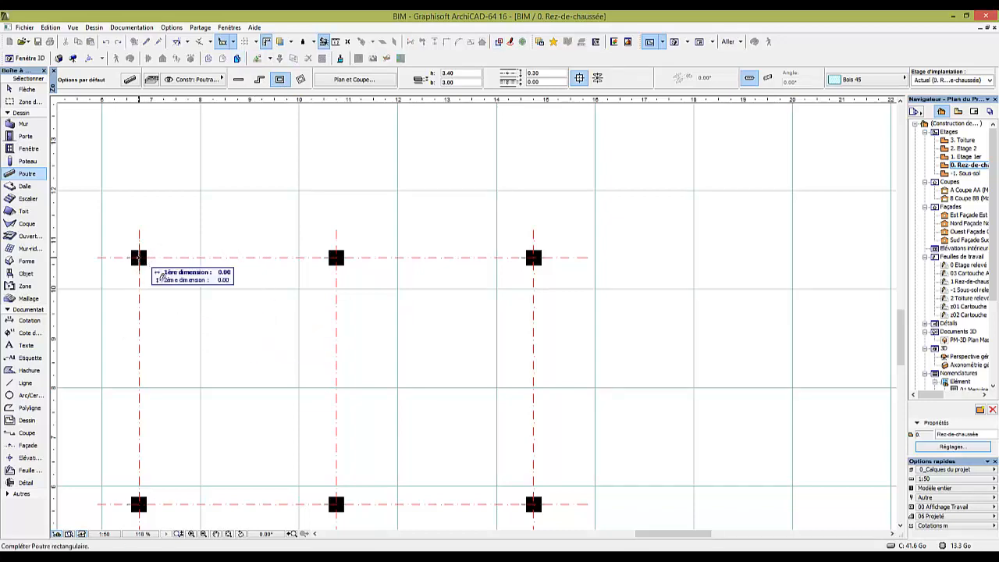
left_click(534, 502)
scroll(484, 368, "down", 3)
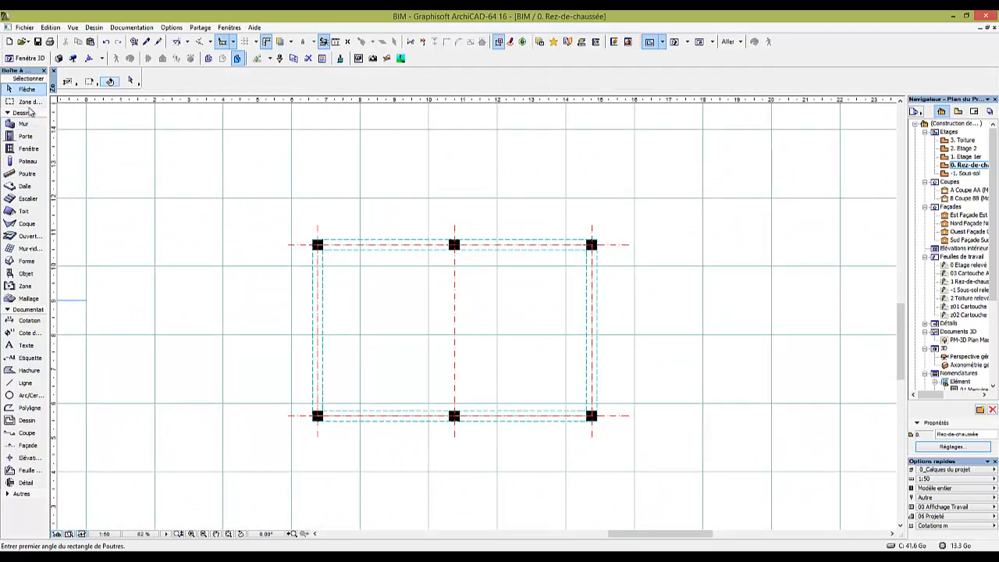
Enclose the columns and beams in a rectangular marquee, inspect the structure in 3D and return to the ground floor plan
left_click(16, 102)
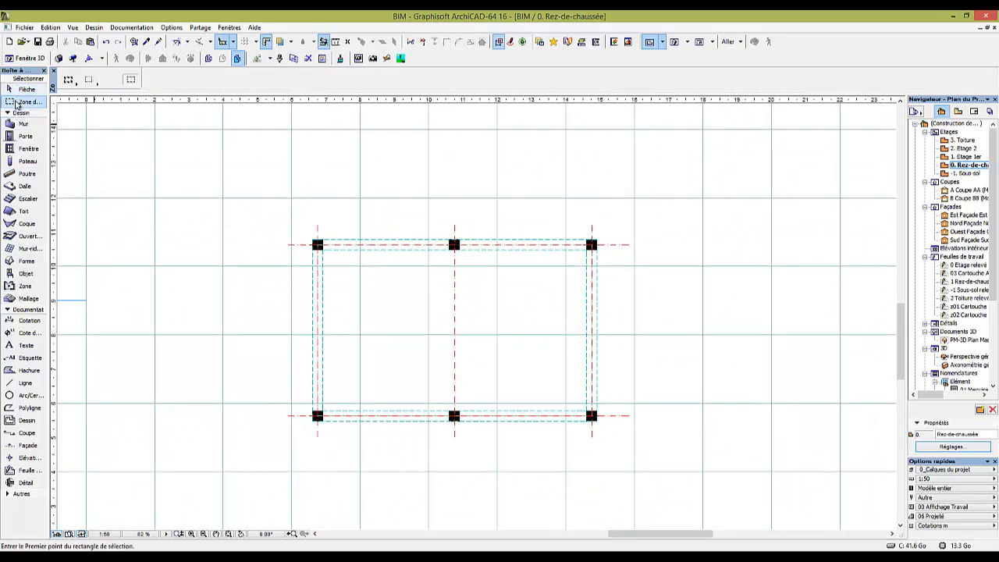
left_click(641, 195)
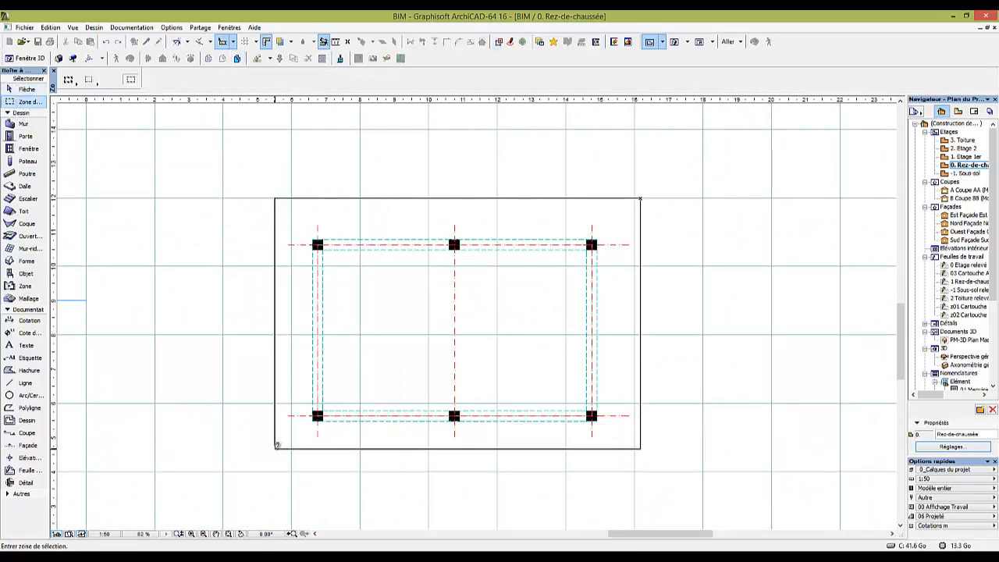
left_click(270, 451)
key("F5")
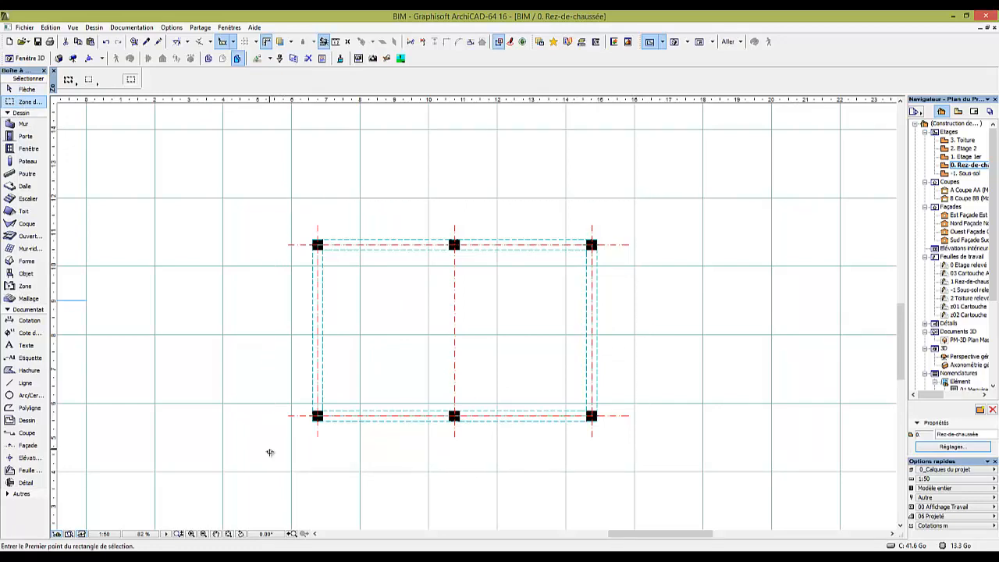
scroll(506, 328, "up", 3)
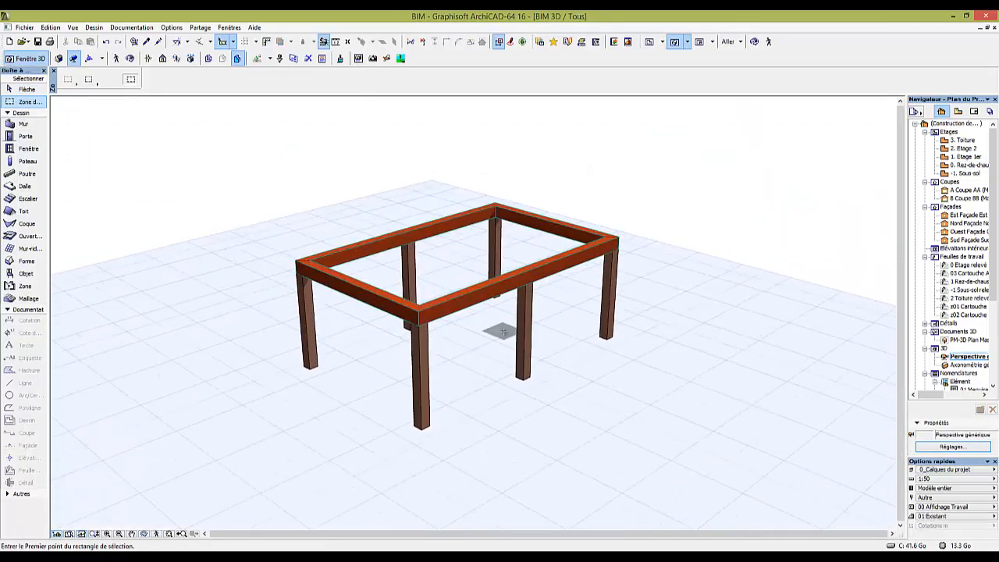
middle_click_drag(506, 331, 291, 383, "shift")
key("F2")
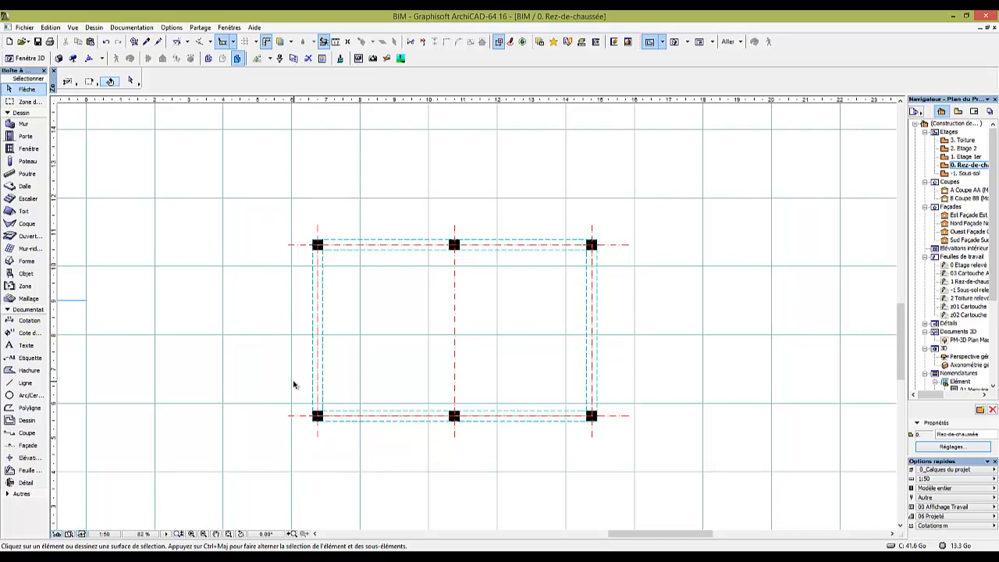
Open the default wall settings and choose the vertical wall profile
scroll(449, 307, "up", 1)
middle_click_drag(449, 307, 381, 250)
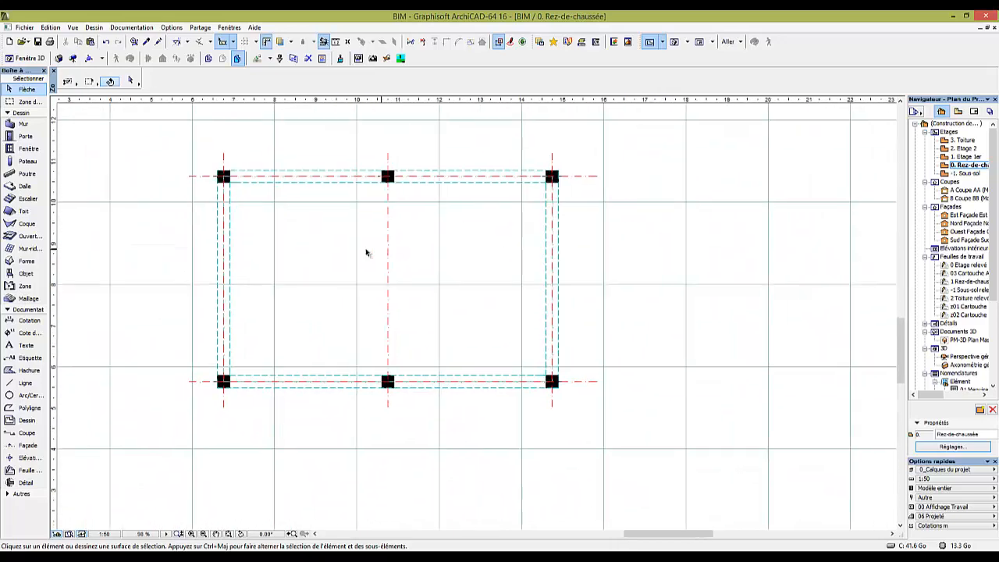
middle_click_drag(320, 250, 395, 256)
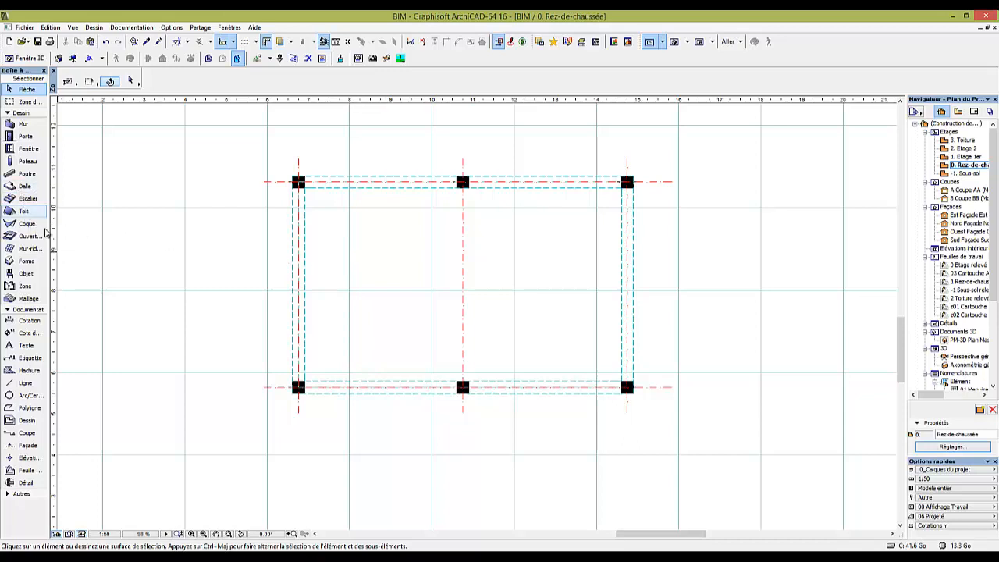
left_click(24, 125)
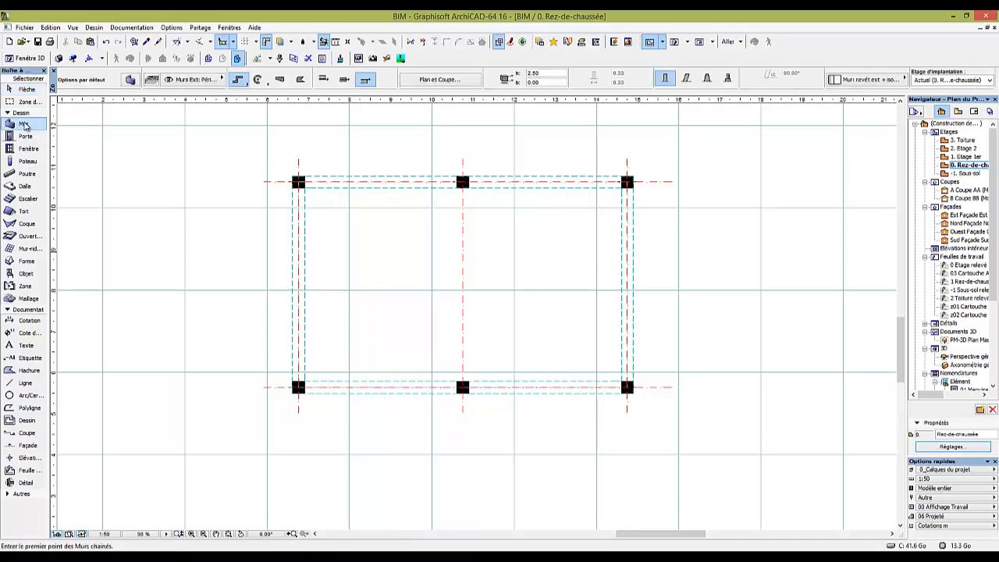
double_click(24, 126)
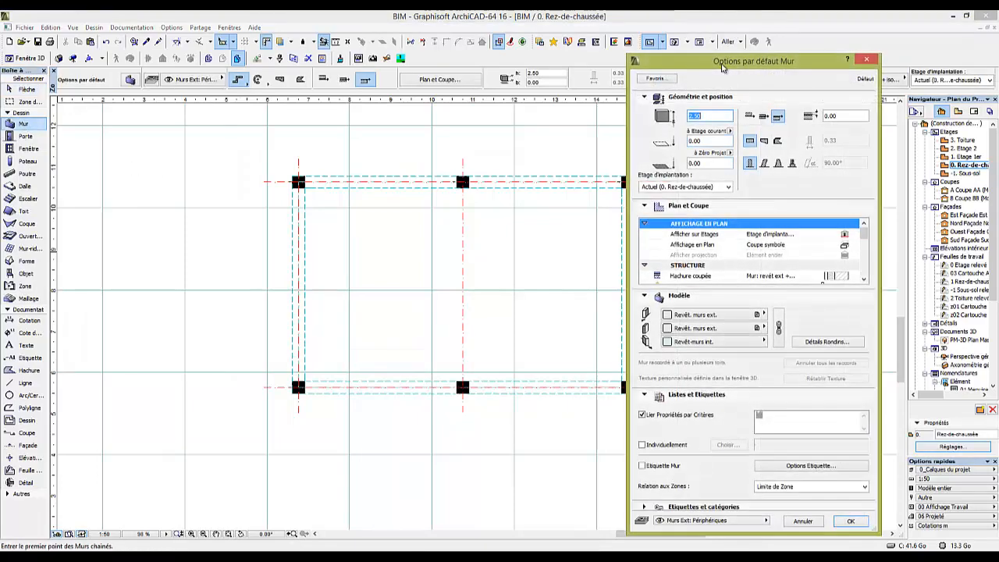
left_click_drag(723, 68, 368, 50)
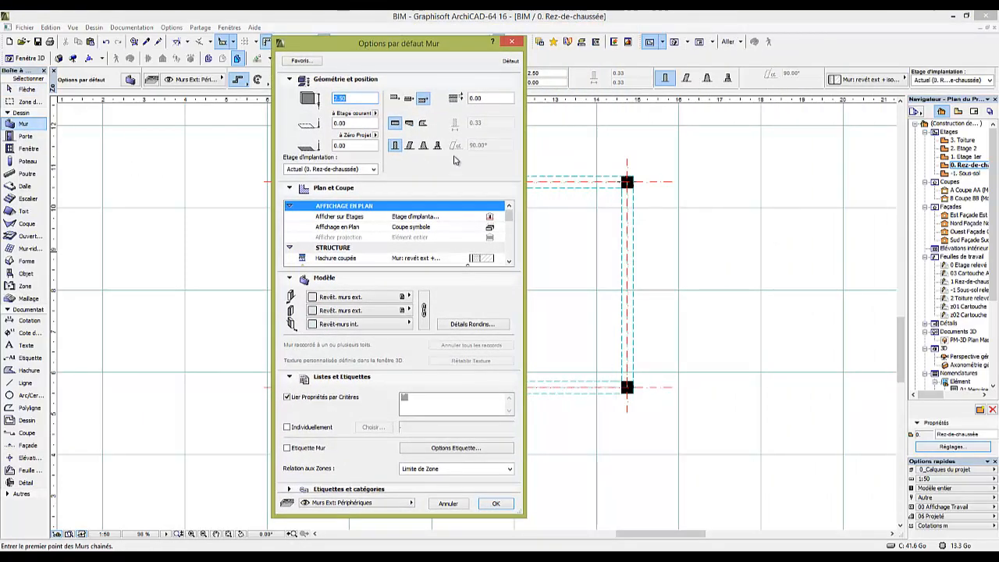
left_click(397, 147)
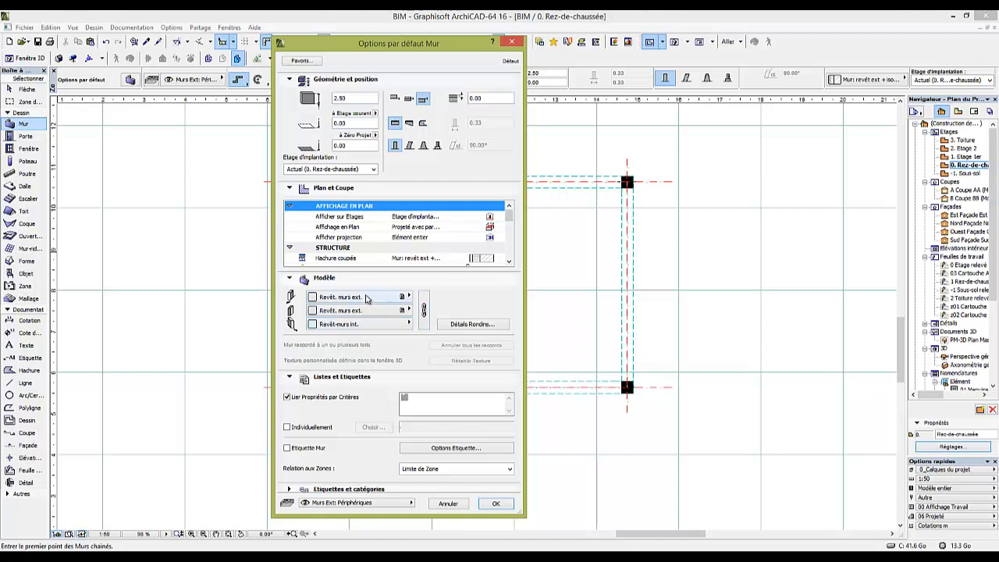
Set the default wall's cut fill to Sans Trame and its thickness to 0.3
left_click(508, 262)
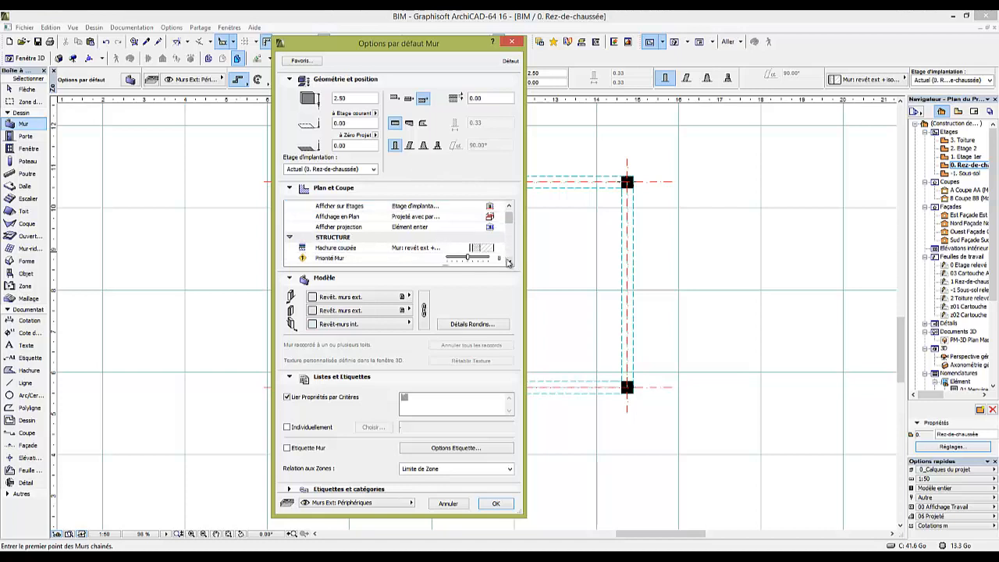
left_click(493, 249)
left_click(569, 237)
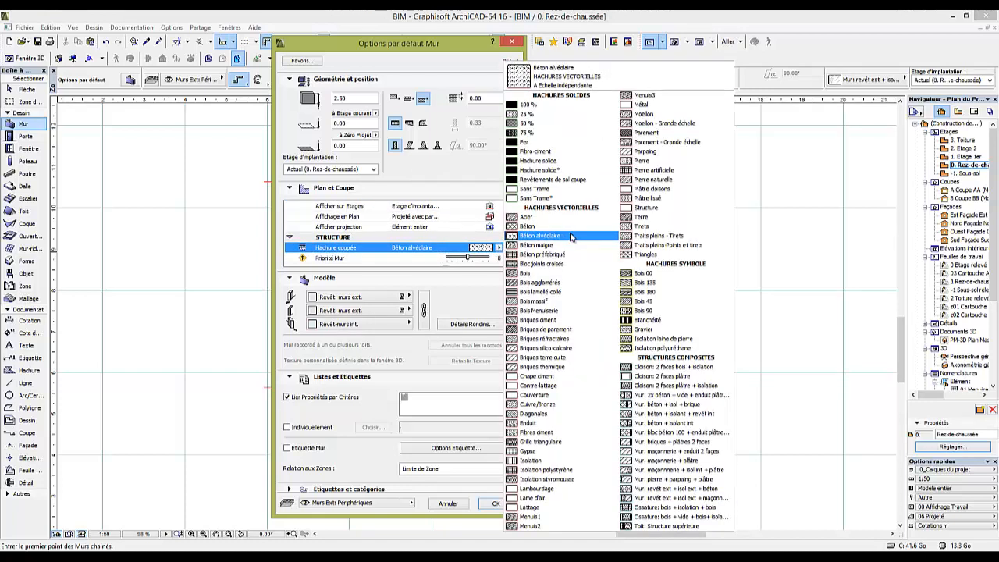
left_click(654, 376)
left_click(528, 189)
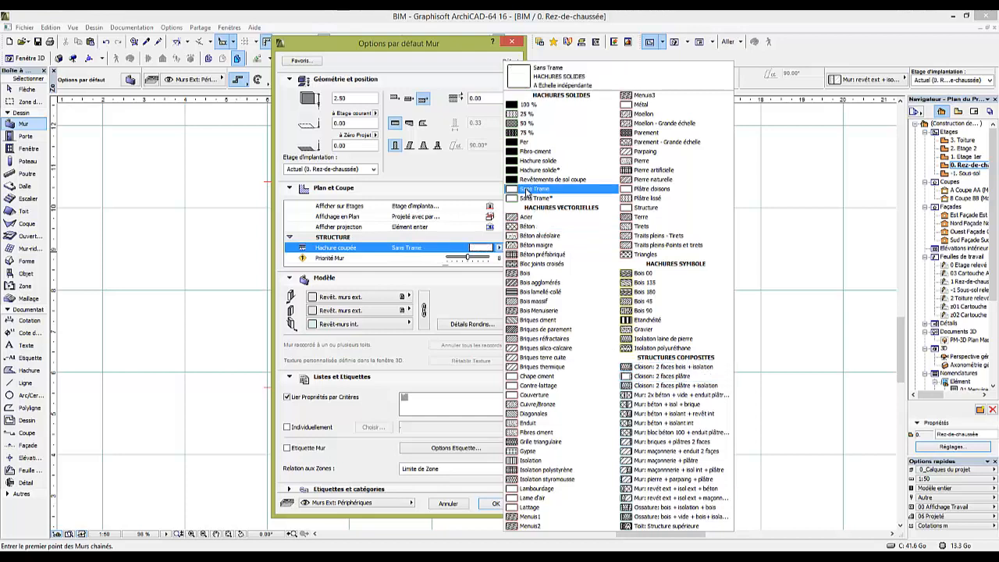
left_click(526, 189)
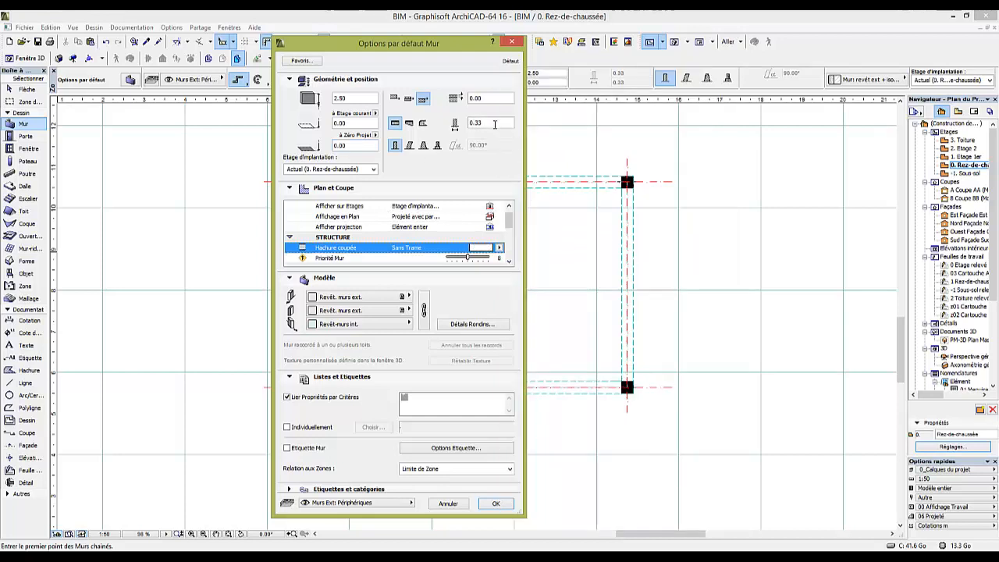
left_click_drag(491, 123, 441, 121)
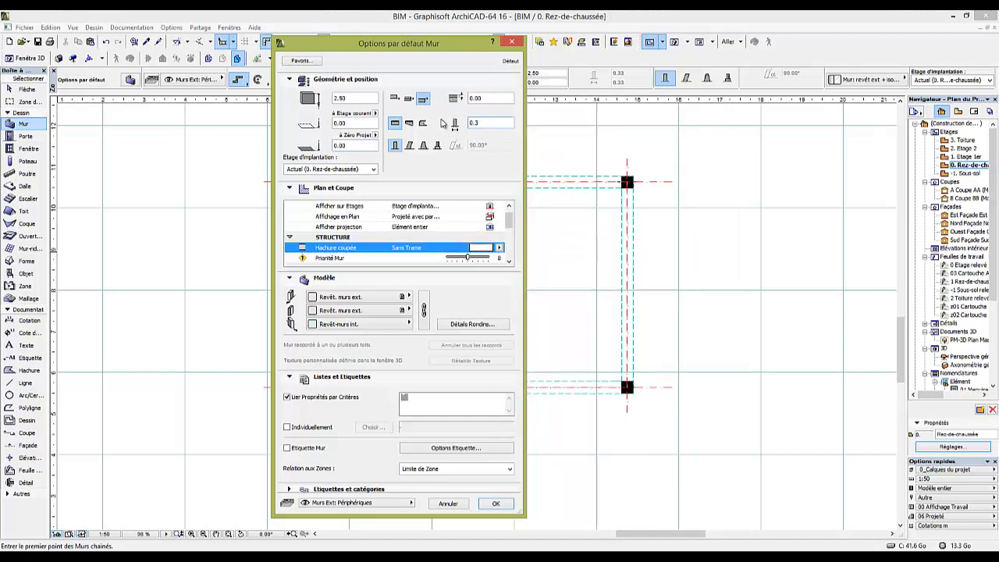
Set the default wall's height to 3 and accept the wall settings
key("Tab")
type("3")
key("Tab")
left_click(496, 504)
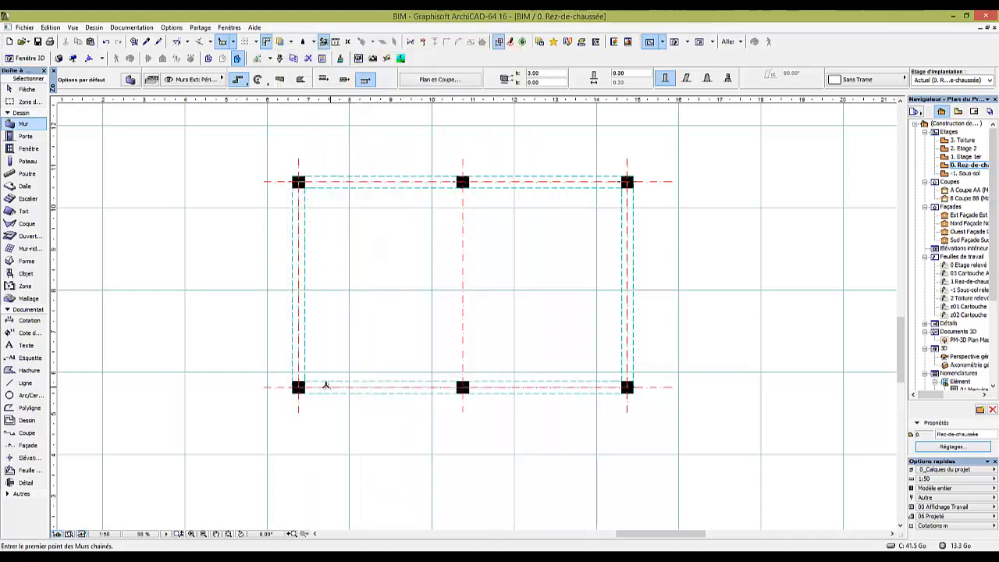
With chained wall geometry, draw the upper wall between the outer corners of the upper-left and upper-right columns
scroll(323, 383, "up", 5)
left_click(241, 82)
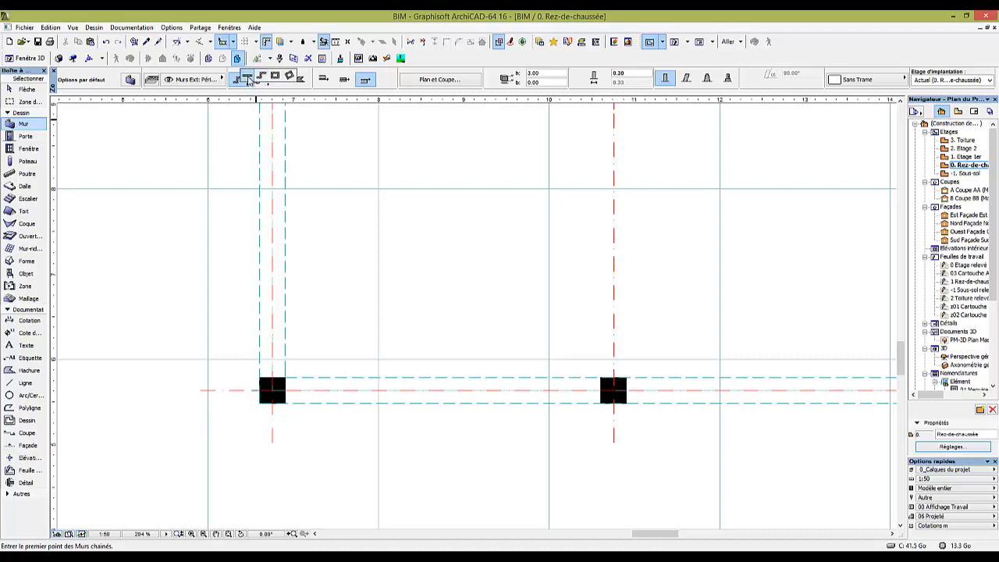
left_click(261, 76)
scroll(272, 151, "down", 5)
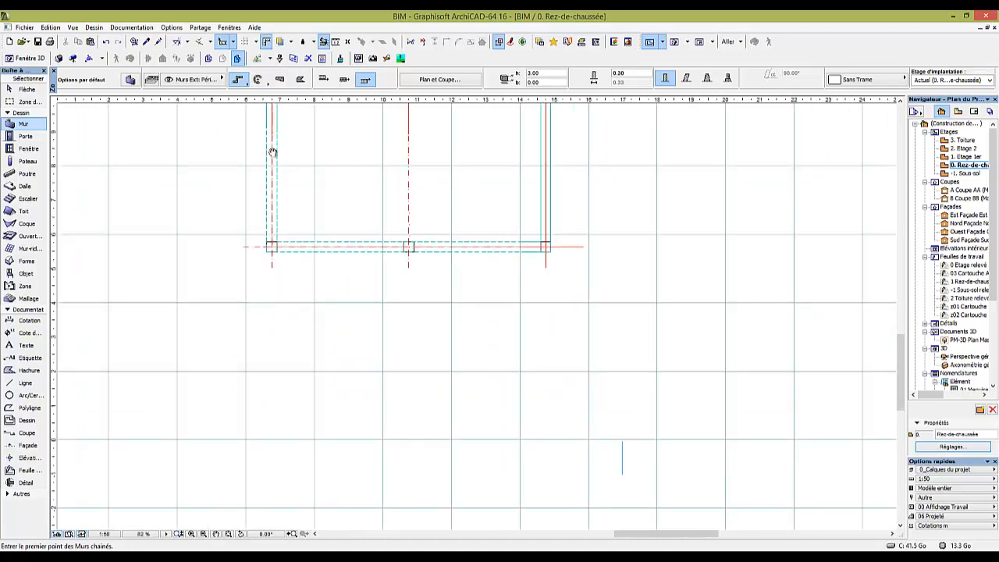
middle_click_drag(272, 152, 258, 305)
scroll(266, 257, "up", 4)
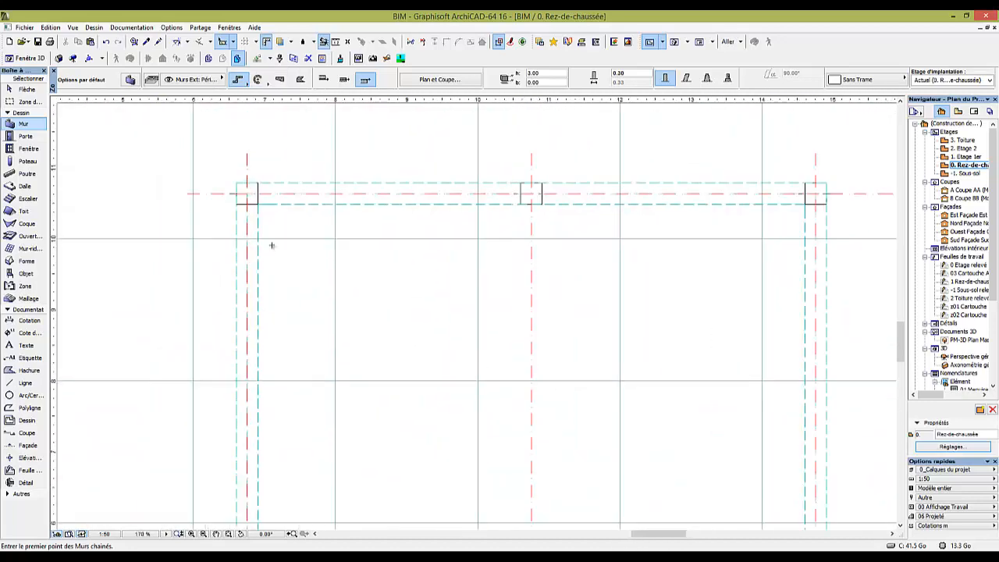
left_click(239, 184)
scroll(491, 242, "down", 3)
middle_click_drag(661, 243, 476, 234)
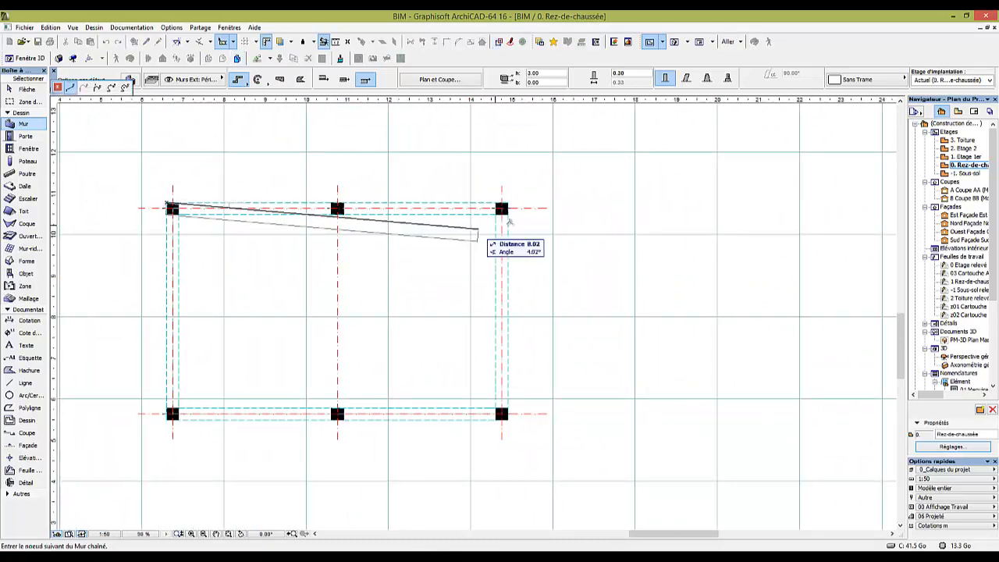
double_click(509, 207)
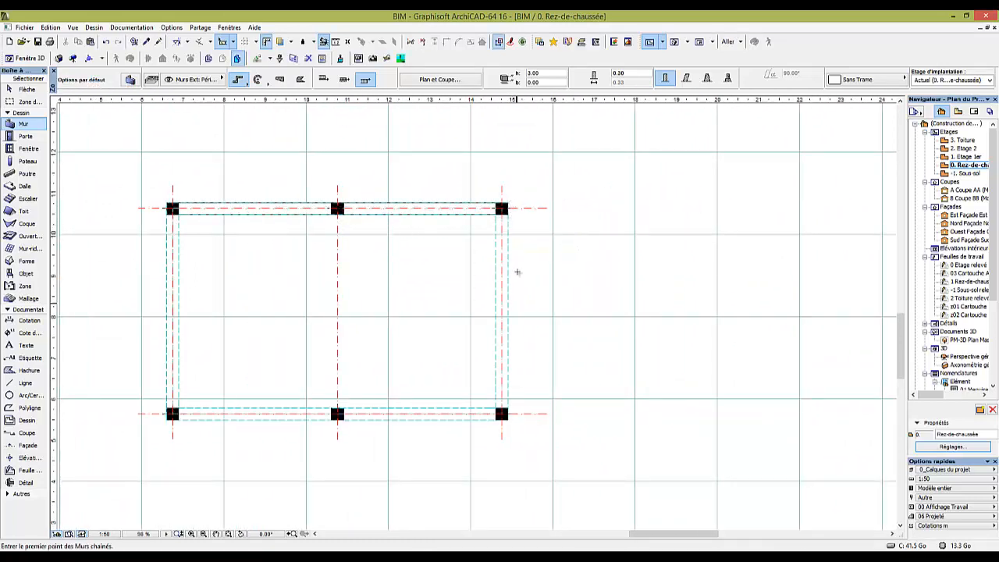
Draw a chain of walls along the columns' outer corners for the right side (5.30 long), lower side and left side, closing the enclosure
left_click(511, 210)
left_click(504, 414)
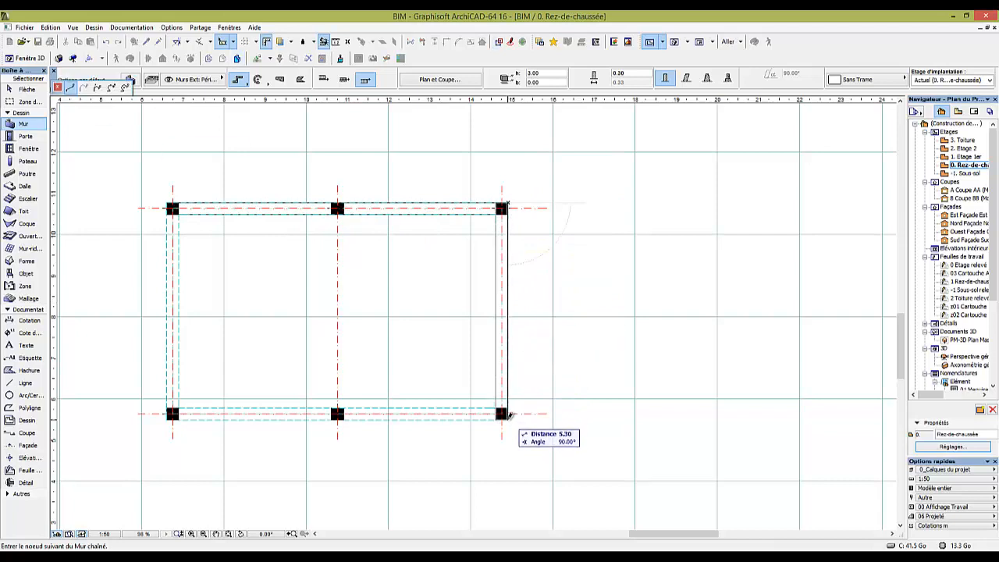
left_click(172, 414)
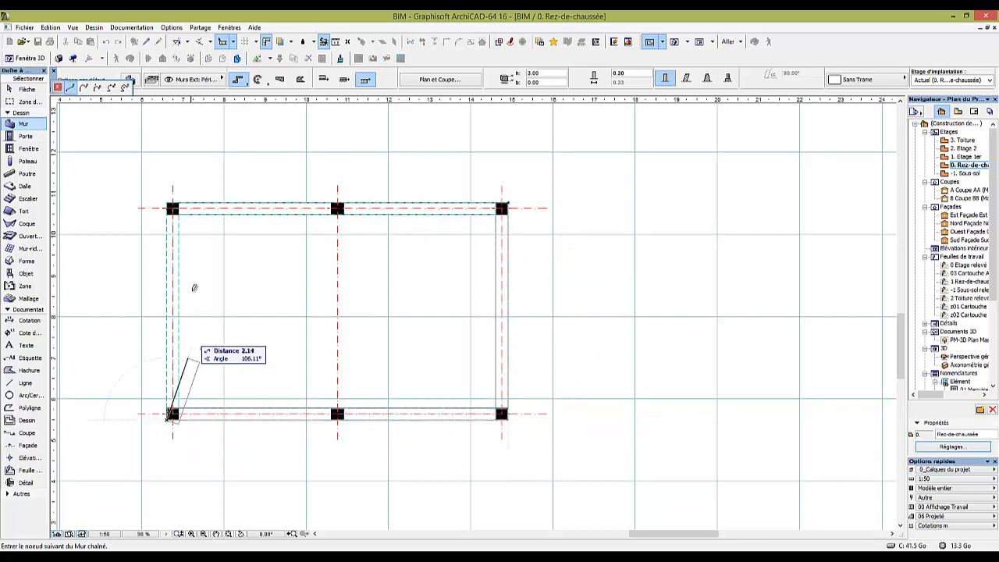
left_click(173, 208)
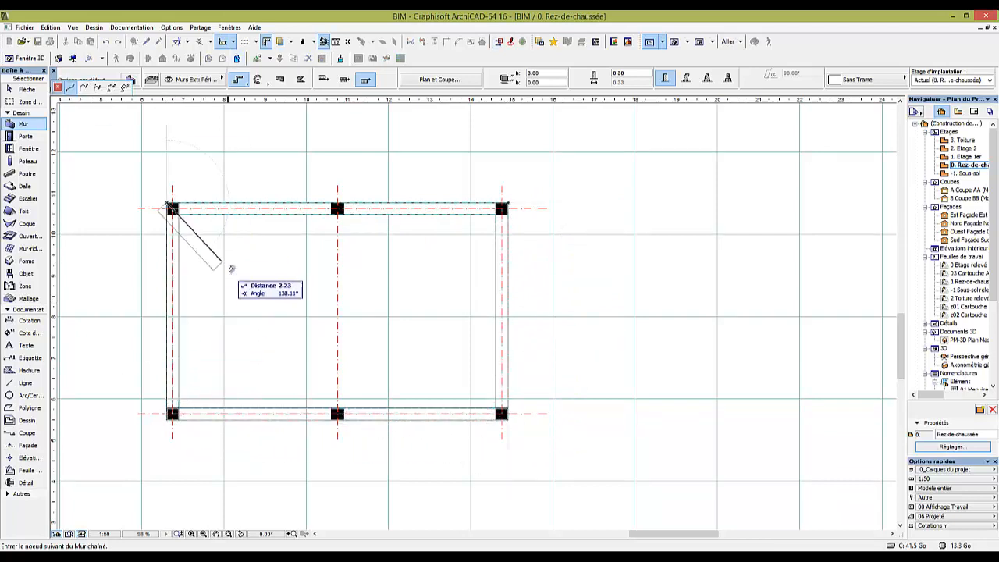
left_click(168, 203)
Inspect the new walls with the columns and beams in 3D and return to the ground floor plan
scroll(207, 237, "down", 3)
middle_click_drag(208, 236, 280, 243)
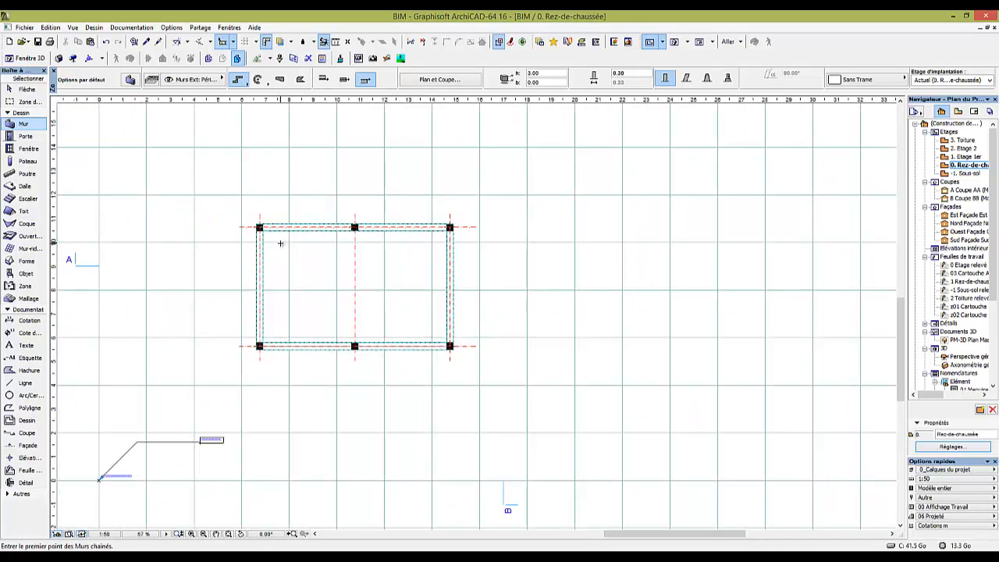
key("Escape")
key("F3")
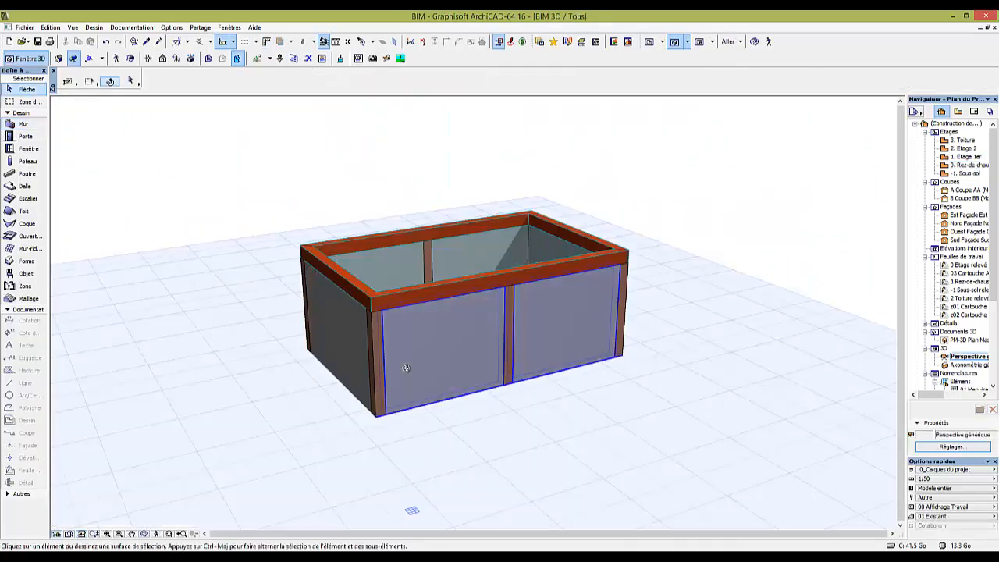
middle_click_drag(406, 368, 417, 330, "shift")
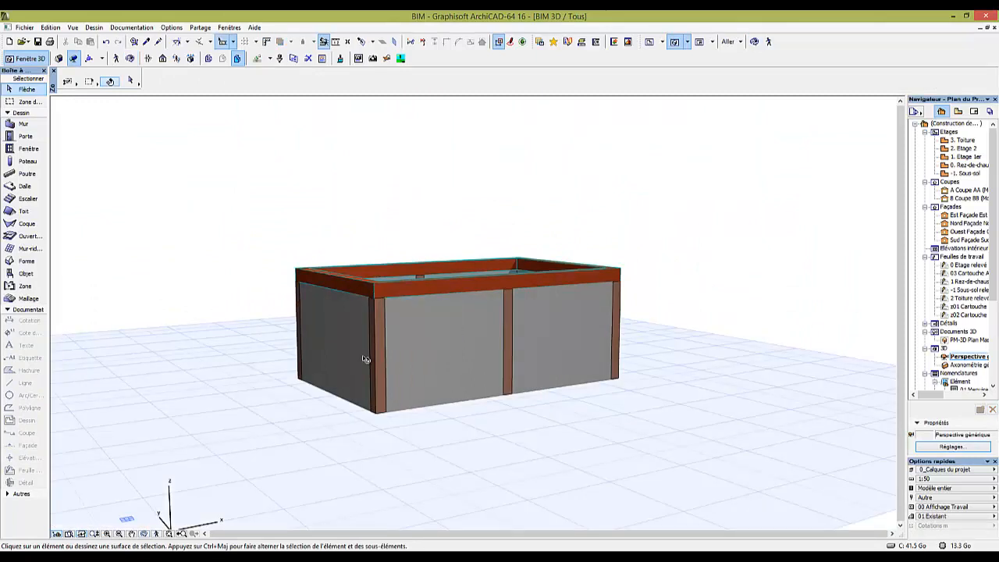
mouse_move(362, 356)
middle_mouse_down("shift")
mouse_move(562, 366)
mouse_move(278, 335)
mouse_move(586, 364)
mouse_move(488, 414)
mouse_move(469, 390)
mouse_move(374, 367)
mouse_move(284, 393)
mouse_move(453, 371)
mouse_move(459, 414)
mouse_move(341, 350)
mouse_move(370, 367)
middle_mouse_up("shift")
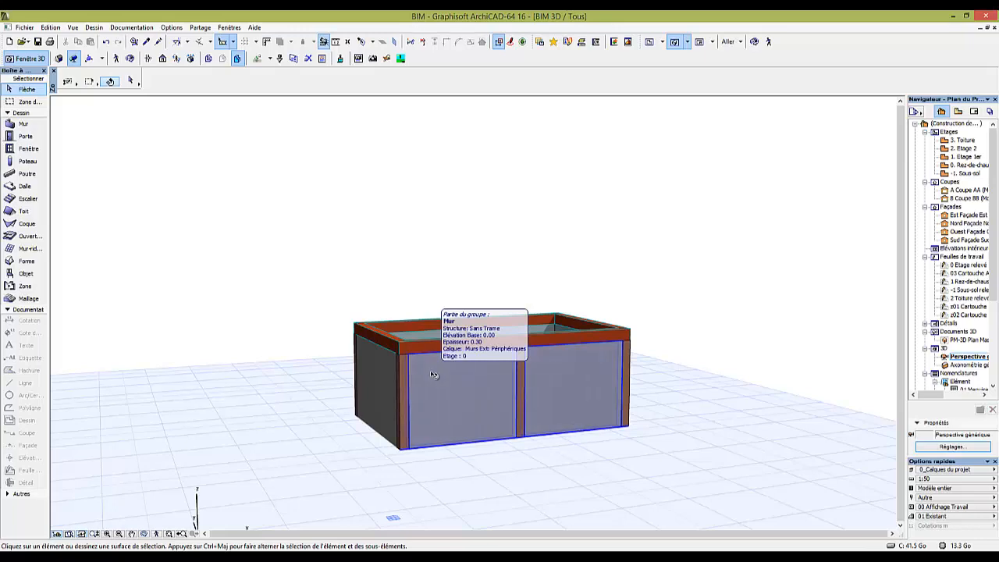
key("F2")
scroll(299, 292, "up", 2)
scroll(350, 296, "down", 2)
middle_click_drag(350, 296, 393, 258)
scroll(445, 286, "up", 2)
scroll(462, 289, "down", 2)
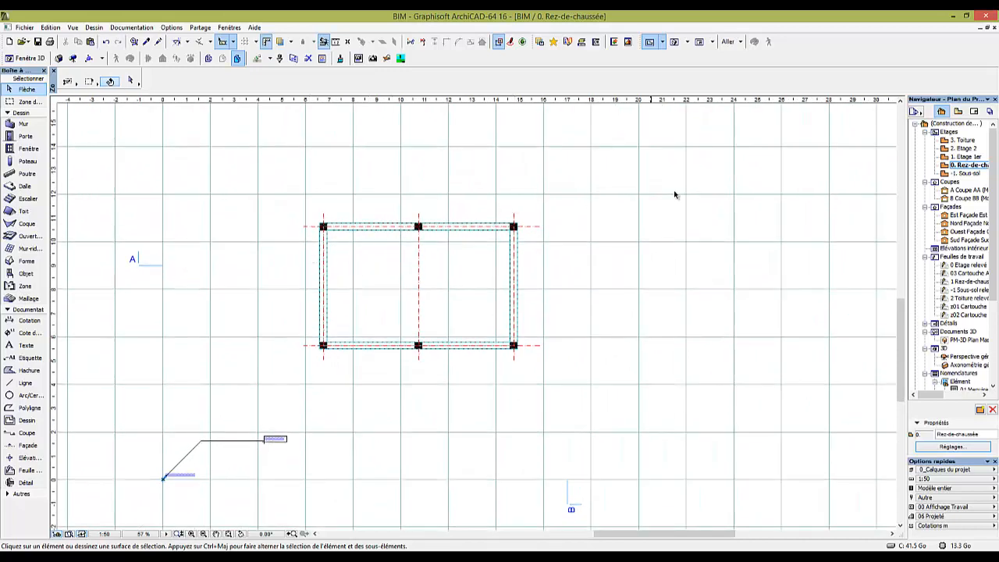
Open the Sous-sol story and show the Rez-de-chaussée plan on it as trace reference
double_click(972, 175)
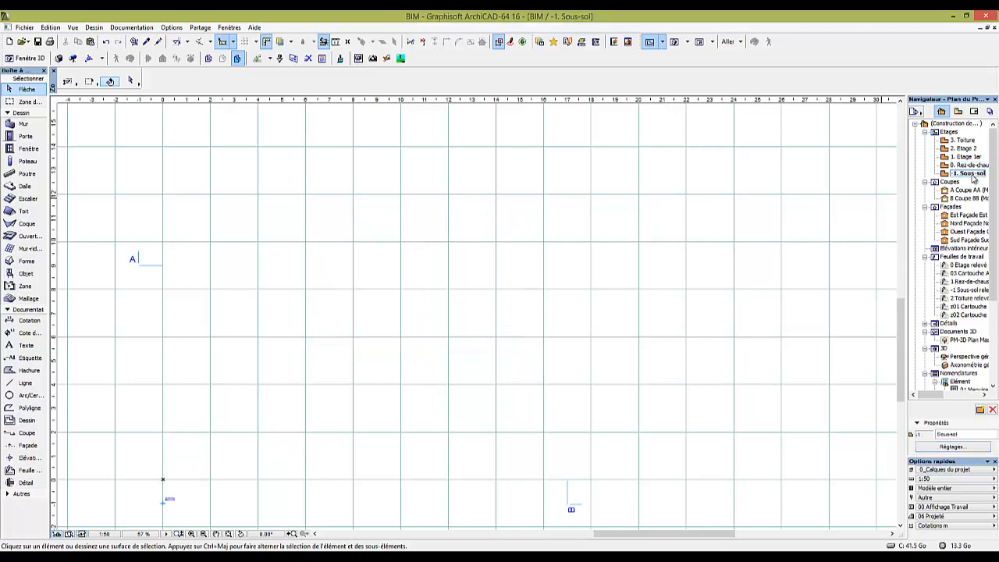
left_click(280, 44)
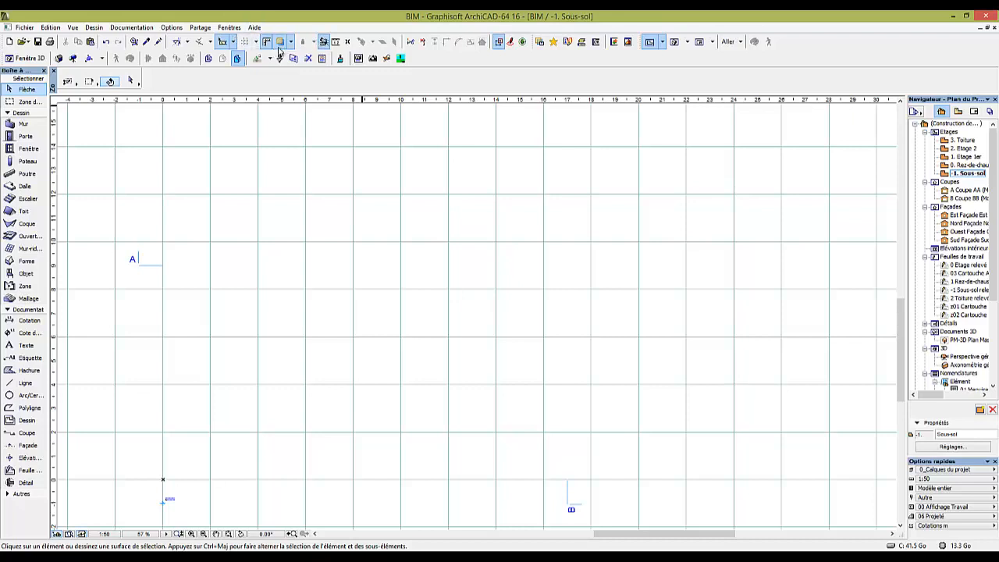
left_click(290, 42)
left_click(290, 44)
right_click(962, 165)
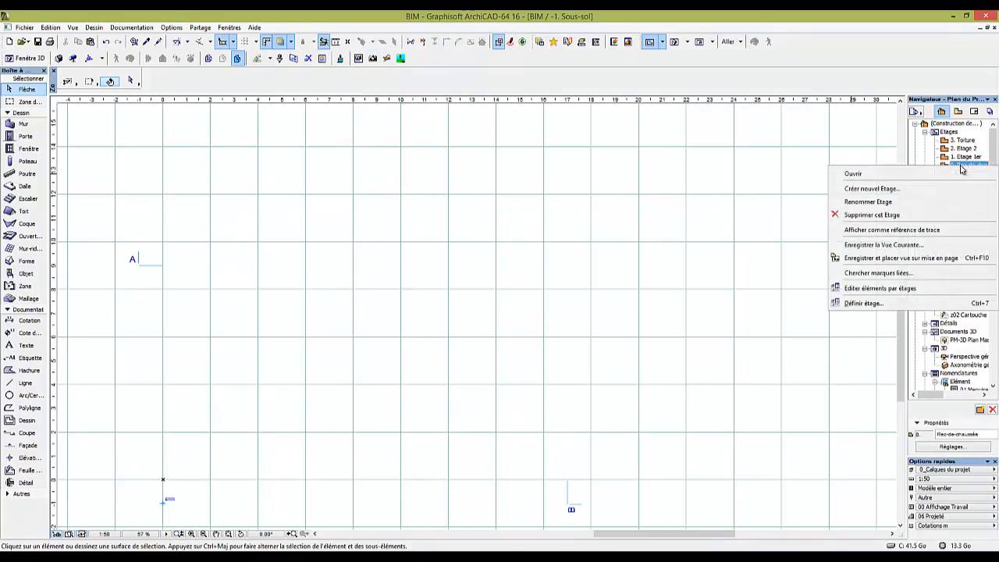
left_click(887, 230)
scroll(433, 286, "up", 4)
scroll(406, 259, "down", 3)
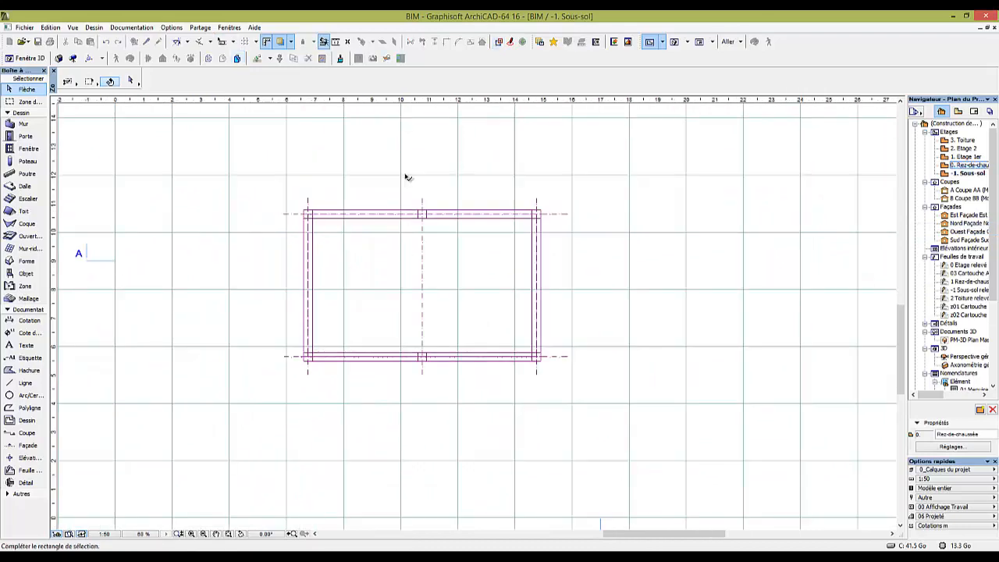
left_click_drag(404, 173, 304, 328)
left_click(304, 328)
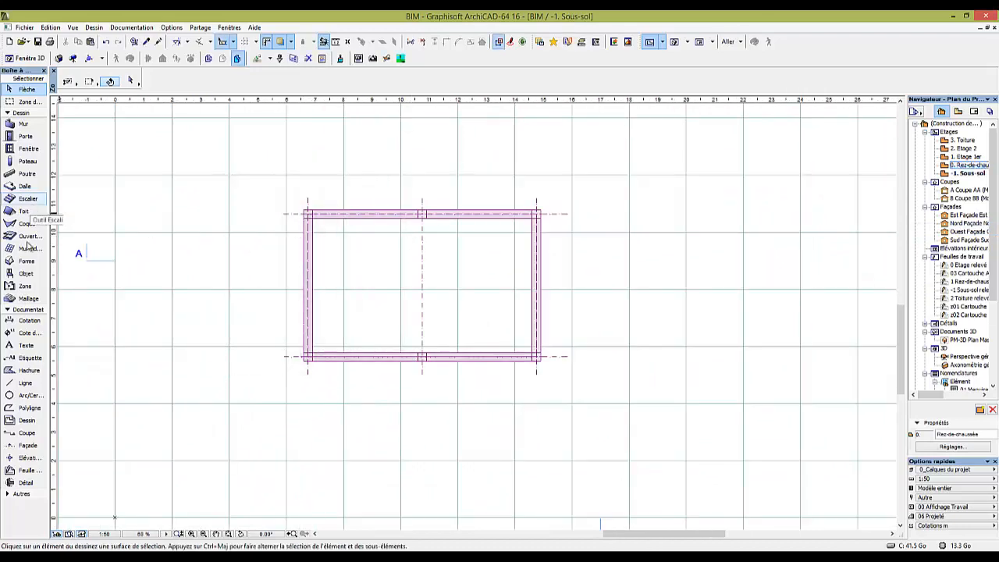
Set the default slab's thickness to 0.2 and accept the slab settings
double_click(21, 187)
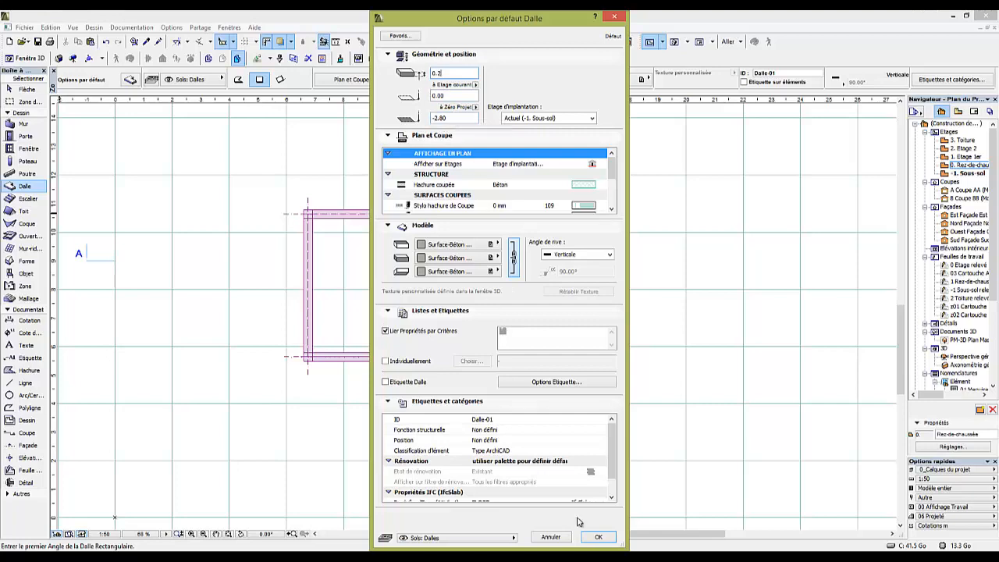
left_click(463, 118)
left_click(598, 537)
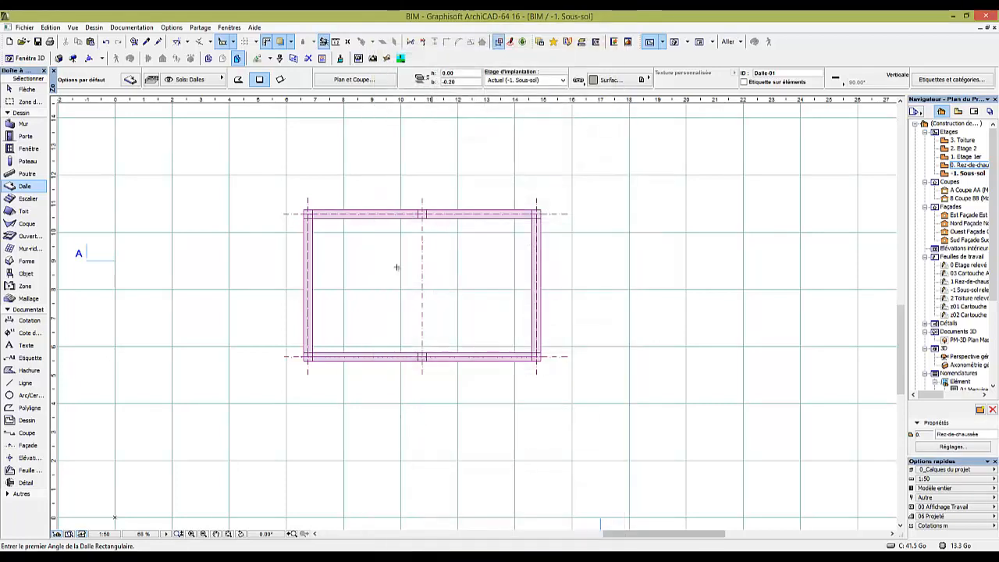
Draw a rectangular slab on the Sous-sol story between the inner upper-left and lower-right corners of the traced walls
scroll(398, 267, "up", 2)
left_click(285, 203)
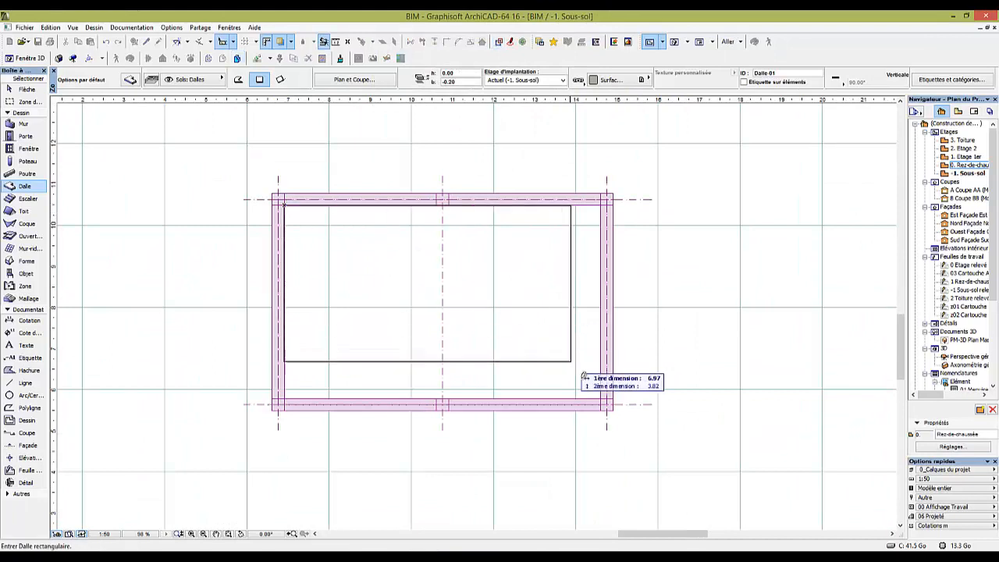
left_click(603, 395)
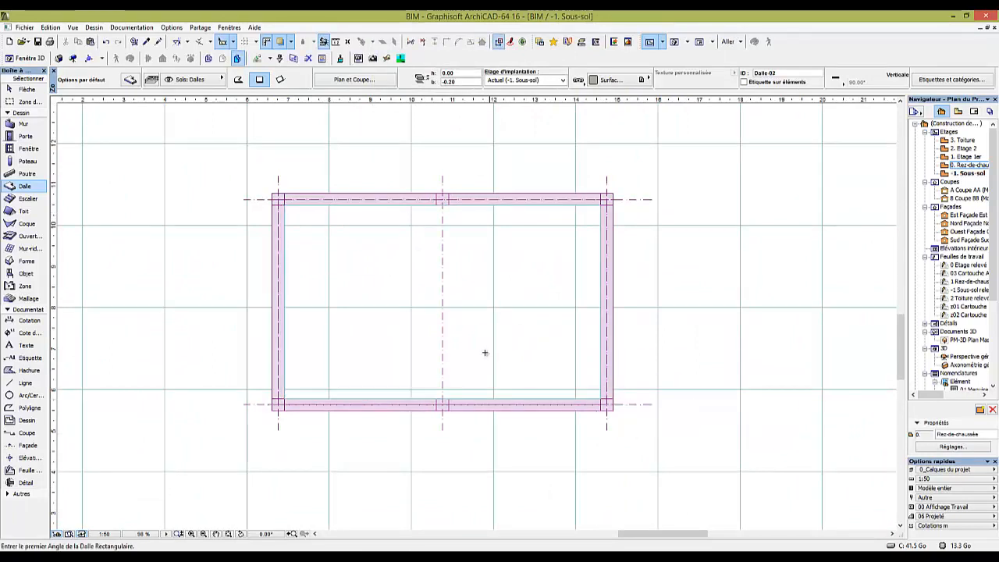
Inspect the slab inside the walled structure in 3D and return to the floor plan
scroll(472, 329, "down", 2)
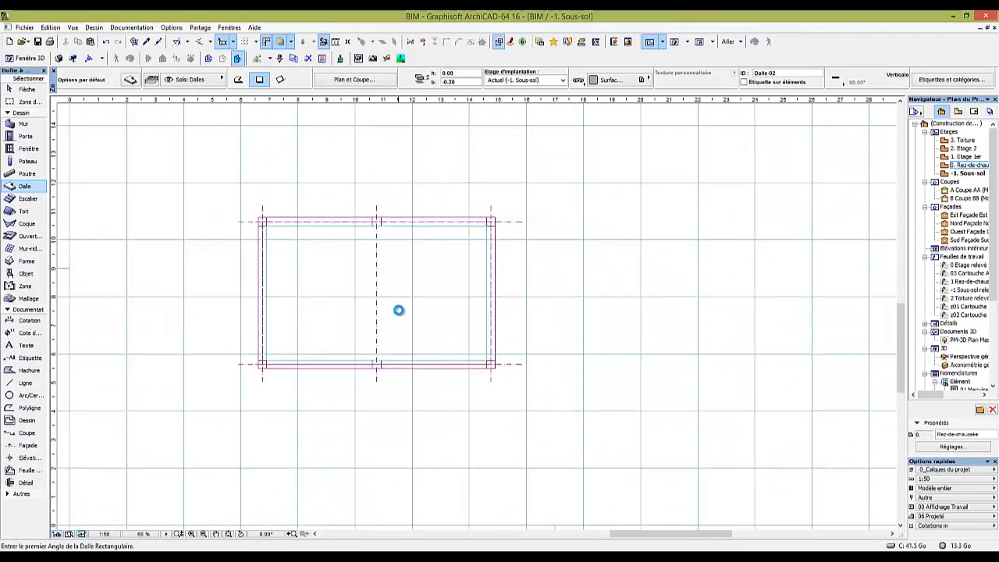
key("F3")
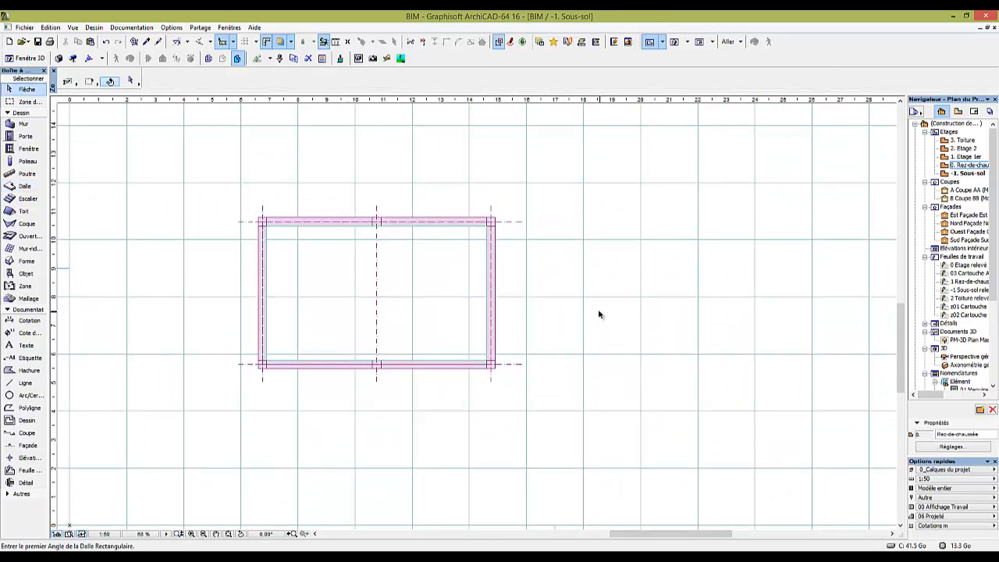
middle_click_drag(298, 392, 492, 376, "shift")
scroll(492, 376, "up", 3)
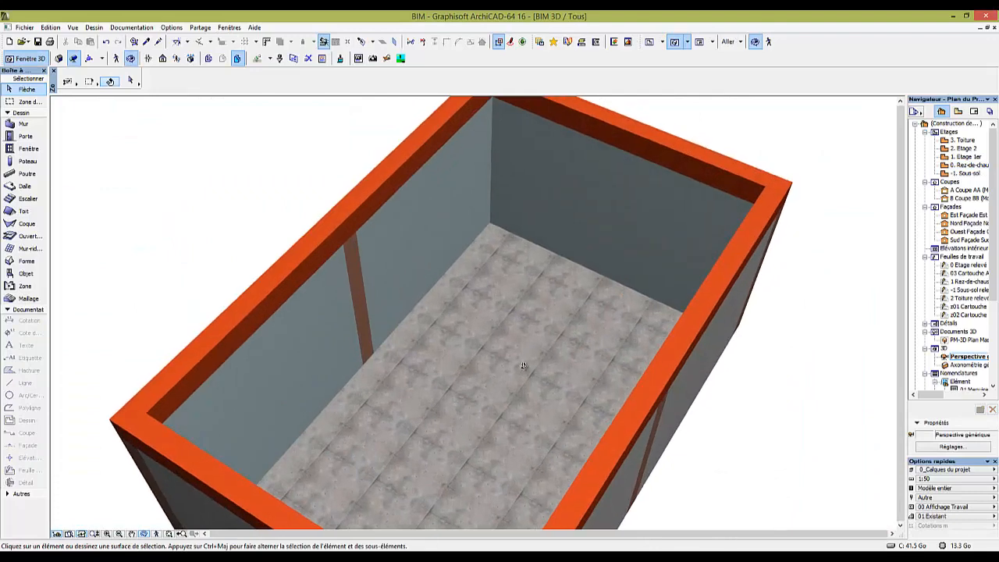
scroll(523, 365, "down", 3)
key("F2")
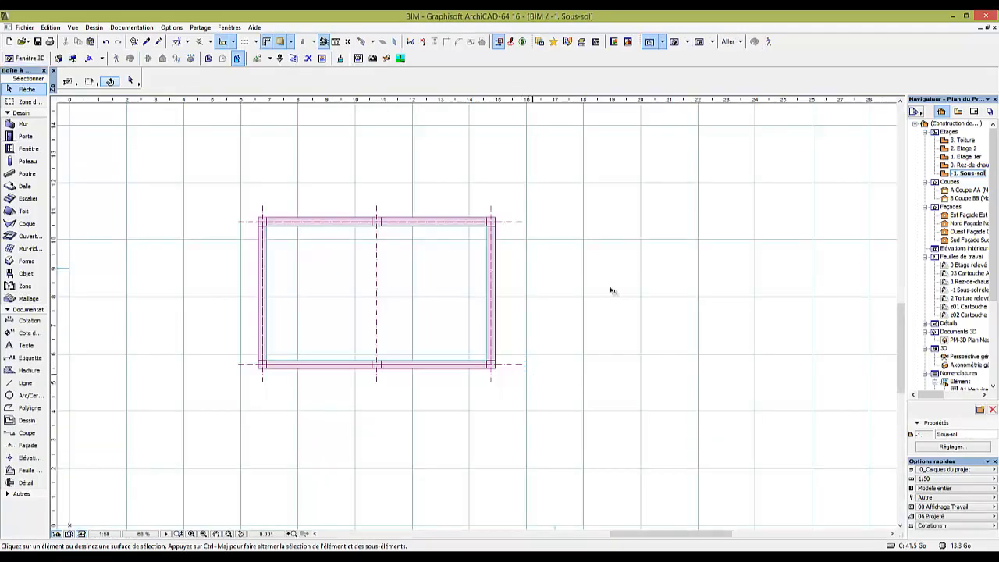
On the Rez-de-chaussée plan, pick up the existing beam's settings and draw a single beam between the upper-middle and lower-middle columns
double_click(968, 166)
scroll(328, 223, "up", 3)
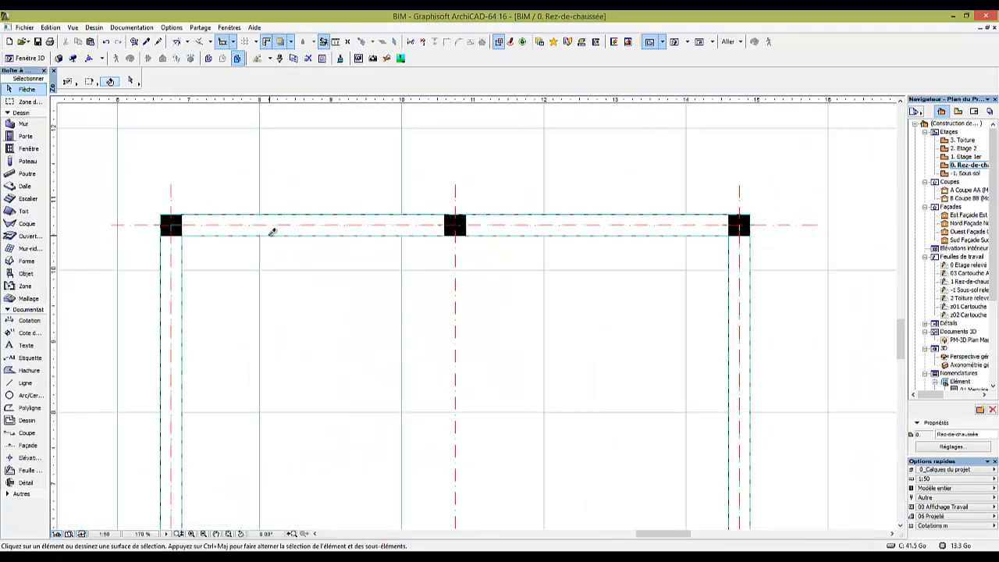
left_click(269, 235, "alt")
left_click(457, 234)
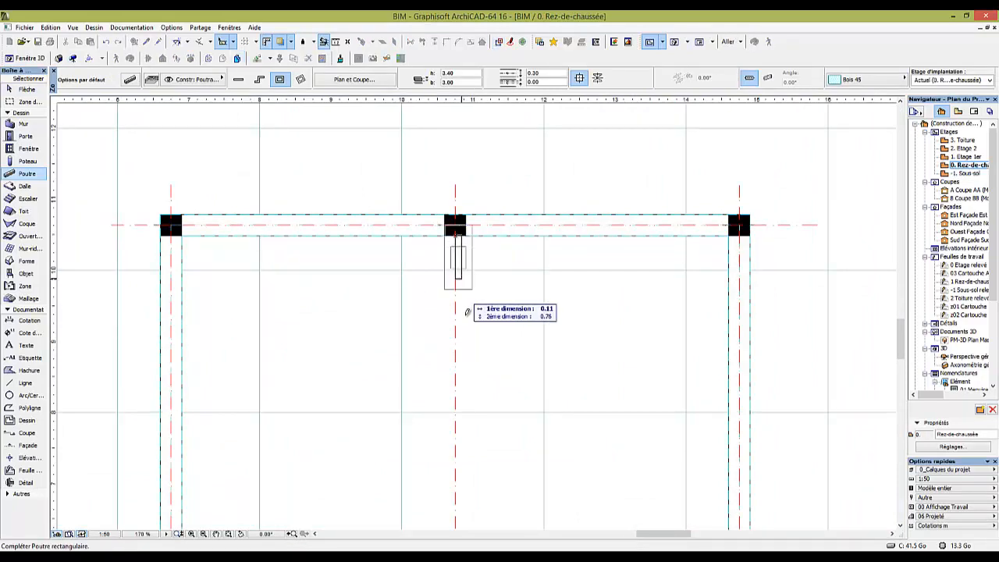
key("Escape")
left_click(238, 78)
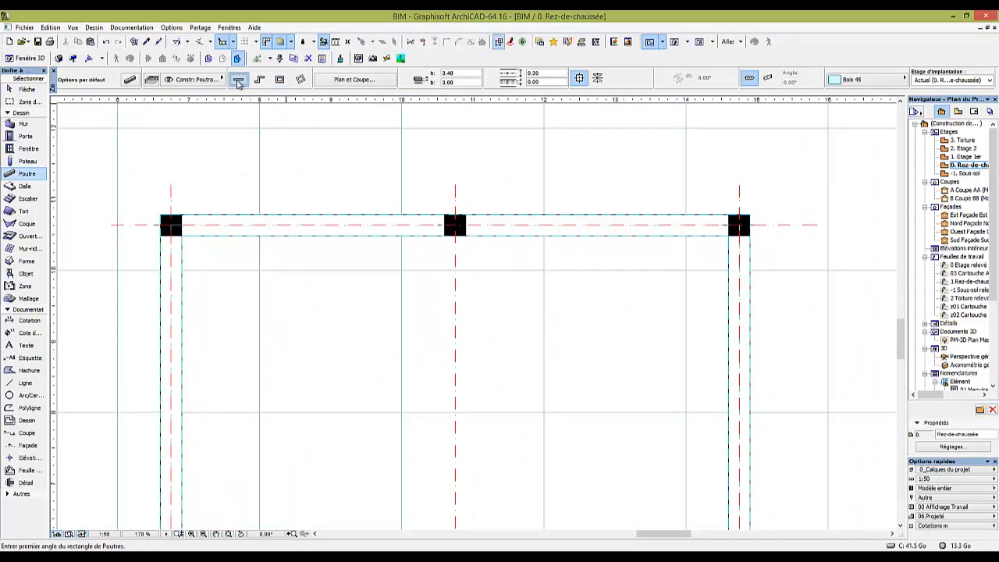
left_click(457, 226)
middle_click_drag(460, 320, 430, 185)
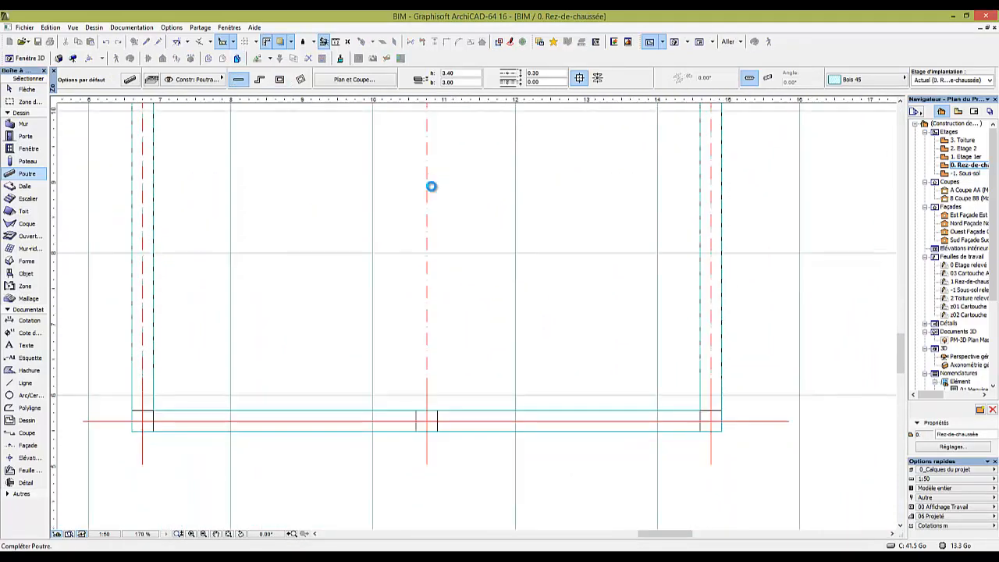
left_click(428, 403)
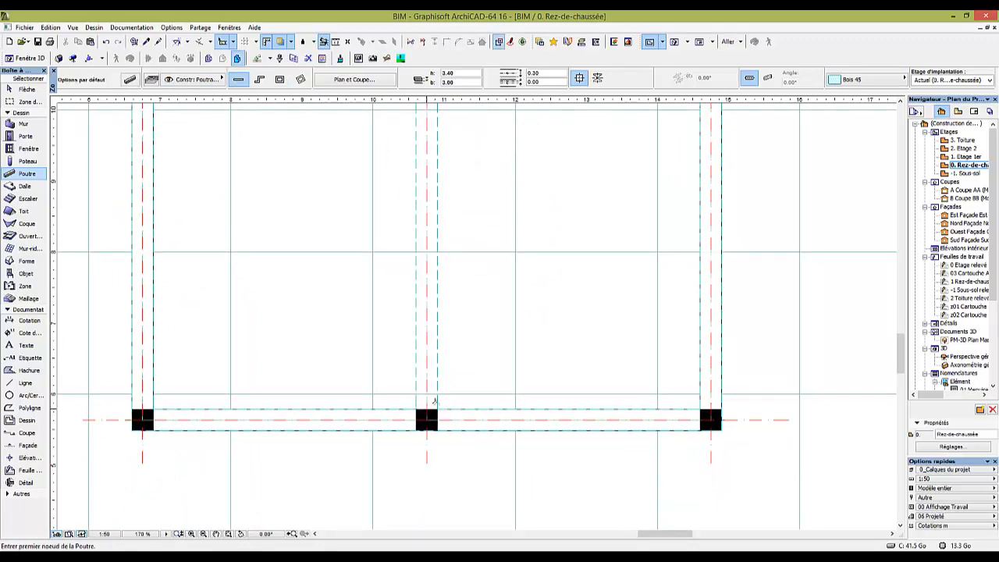
View the structure with the middle beam in 3D and return to the ground floor plan
scroll(453, 383, "down", 5)
middle_click_drag(463, 373, 428, 377)
key("F3")
key("F2")
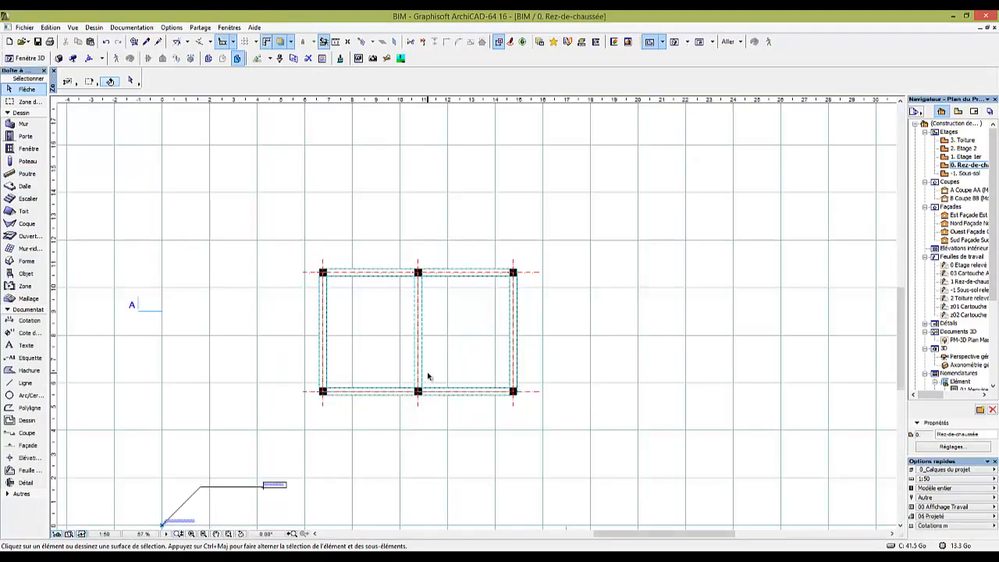
Select all the beams on the Rez-de-chaussée plan to check them, and switch to the Sous-sol plan with nothing active
scroll(361, 342, "up", 5)
scroll(317, 340, "down", 5)
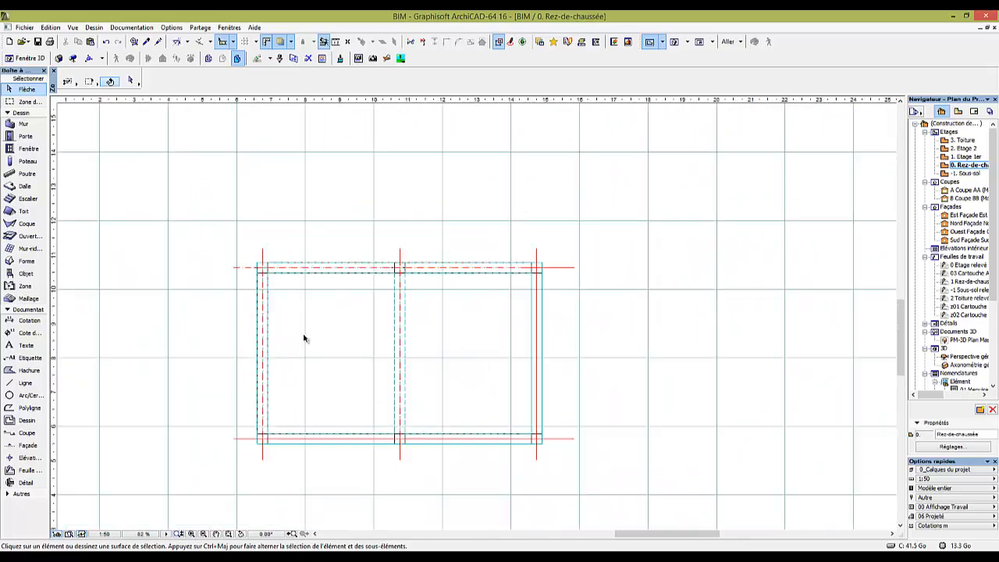
key("ctrl+a")
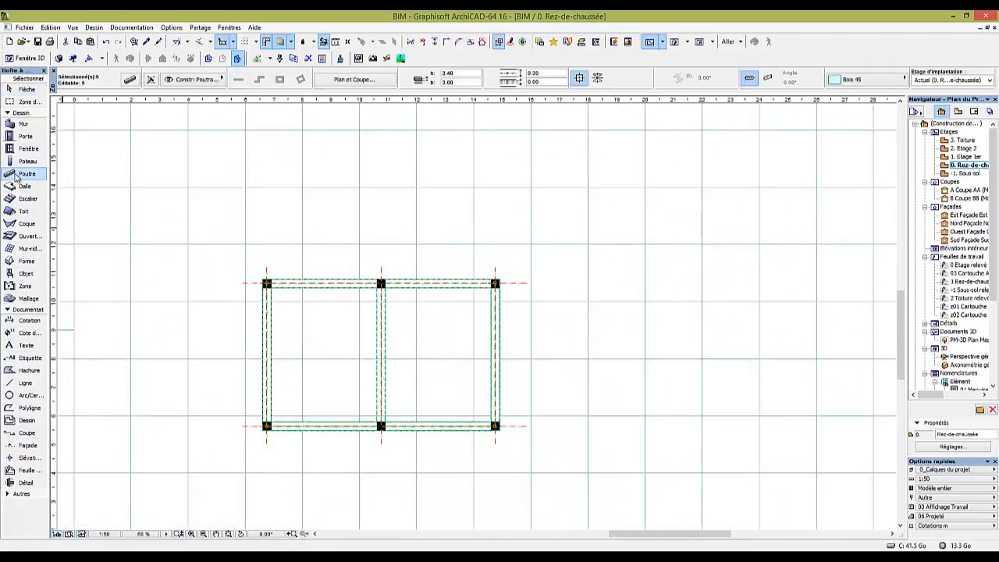
double_click(967, 174)
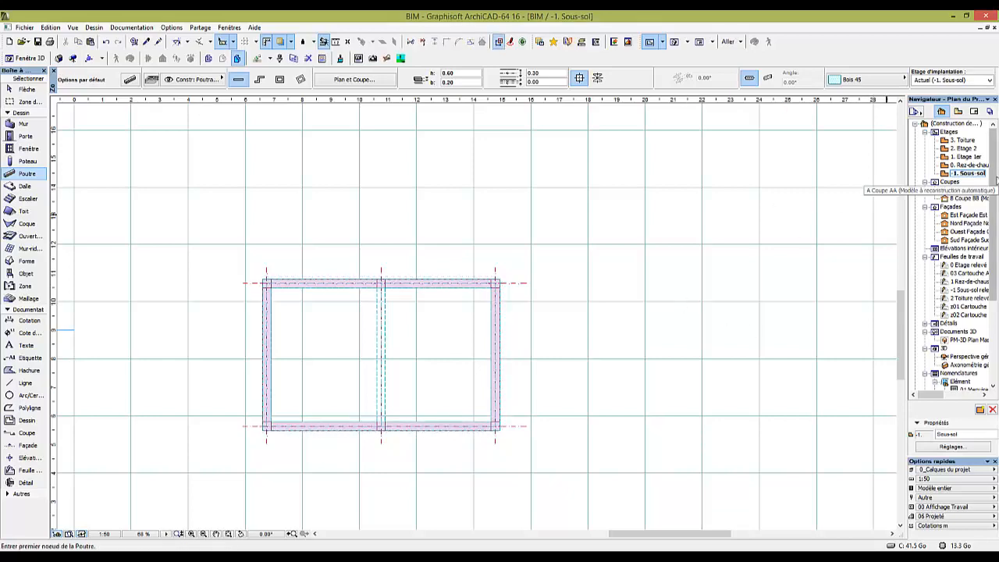
key("Escape")
Inspect the beams, walls and base of the structure in the 3D perspective and return to the Sous-sol plan
double_click(968, 356)
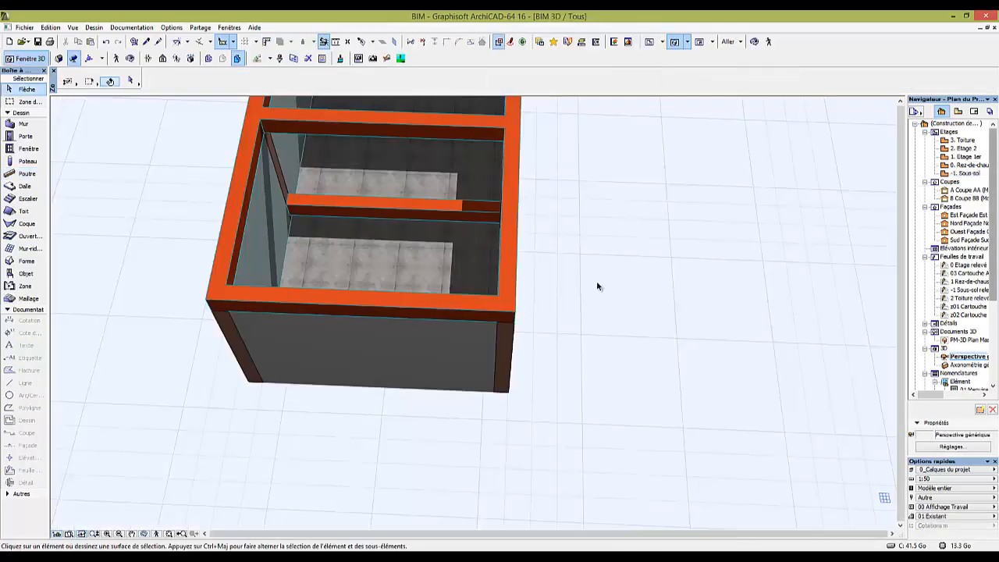
scroll(582, 318, "up", 2)
left_click_drag(562, 291, 531, 412)
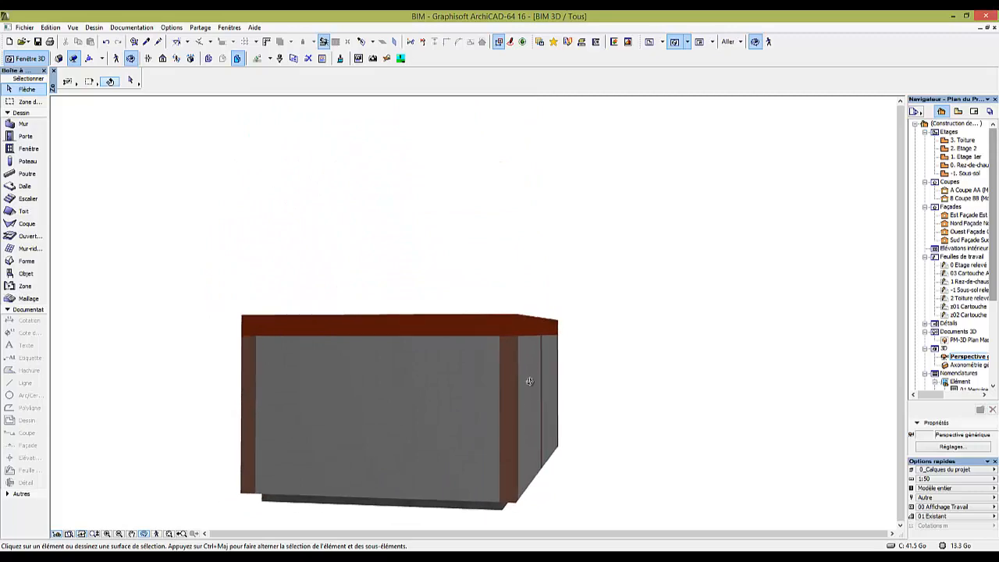
scroll(537, 372, "down", 2)
key("F2")
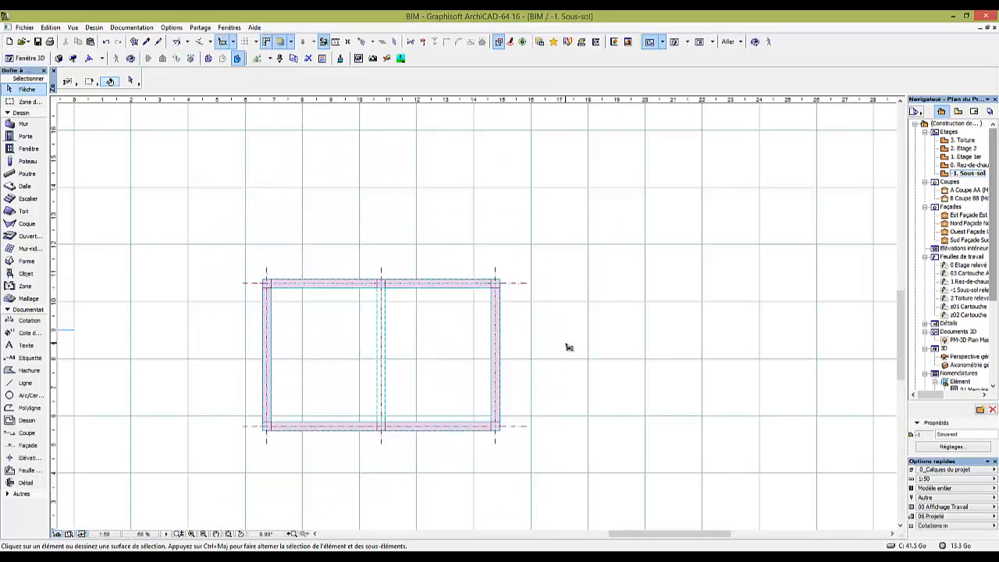
Set the elevation of all Sous-sol beams relative to the current story to 0, and check their new height in 3D
key("ctrl+a")
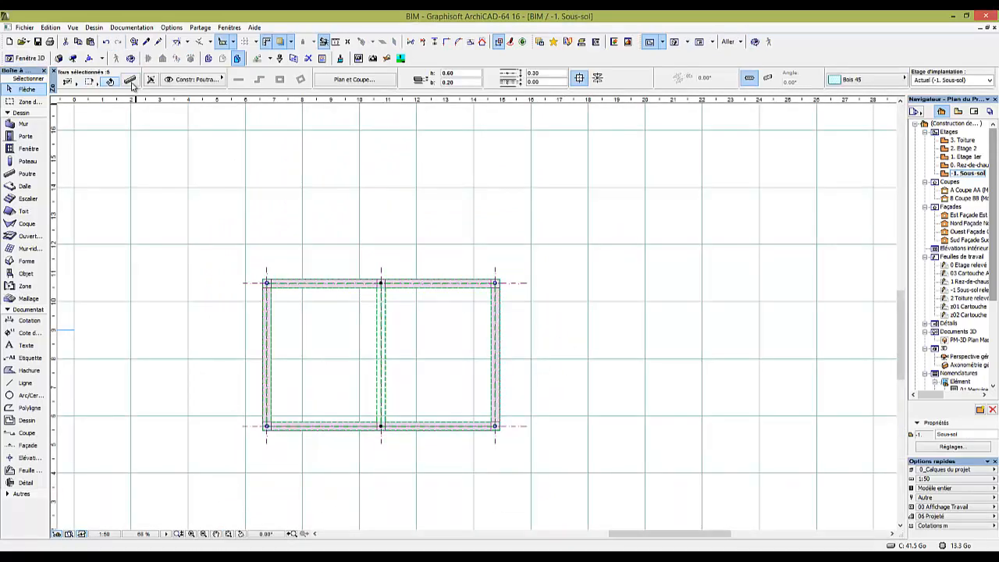
left_click(131, 82)
left_click(460, 110)
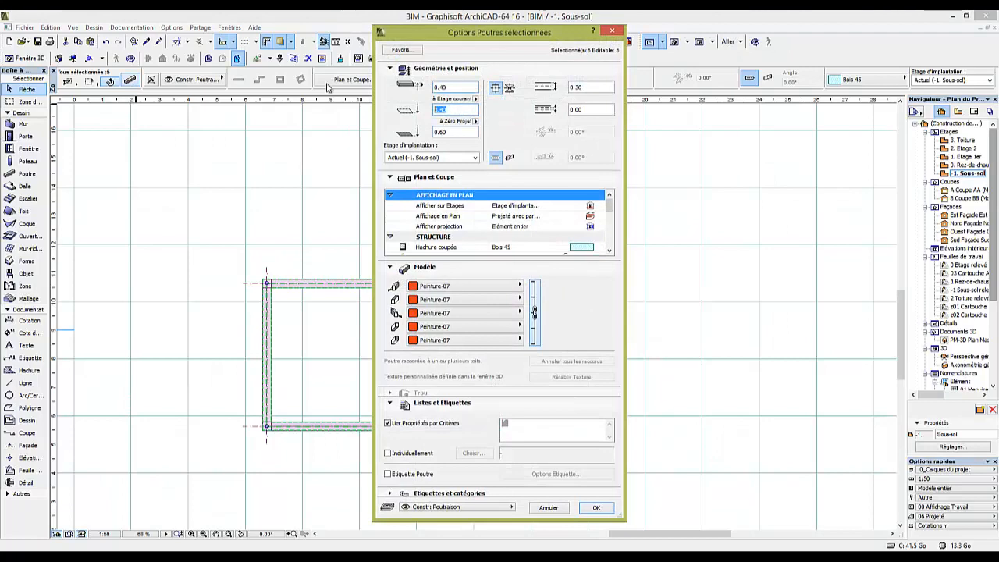
type("0")
left_click(596, 508)
left_click(733, 383)
key("F3")
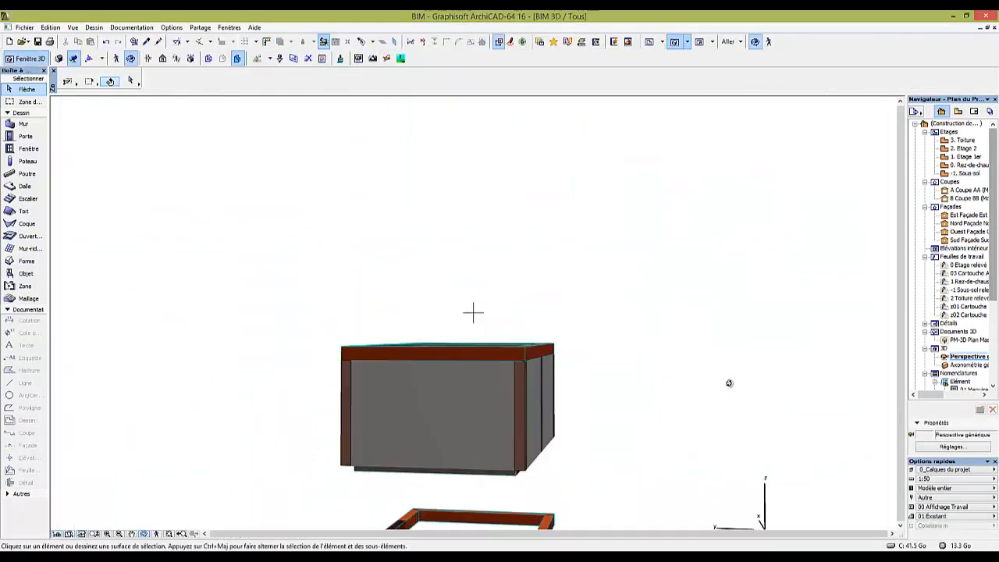
key("F2")
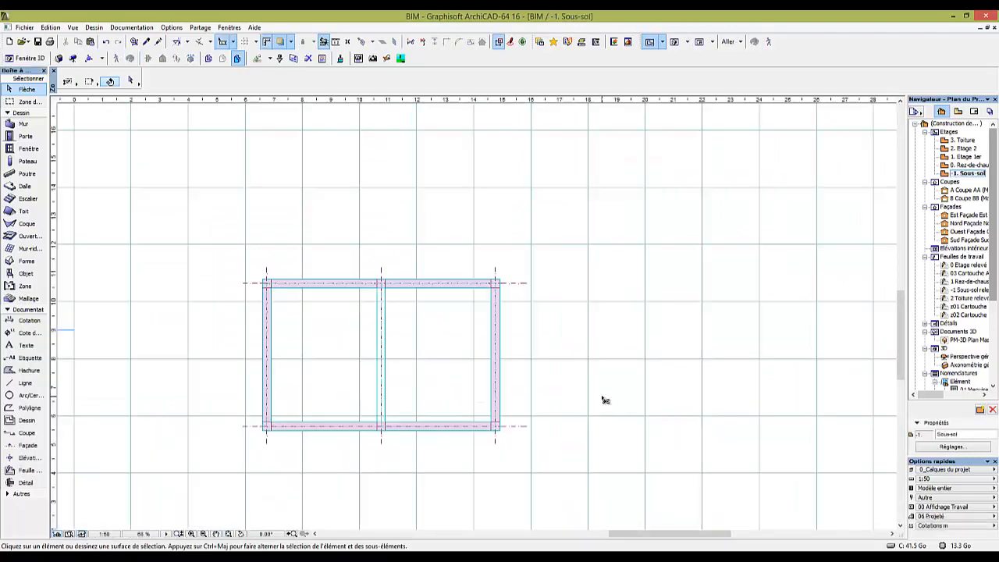
Set the absolute height of all selected Sous-sol beams to 0 and check the structure in 3D
key("ctrl+a")
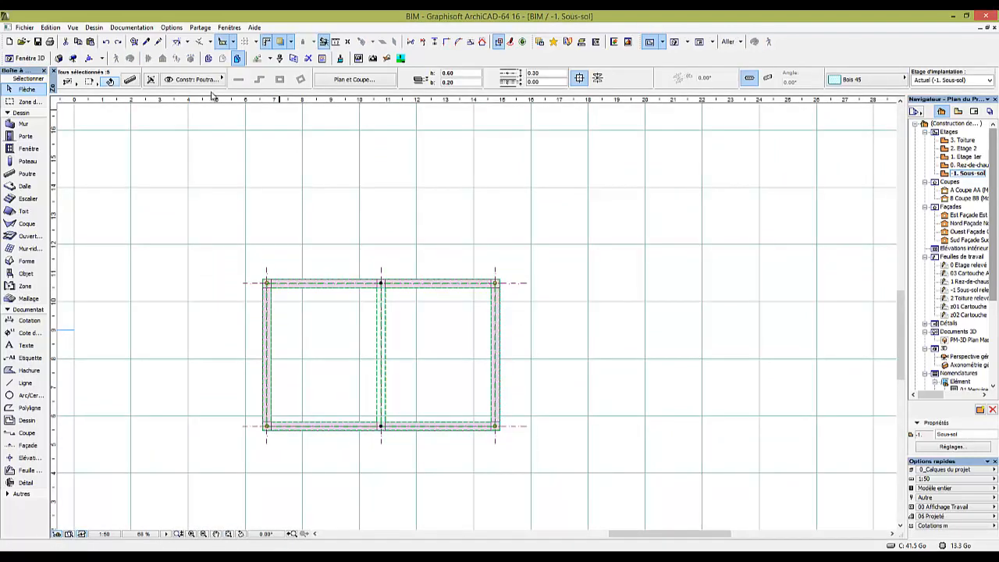
left_click(131, 81)
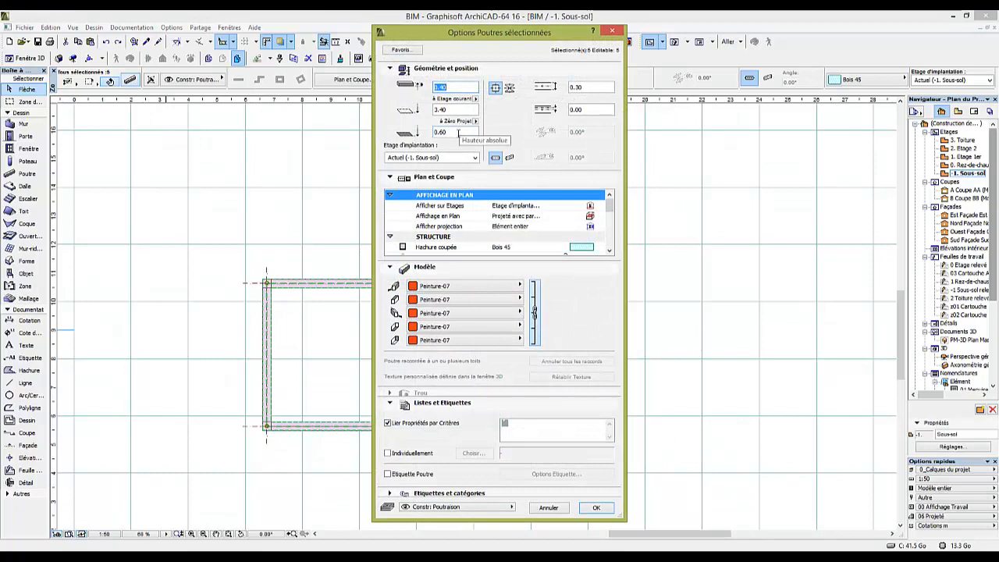
left_click_drag(456, 133, 324, 112)
type("0")
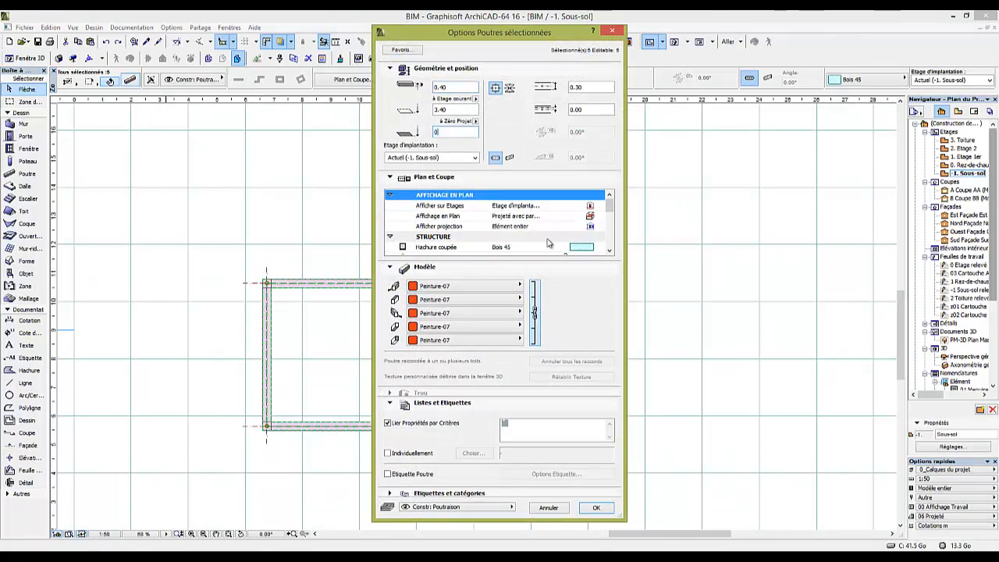
left_click(603, 509)
left_click(773, 384)
key("F3")
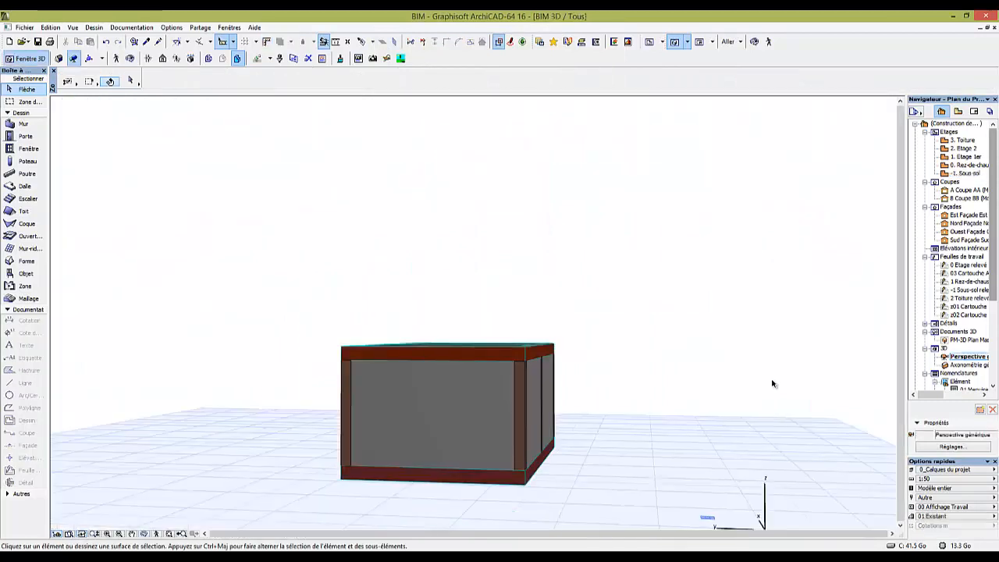
left_click_drag(612, 392, 443, 296)
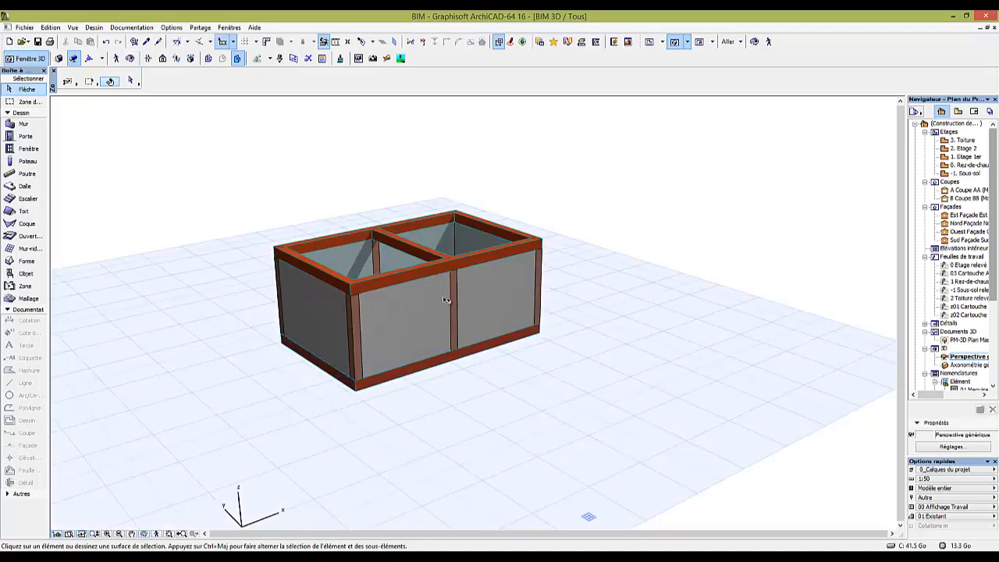
Return to the plan and open the 0. Rez-de-chaussée storey, framing the column and wall layout
key("F2")
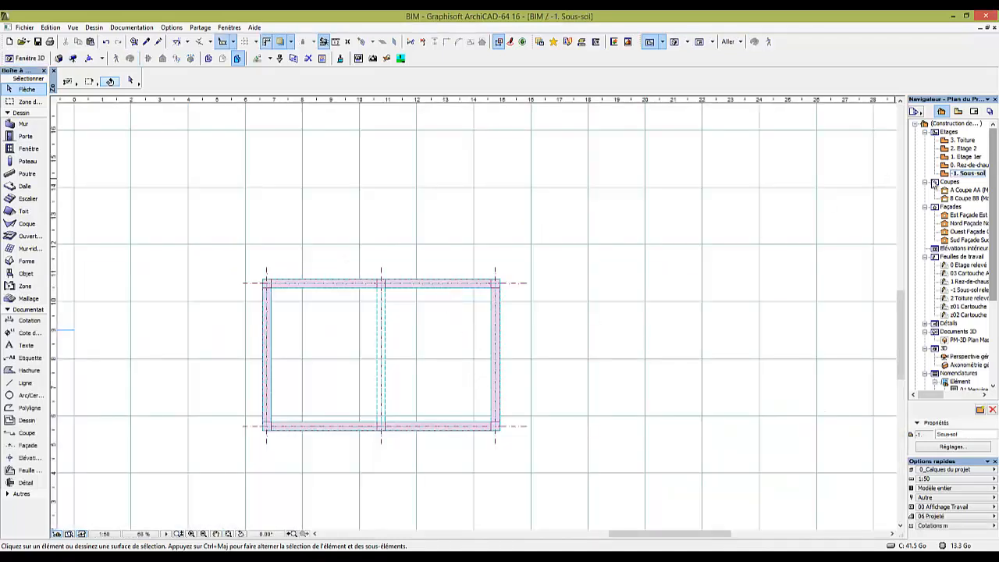
double_click(954, 167)
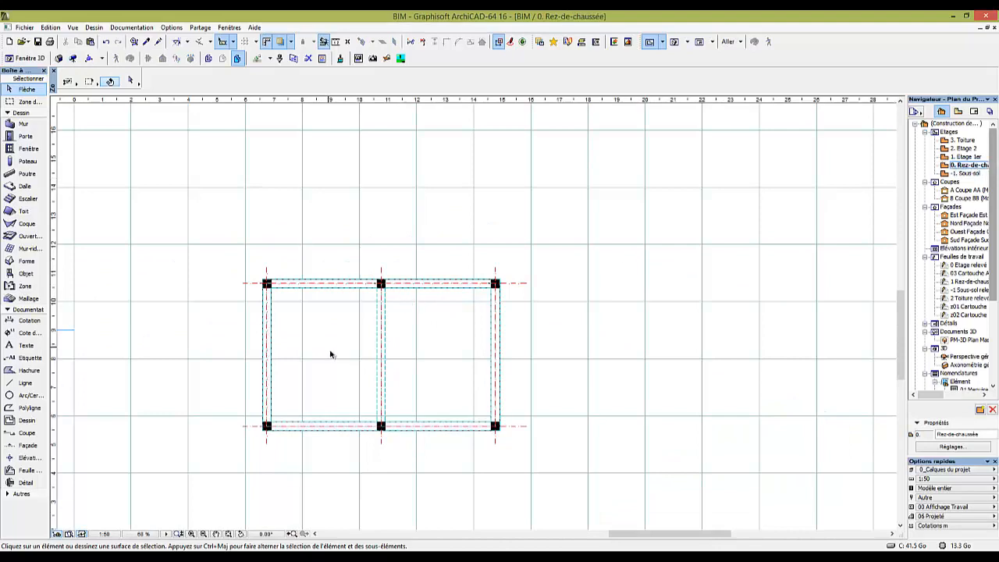
scroll(339, 361, "up", 3)
scroll(383, 364, "down", 3)
mouse_move(494, 356)
middle_mouse_down()
mouse_move(470, 283)
mouse_move(410, 285)
mouse_move(491, 299)
middle_mouse_up()
scroll(470, 281, "up", 3)
scroll(415, 286, "down", 2)
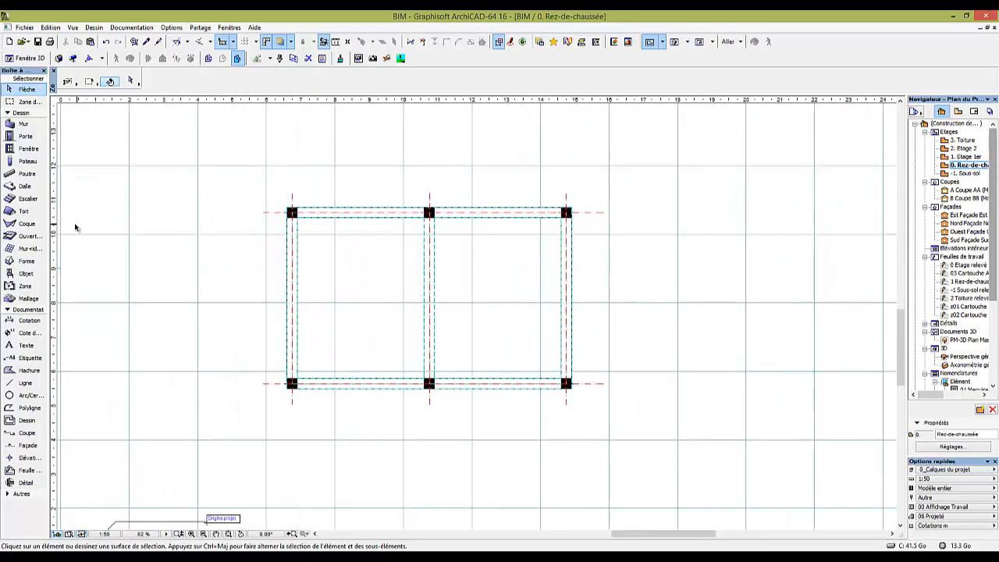
Choose Porte double asymétrique 16 from the Portes pivotantes dessus plat 16 library as the default door
double_click(25, 136)
key("Escape")
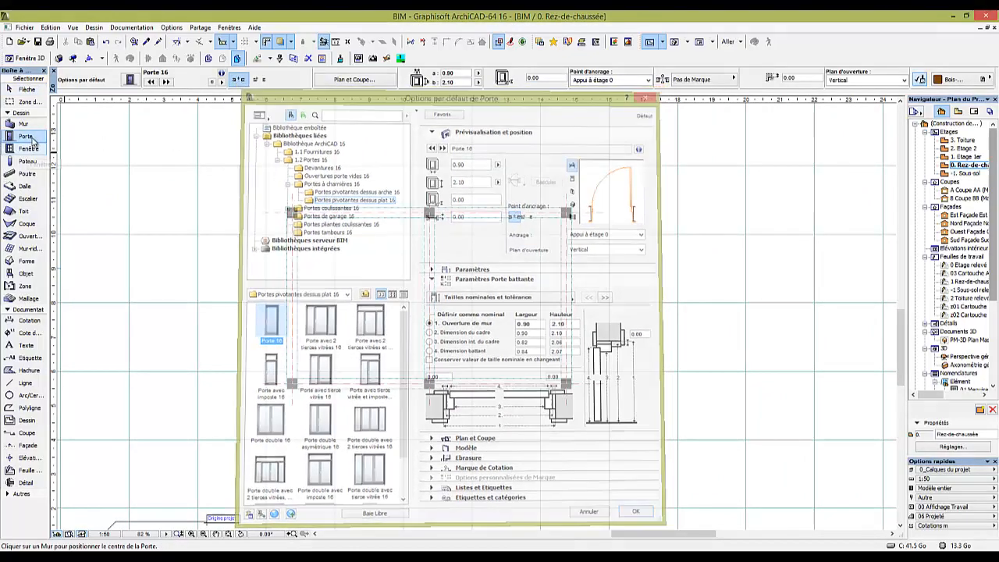
double_click(30, 138)
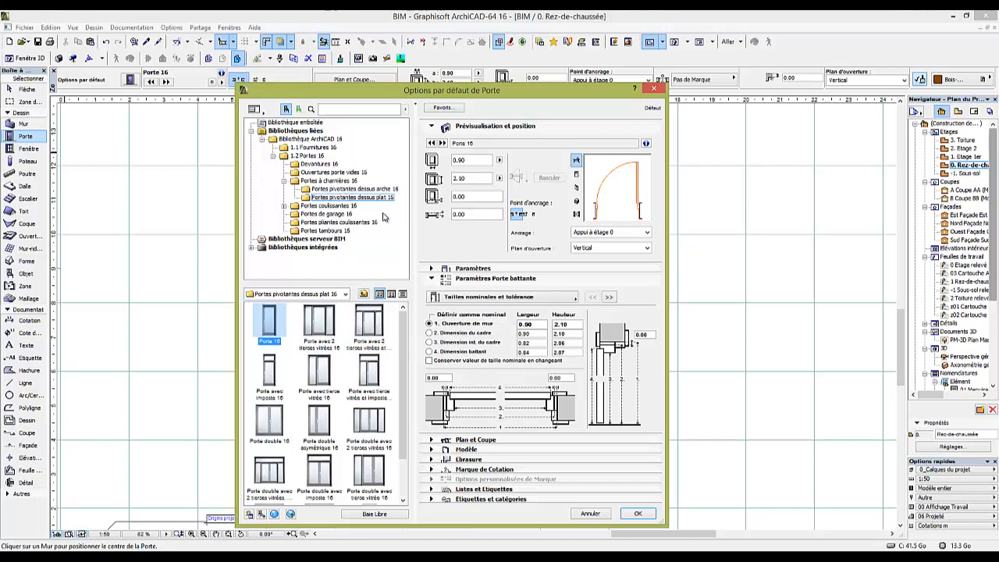
key("Up")
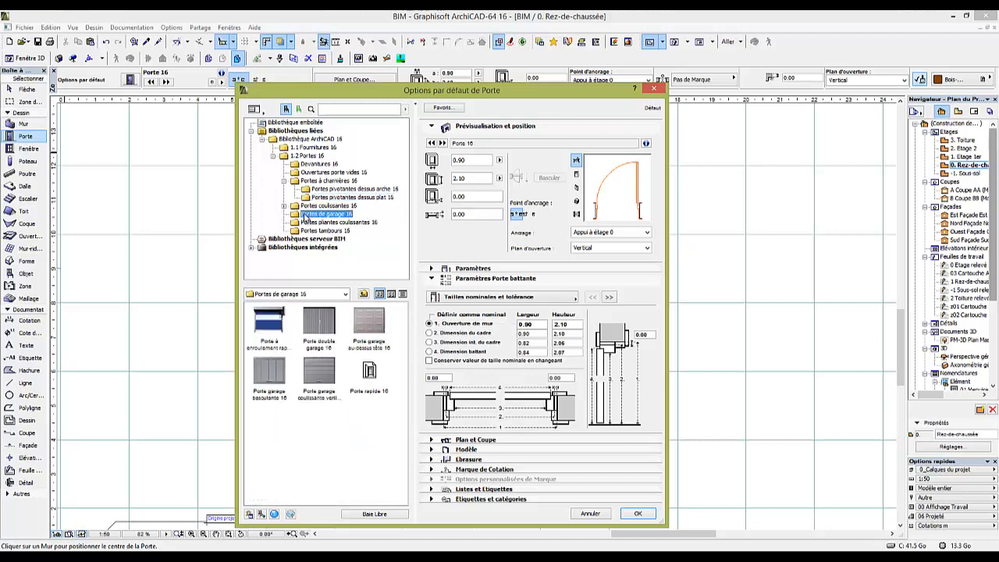
left_click(323, 197)
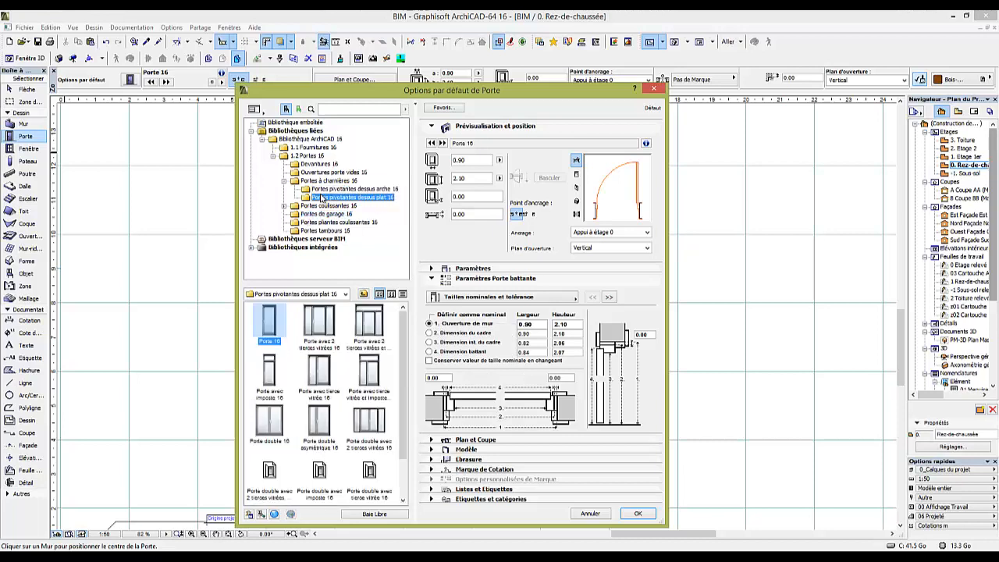
left_click(329, 425)
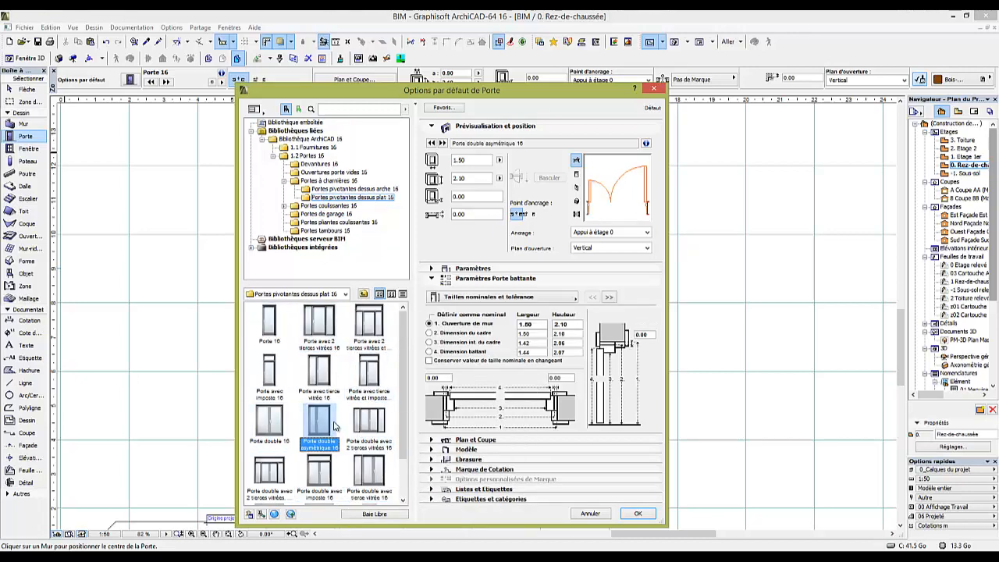
left_click_drag(475, 161, 412, 152)
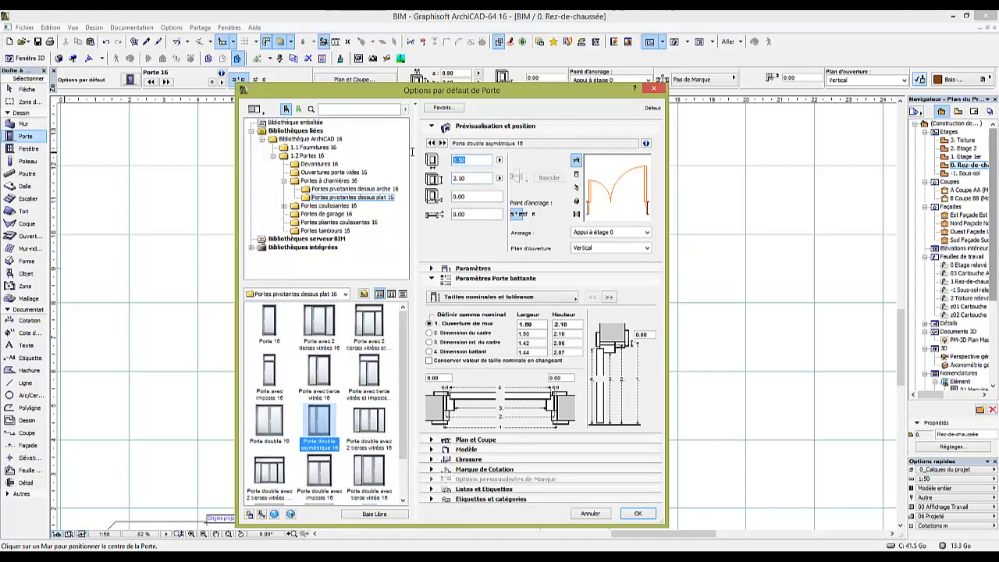
left_click(483, 179)
Give the default door's main leaf the A carreaux style and the Poignée 7 handle
left_click(609, 297)
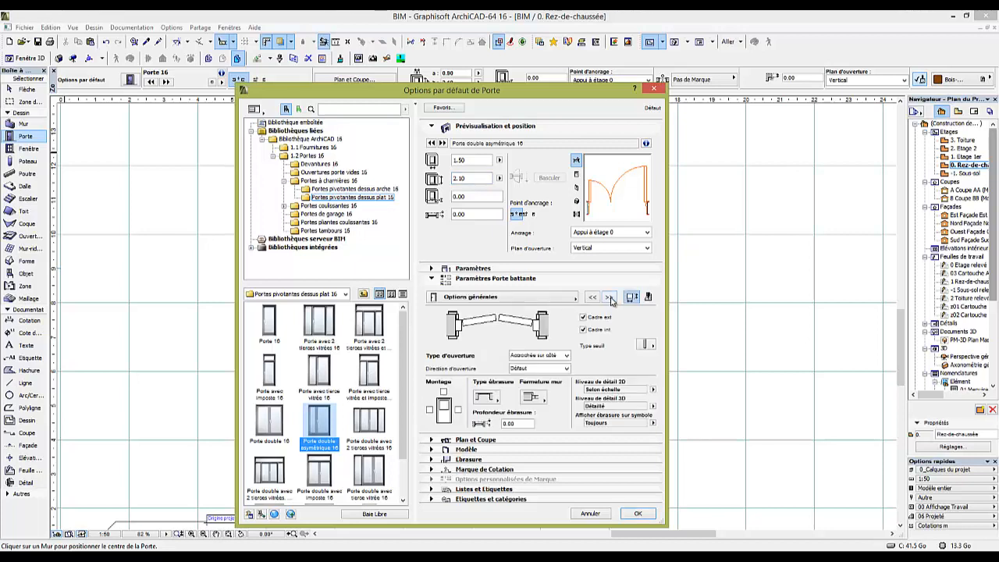
left_click(583, 330)
left_click(584, 330)
left_click(610, 297)
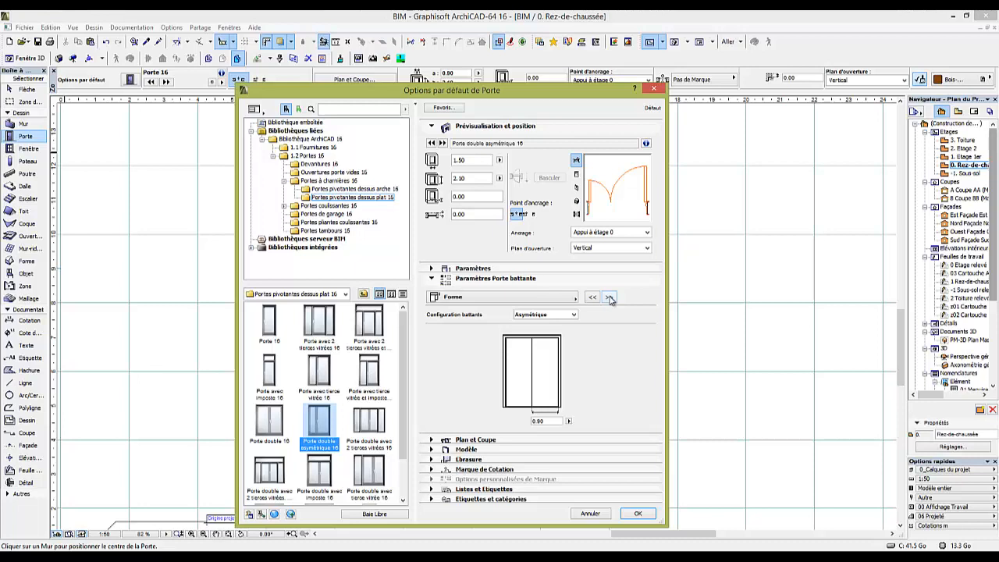
left_click(609, 298)
left_click(610, 298)
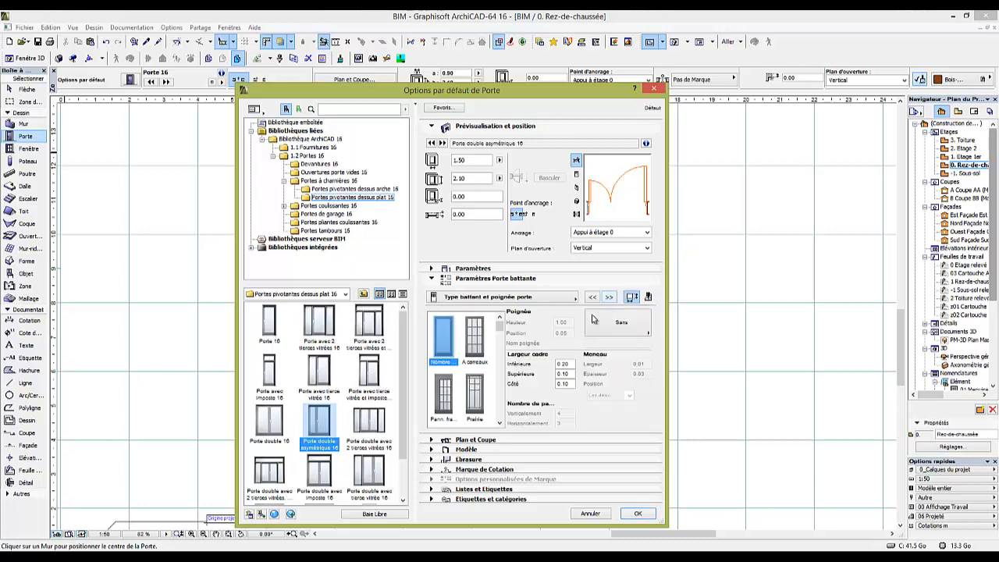
left_click(474, 343)
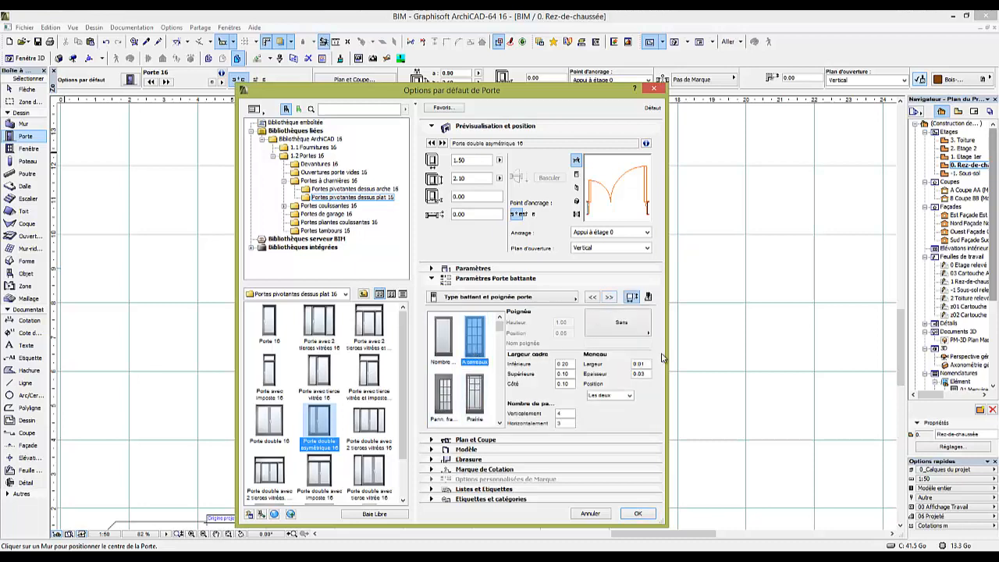
left_click(624, 336)
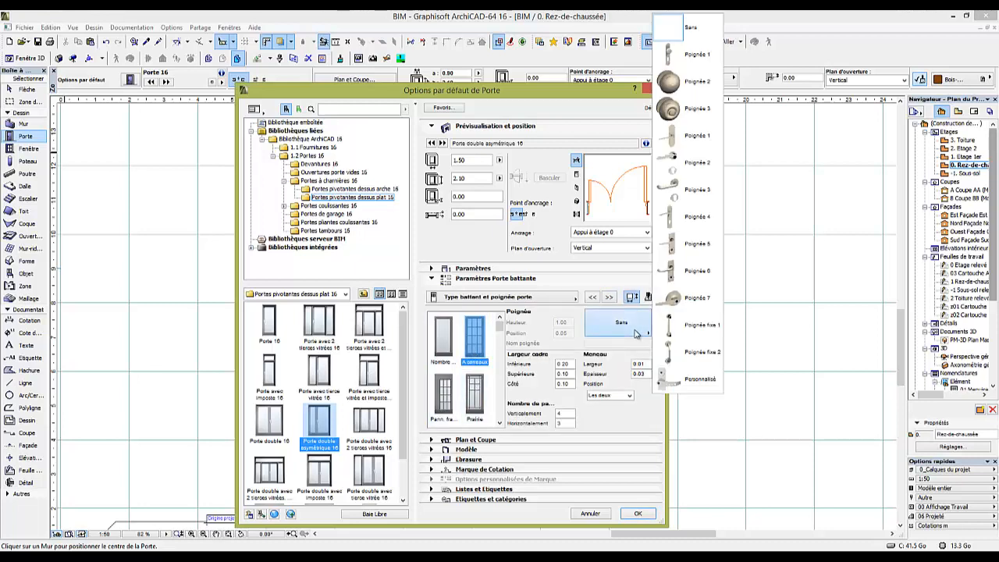
left_click(695, 301)
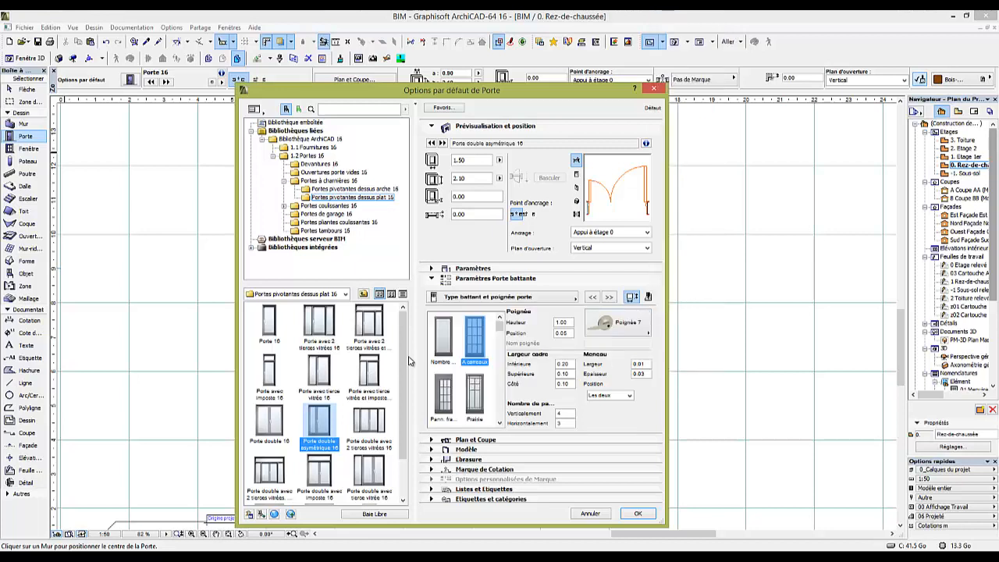
Review the default door's side panel and reveal options, then accept the door settings
left_click(608, 300)
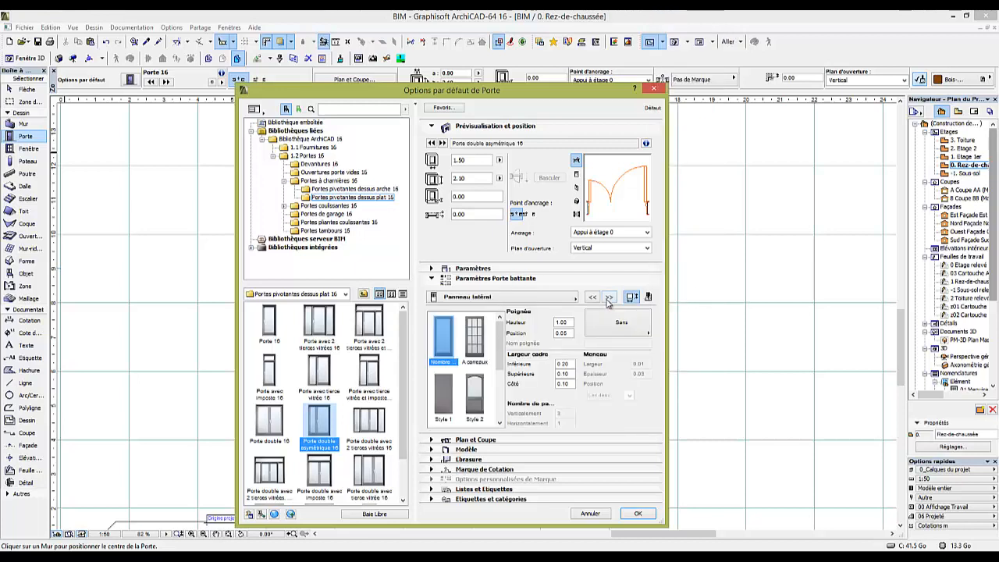
left_click(614, 320)
left_click(613, 320)
left_click(610, 297)
left_click(610, 298)
left_click(610, 297)
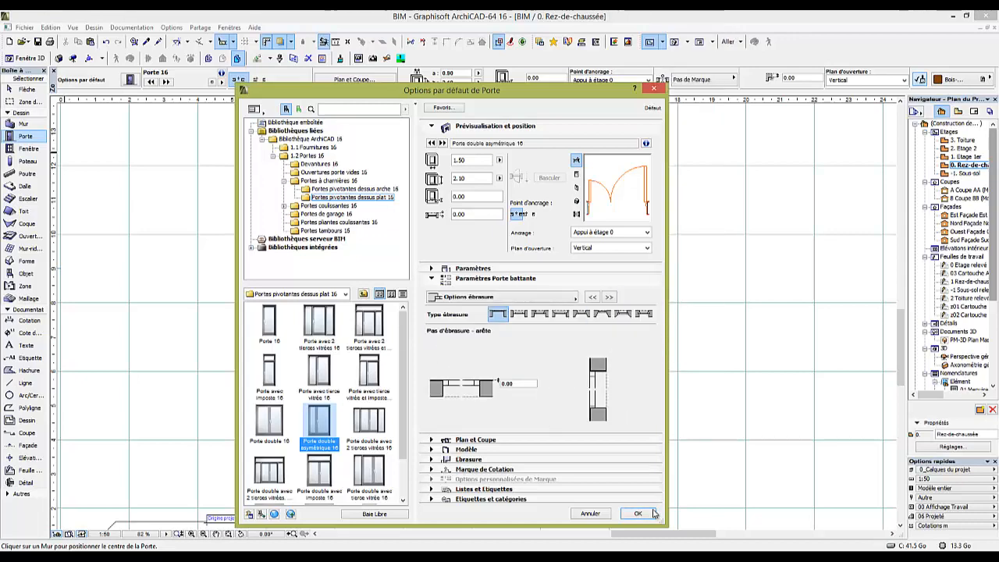
left_click(638, 514)
Place the double door in the lower wall's right bay, against the corner column and opening inward
scroll(527, 353, "up", 3)
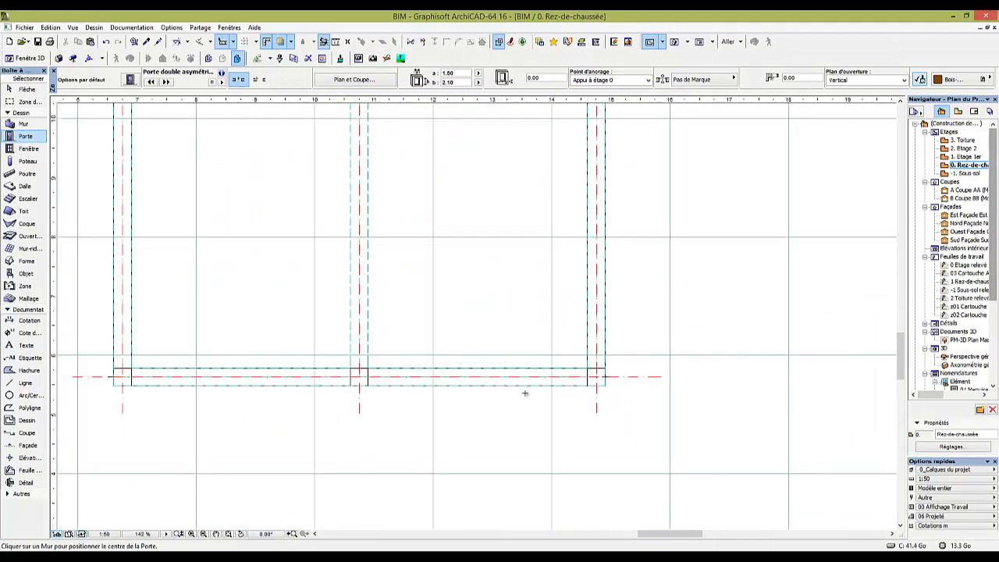
scroll(547, 374, "up", 1)
scroll(604, 397, "down", 1)
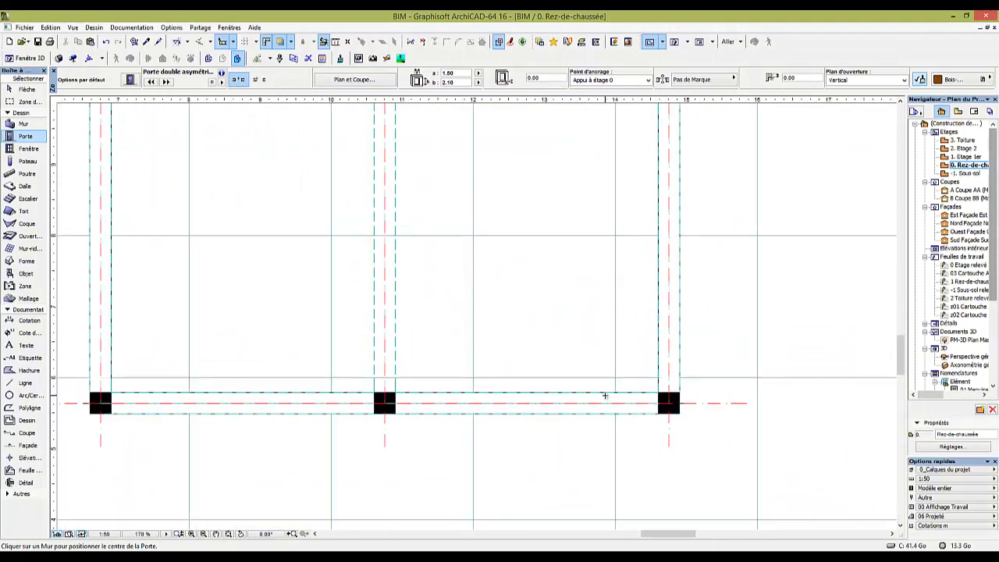
left_click(605, 395)
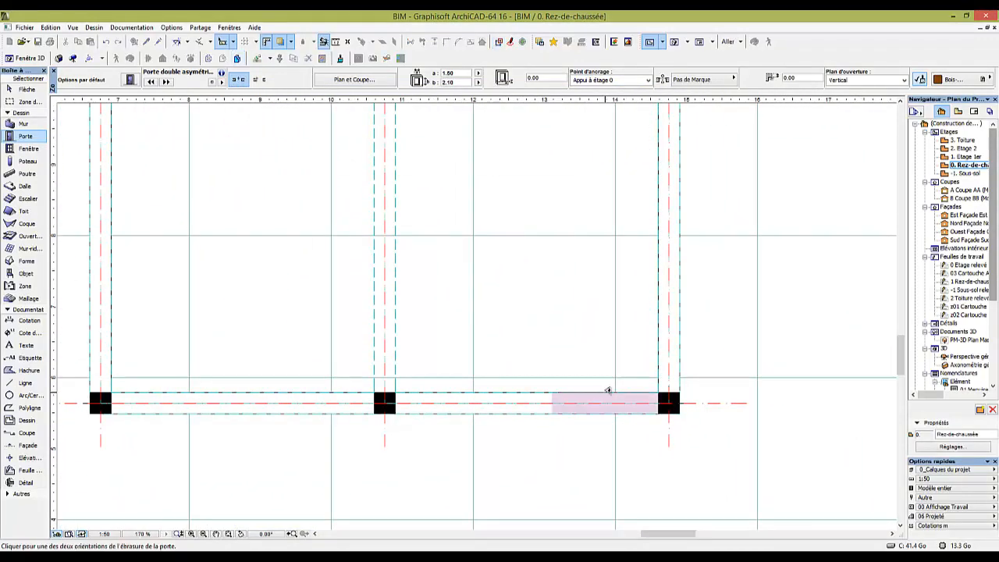
left_click(593, 327)
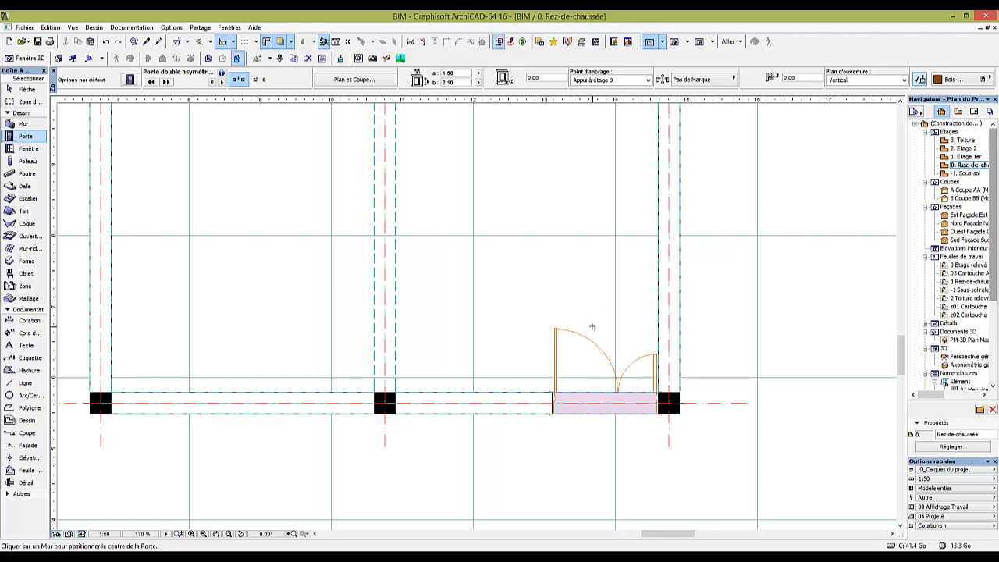
key("Escape")
left_click(557, 331)
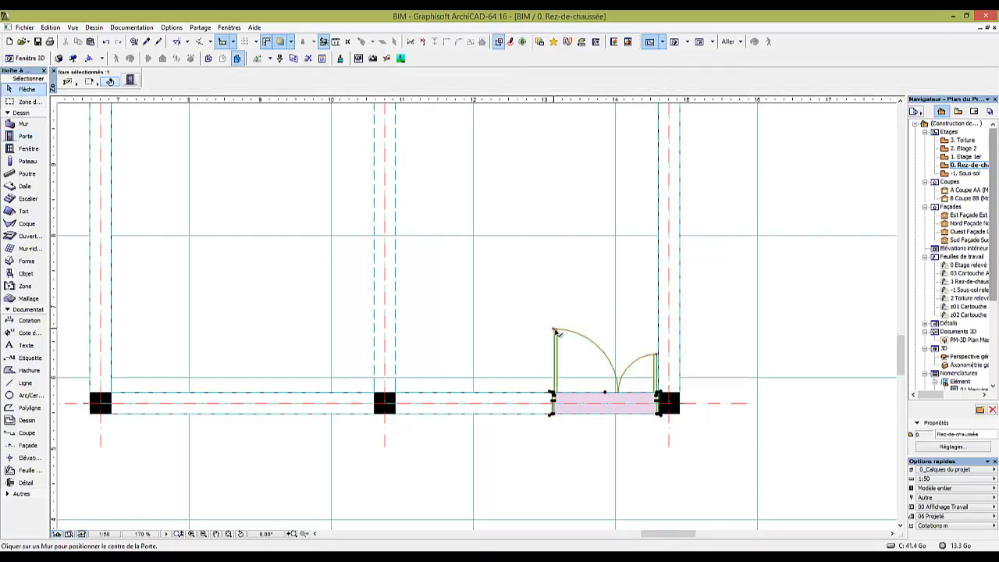
middle_click_drag(568, 358, 476, 321)
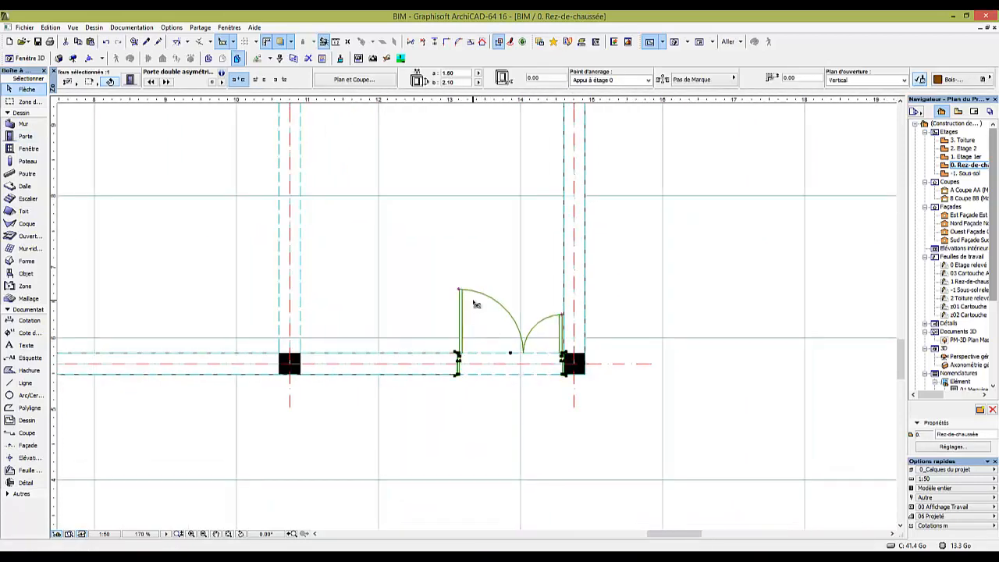
key("ctrl+d")
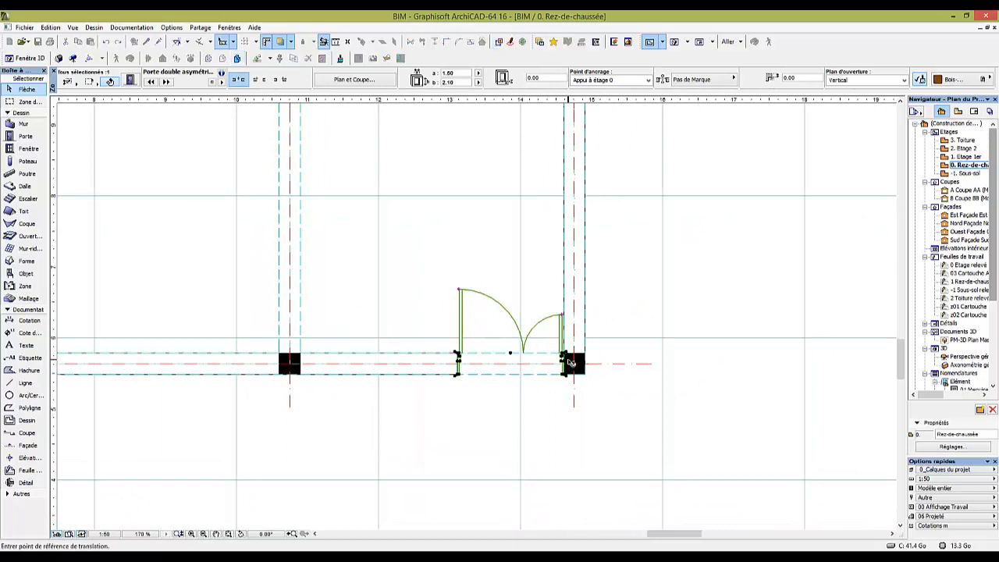
key("Escape")
key("Escape")
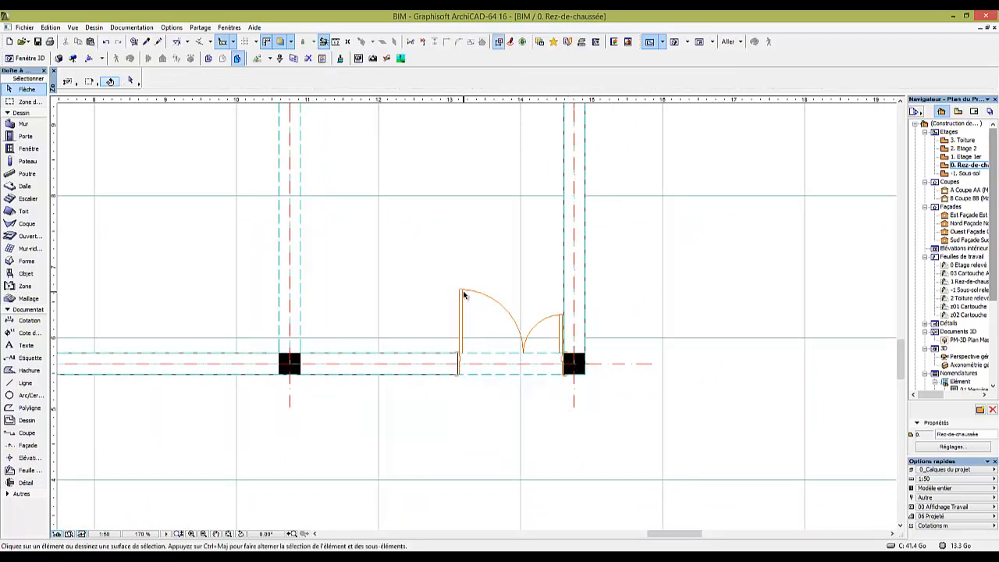
Translate the double door a short distance along the lower wall, away from the right corner column
left_click(464, 294)
right_click(462, 295)
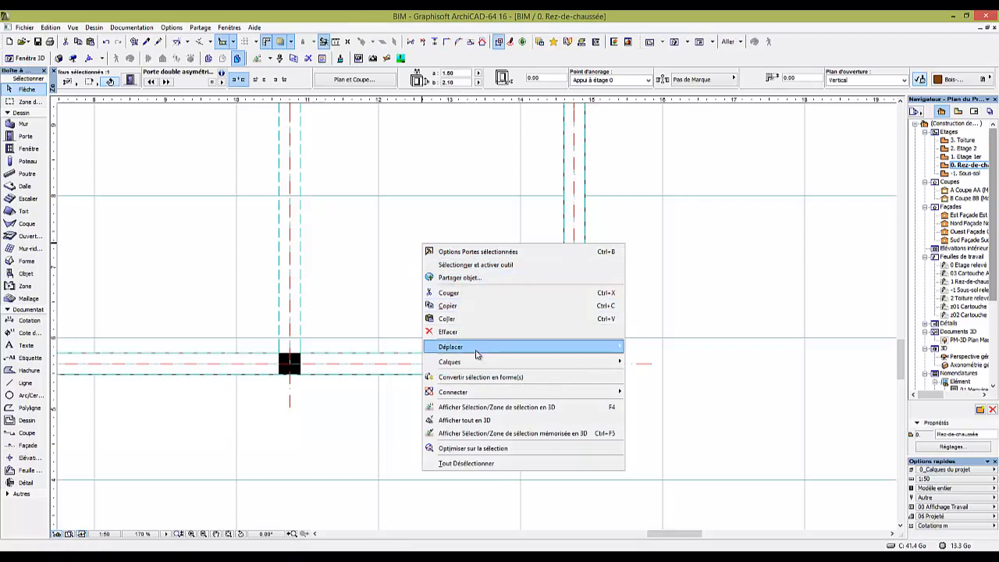
mouse_move(479, 350)
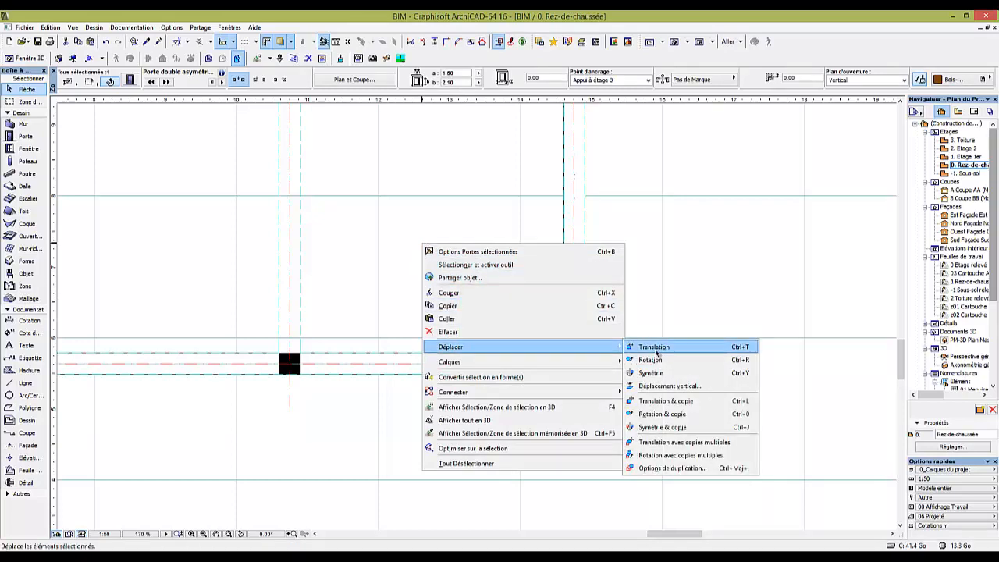
left_click(654, 349)
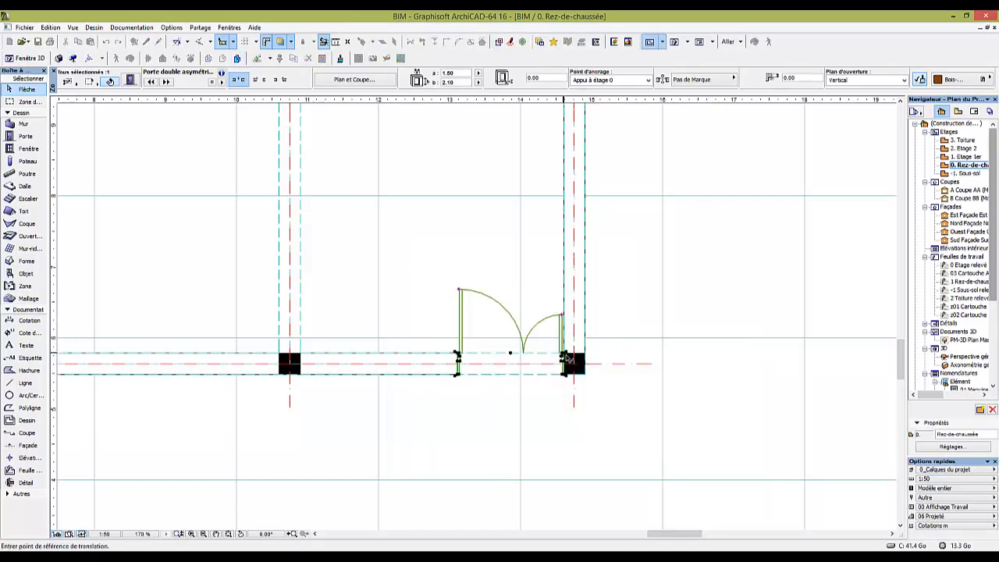
left_click(567, 358)
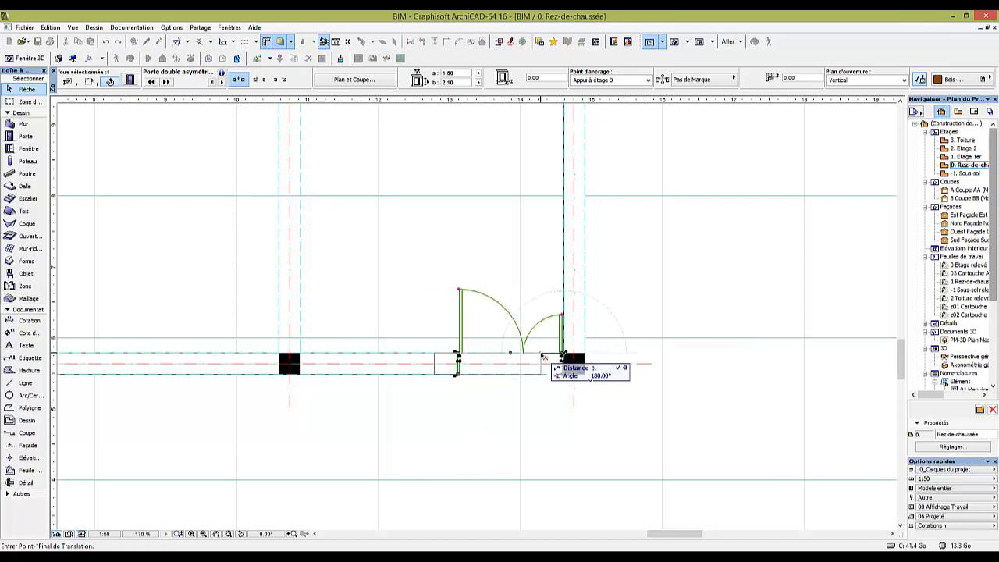
left_click(537, 354)
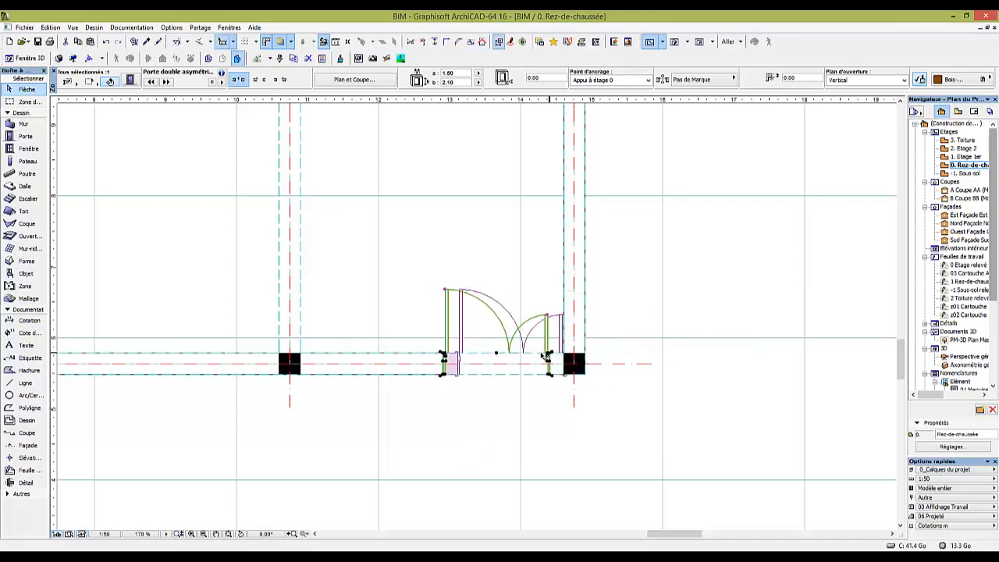
Mirror the double door about its centre axis so its wide leaf sits beside the corner column
scroll(494, 268, "down", 2)
scroll(493, 268, "up", 3)
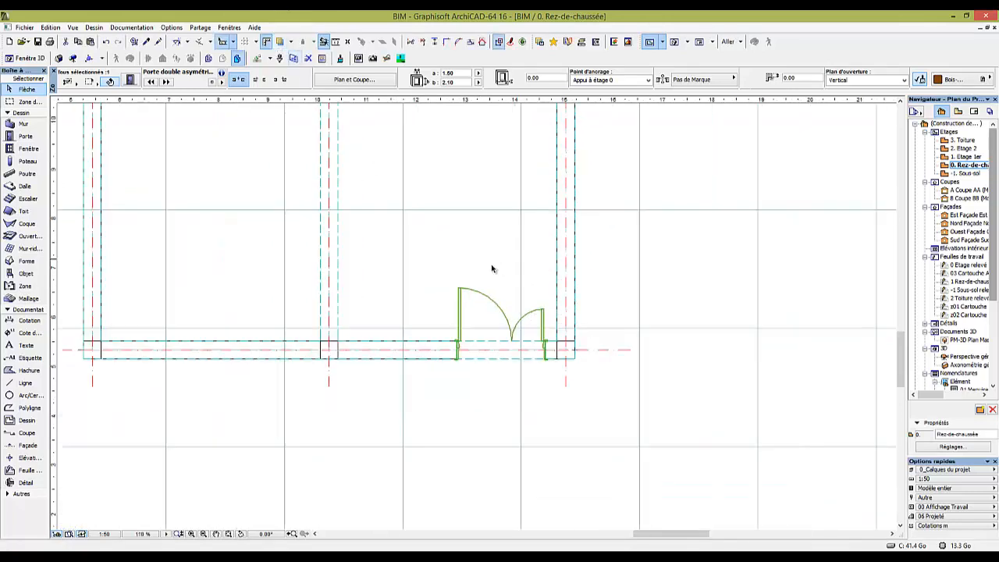
mouse_move(492, 268)
middle_mouse_down()
mouse_move(503, 272)
mouse_move(492, 270)
middle_mouse_up()
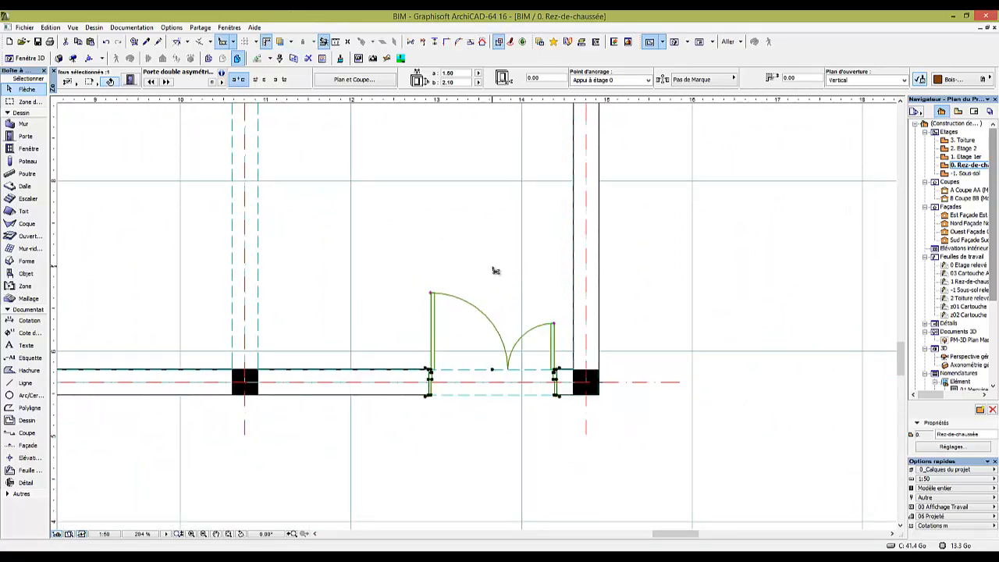
key("ctrl+m")
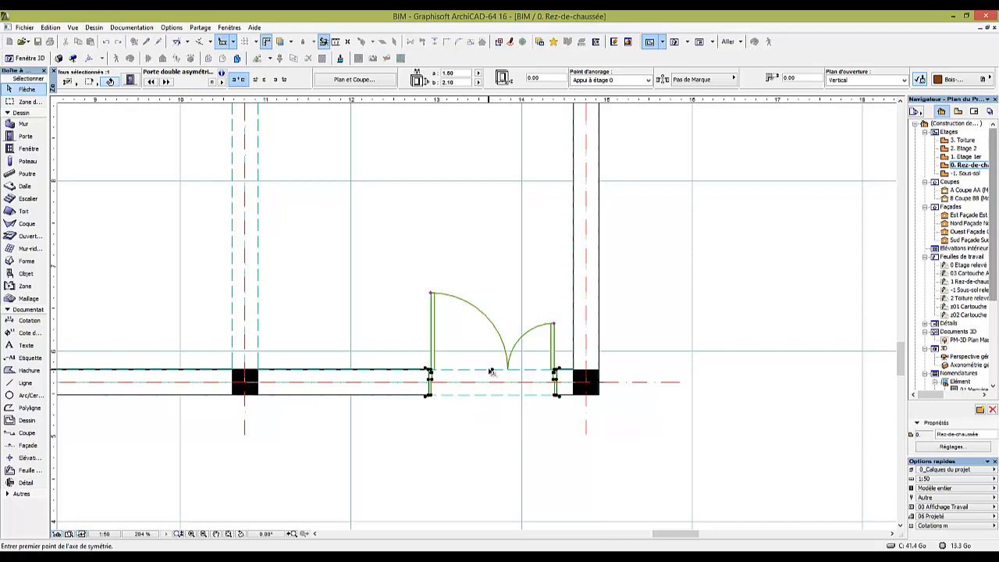
left_click(492, 369)
left_click(493, 377)
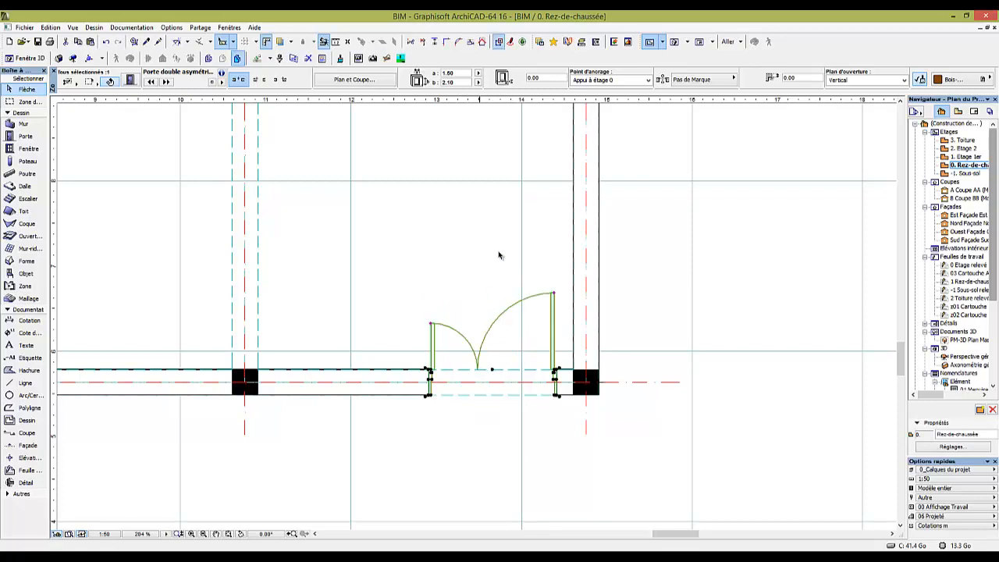
key("Escape")
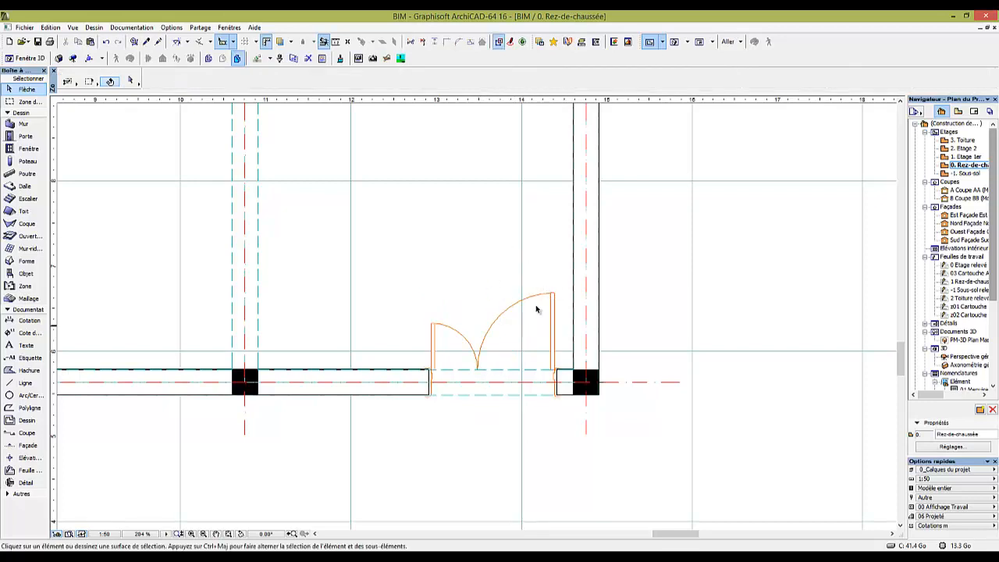
Inspect the mirrored double door from outside in the 3D view, then return to the ground-floor plan
scroll(546, 308, "down", 5)
key("F3")
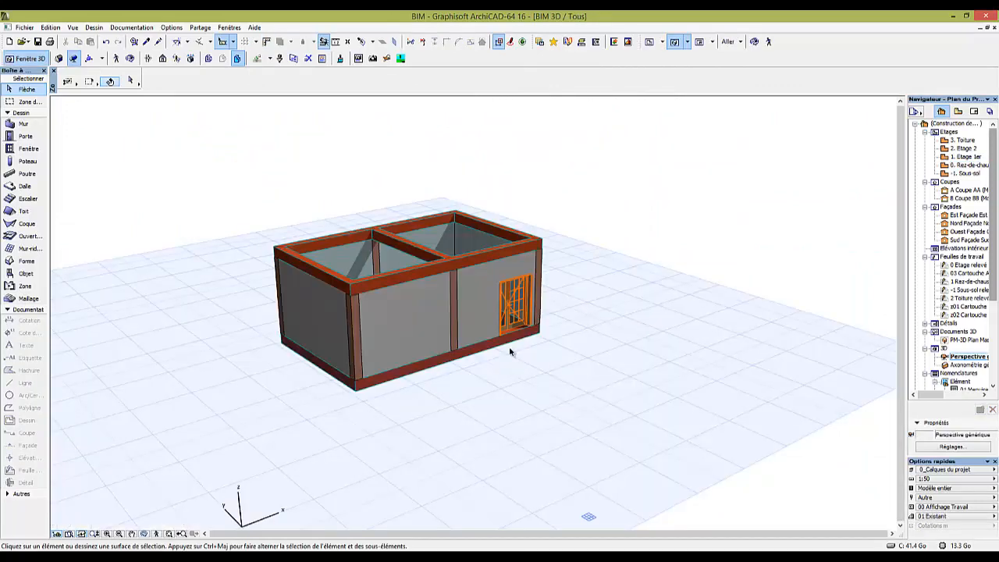
key("o")
left_click_drag(557, 357, 335, 300)
scroll(542, 314, "up", 4)
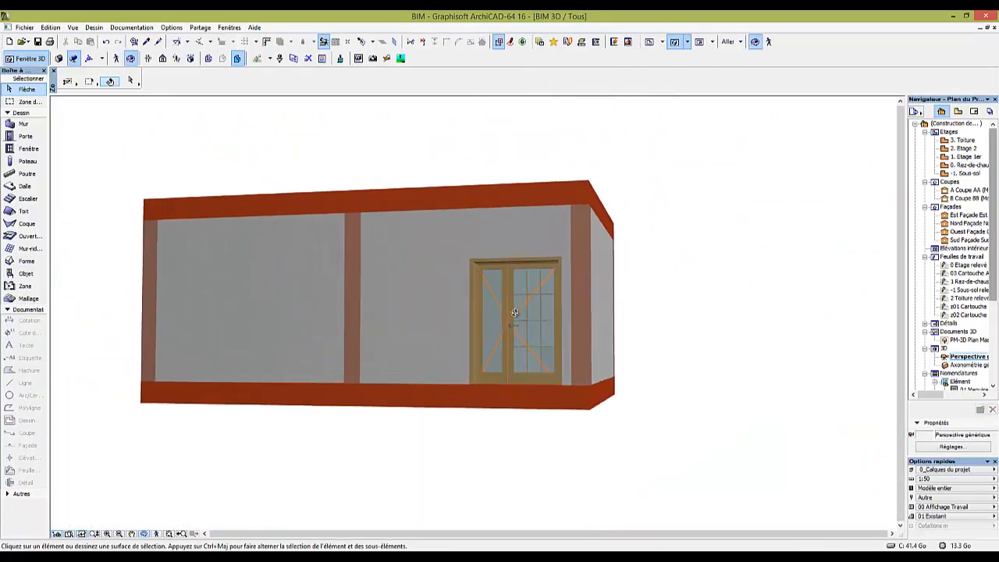
left_click_drag(514, 313, 665, 330)
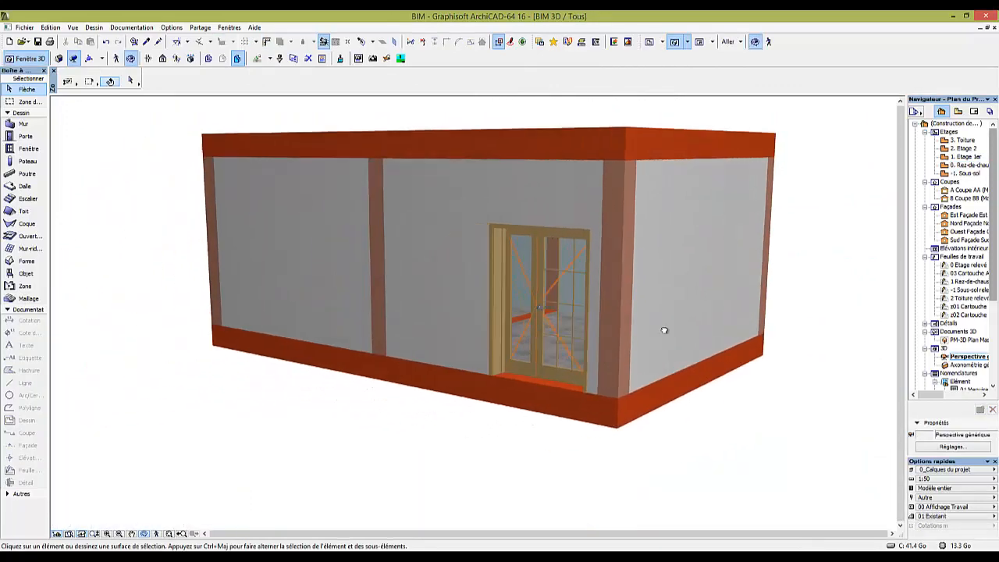
key("F2")
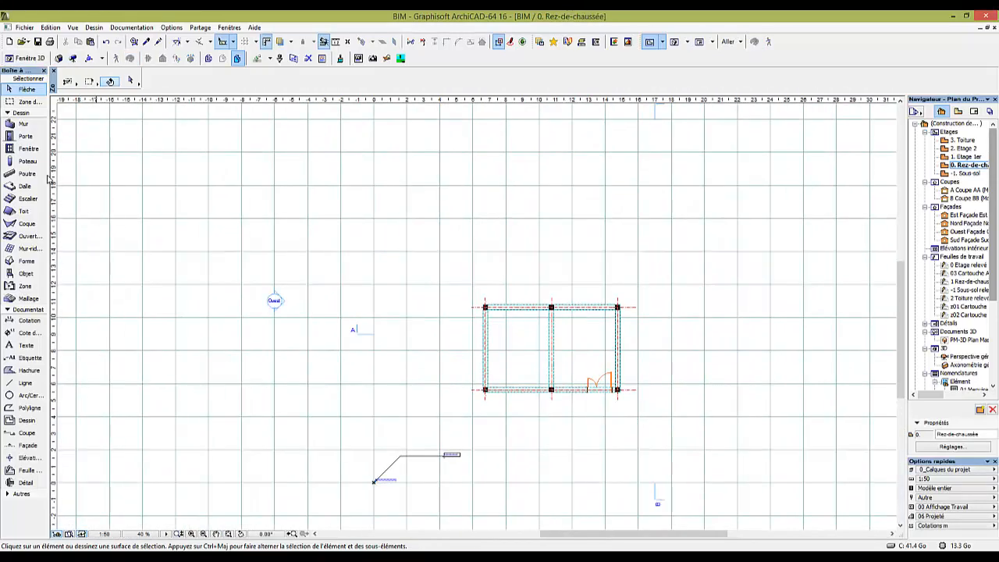
Choose the two-leaf sliding window from the Fenêtres coulissantes 16 library as the default window
double_click(28, 148)
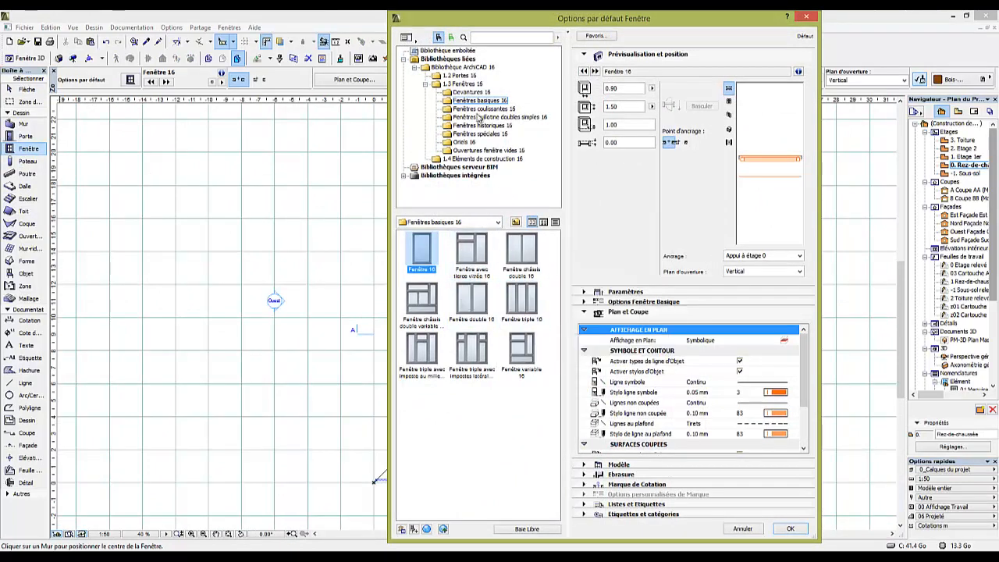
left_click(482, 109)
left_click(429, 260)
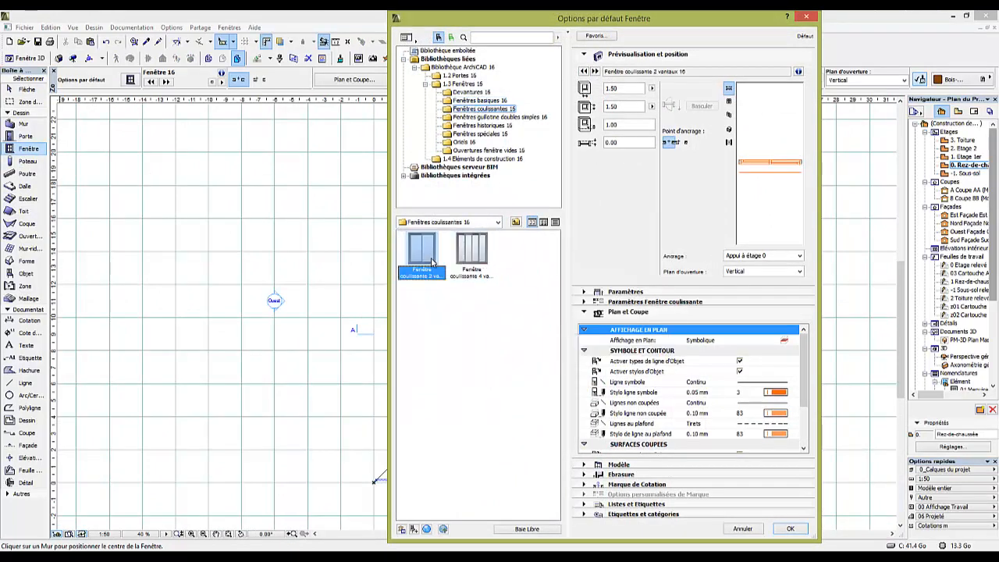
Enable the exterior frame, interior frame, Appui and Tablette in the default sliding window's general options
left_click(602, 302)
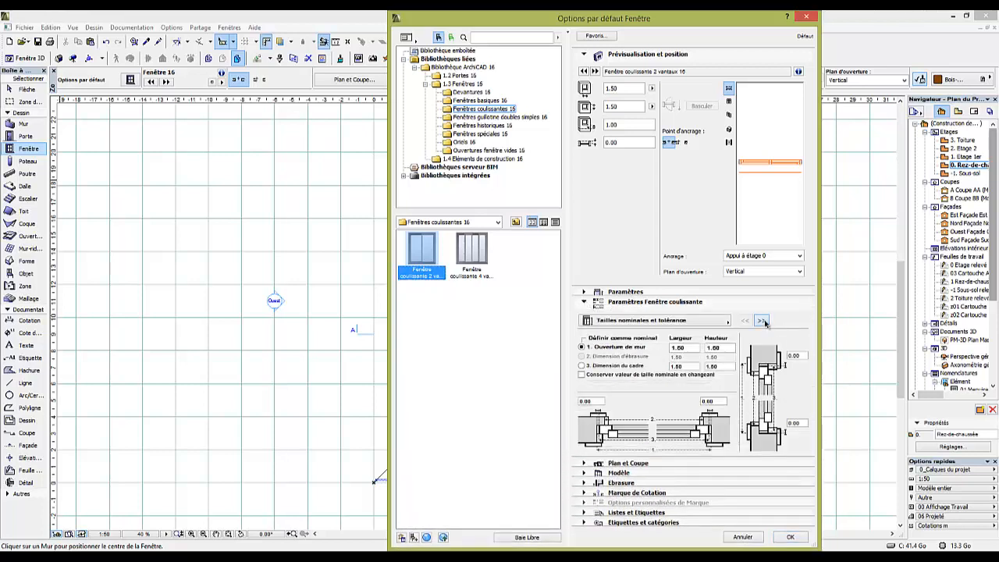
left_click(763, 321)
left_click(762, 321)
left_click(760, 322)
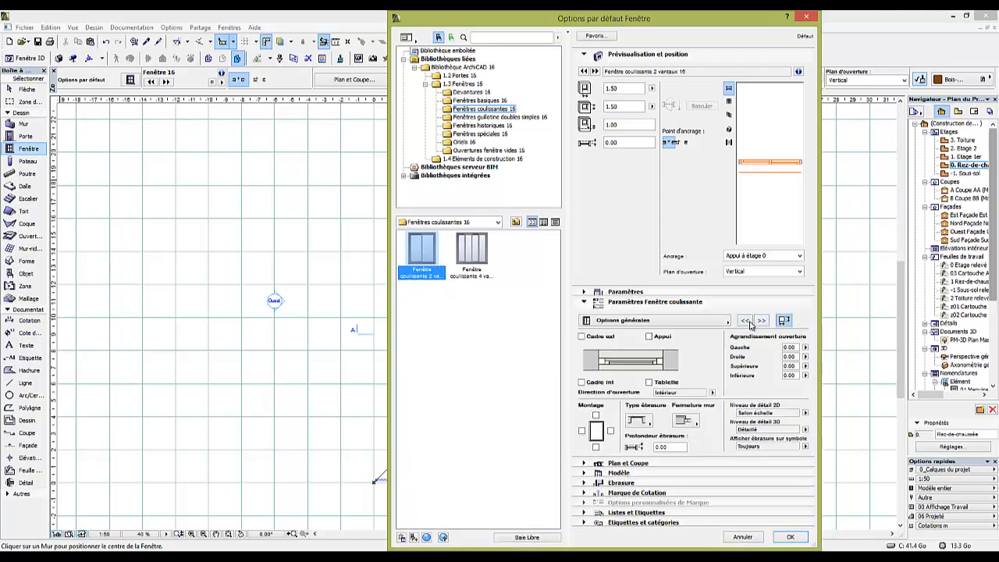
left_click(581, 382)
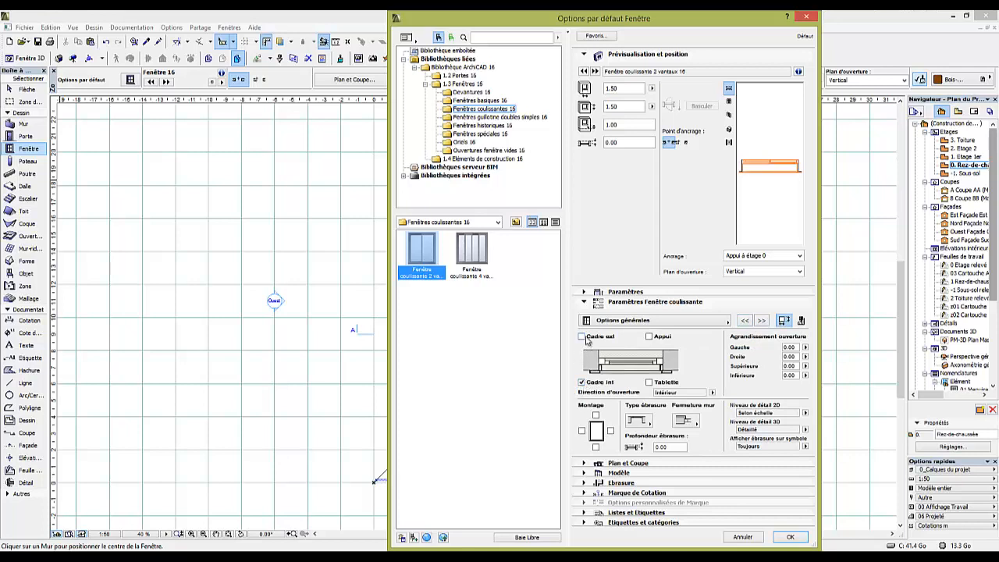
left_click(583, 336)
left_click(649, 336)
left_click(650, 383)
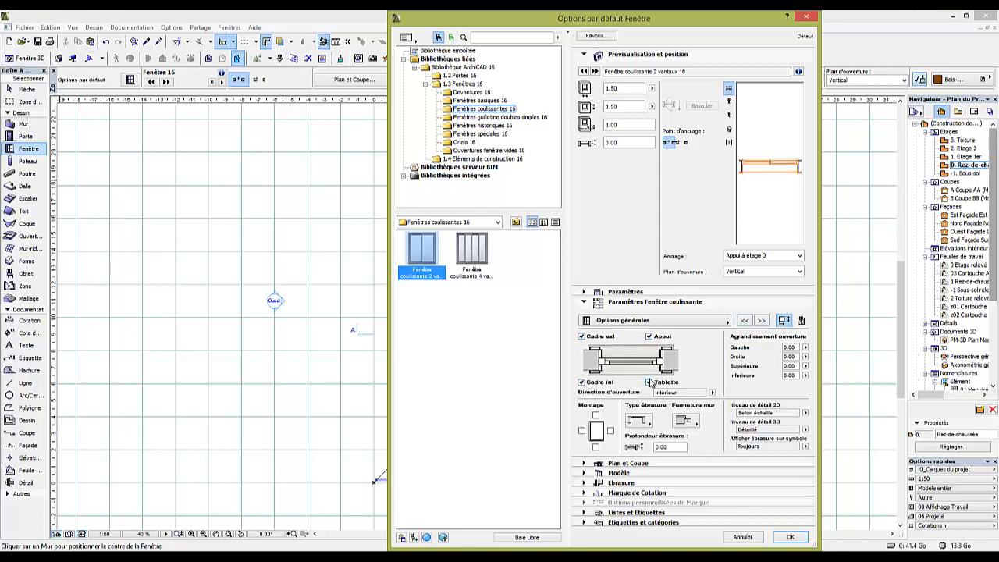
Give the default window's main sash the A carreaux style and accept the window settings
left_click(762, 321)
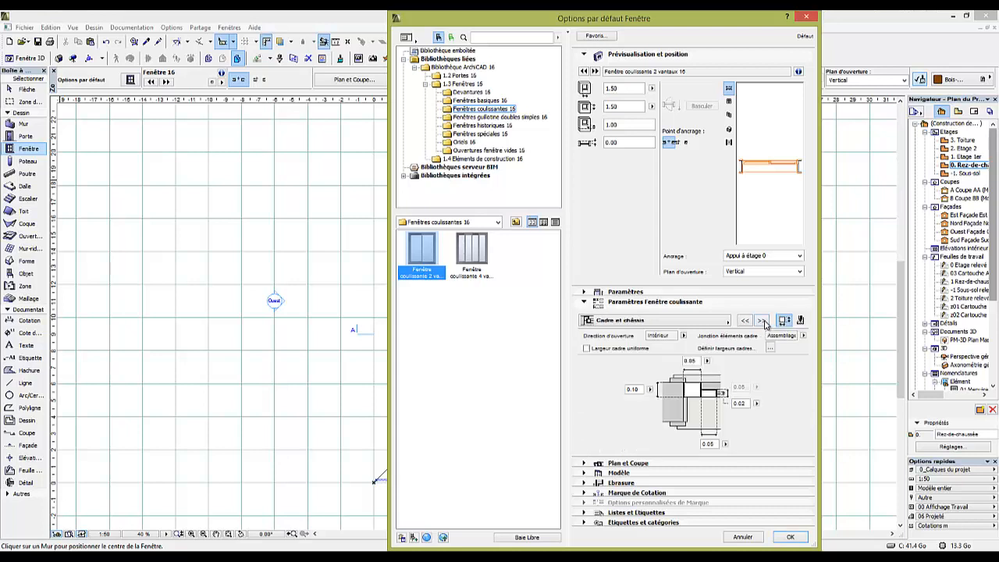
left_click(762, 320)
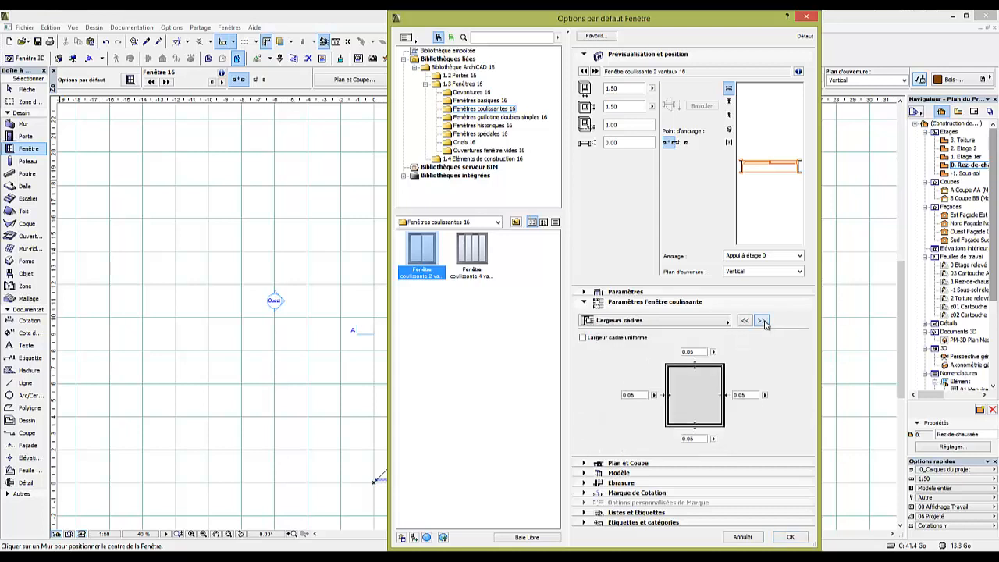
left_click(762, 320)
left_click(685, 359)
left_click(722, 409)
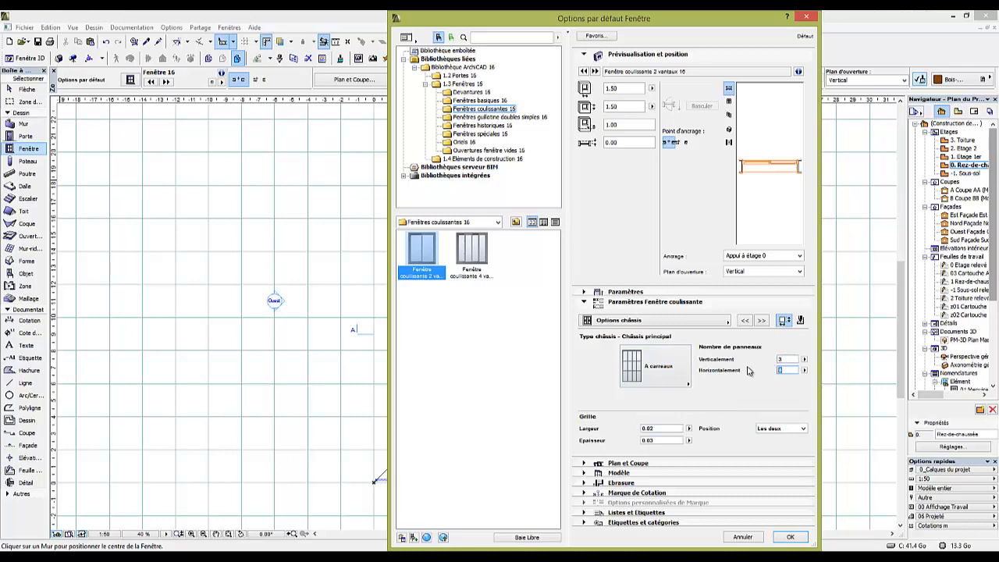
left_click(762, 321)
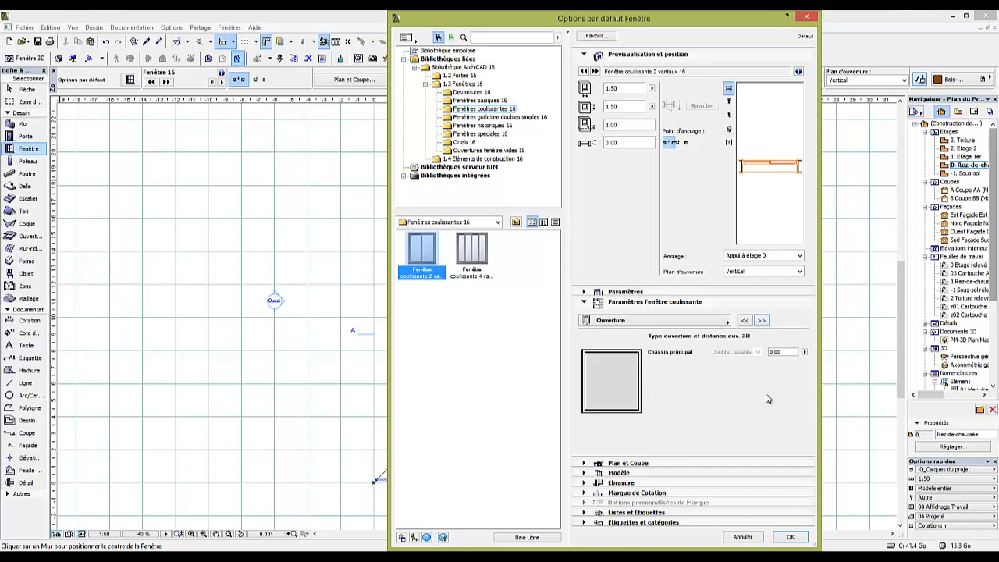
left_click(790, 537)
Review the default window's sill height and accept the settings
scroll(605, 289, "up", 5)
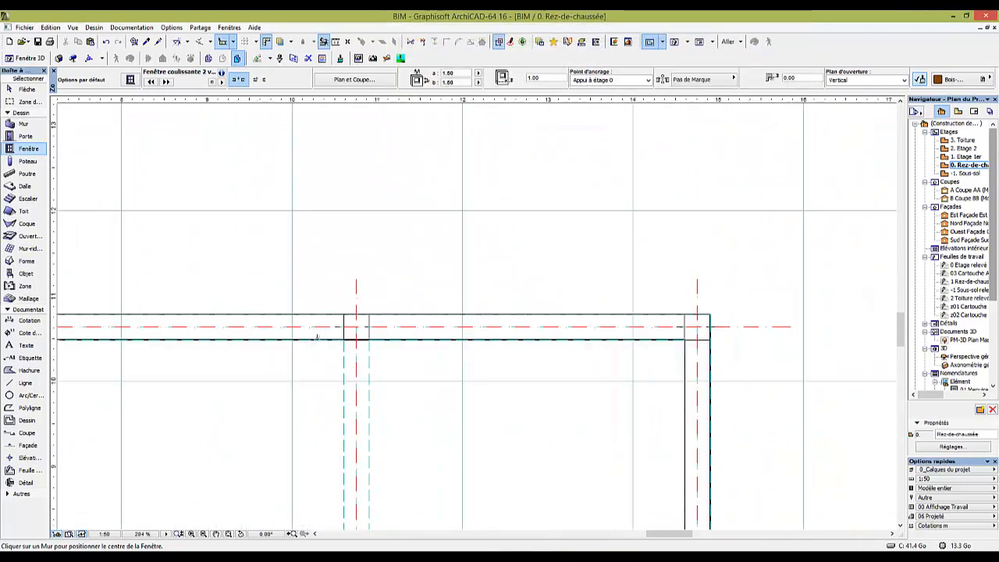
double_click(29, 149)
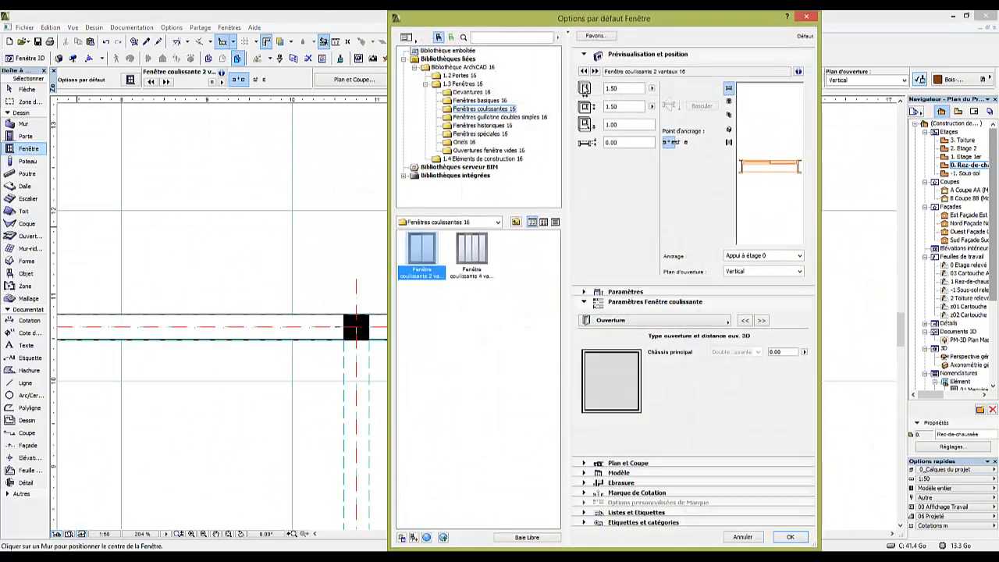
double_click(630, 129)
left_click(790, 537)
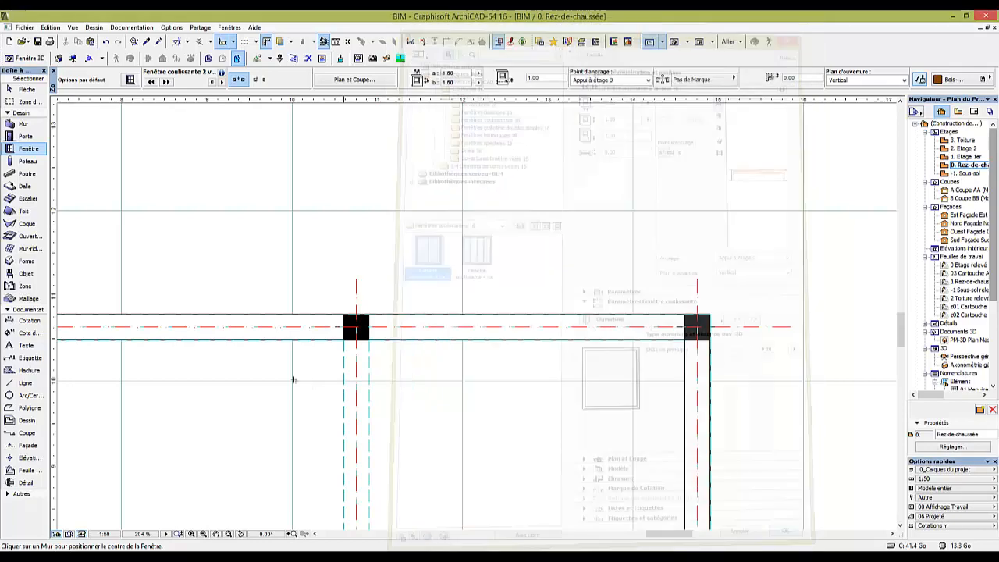
Place the sliding window in the upper wall's left bay, near the corner column
scroll(294, 379, "down", 3)
middle_click_drag(307, 371, 557, 359)
scroll(446, 348, "up", 3)
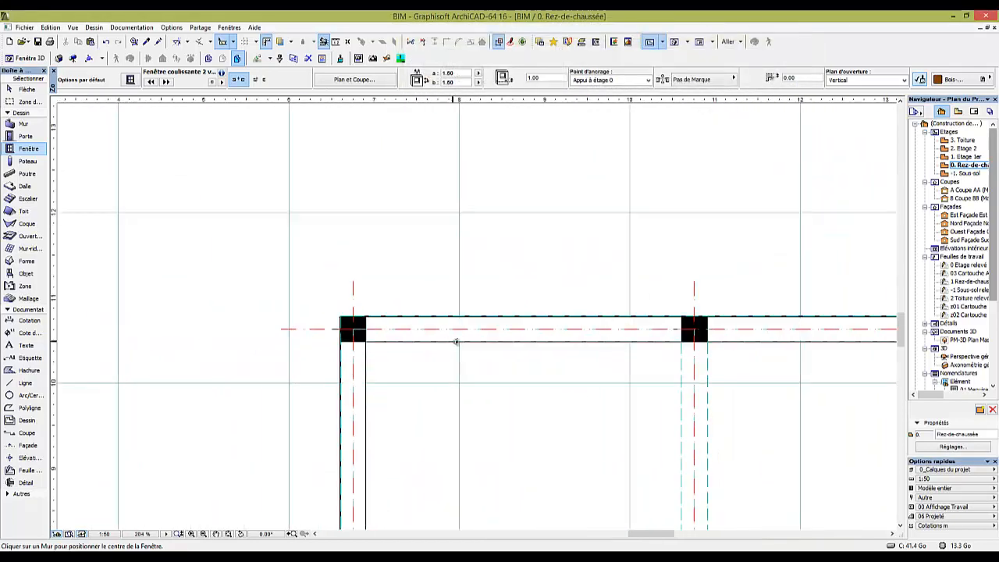
left_click(455, 342)
left_click(463, 378)
key("shift")
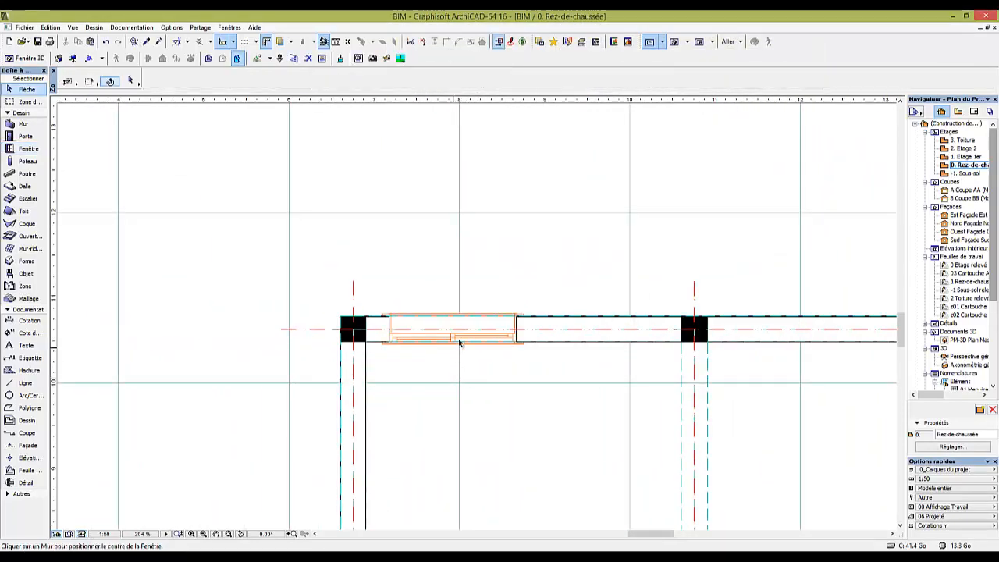
Translate the window along the upper wall to the middle of the left bay
left_click(457, 341)
key("ctrl+d")
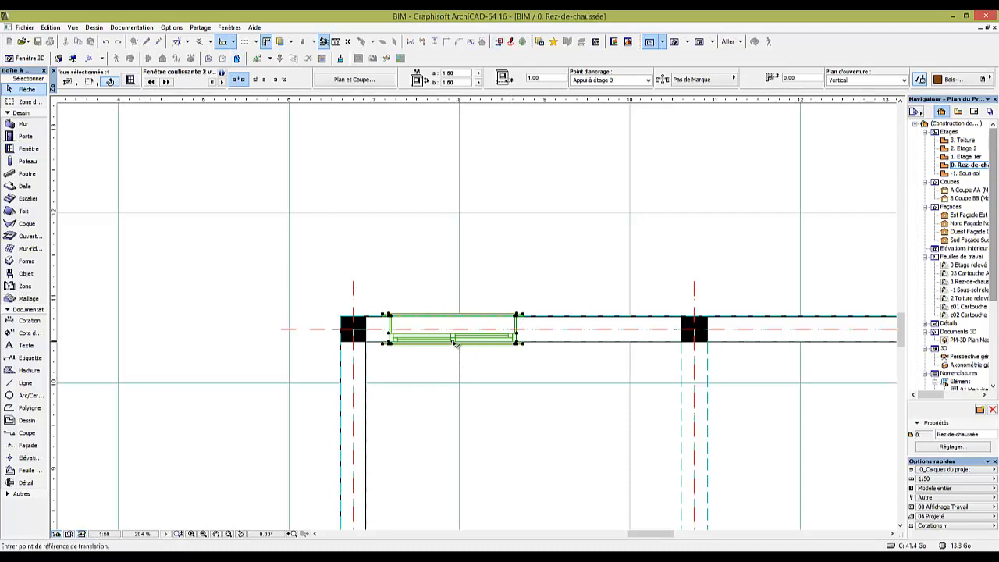
left_click(454, 343)
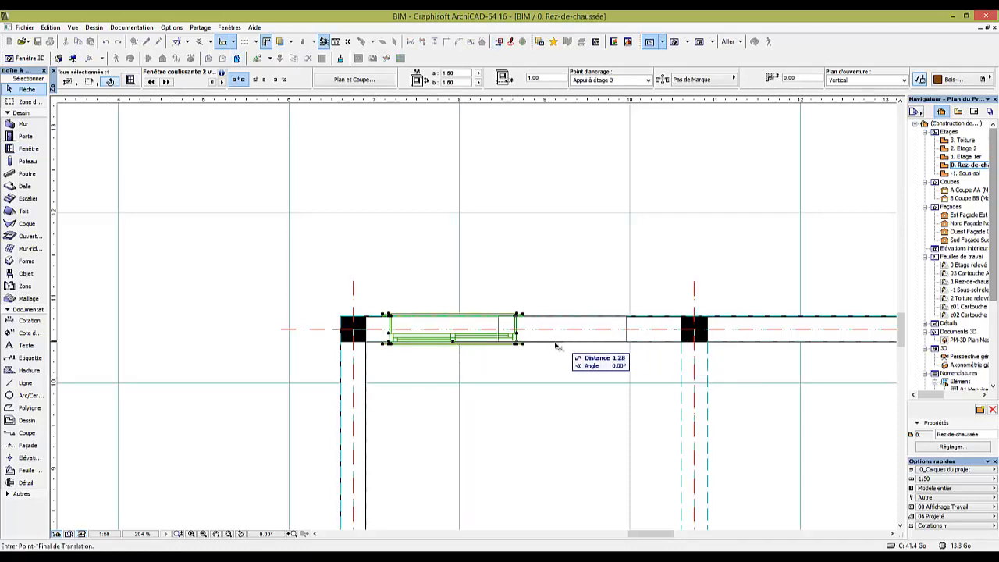
left_click(532, 343)
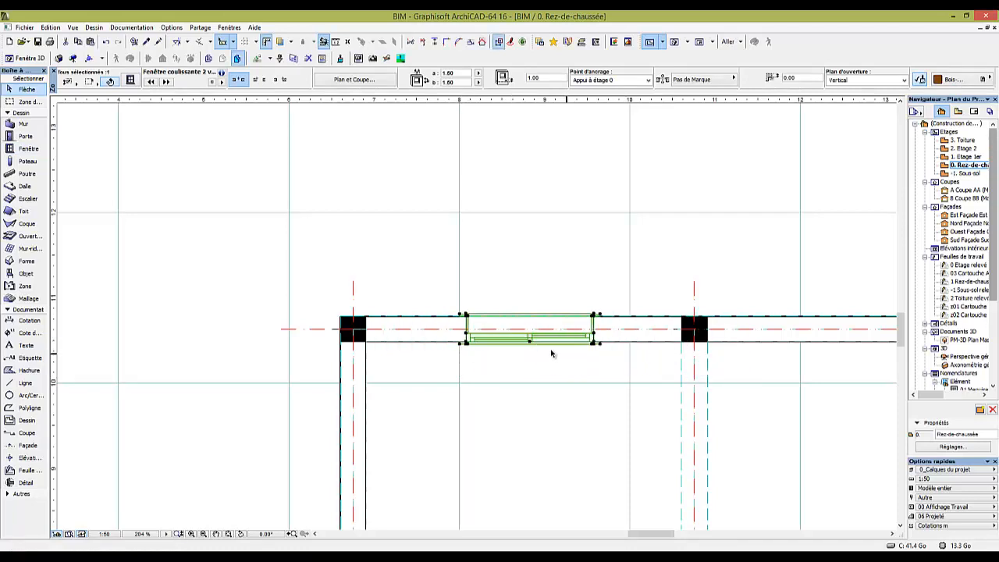
left_click(551, 354)
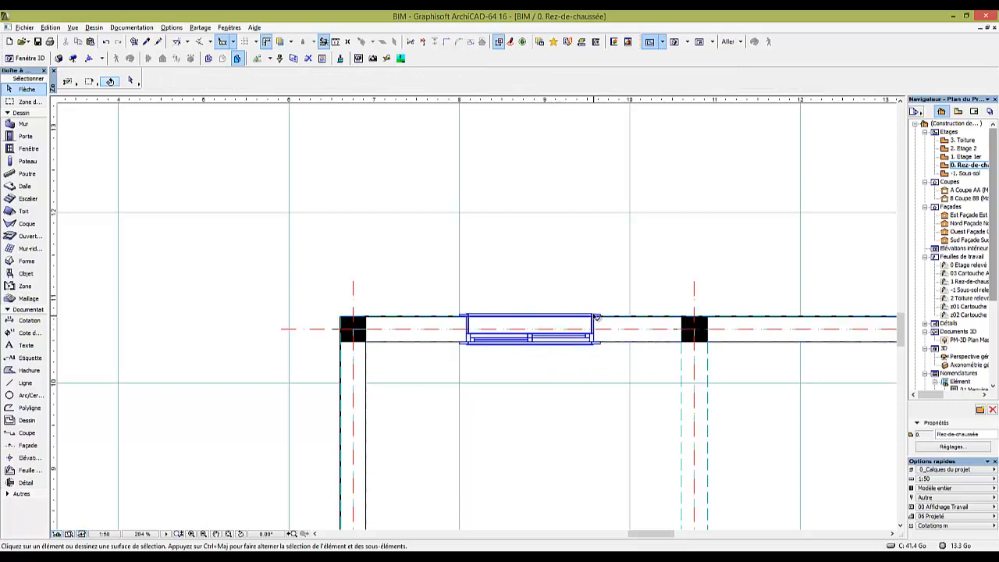
Reuse the placed window's settings to insert a second sliding window midway along the upper wall's right bay
left_click(593, 315, "alt")
middle_click_drag(713, 334, 331, 308)
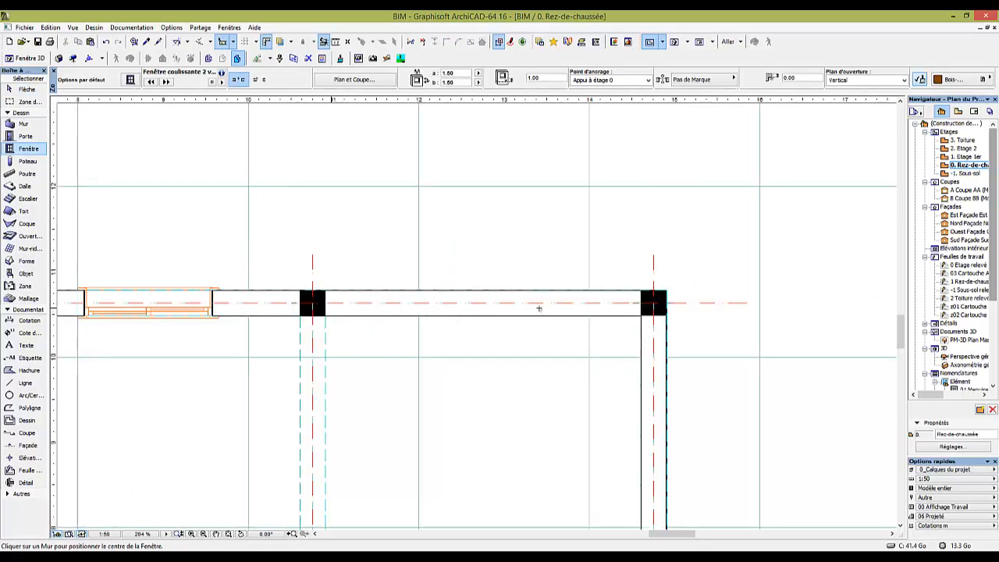
left_click(491, 316)
Inspect both windows from above in the 3D view, then return to the ground-floor plan
key("F3")
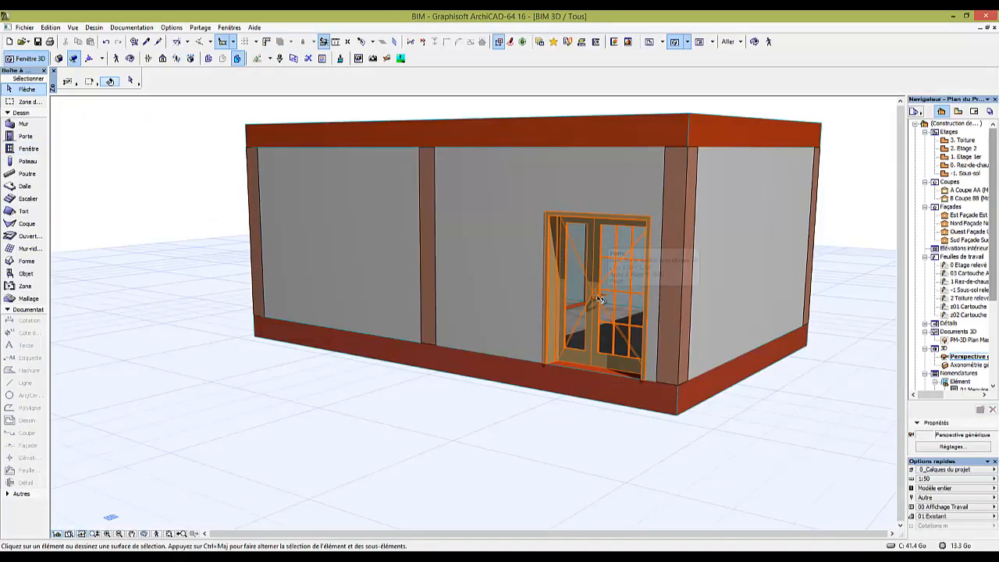
middle_click_drag(598, 299, 453, 335, "shift")
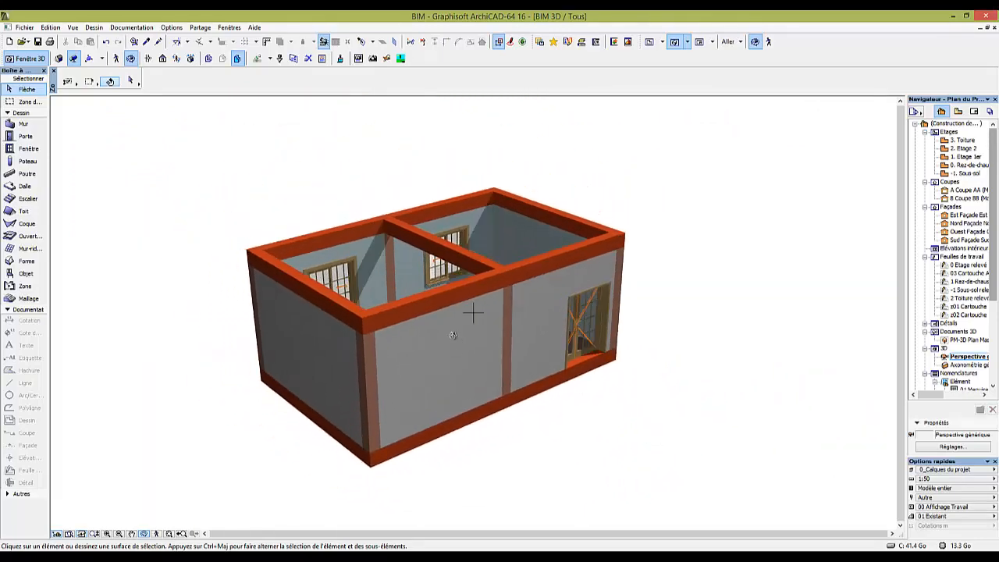
key("F2")
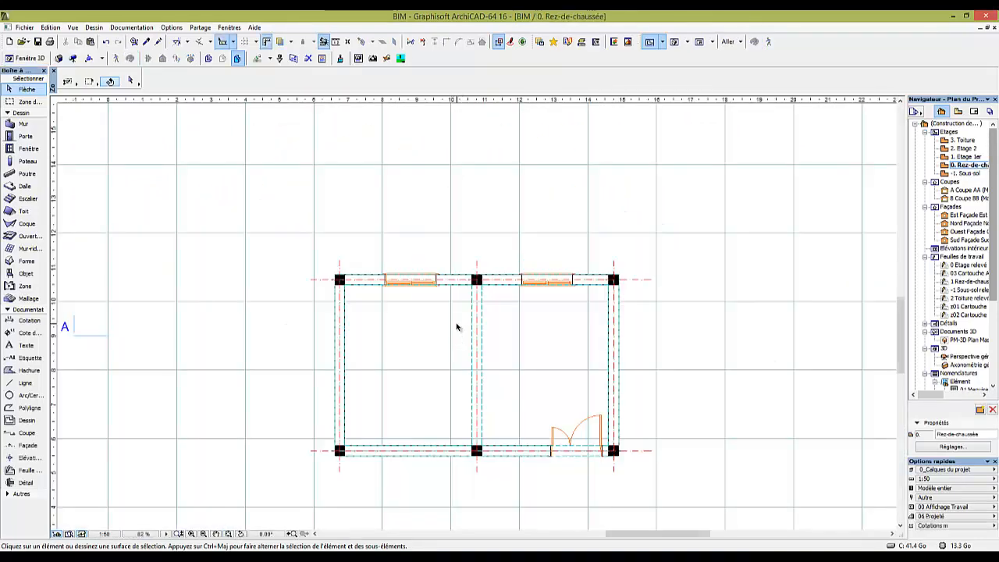
Choose the Chaise de bureau 1 16 object from the Chaises et sièges 16 library folder
scroll(459, 327, "up", 1)
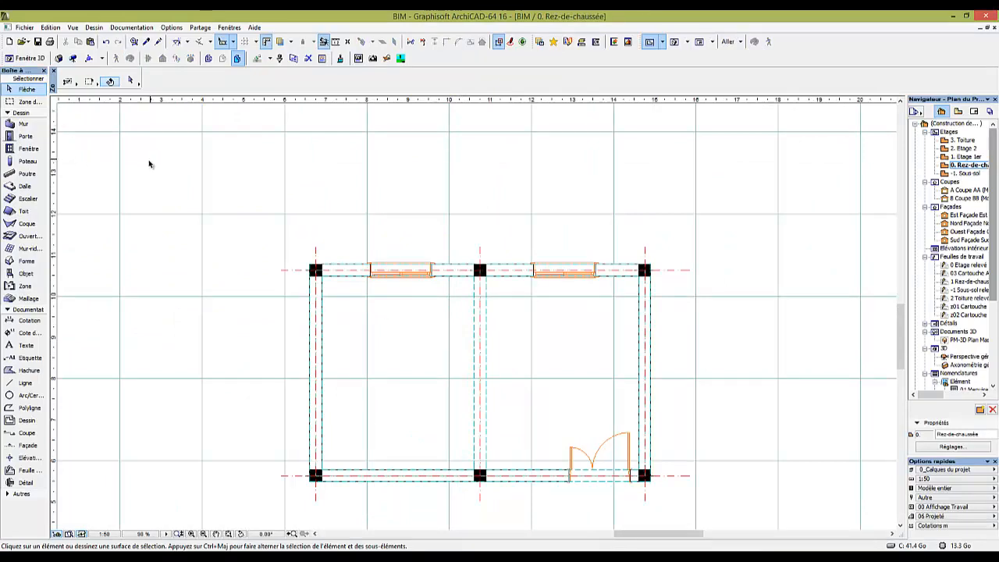
middle_click_drag(533, 326, 441, 256)
scroll(393, 201, "down", 2)
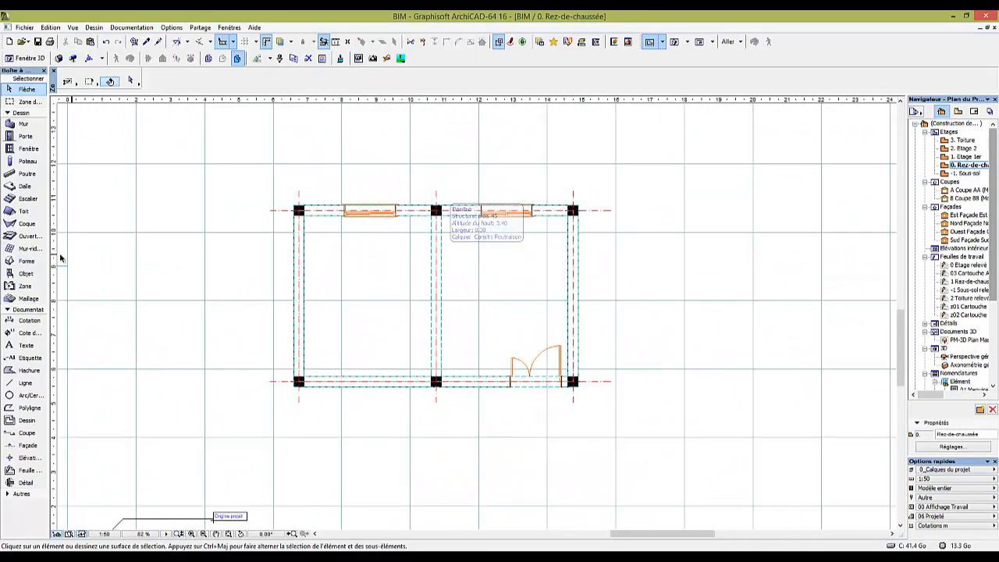
double_click(24, 275)
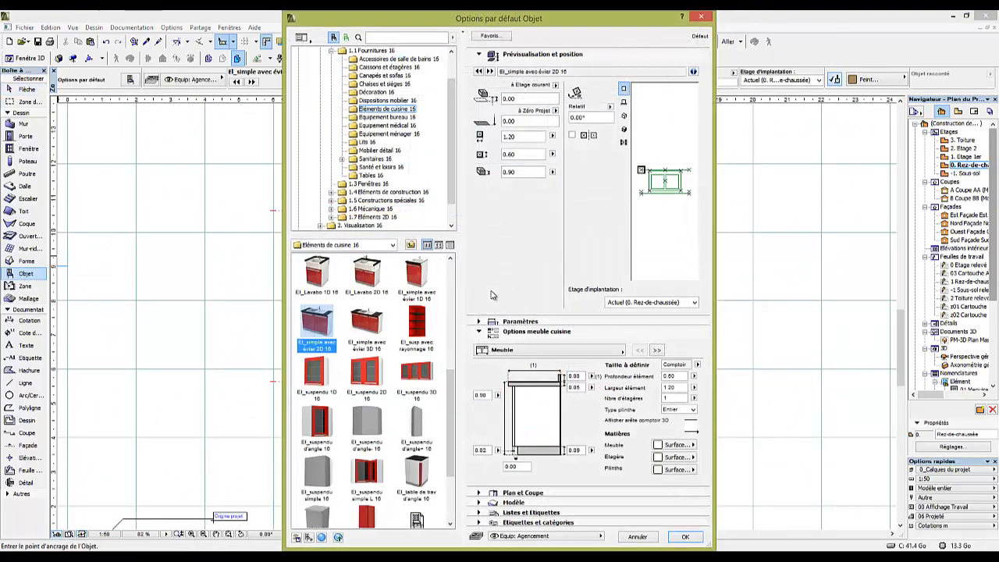
left_click_drag(453, 160, 454, 149)
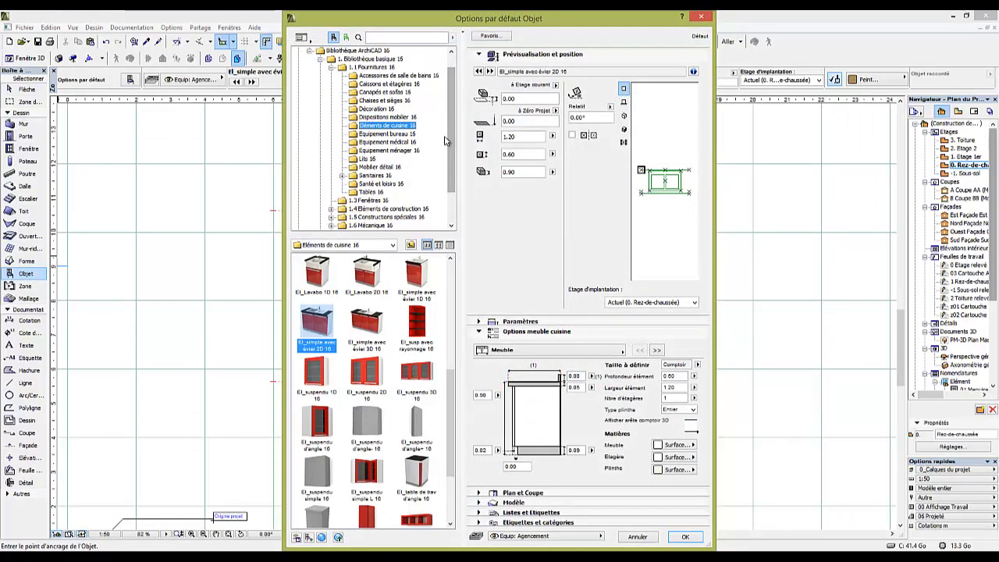
scroll(394, 134, "up", 1)
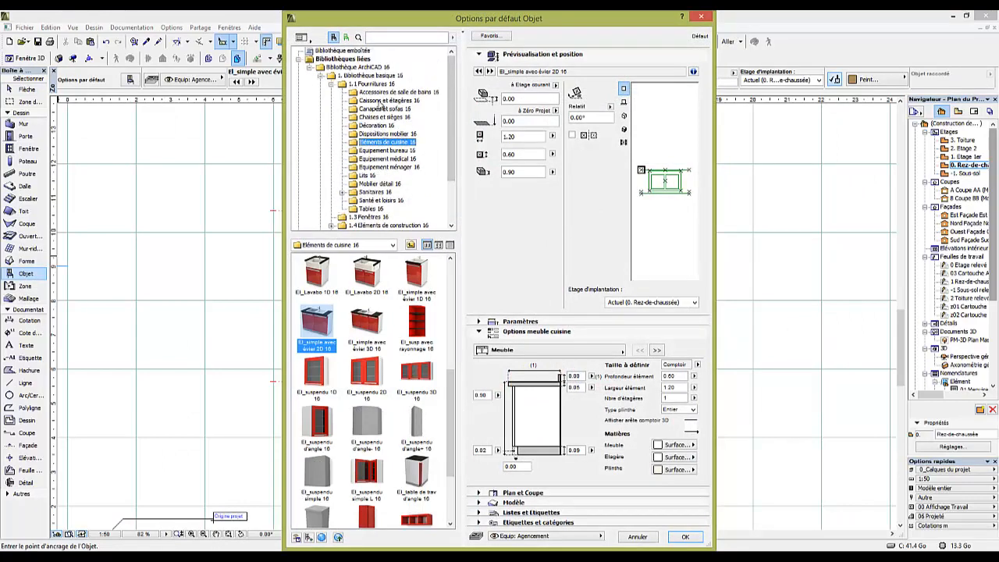
left_click(380, 100)
left_click(377, 93)
left_click(378, 101)
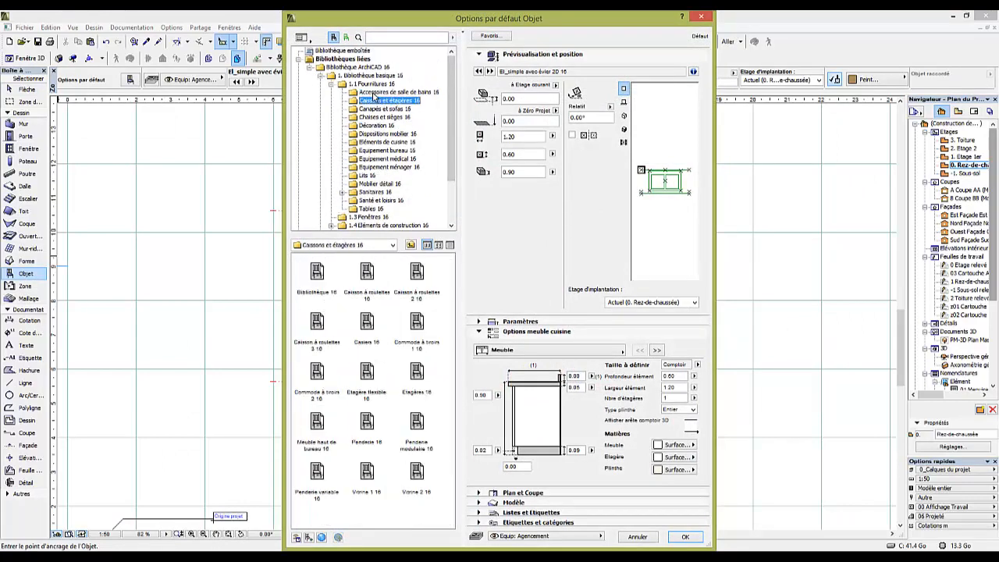
key("Down")
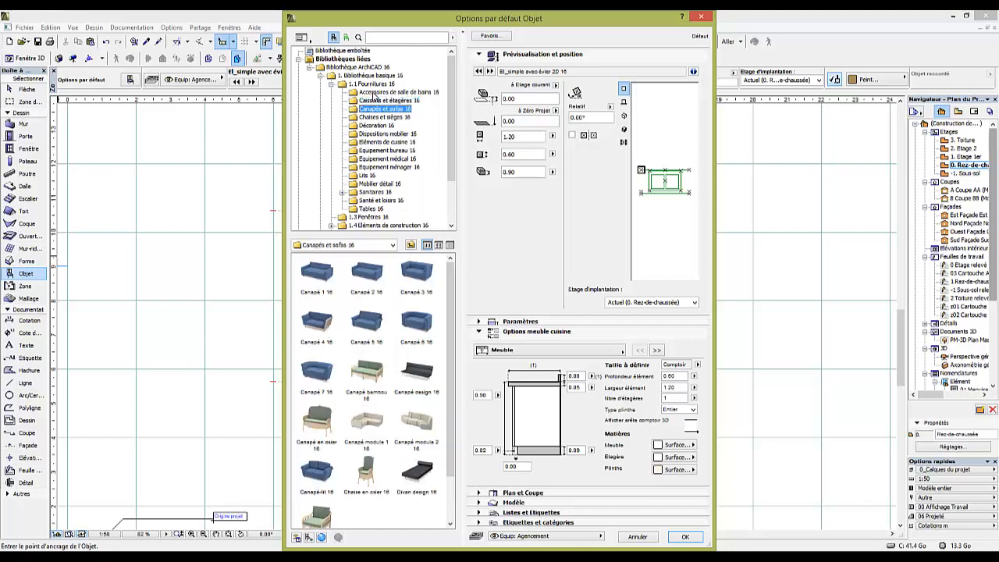
key("Down")
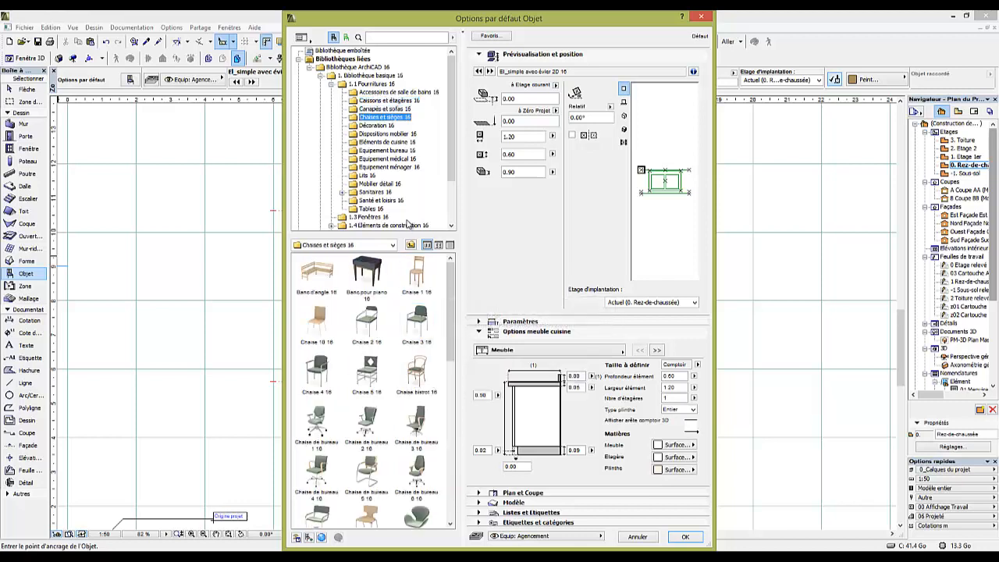
left_click(317, 426)
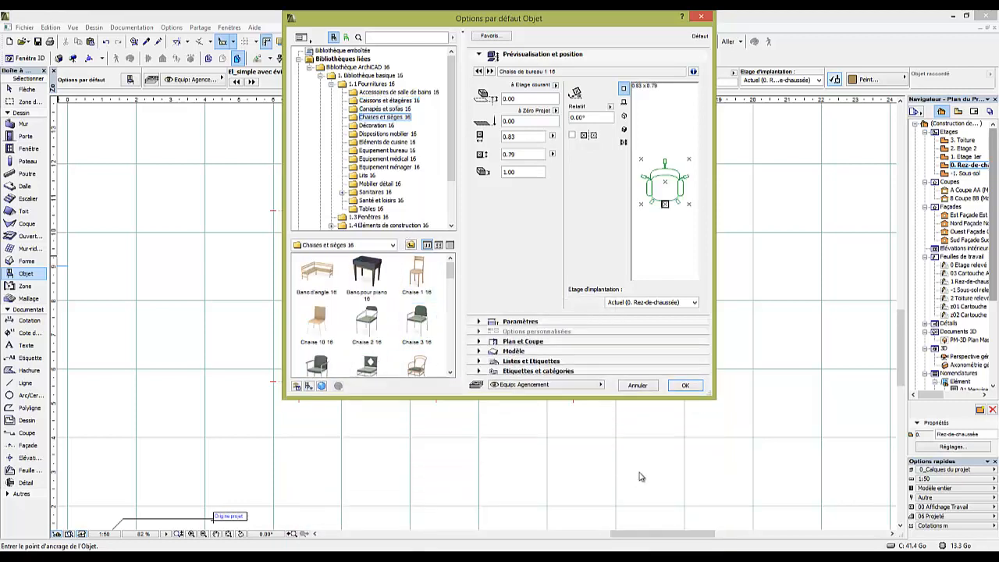
left_click(681, 388)
Place the office chair inside the right bay, near its upper-right corner column, and select it
scroll(592, 257, "up", 4)
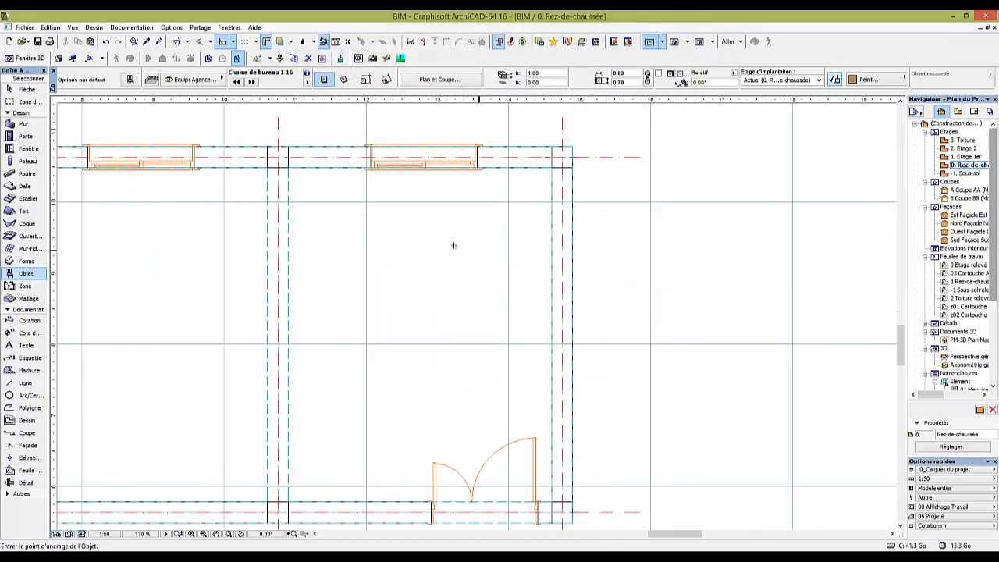
scroll(459, 248, "down", 2)
middle_click_drag(459, 250, 512, 248)
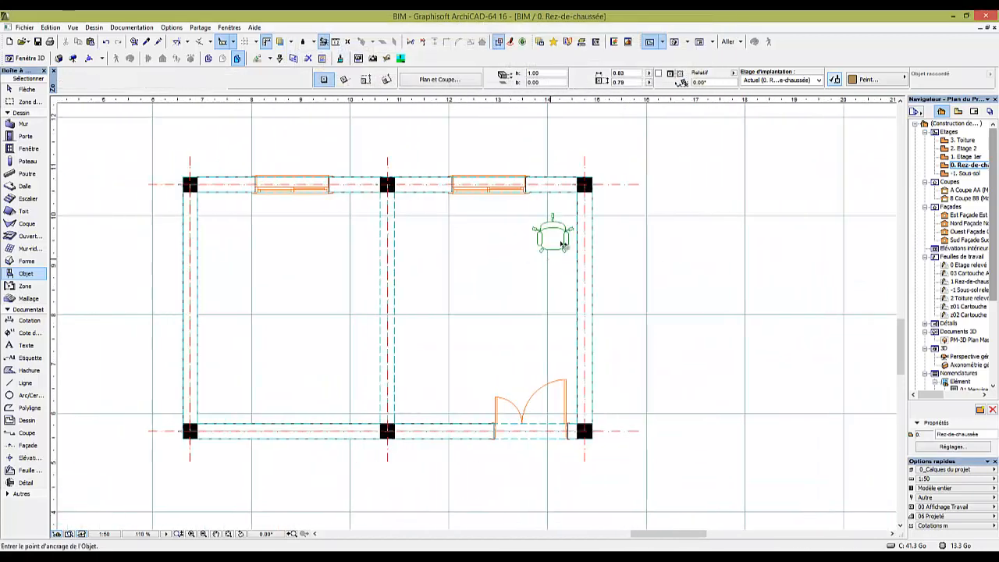
left_click(561, 246, "shift")
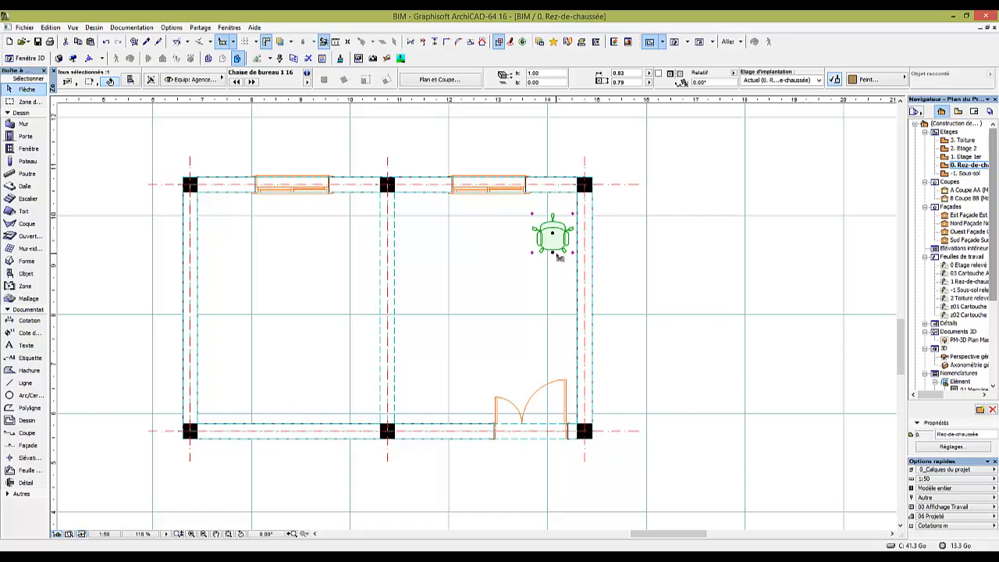
Rotate the office chair 90° clockwise about its centre and shift it slightly away from the corner column
key("ctrl+e")
left_click(553, 233)
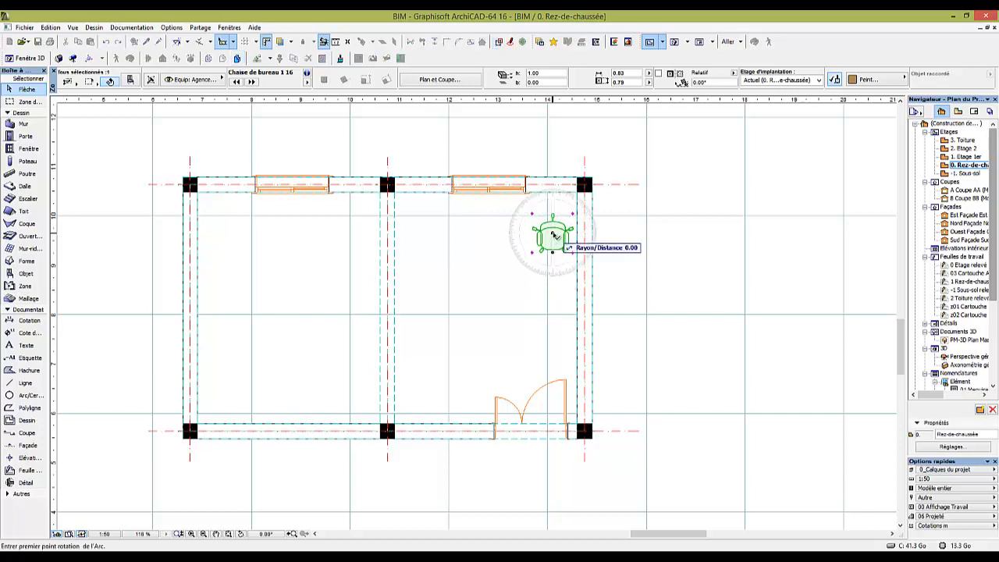
left_click(558, 280)
left_click(466, 241)
left_click(554, 239)
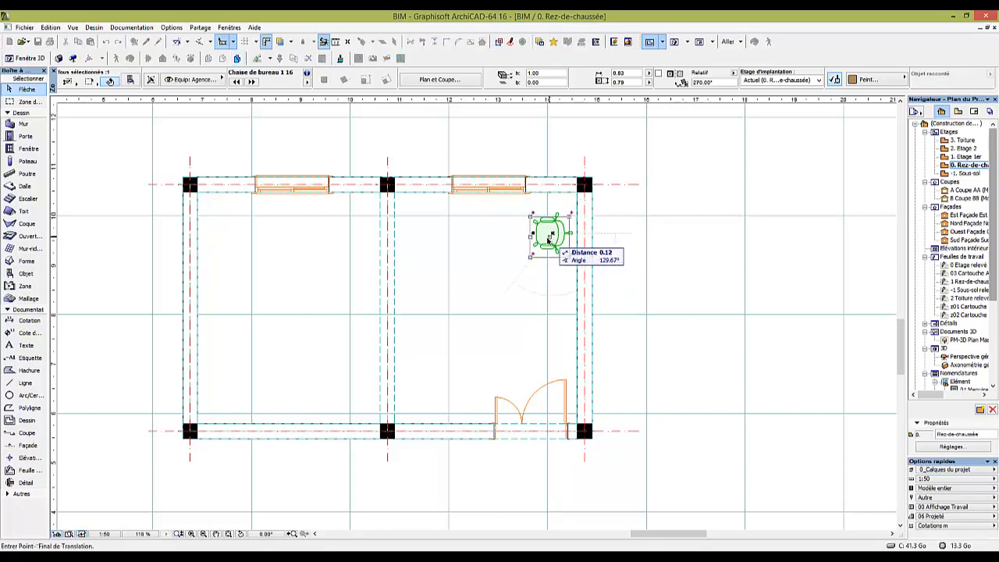
left_click(547, 247)
key("Escape")
Insert the Poste de travail de bureau unique 16 object from Dispositions mobilier 16 across the central wall line, below the middle column
double_click(26, 273)
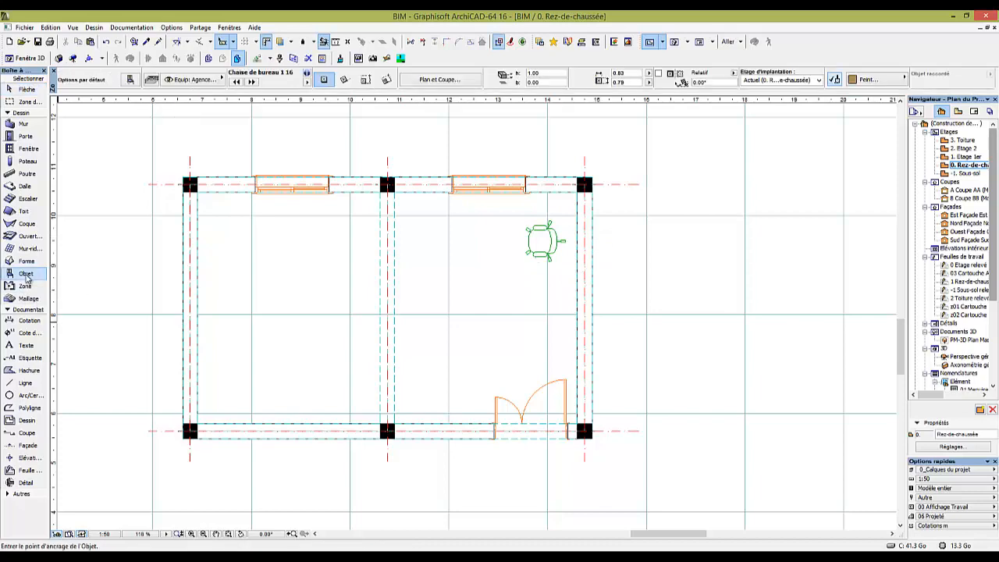
left_click_drag(451, 294, 456, 361)
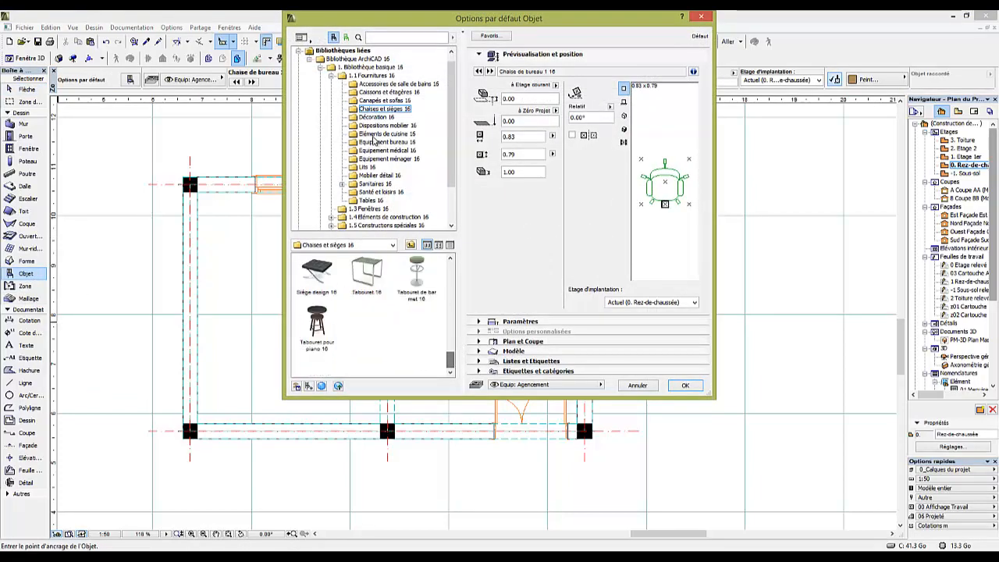
left_click(369, 125)
left_click(369, 118)
left_click(370, 126)
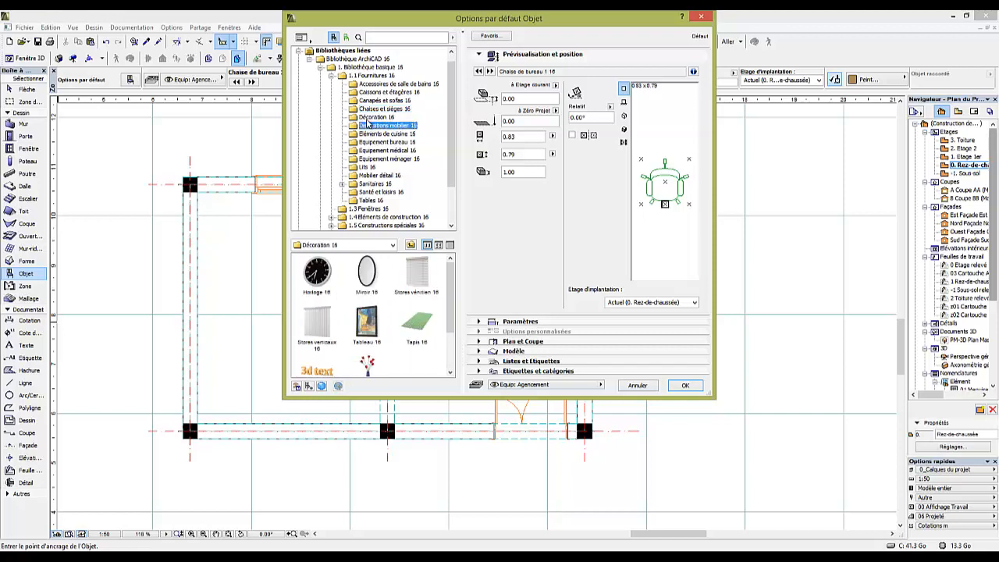
left_click_drag(451, 297, 458, 340)
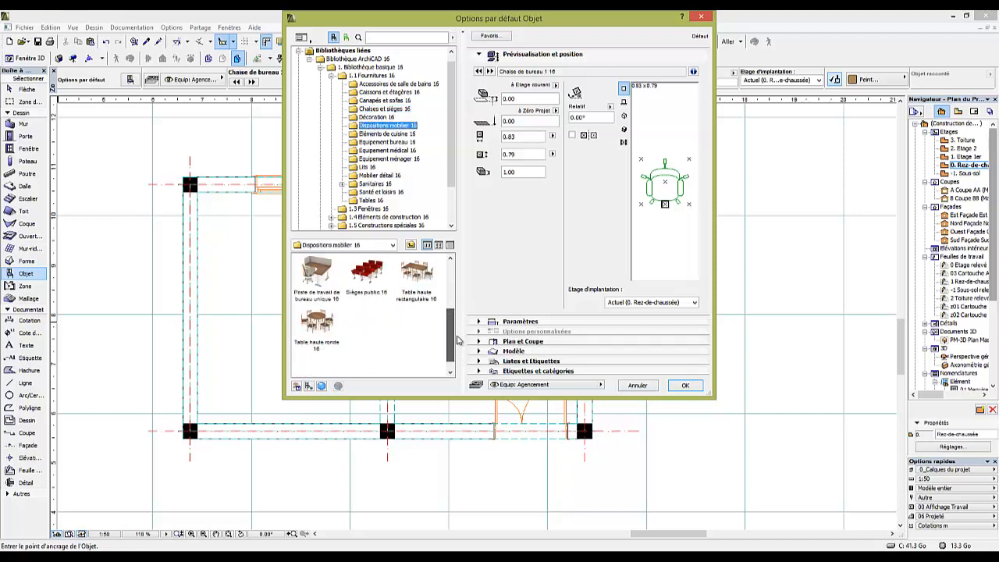
left_click(317, 277)
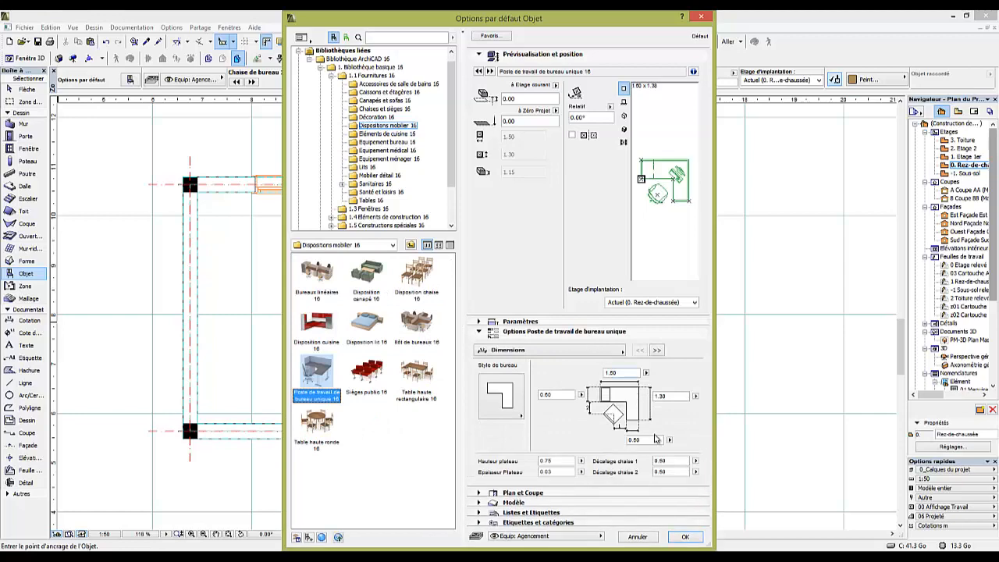
left_click(685, 537)
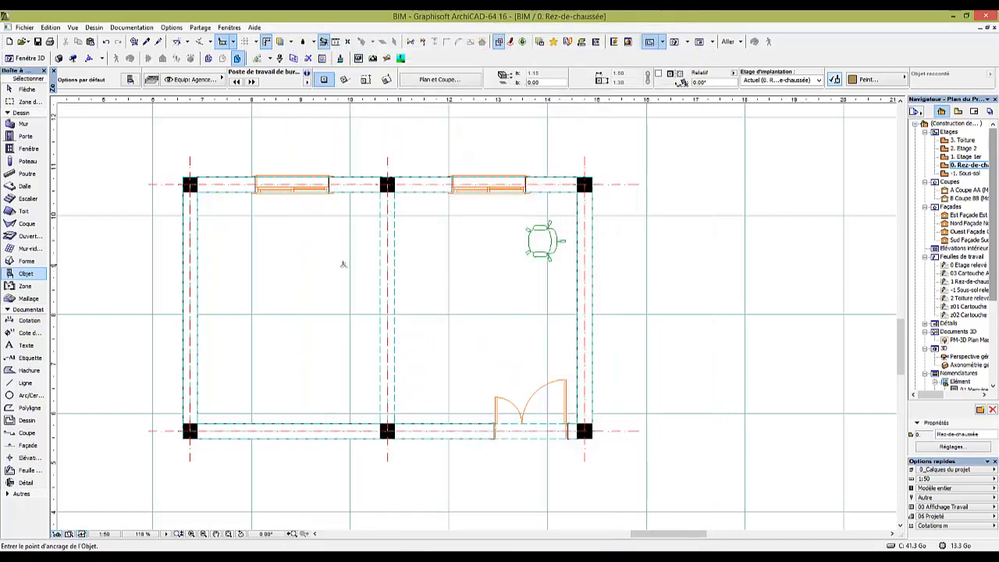
left_click(343, 265)
key("Escape")
Delete the standalone office chair from the right bay
left_click(553, 241)
key("Delete")
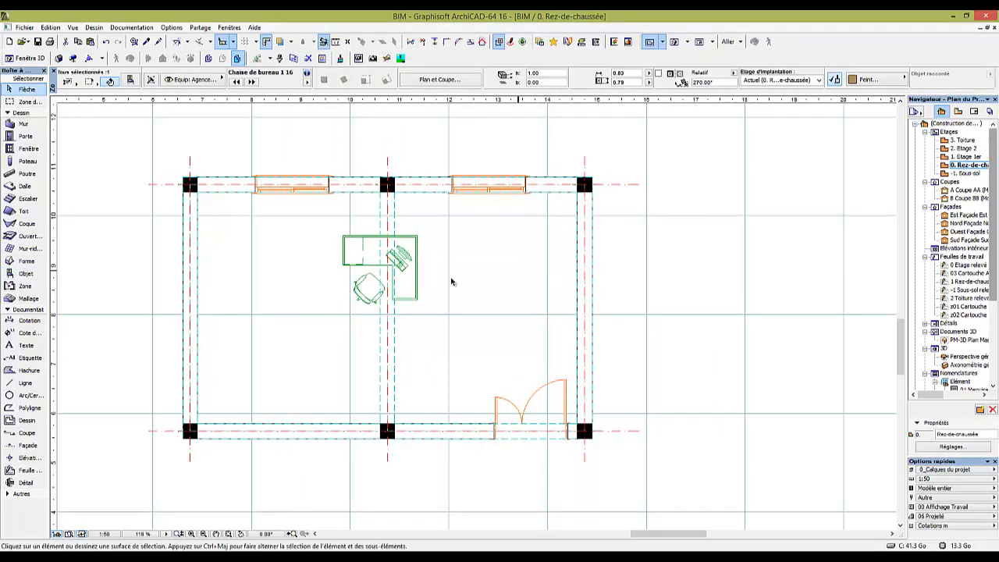
Mirror the workstation about a vertical axis into the right bay, then flip it about a horizontal axis
left_click(415, 240)
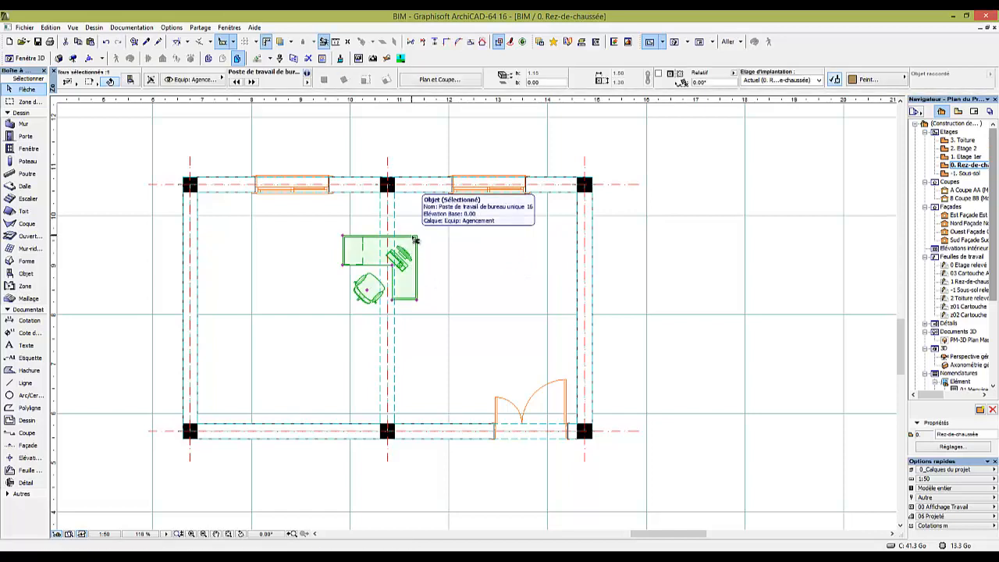
key("ctrl+m")
left_click(447, 274)
left_click(450, 242)
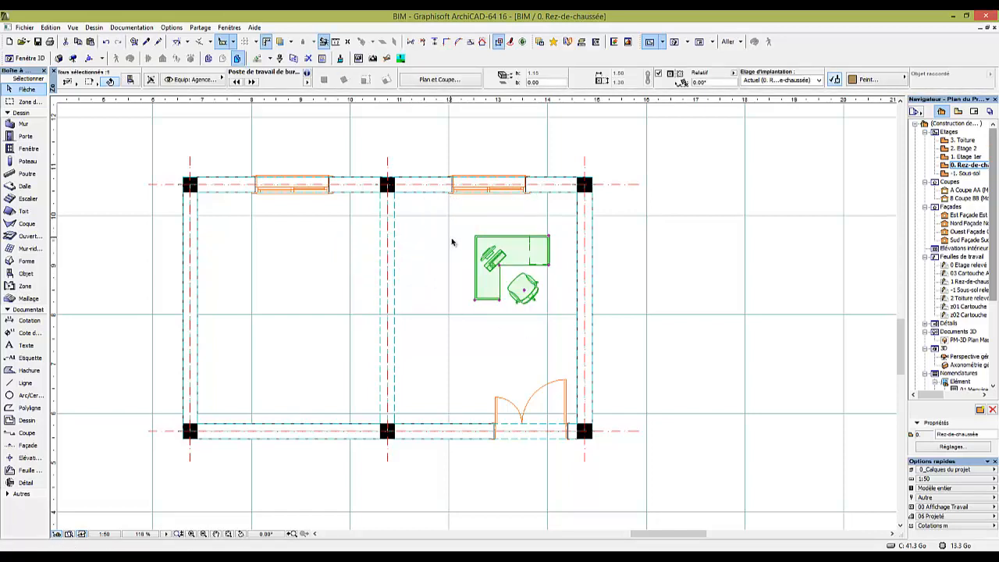
key("ctrl+m")
left_click(521, 277)
left_click(558, 275)
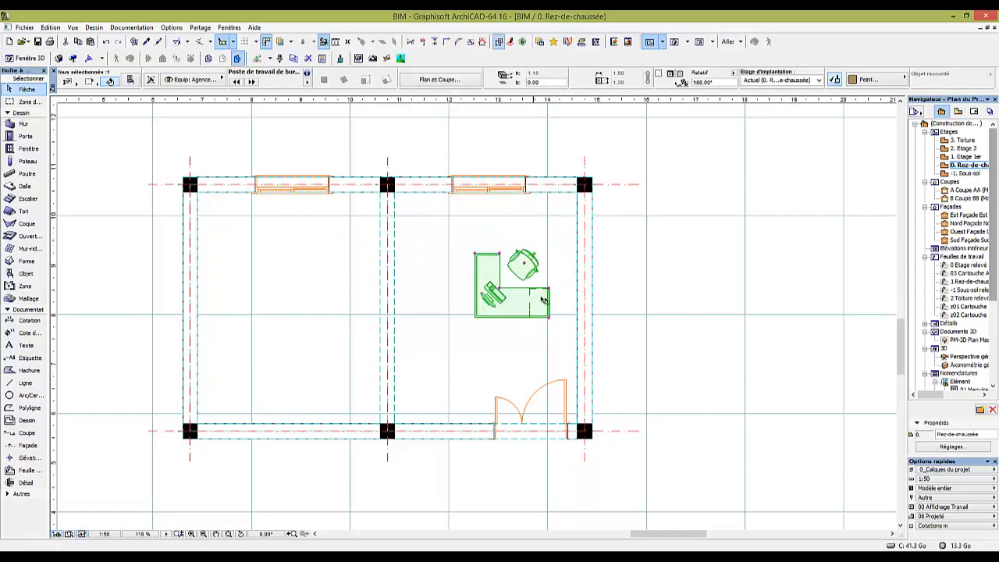
Shift the workstation slightly towards the upper wall and rotate it 90° clockwise about its inner desk corner
left_click(503, 297)
left_click(506, 272)
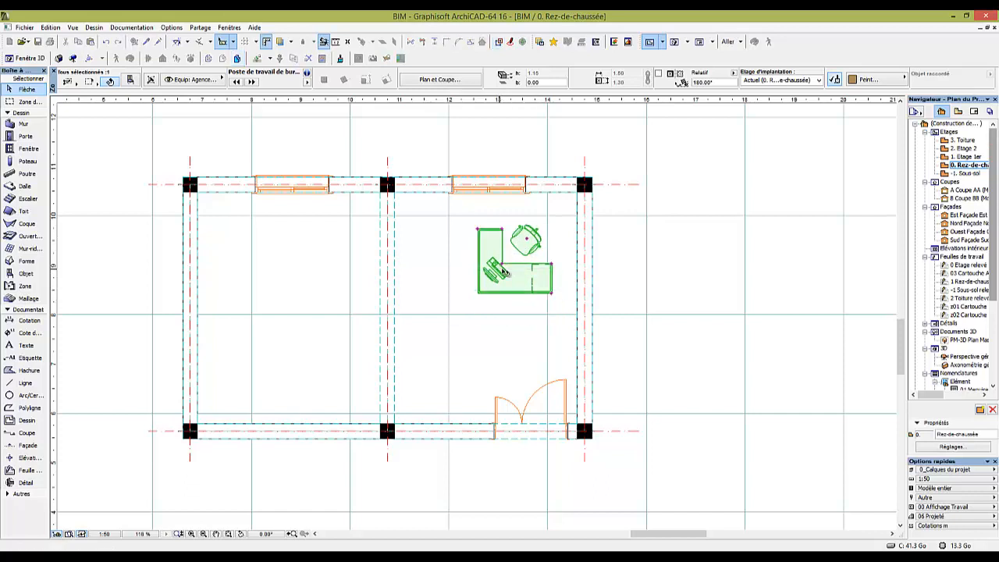
key("ctrl+e")
left_click(502, 263)
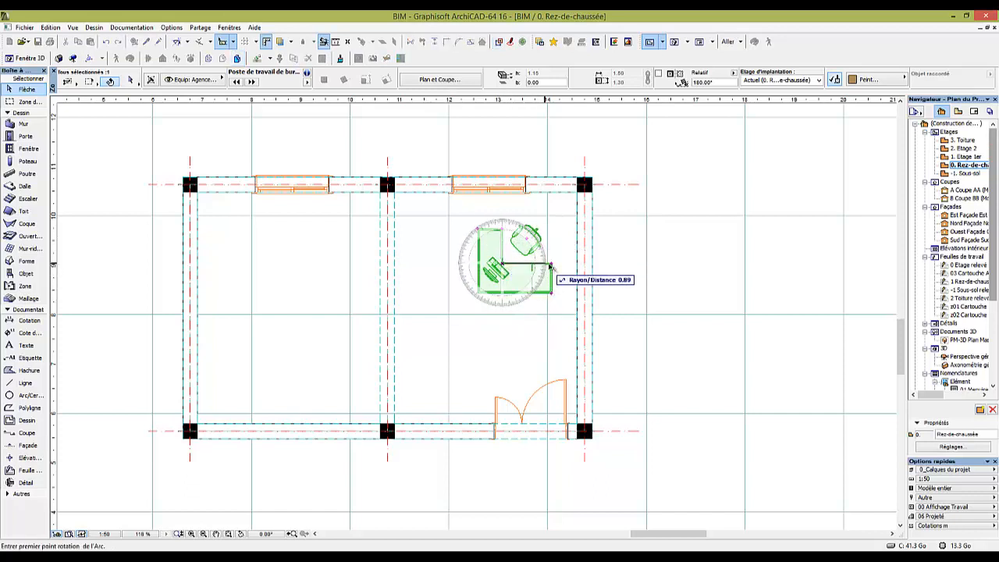
left_click(550, 264)
left_click(509, 325)
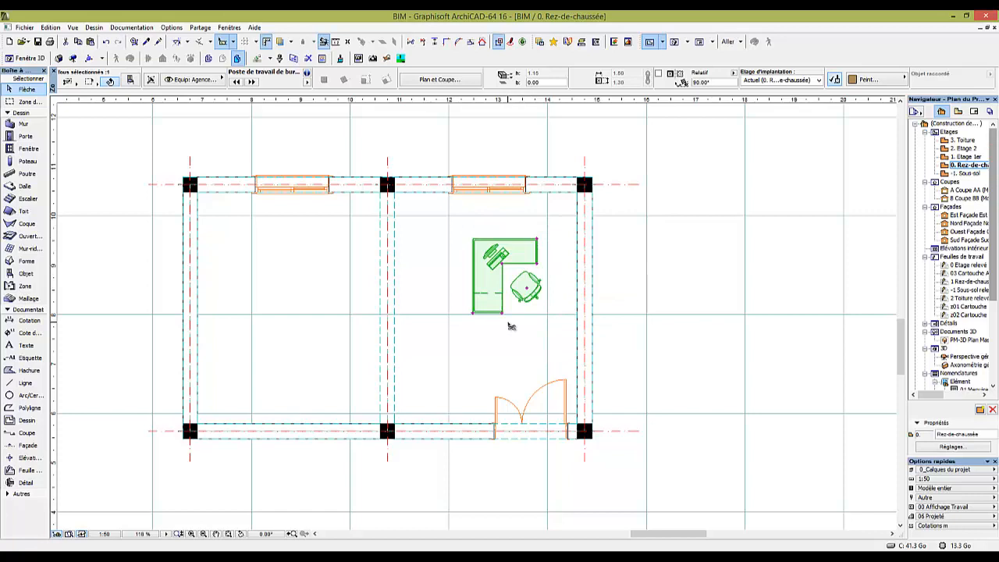
Move the workstation diagonally a short way towards the right bay's upper-right corner column and deselect it
key("ctrl+d")
left_click(527, 288)
left_click(537, 275)
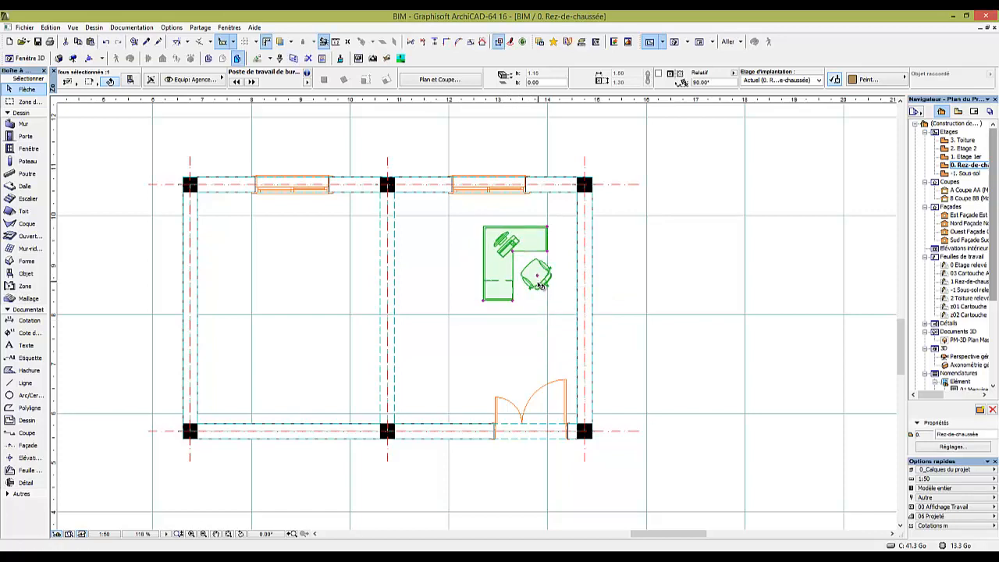
key("Escape")
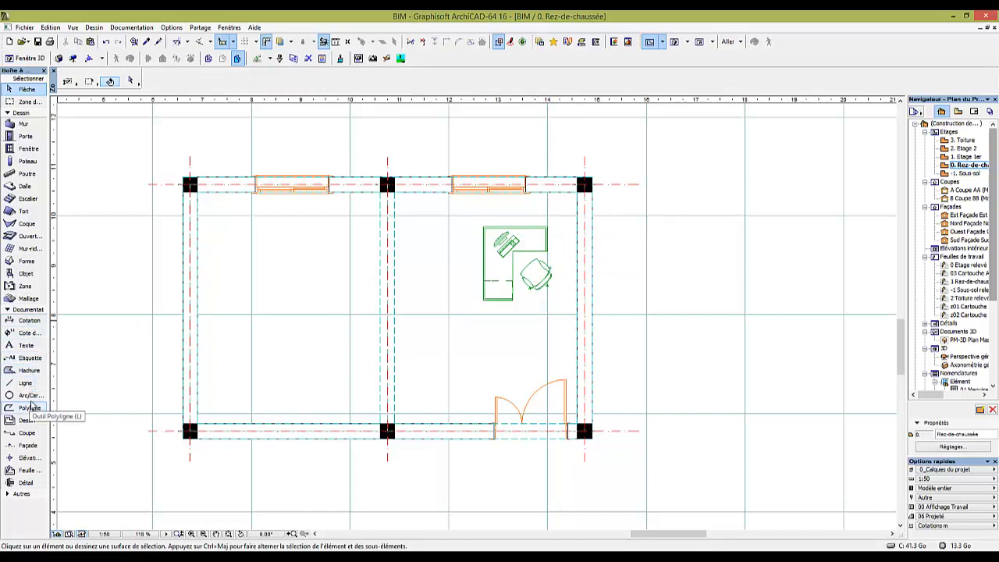
Open the default object settings and look through the furniture library folders from Eléments de cuisine 16 to Santé et loisirs 16
double_click(23, 275)
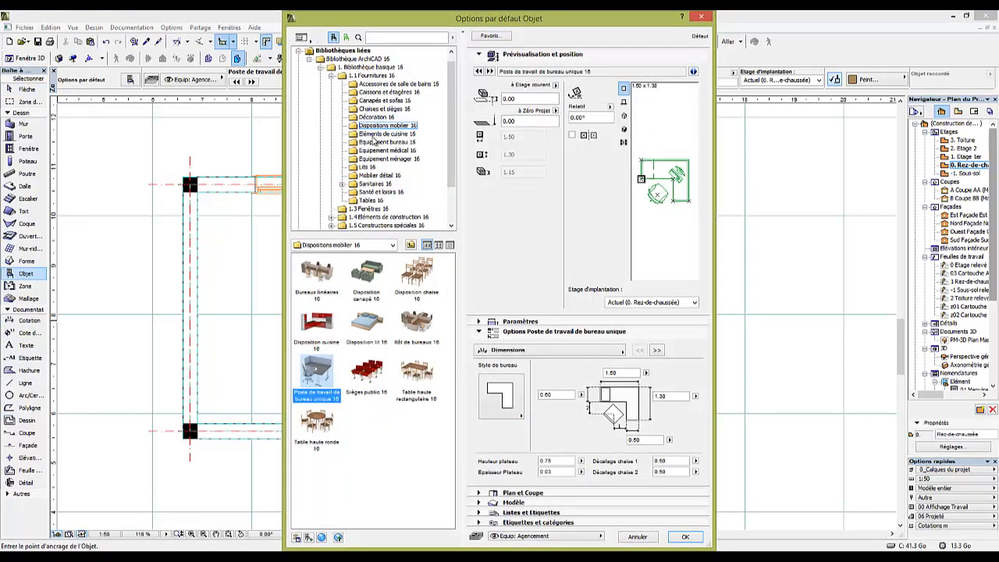
left_click(377, 134)
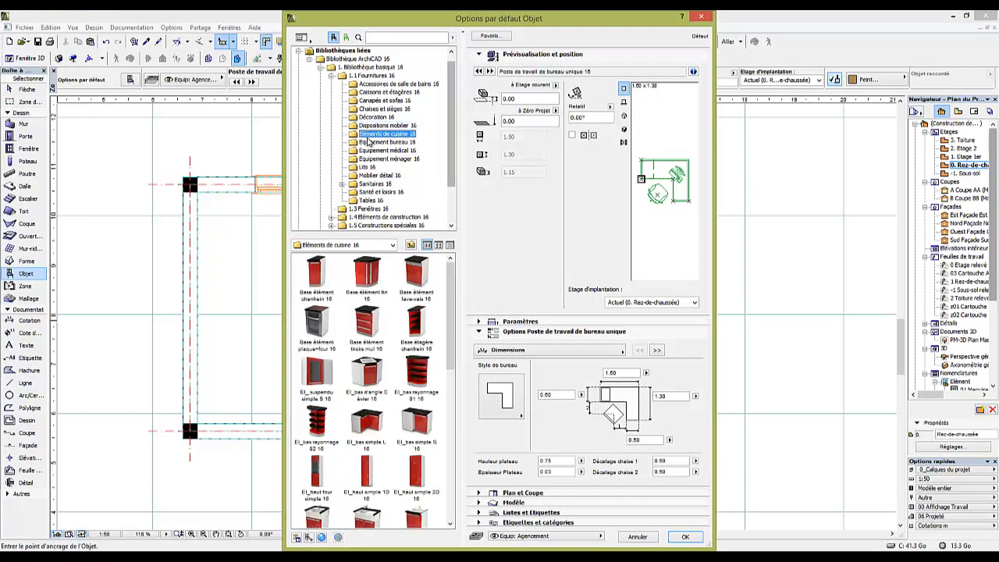
key("Down")
key("Down")
key("Down")
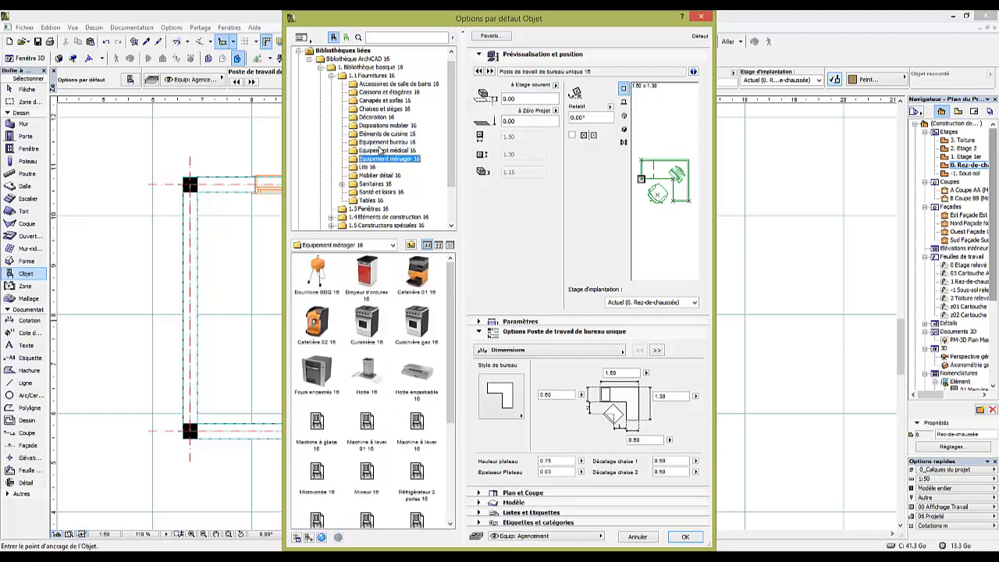
left_click(382, 151)
key("Down")
key("Down")
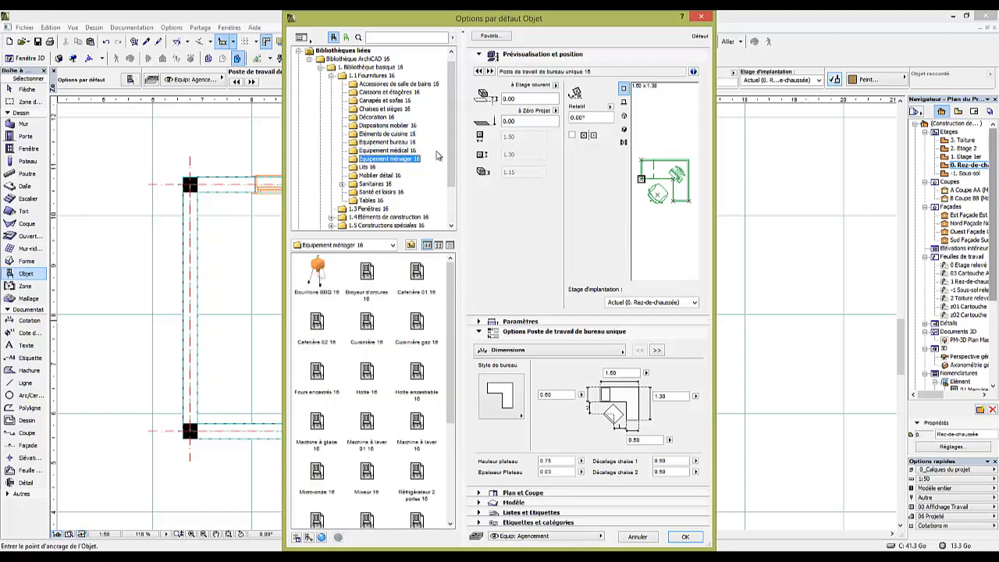
scroll(451, 181, "down", 2)
key("Down")
key("Down")
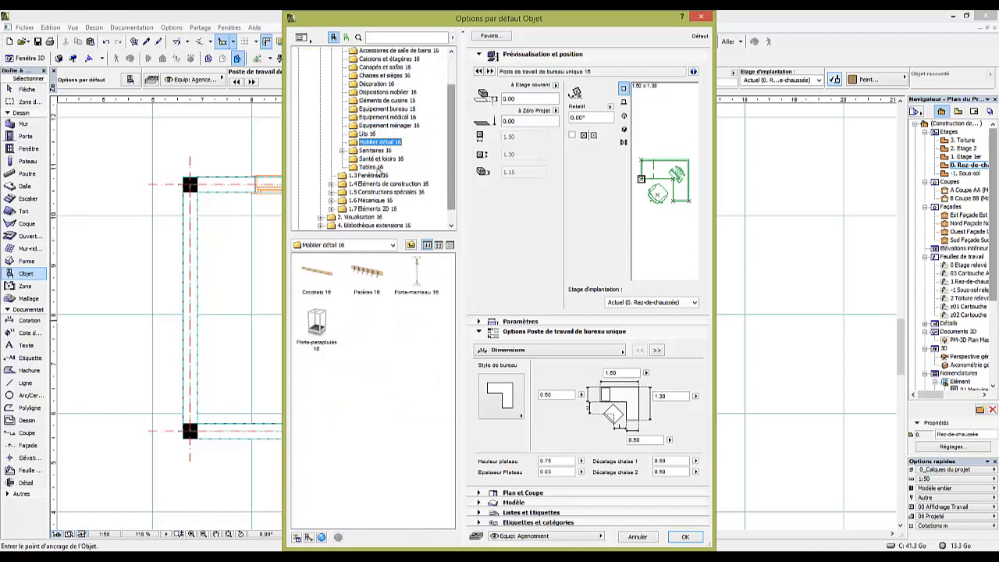
key("Down")
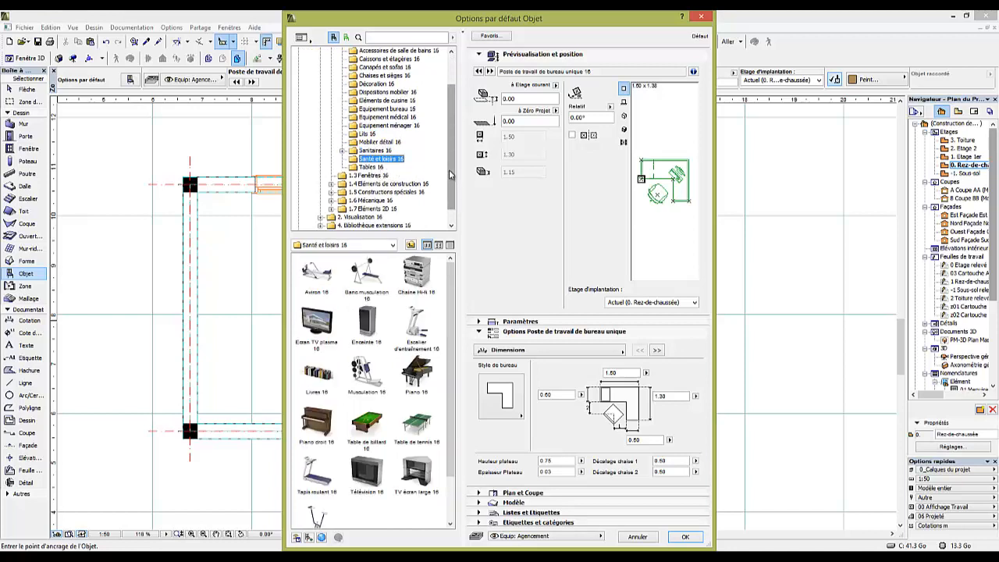
Look through the 2. Visualisation 16 library, covering the environment folders, then the people and vehicle folders
scroll(451, 174, "down", 1)
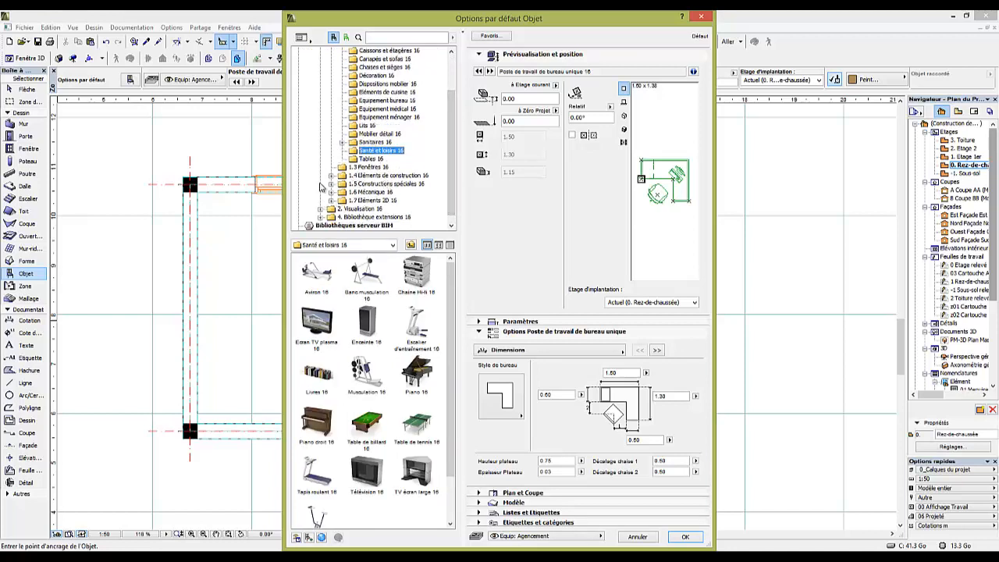
scroll(359, 188, "down", 1)
left_click(321, 200)
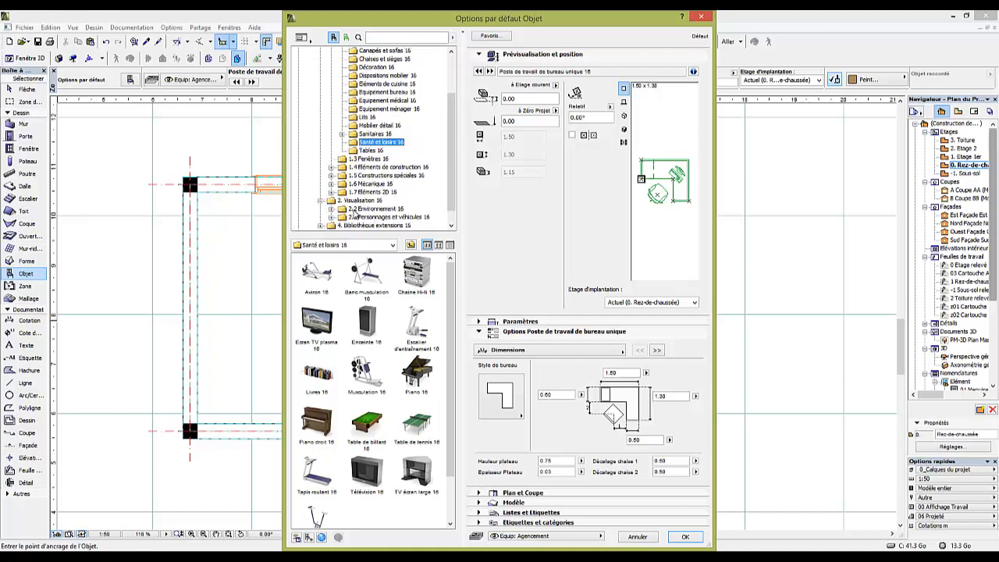
scroll(356, 213, "down", 2)
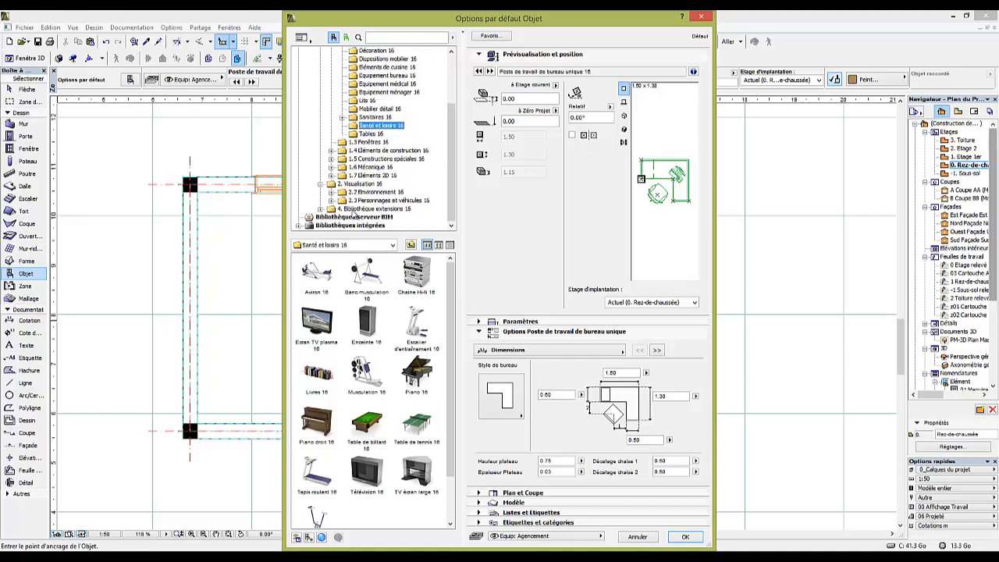
left_click(331, 192)
left_click(368, 175)
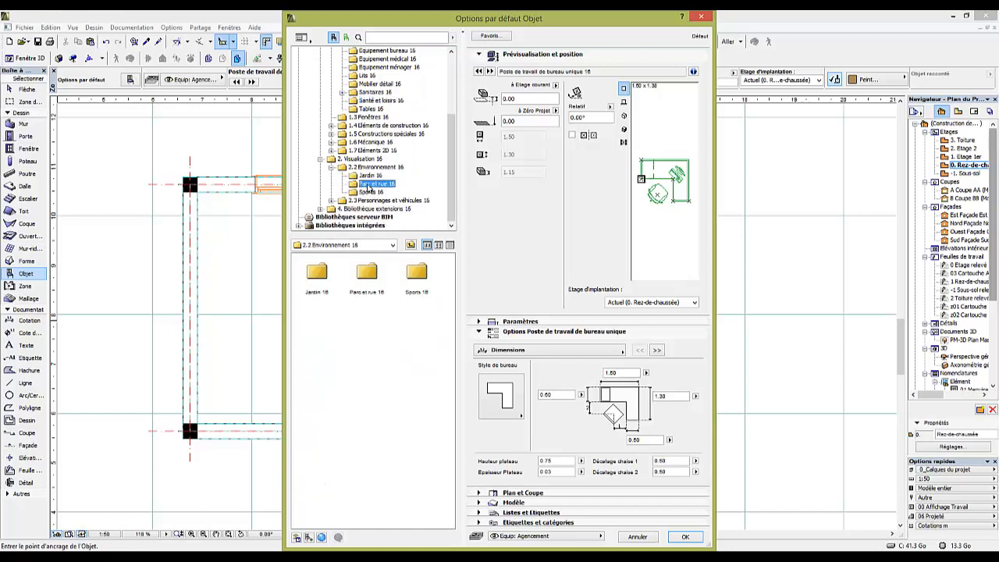
left_click(374, 183)
left_click(374, 192)
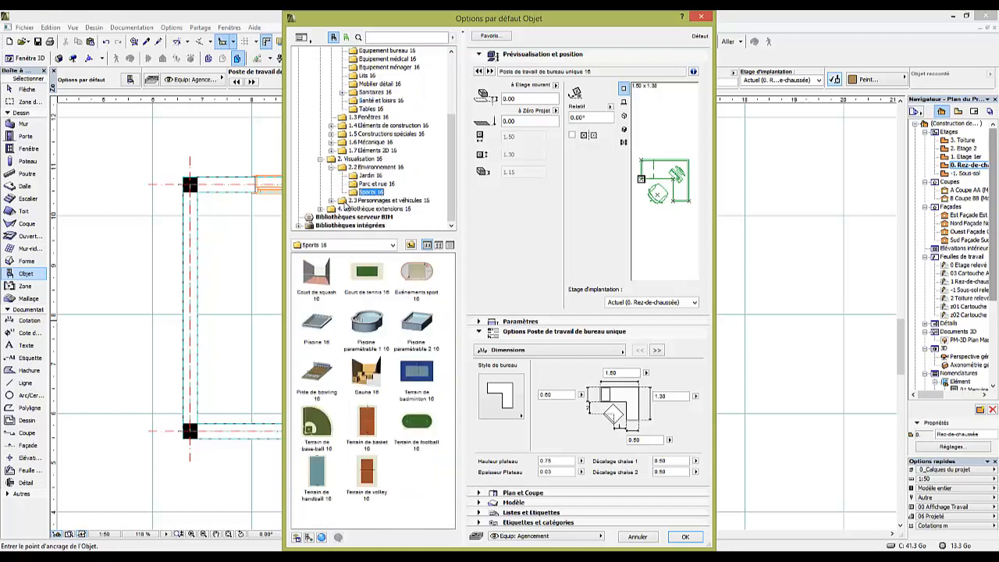
left_click(332, 201)
scroll(395, 217, "down", 1)
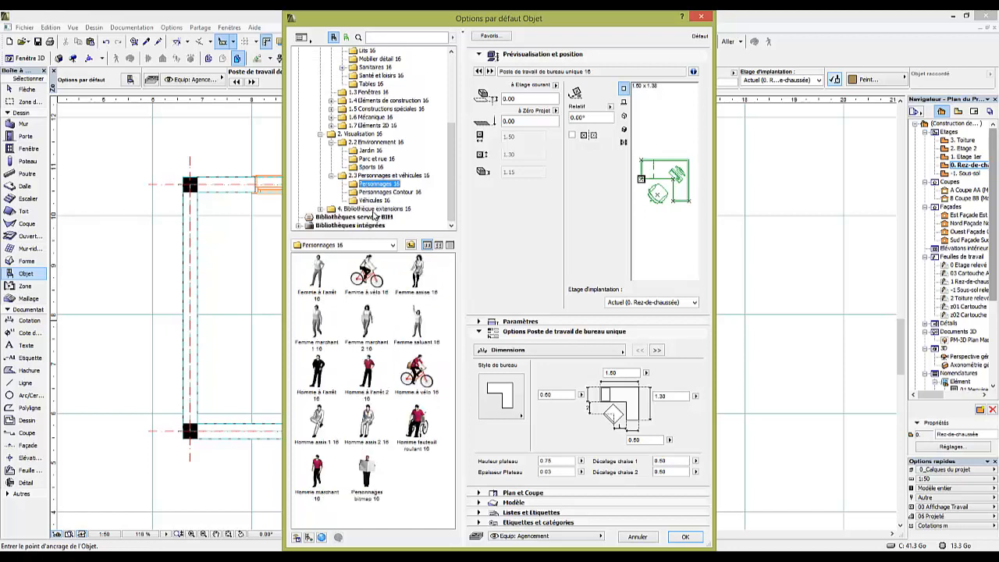
left_click(388, 192)
left_click(374, 200)
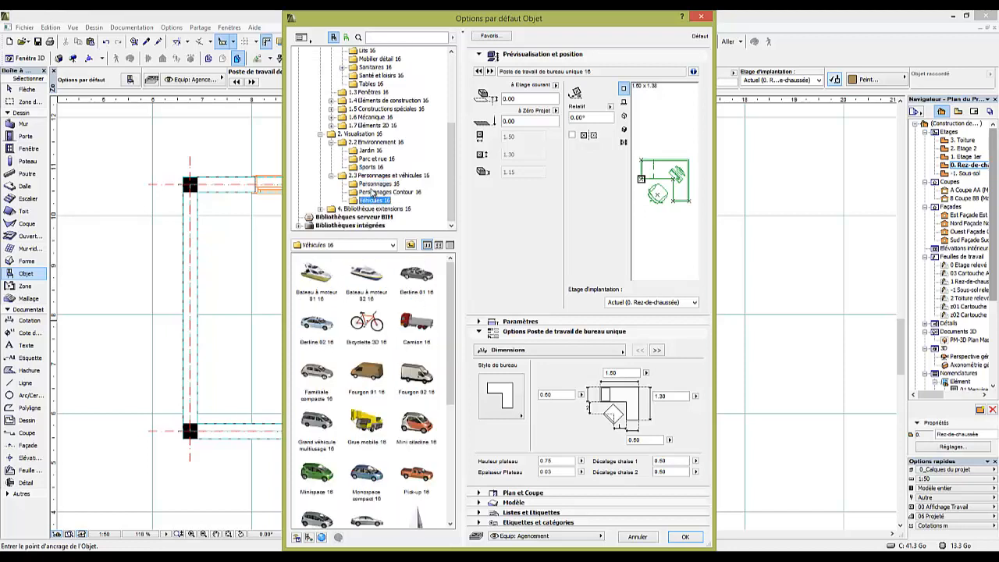
Place the standing figure Homme à l'arrêt 2 16 between the middle beam and the workstation, and check it in 3D
left_click(378, 183)
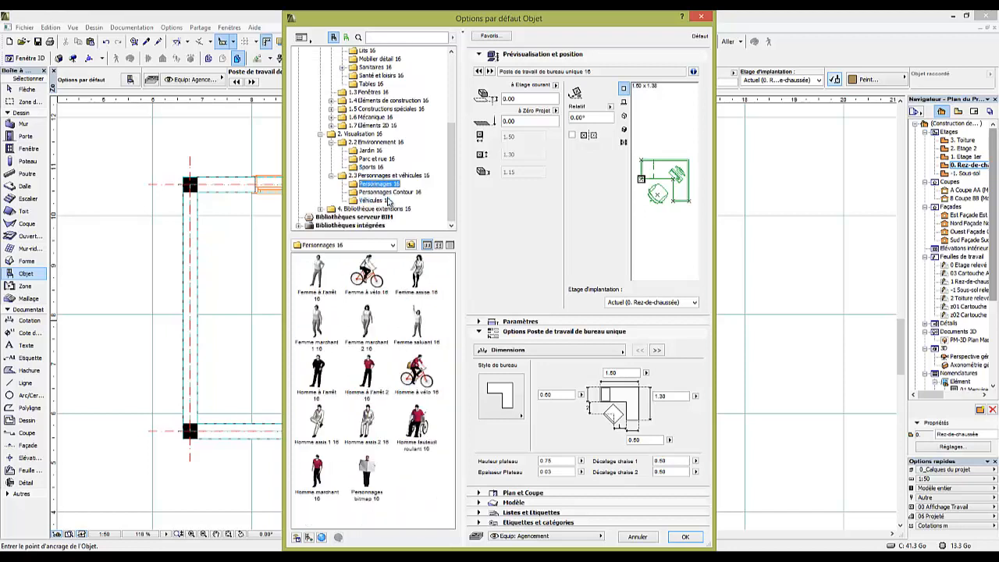
left_click(372, 382)
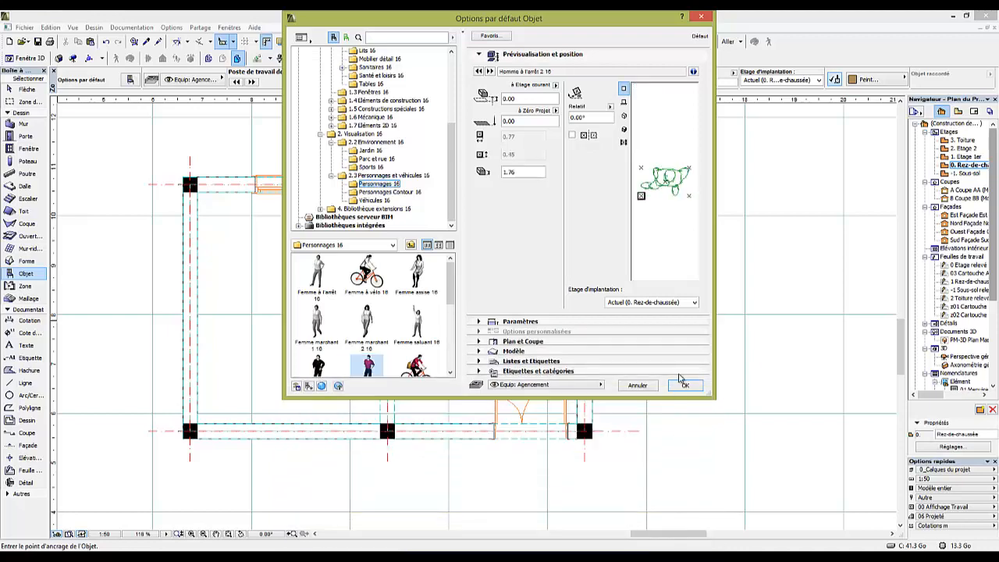
key("Return")
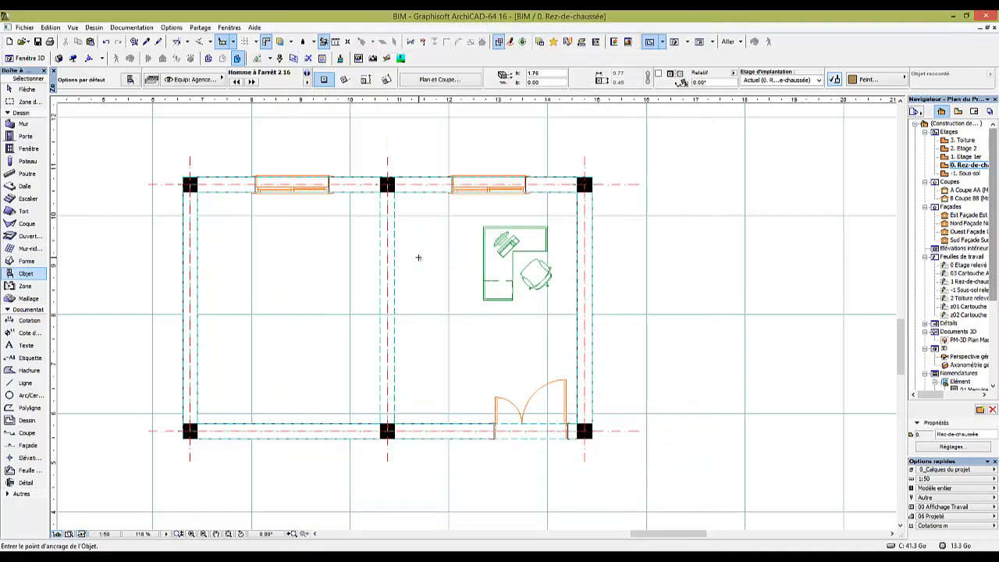
key("F3")
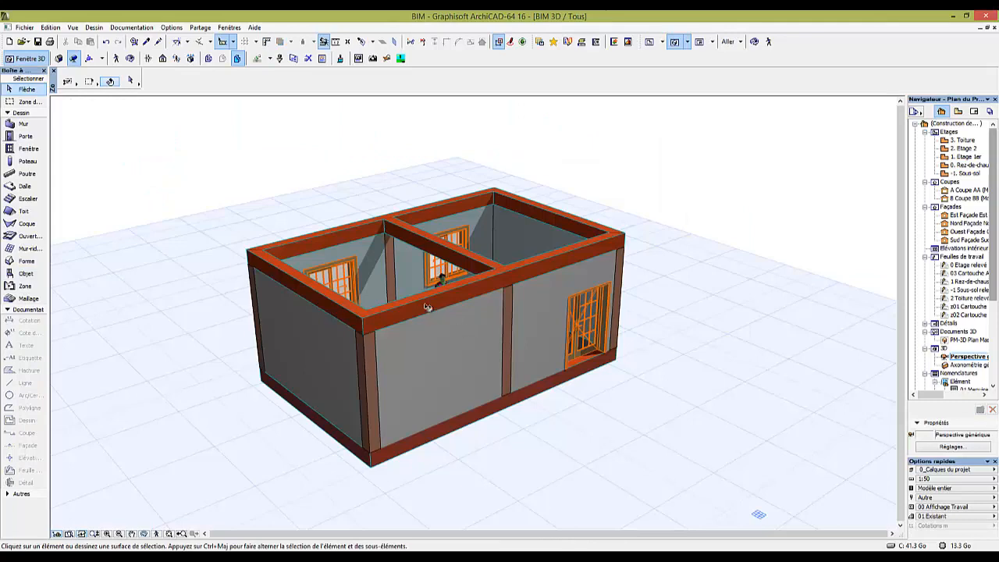
scroll(365, 299, "up", 10)
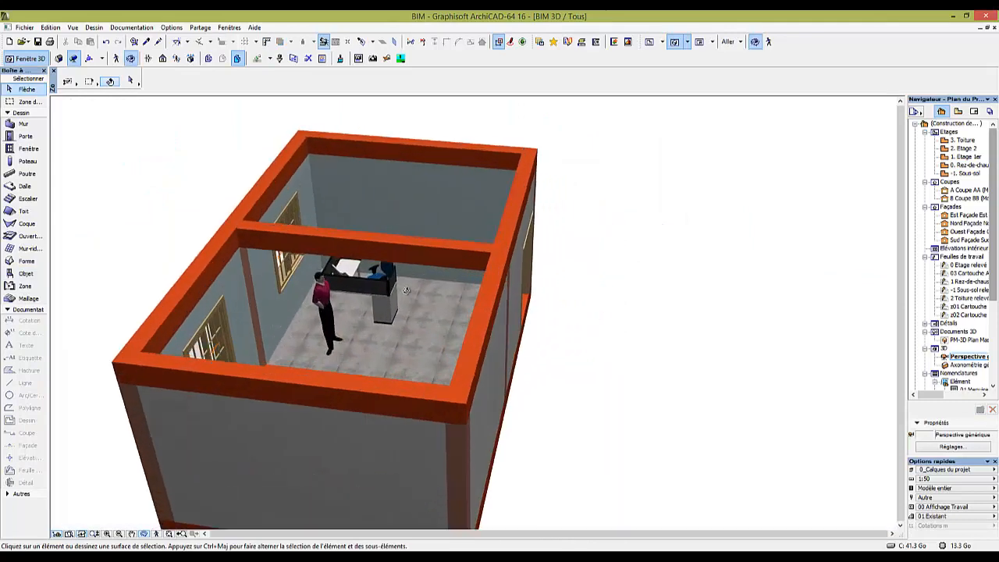
scroll(405, 306, "down", 10)
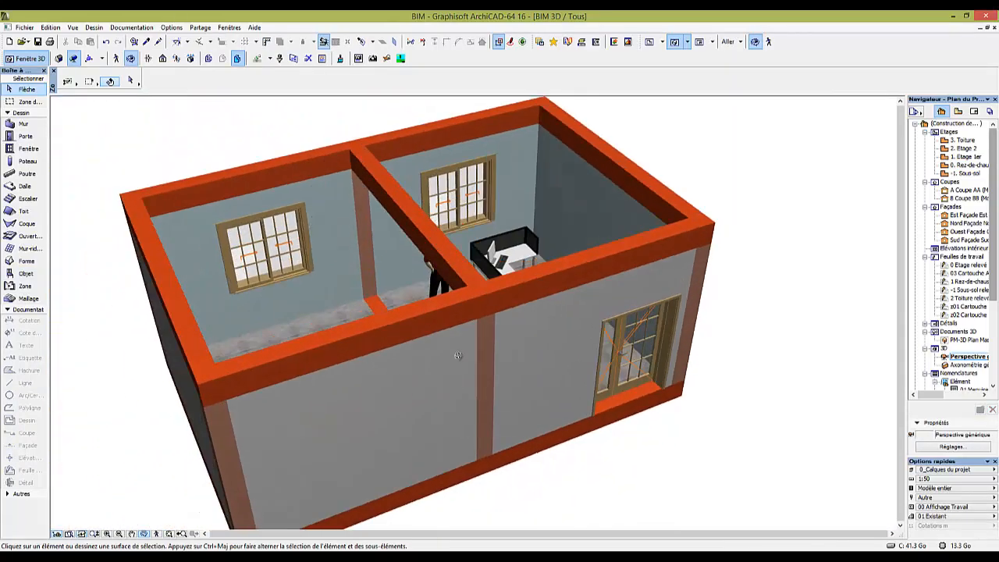
middle_click_drag(459, 355, 319, 264, "shift")
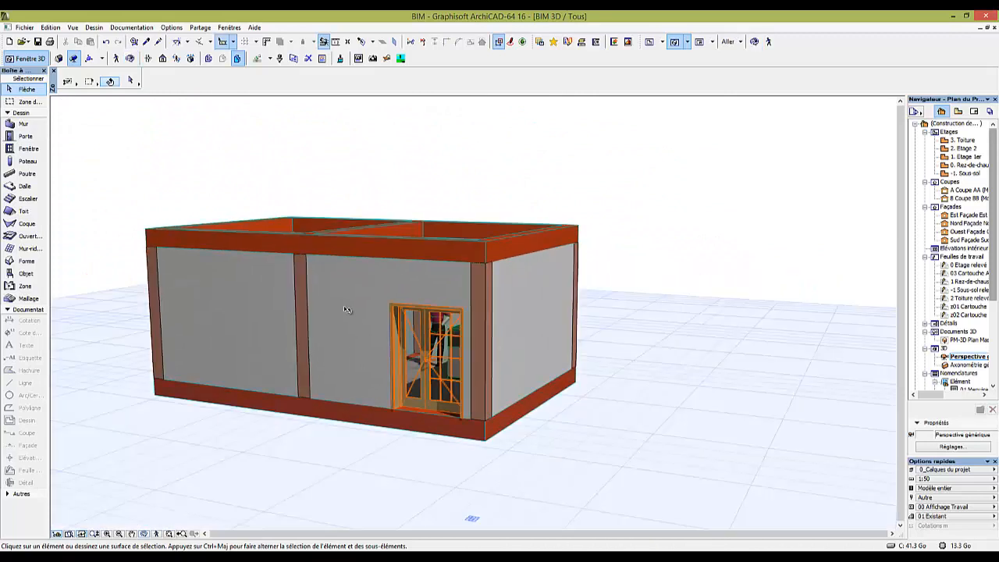
Open the 1. Etage 1er floor plan and show the 0. Rez-de-chaussée storey as its trace reference
key("F2")
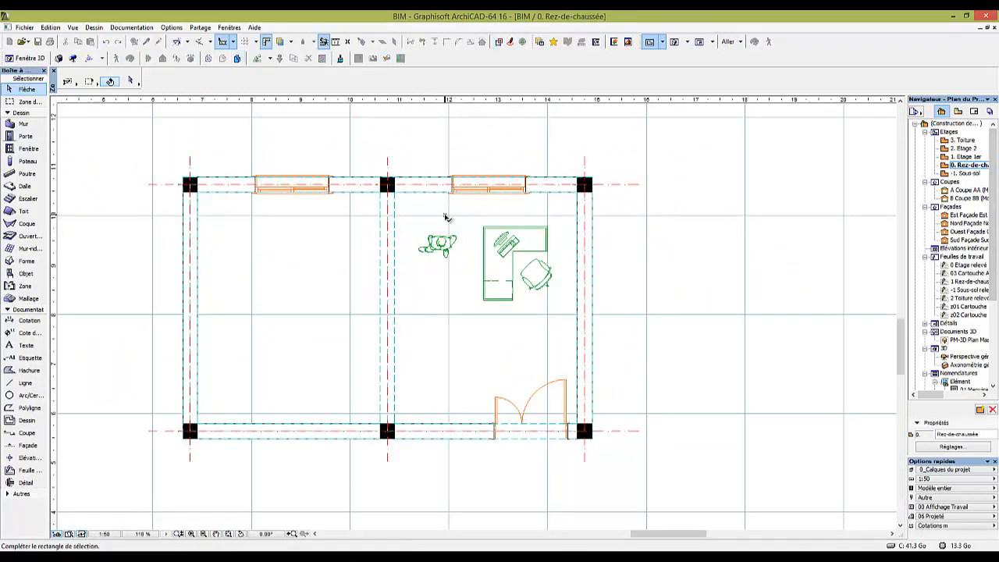
double_click(966, 157)
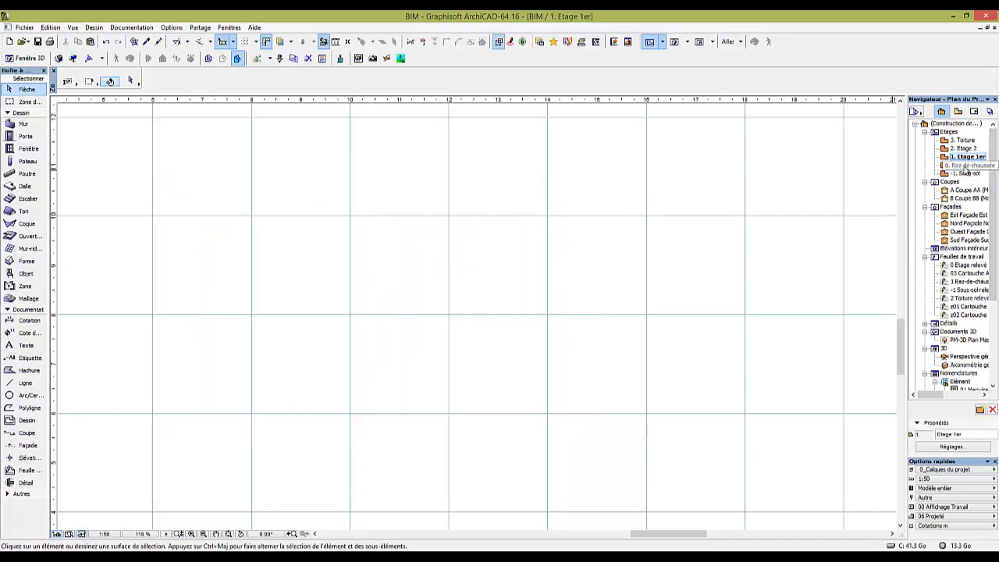
right_click(967, 167)
left_click(881, 232)
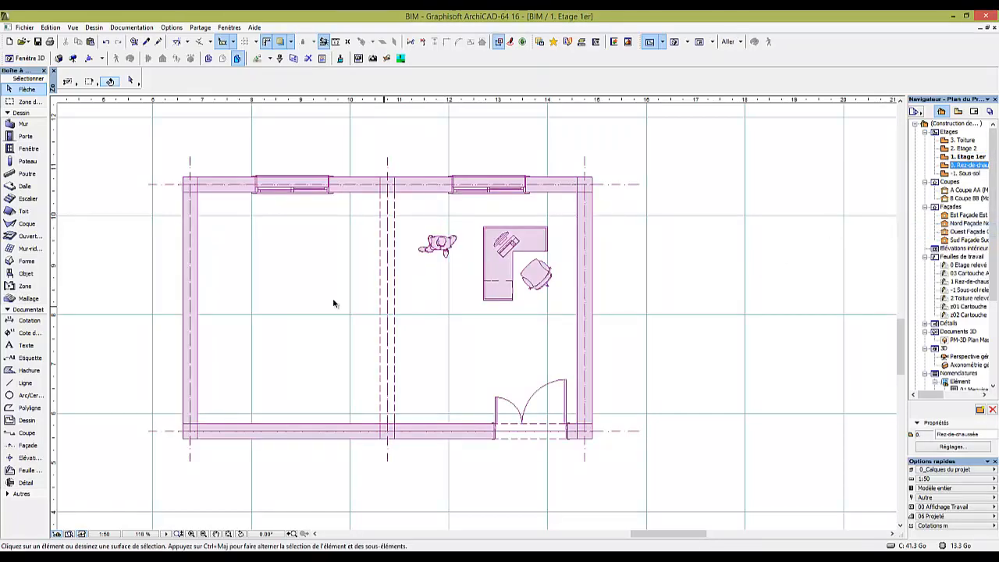
Draw one rectangular slab inside the beams of each bay on the first floor, and check both in 3D
left_click(25, 186)
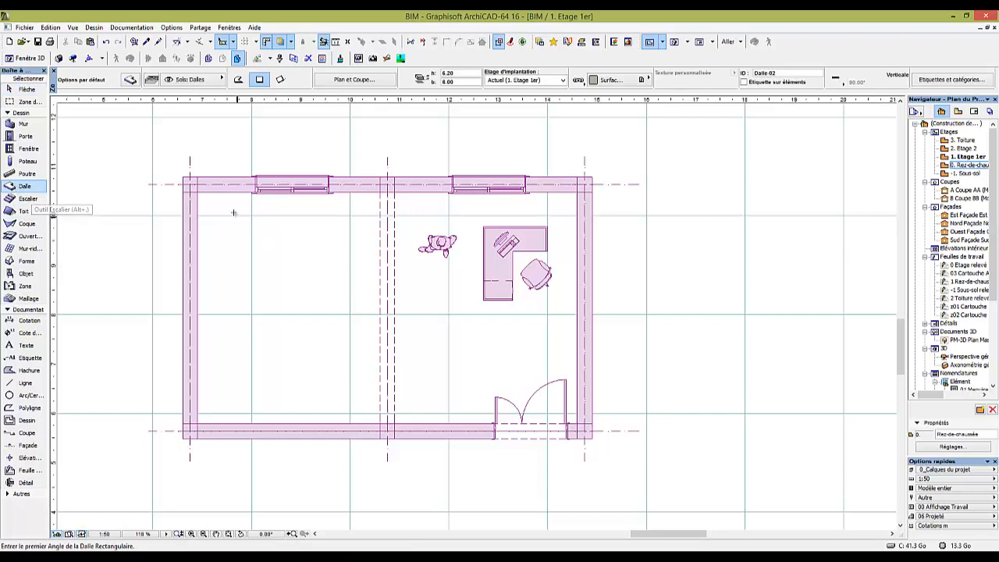
left_click(198, 192)
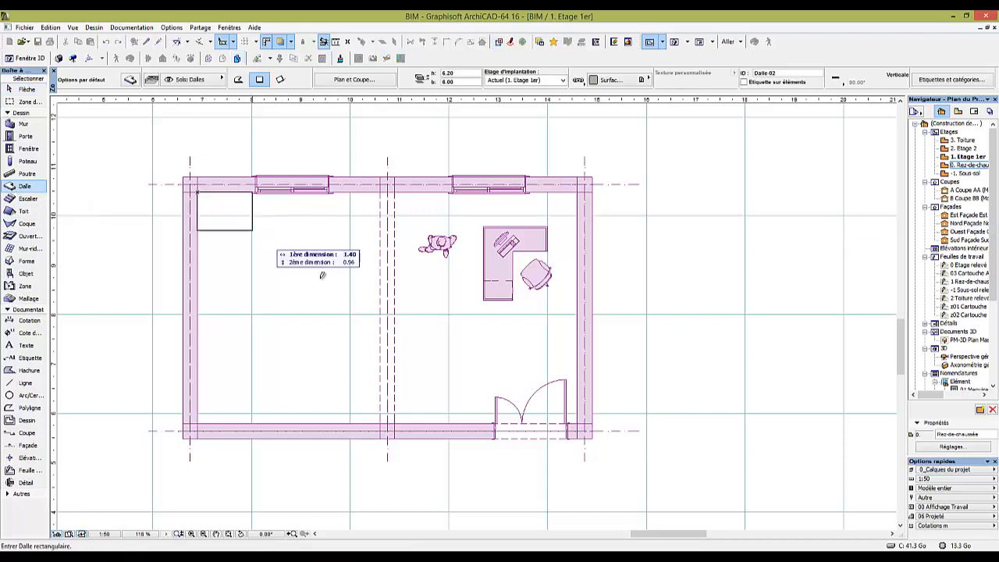
left_click(381, 422)
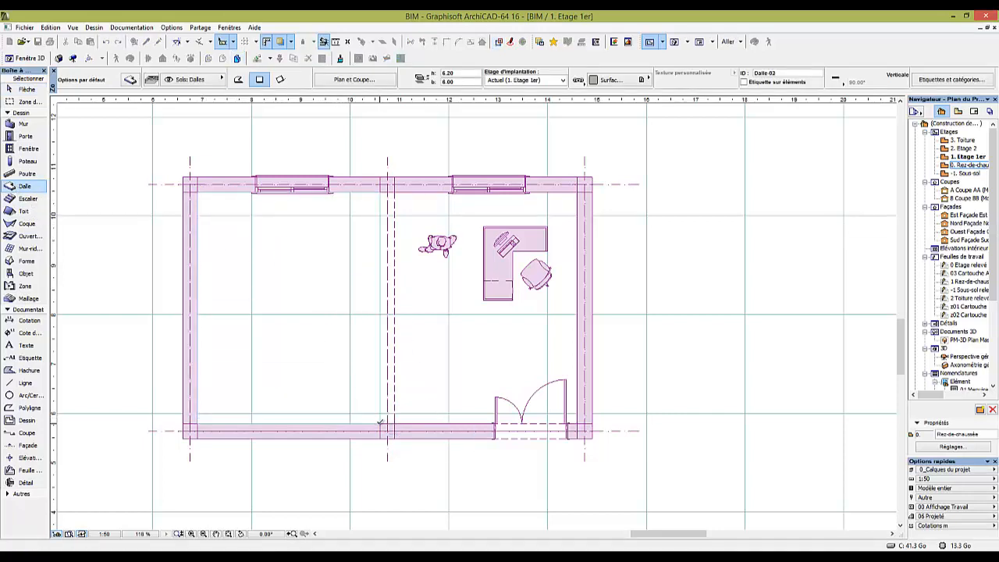
left_click(395, 190)
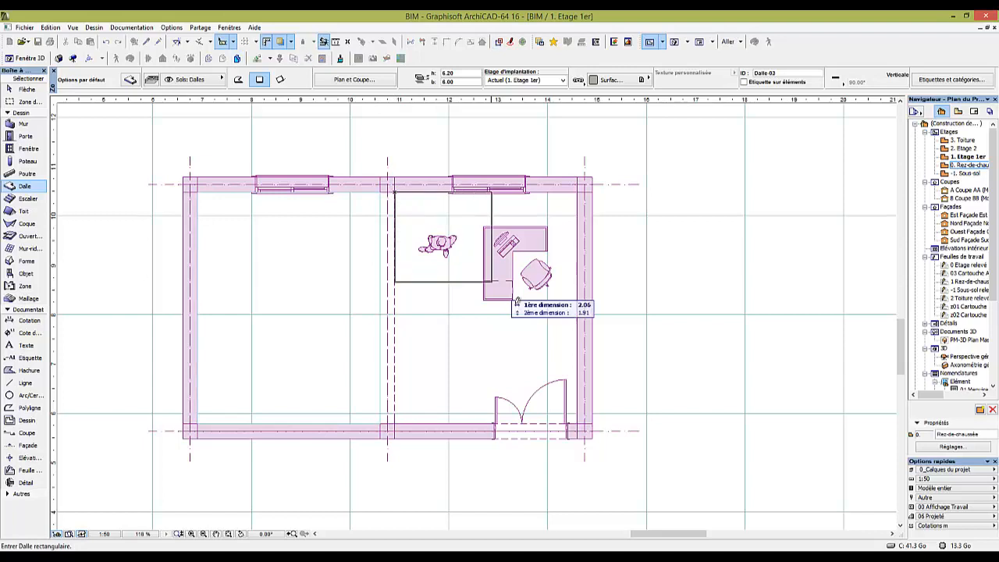
left_click(579, 421)
key("F3")
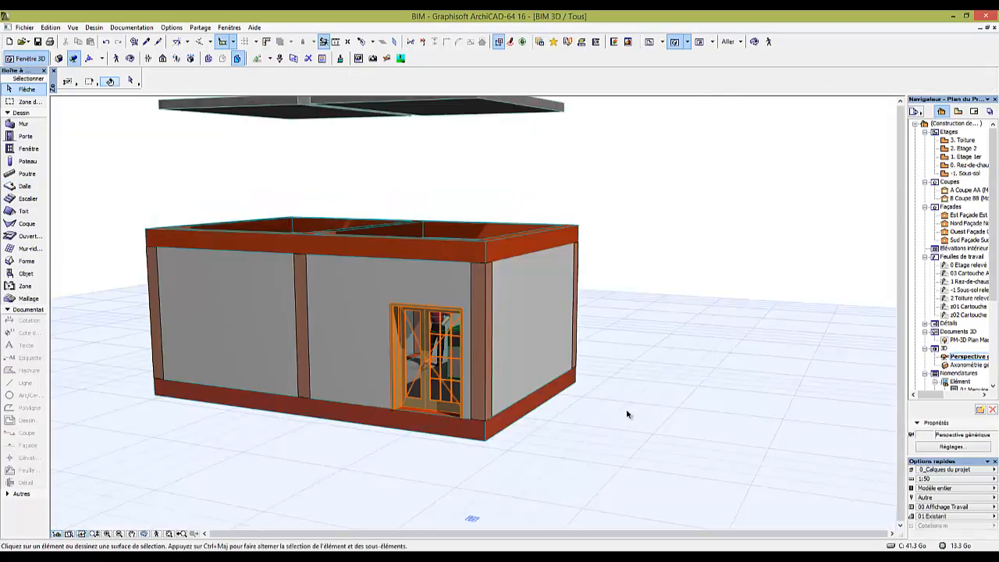
Lower both first-floor slabs to a base height of 3.20 and a top height of 3.40, and check them in 3D
key("F2")
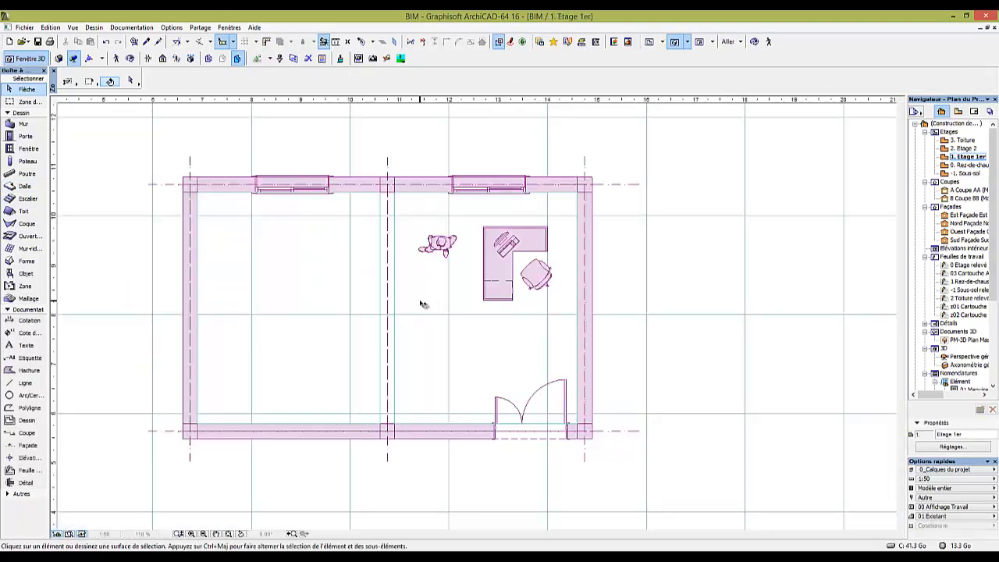
left_click(272, 286)
left_click(464, 325, "shift")
left_click(131, 80)
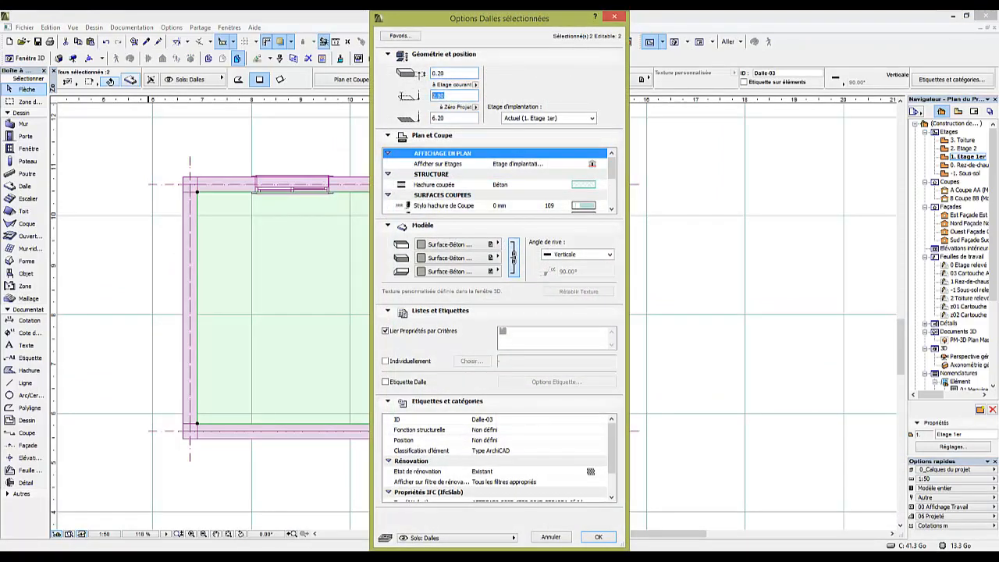
left_click(609, 538)
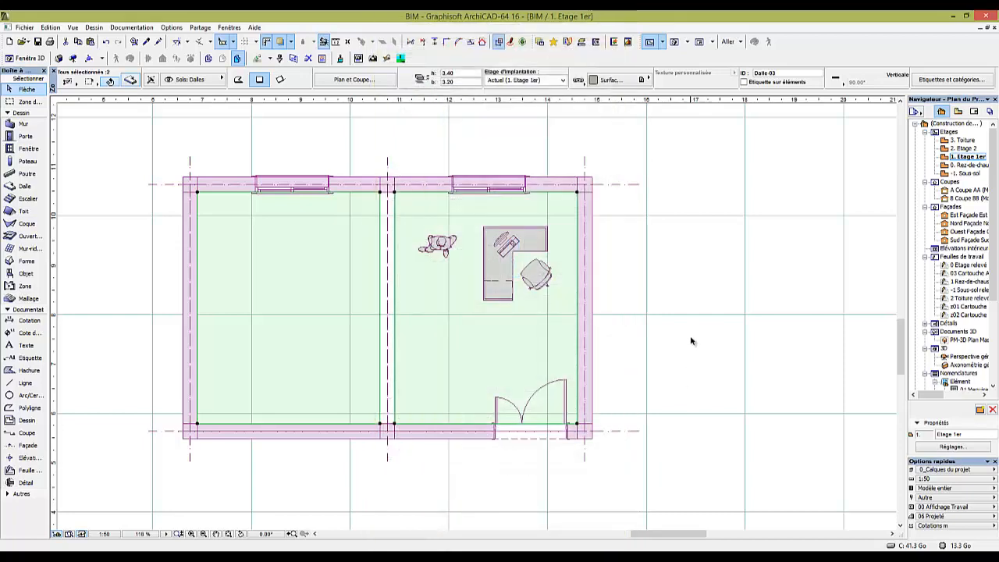
key("Escape")
key("F3")
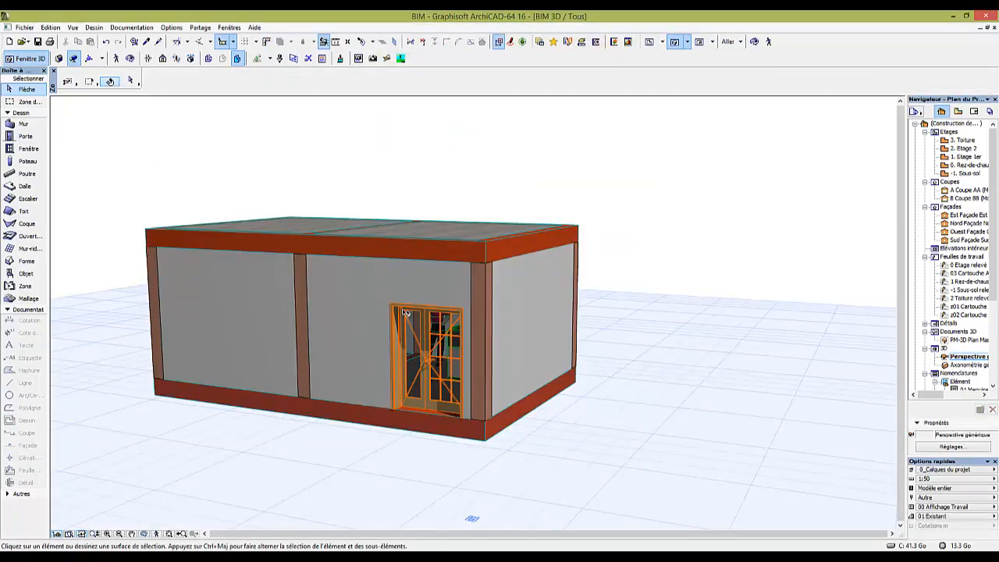
middle_click_drag(244, 309, 299, 301, "shift")
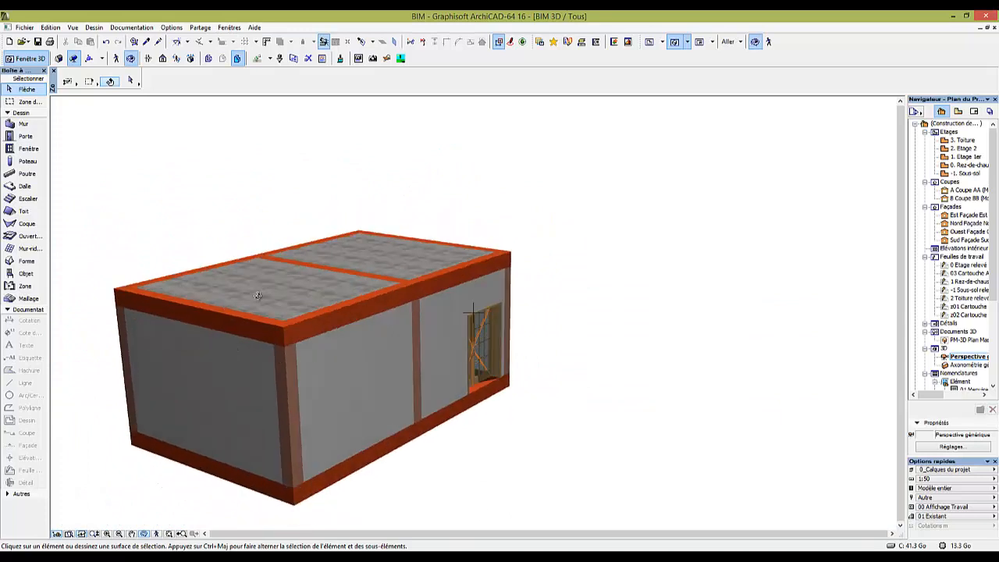
Return to the first-floor plan and turn off the ground-floor trace reference
key("F2")
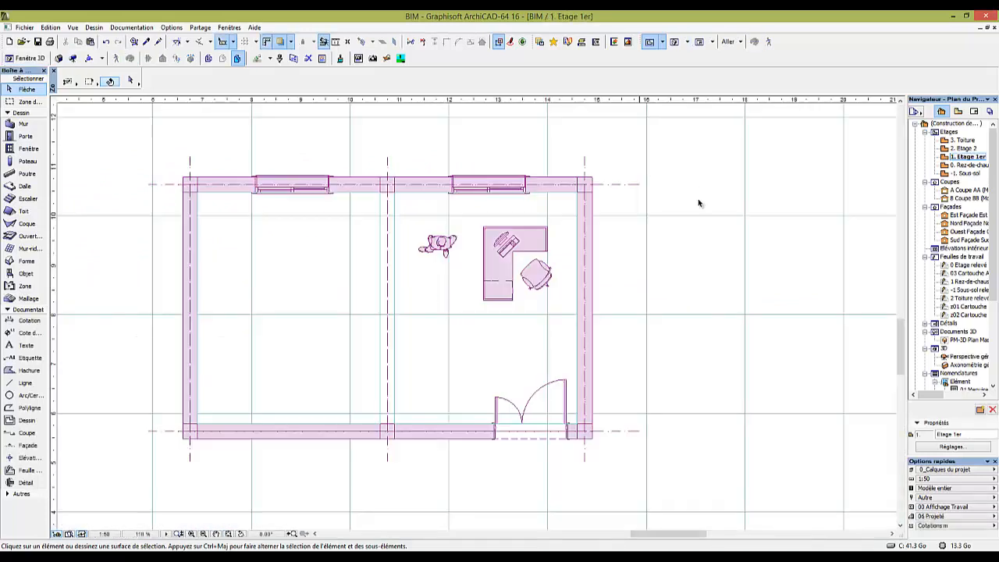
left_click(290, 45)
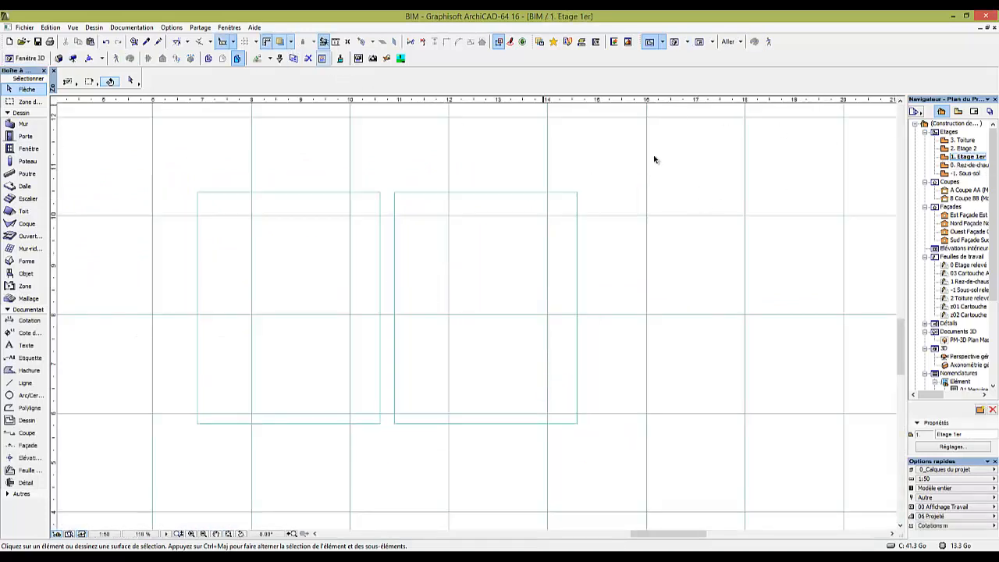
Open the 0. Rez-de-chaussée floor plan and frame the whole building
double_click(947, 165)
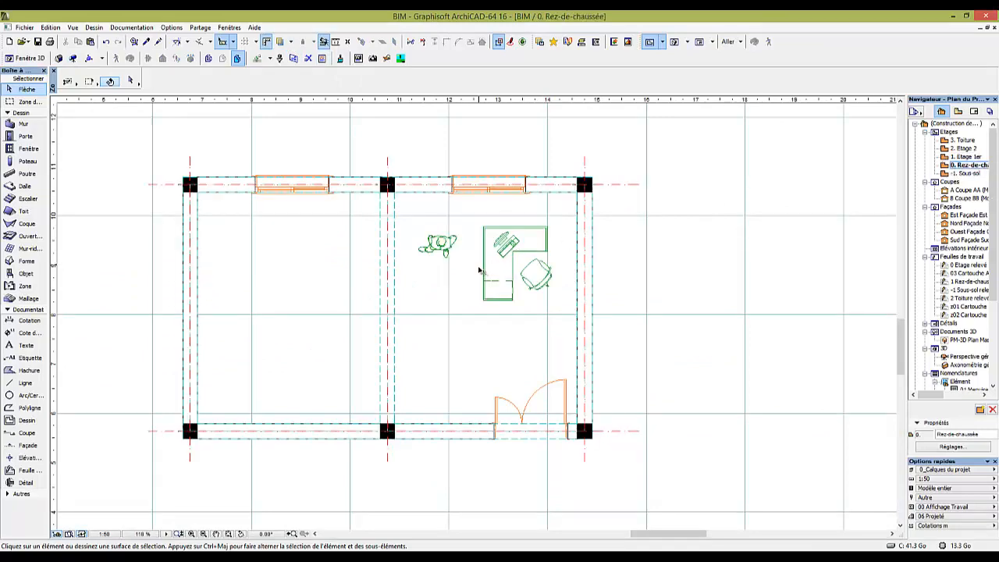
scroll(427, 291, "down", 2)
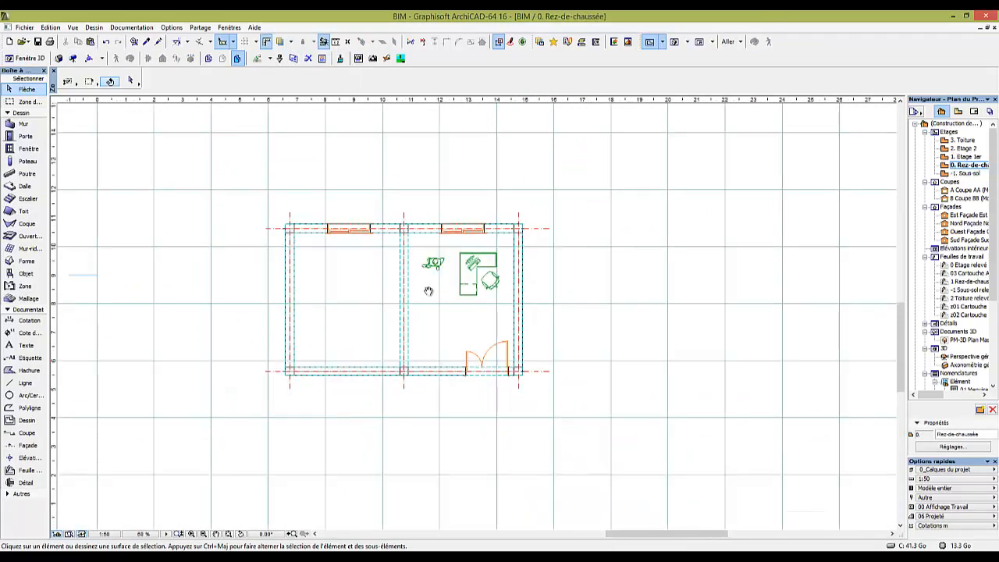
middle_click_drag(428, 291, 558, 299)
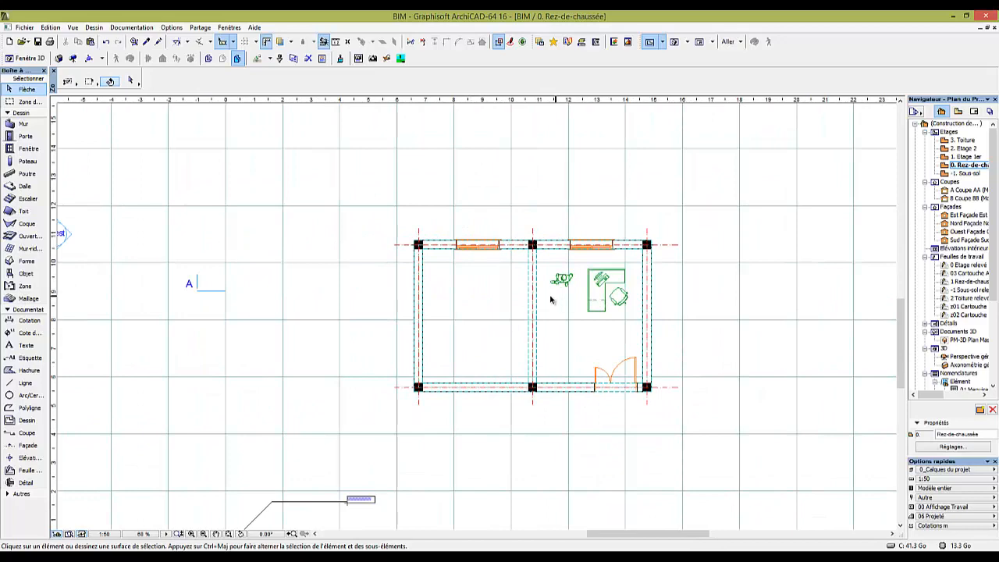
scroll(346, 320, "down", 2)
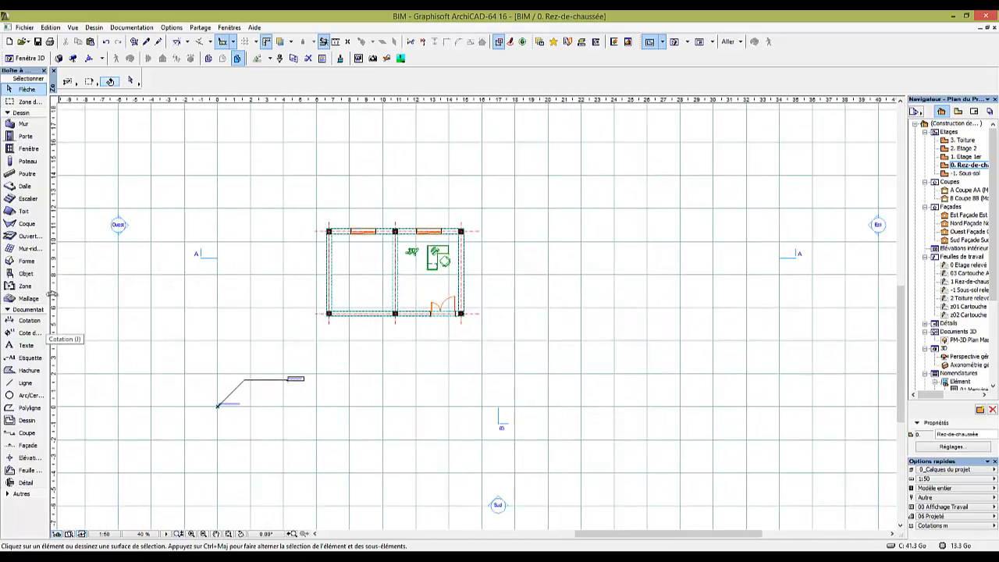
Activate the Cotation tool and review its default settings, including the available marker pen colours
left_click(31, 325)
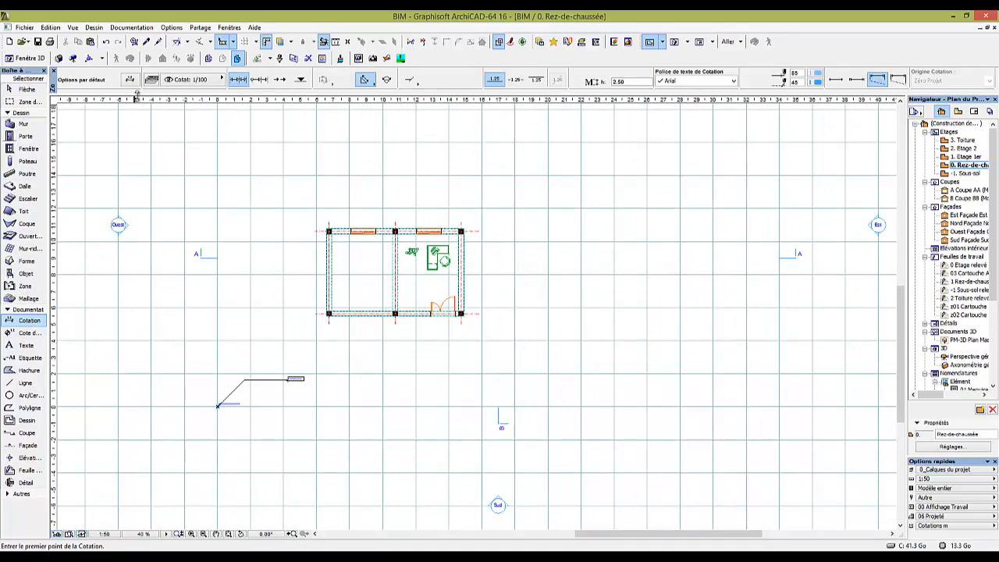
left_click(131, 80)
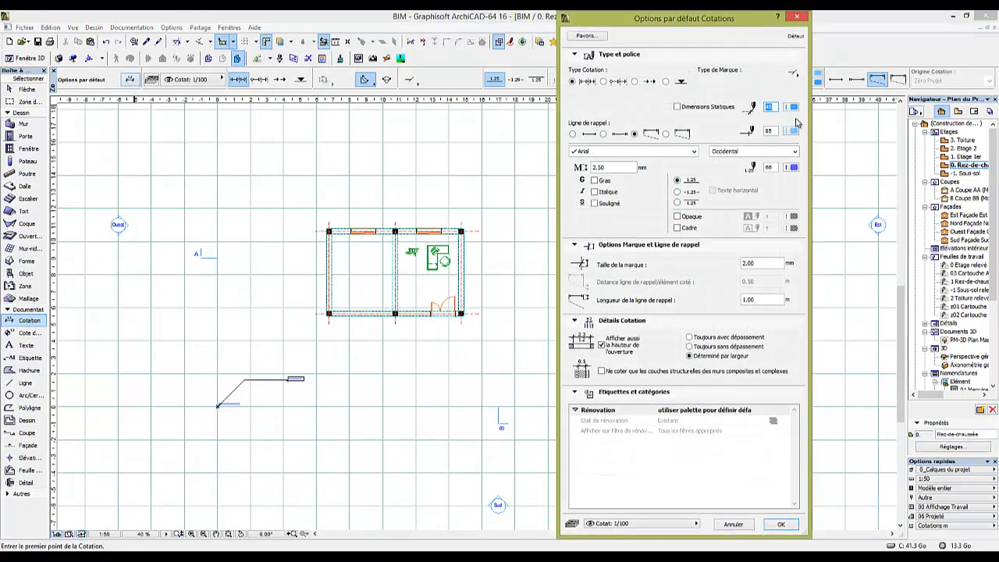
left_click(792, 108)
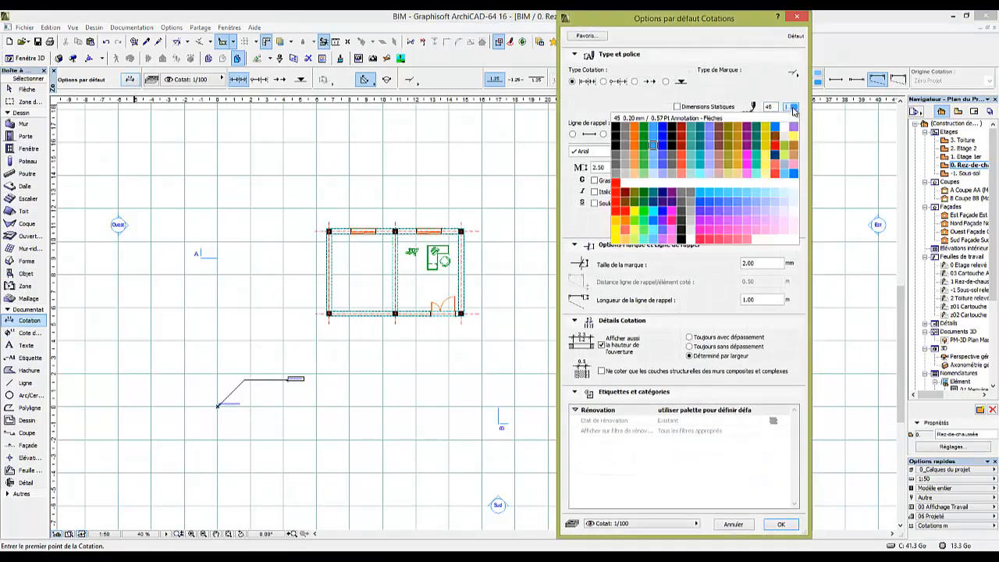
left_click(792, 108)
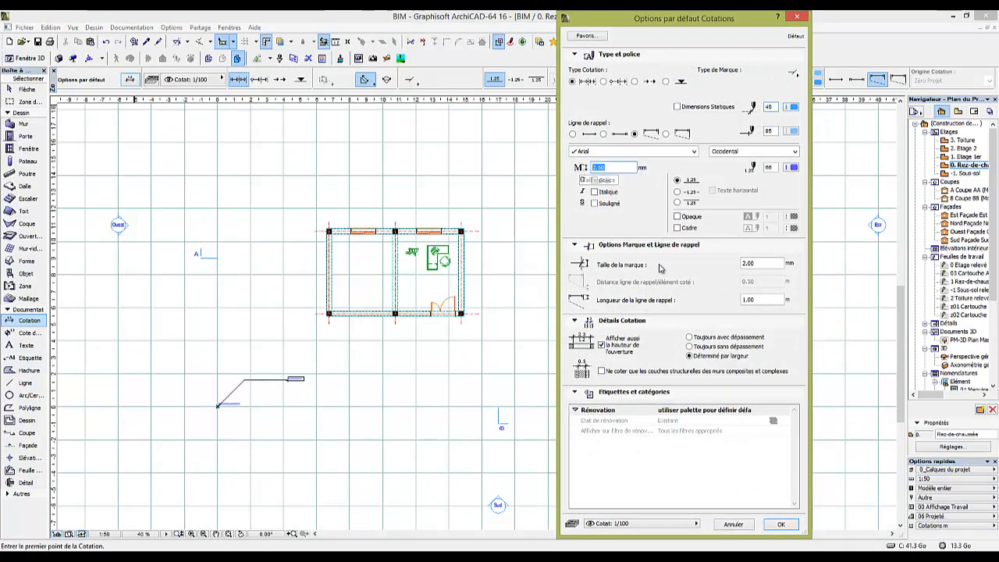
left_click(781, 525)
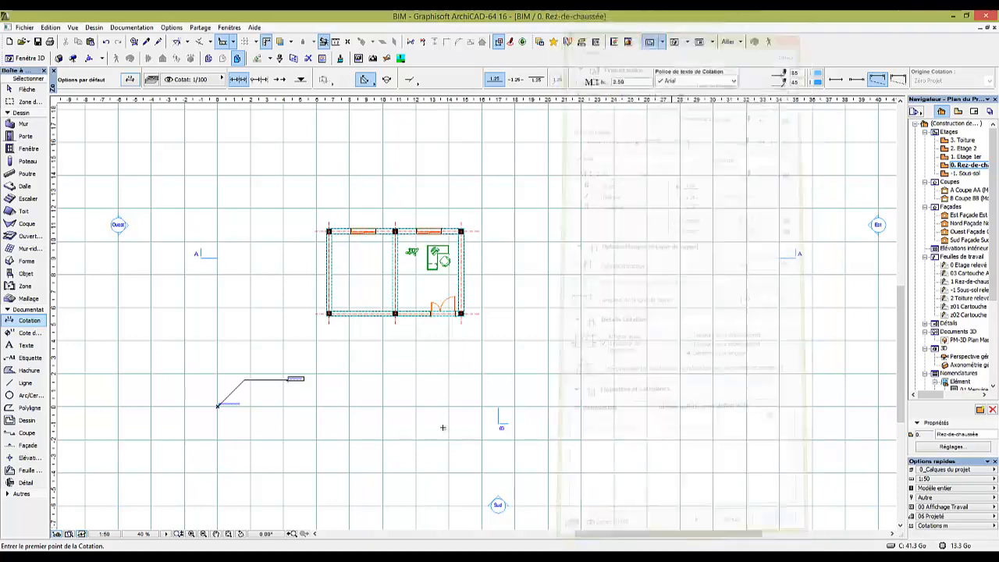
Place a dimension chain above the upper wall, from its outer left corner across the left window's two edges to its outer right corner
scroll(375, 330, "up", 5)
scroll(352, 337, "up", 1)
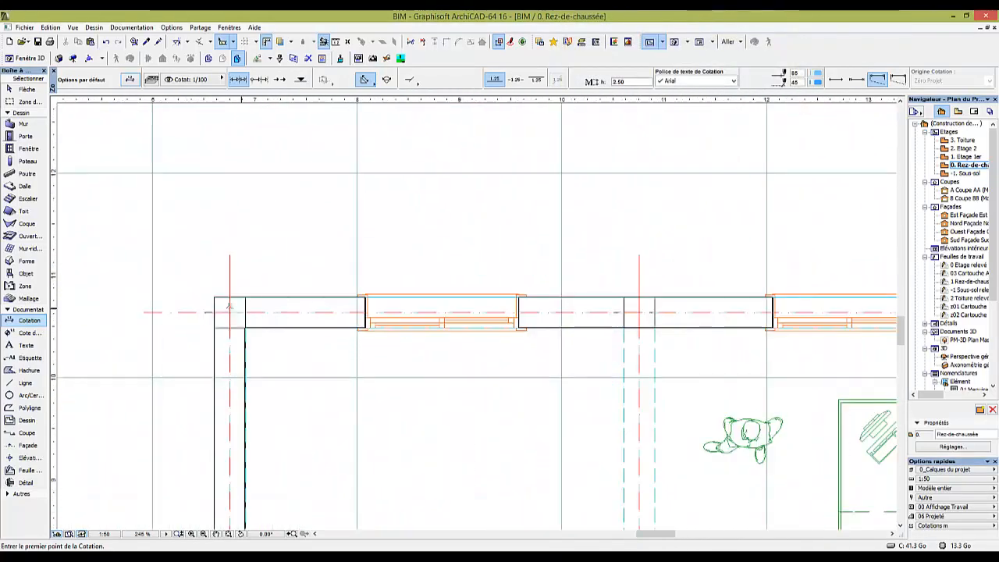
left_click(216, 297)
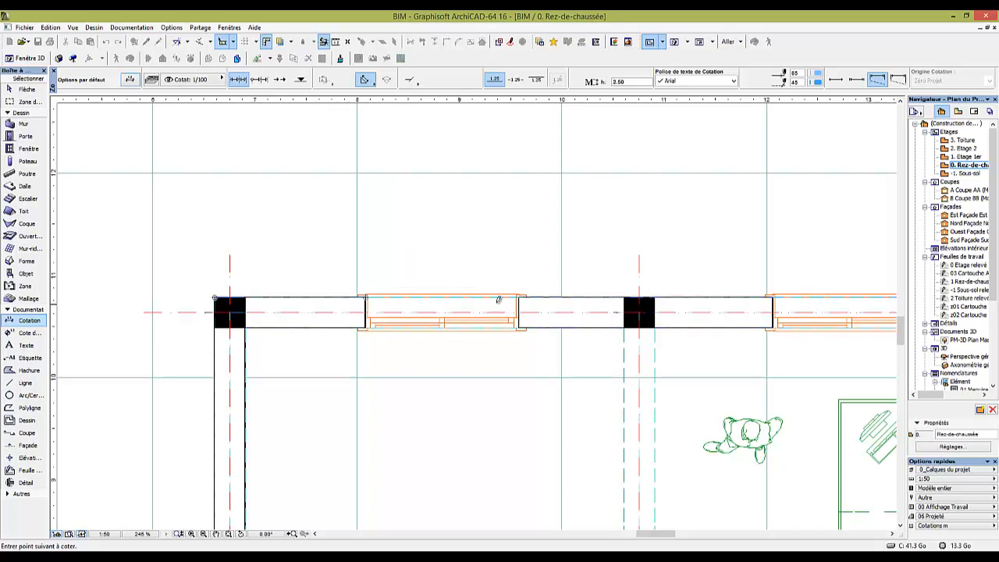
scroll(580, 310, "down", 3)
scroll(581, 310, "up", 3)
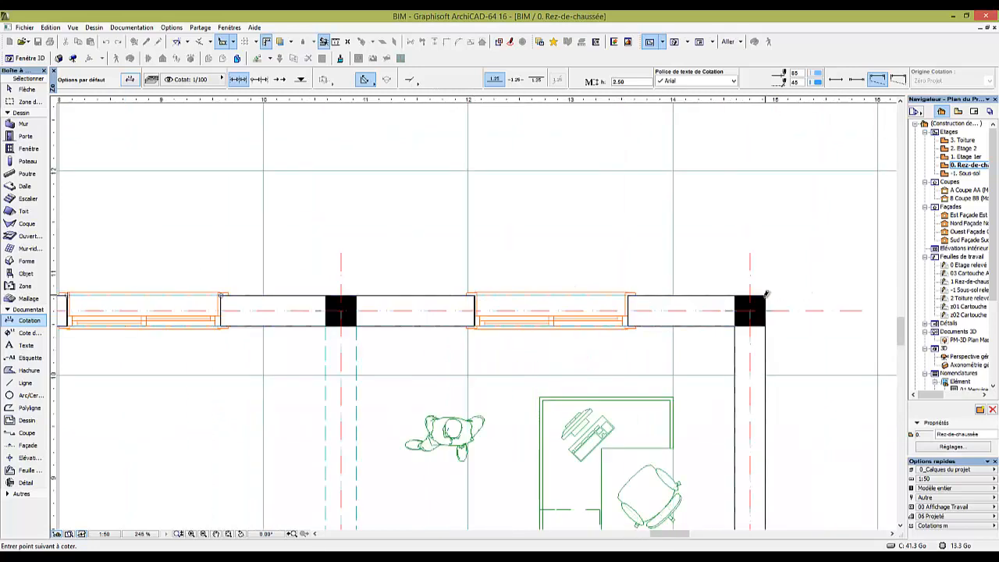
scroll(687, 297, "down", 5)
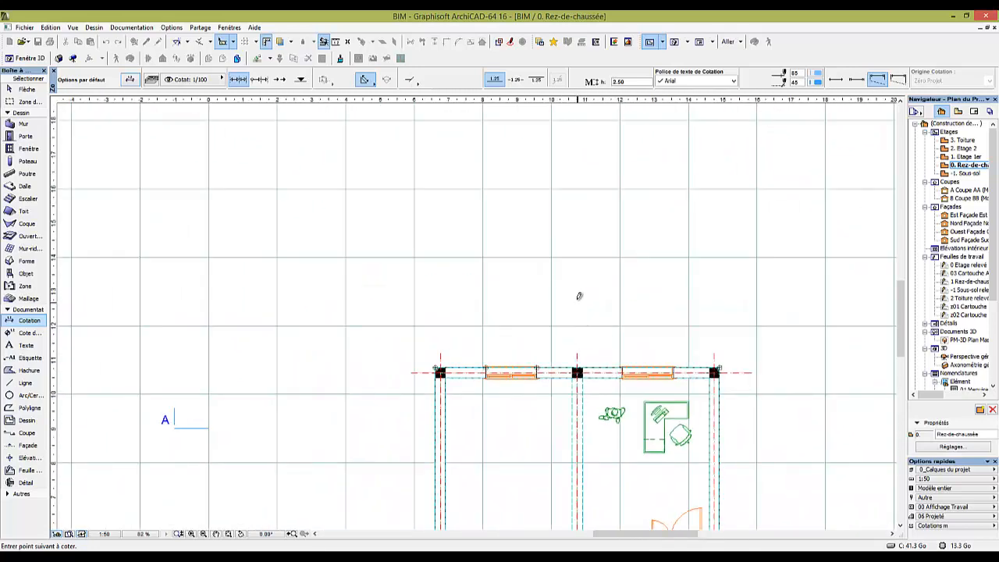
right_click(565, 285)
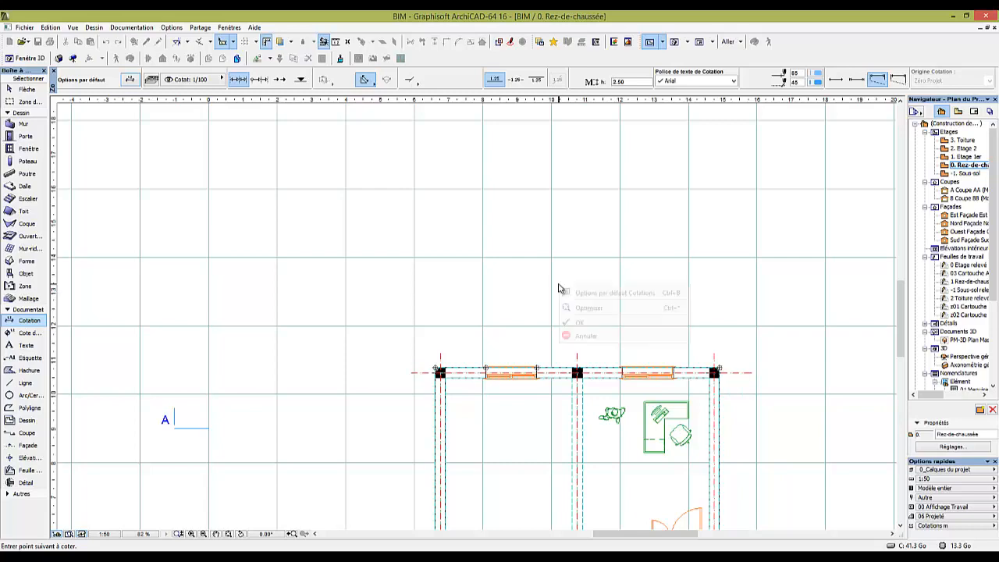
left_click(579, 321)
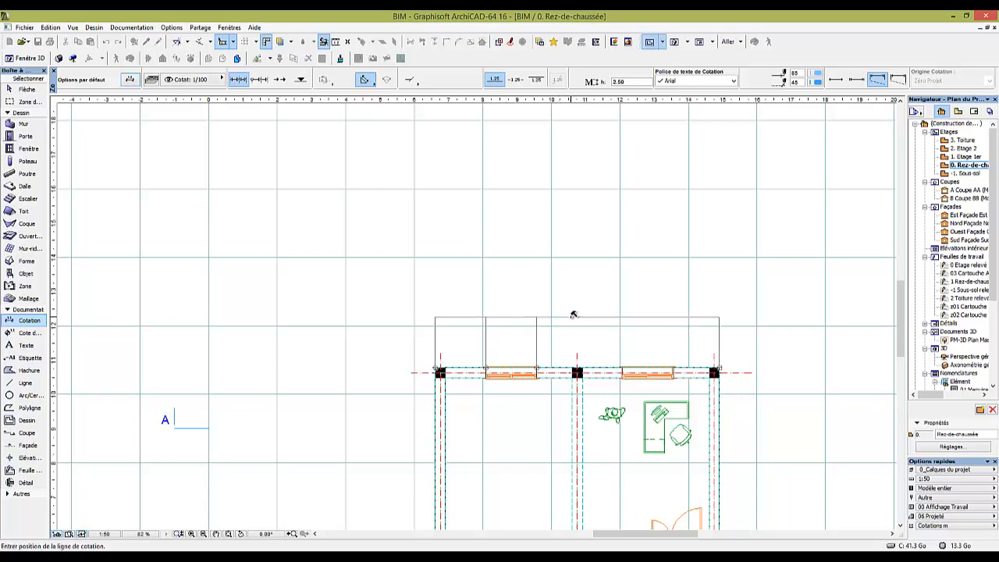
left_click(576, 317)
scroll(550, 342, "up", 1)
scroll(551, 342, "up", 2)
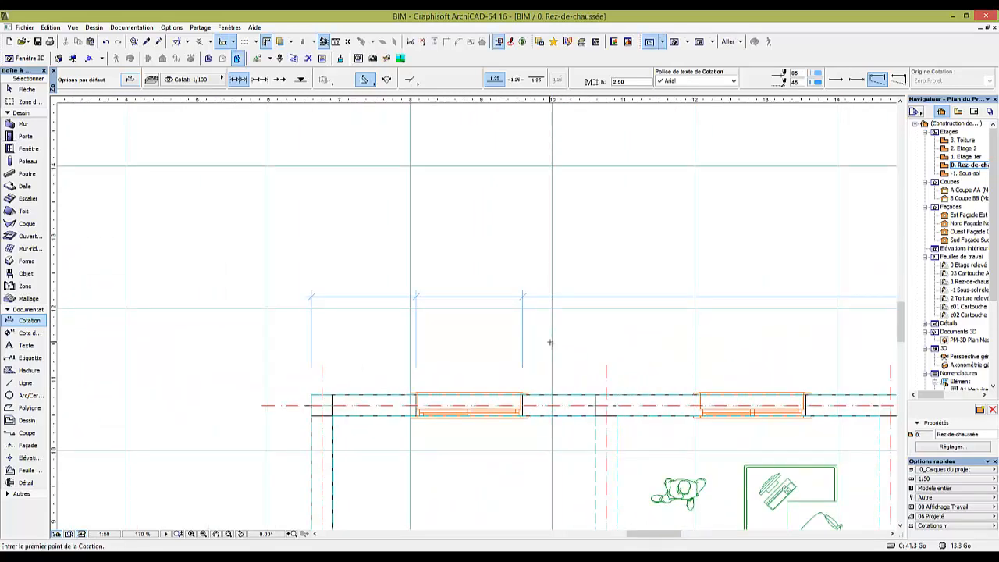
scroll(549, 341, "down", 2)
middle_click_drag(548, 339, 464, 323)
key("Escape")
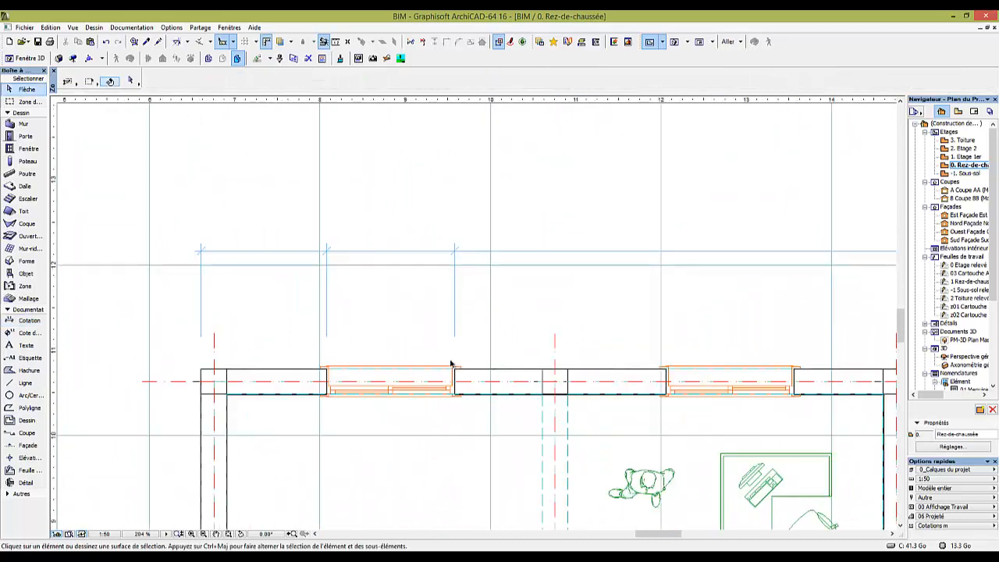
Move the left window of the upper wall 0.03 m to the right
scroll(450, 369, "up", 3)
left_click(456, 370)
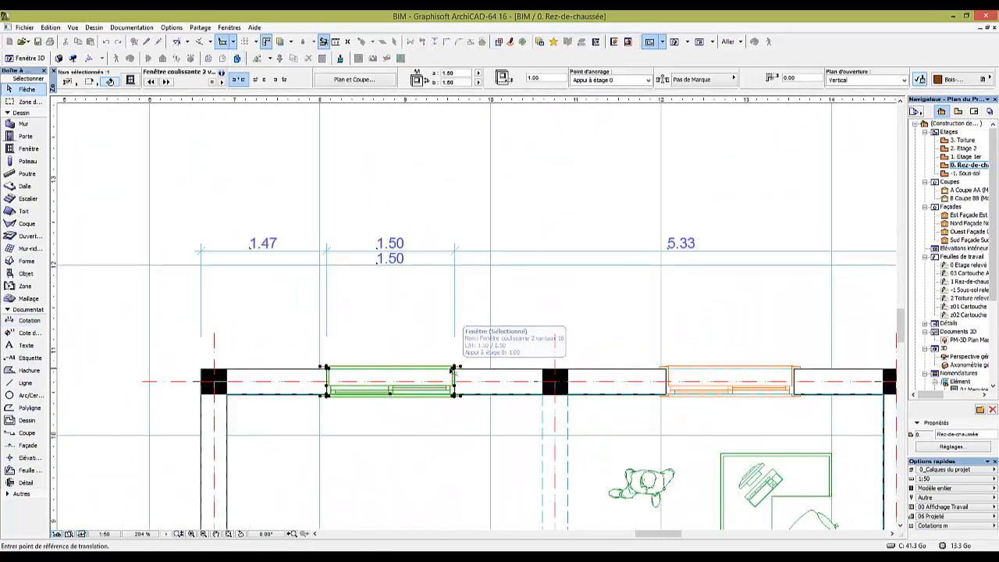
left_click(456, 370)
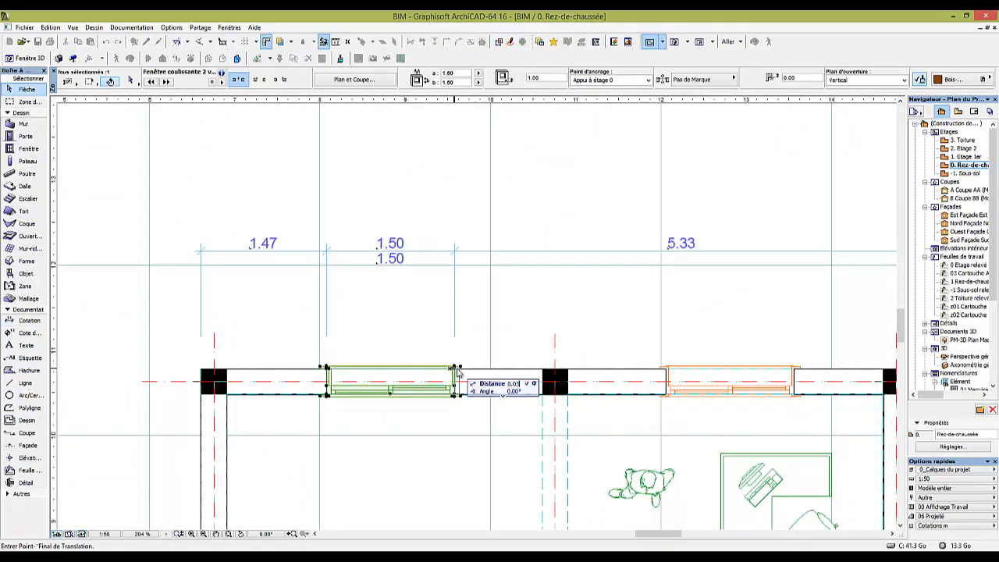
left_click(459, 371)
scroll(477, 300, "down", 3)
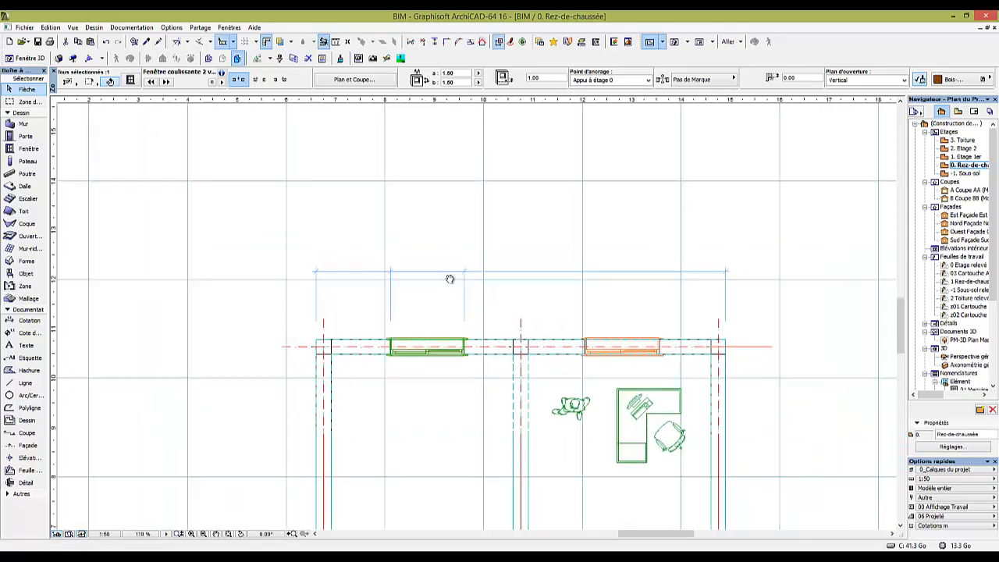
middle_click_drag(450, 279, 445, 276)
Set the upper dimension chain's text height to 3.00 mm and its text pen to 1, black
left_click_drag(450, 216, 409, 258)
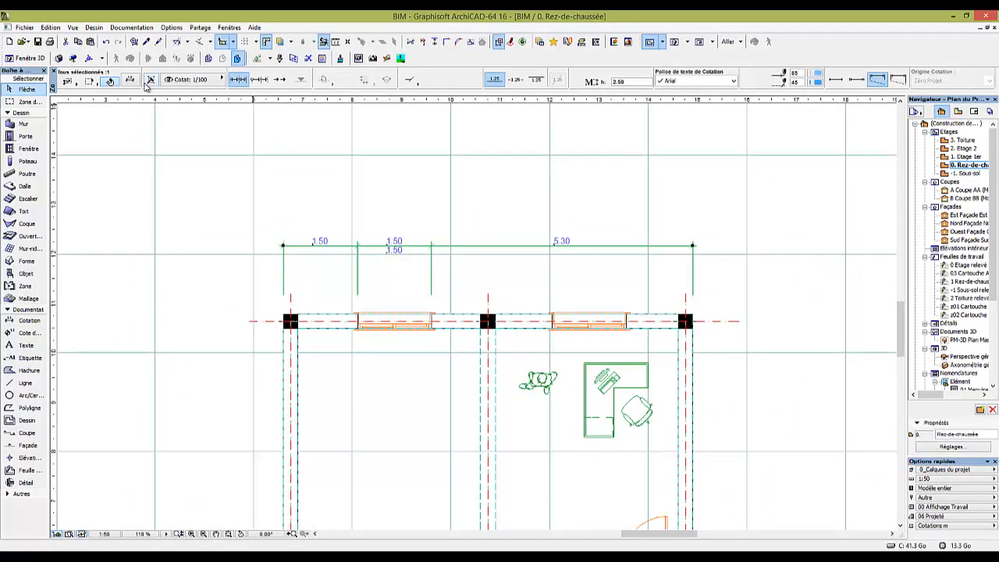
left_click(131, 81)
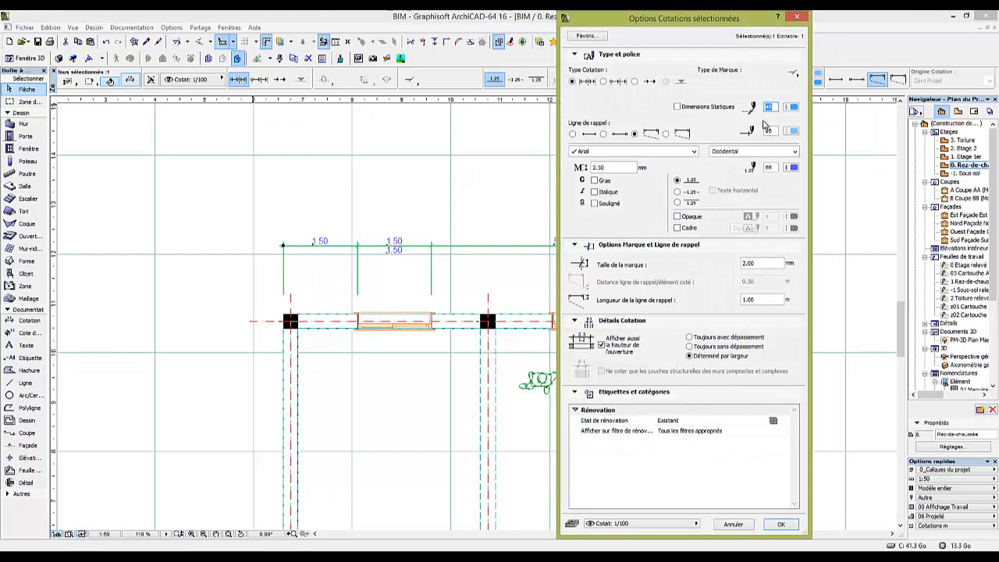
double_click(612, 166)
left_click(793, 167)
left_click(617, 190)
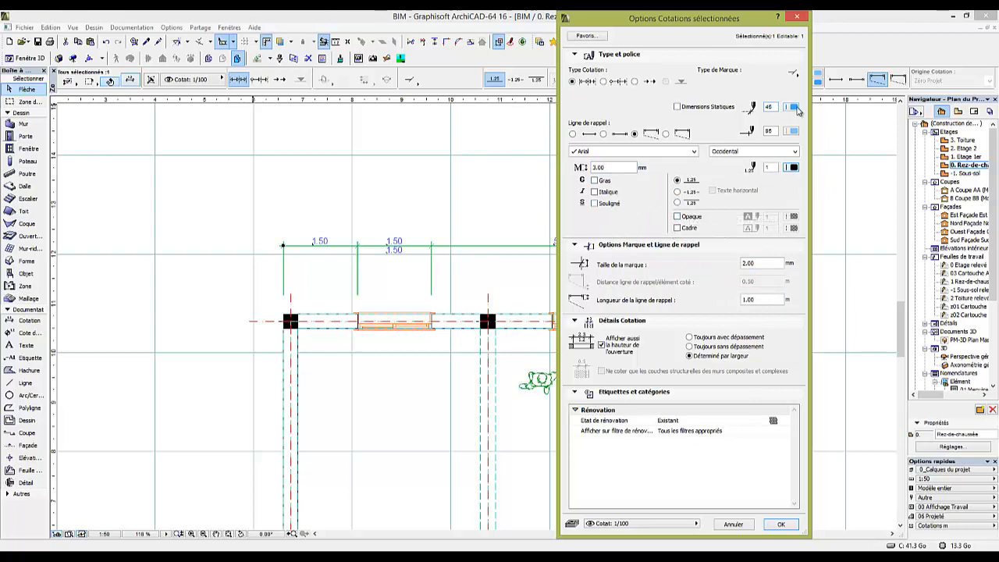
Set the chain's marker and line pens to 1, its marker size to 0.5 mm and its witness line length to 0.50 m
left_click(794, 107)
left_click(616, 127)
left_click(793, 131)
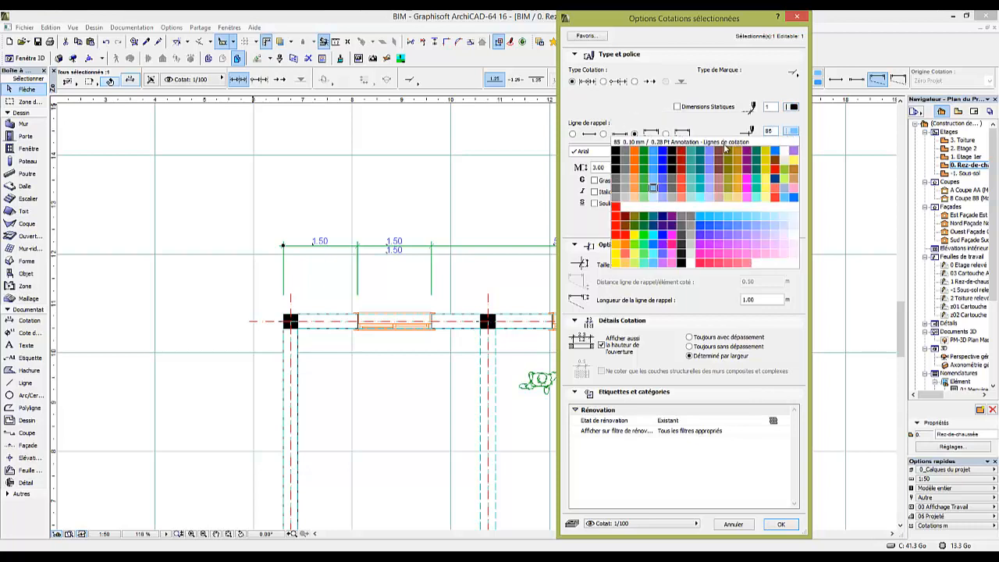
left_click(617, 146)
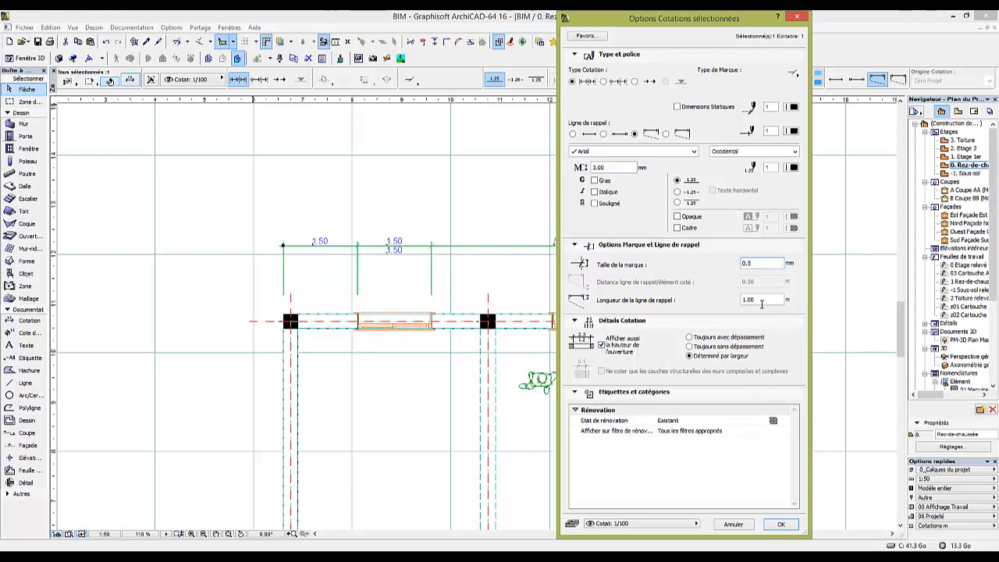
left_click(761, 303)
left_click(780, 525)
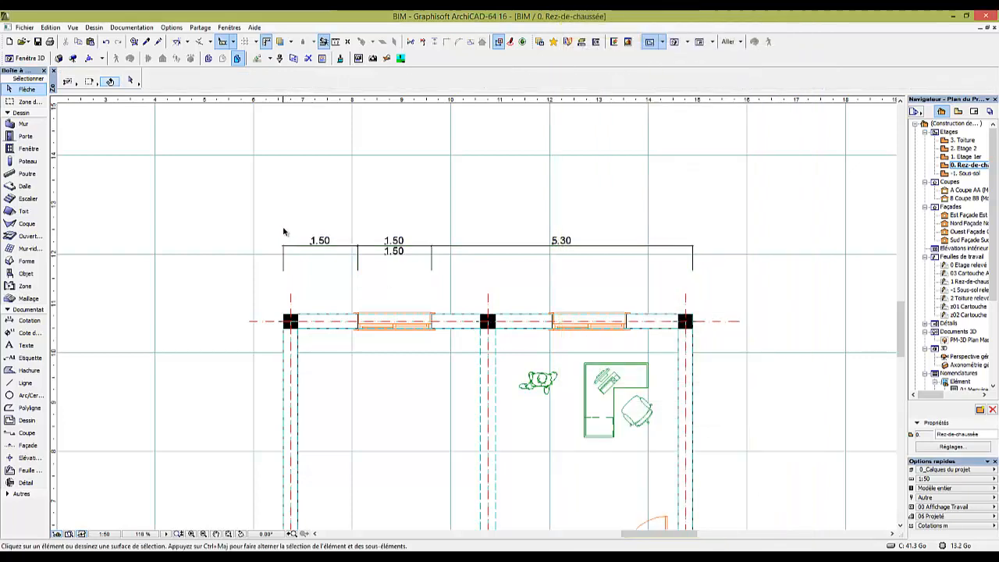
Shorten the witness lines of the upper dimension chain further
left_click(131, 80)
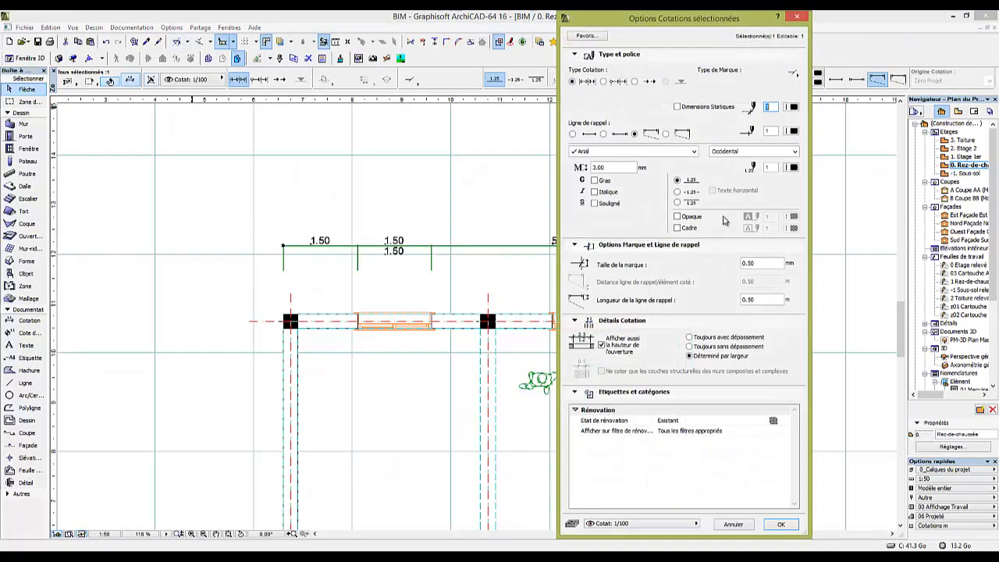
left_click(758, 301)
key("Return")
key("Escape")
scroll(578, 253, "up", 2)
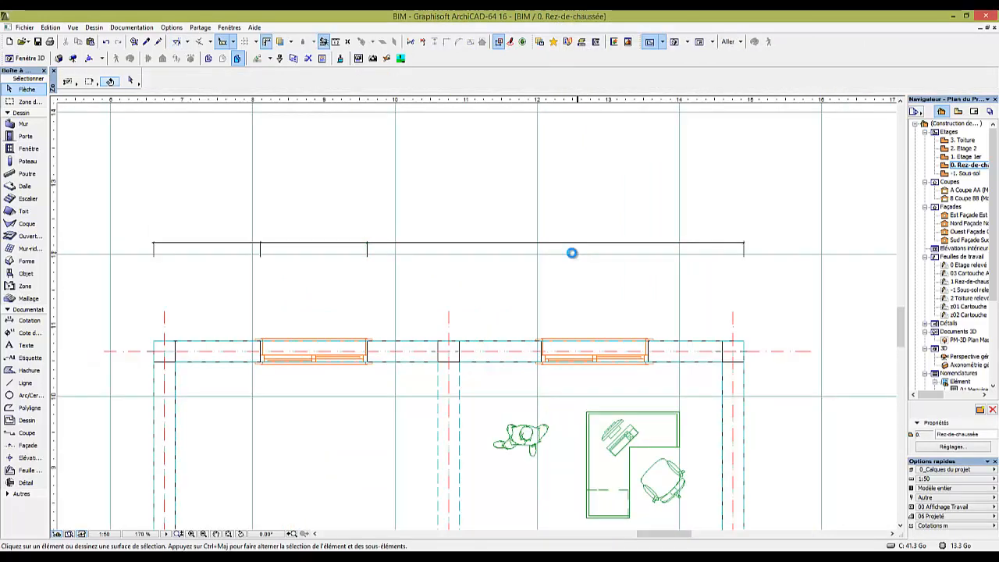
Dimension the left wall between its outer corners in the style copied from the upper chain, placing the dimension outside the building
scroll(550, 254, "down", 2)
middle_click_drag(543, 254, 491, 210)
left_click(456, 207, "alt")
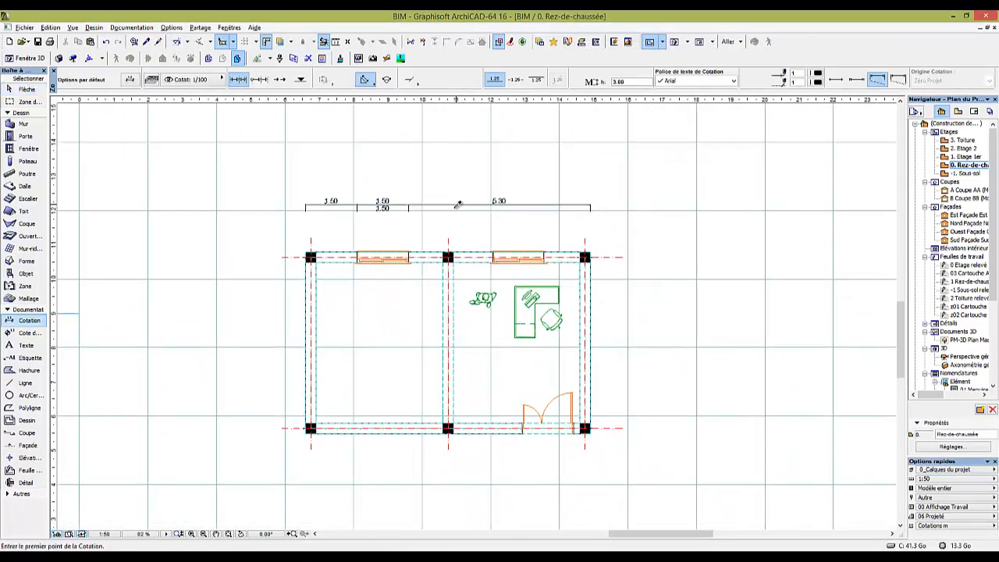
scroll(293, 311, "up", 5)
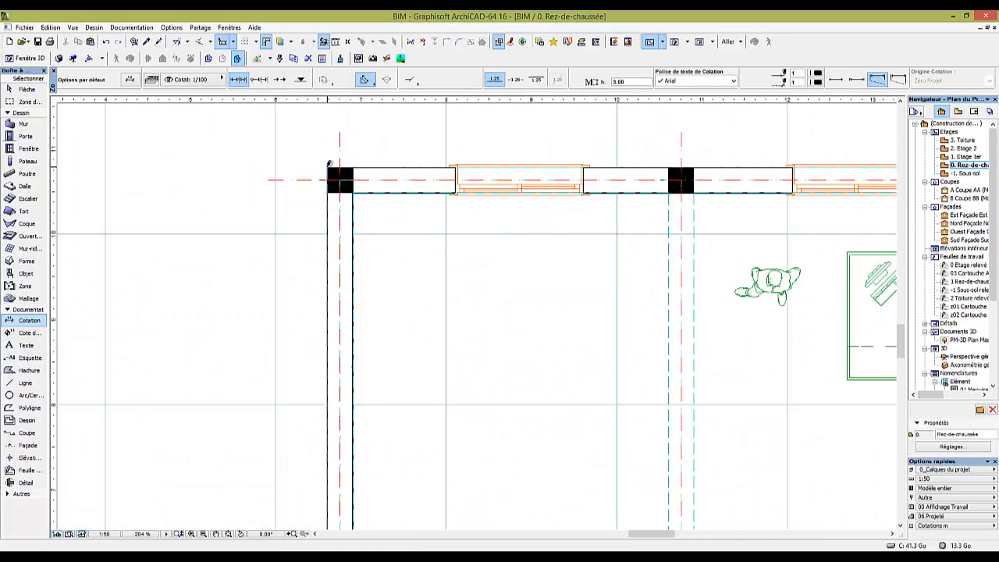
left_click(329, 163)
scroll(329, 180, "down", 5)
left_click(327, 299)
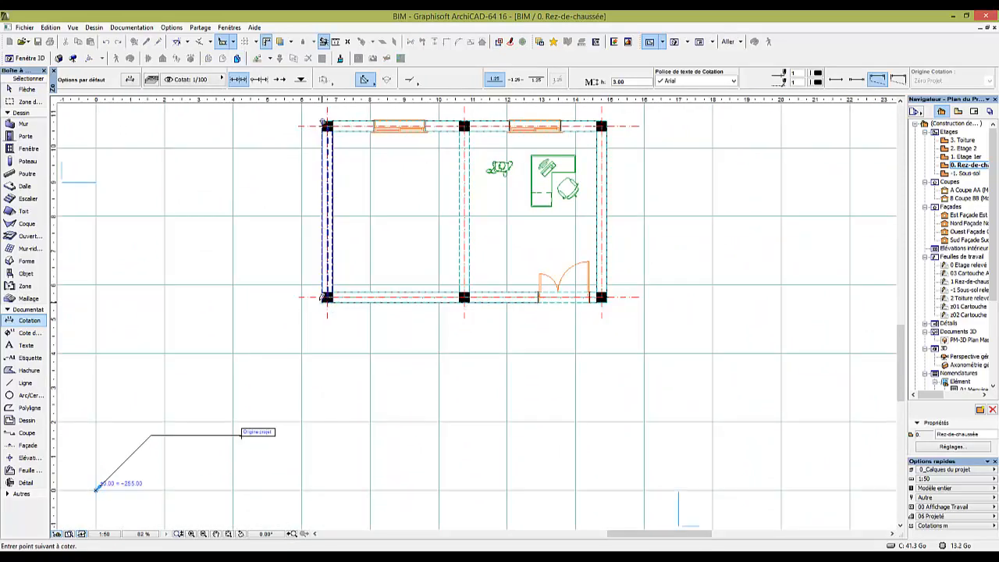
right_click(275, 249)
left_click(302, 282)
left_click(270, 229)
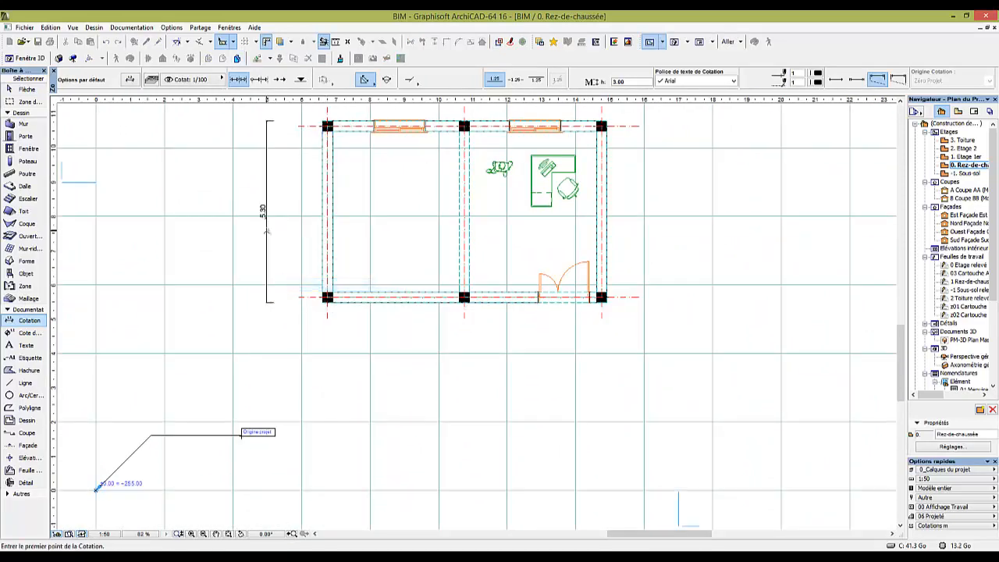
scroll(298, 196, "down", 3)
middle_click_drag(297, 196, 367, 226)
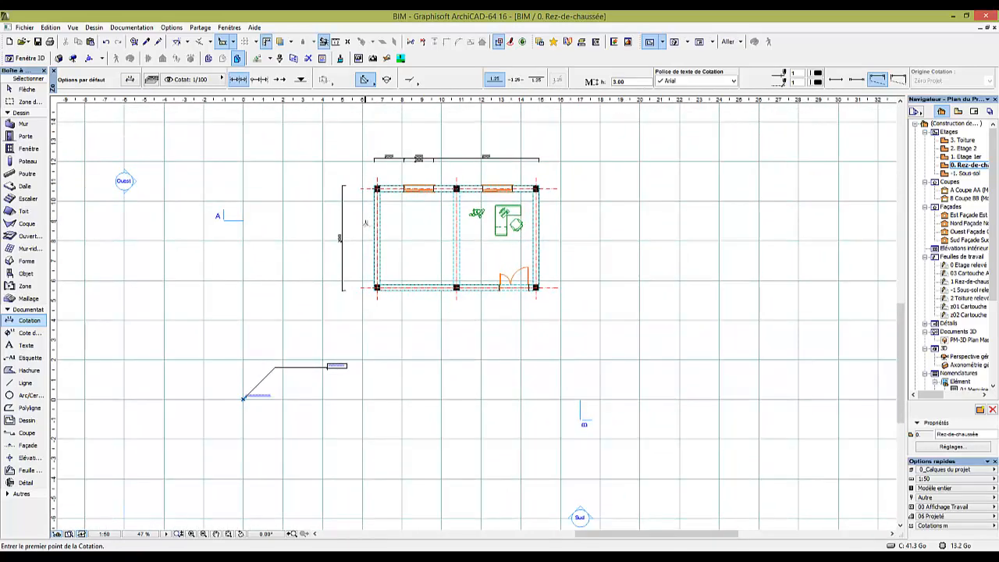
key("Escape")
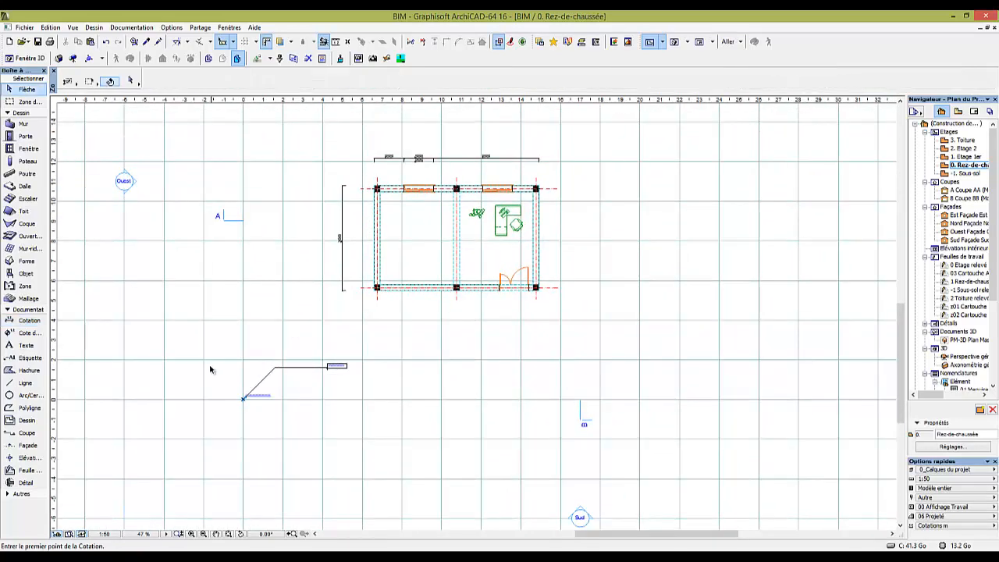
Set the default level dimension's marker size to 3 mm and its marker pen to 1, black
double_click(23, 334)
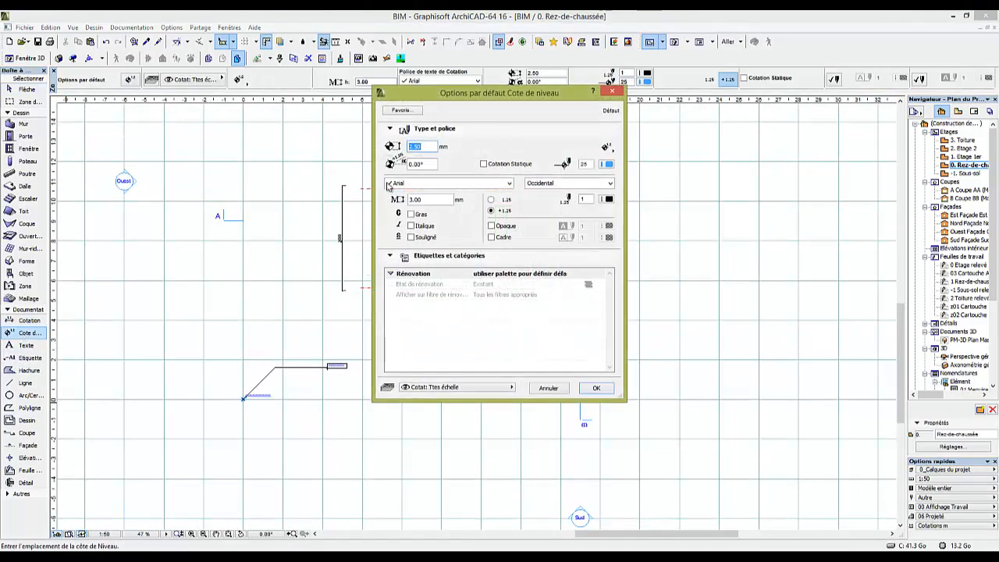
type("3")
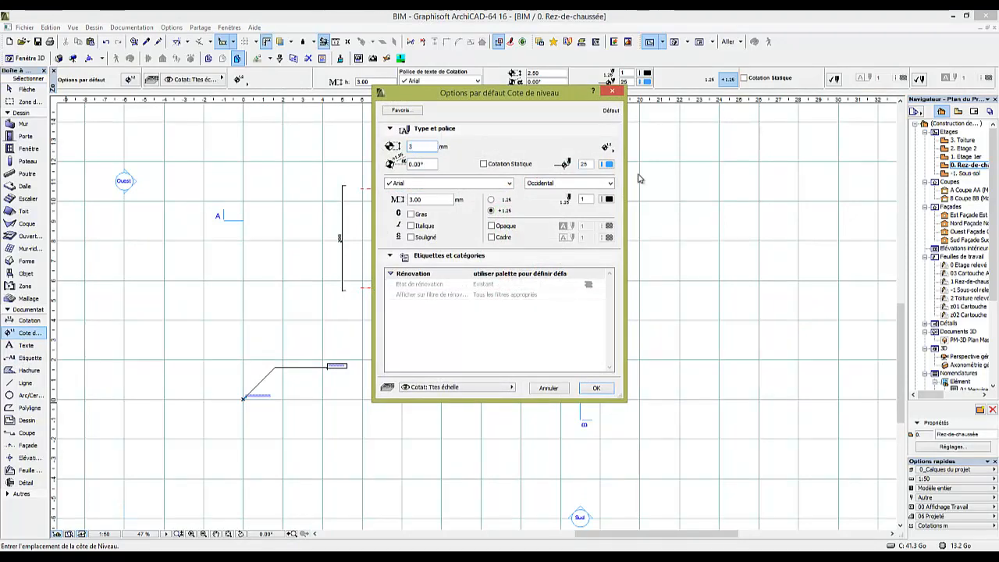
left_click(609, 165)
left_click(614, 203)
left_click(597, 388)
Place a level dimension in the right-hand room, between the middle beam and the double door
scroll(427, 224, "up", 5)
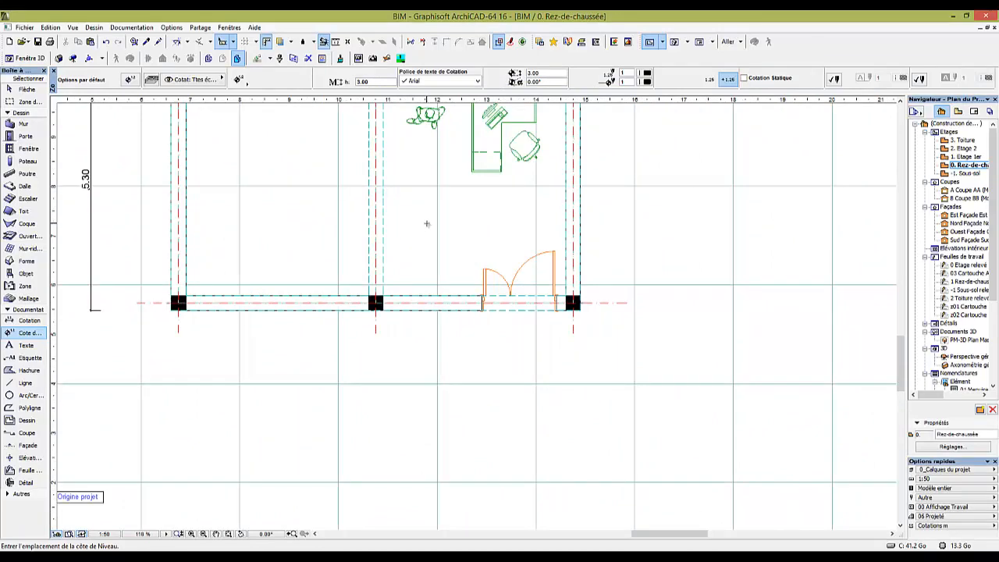
scroll(427, 224, "up", 6)
left_click(417, 263)
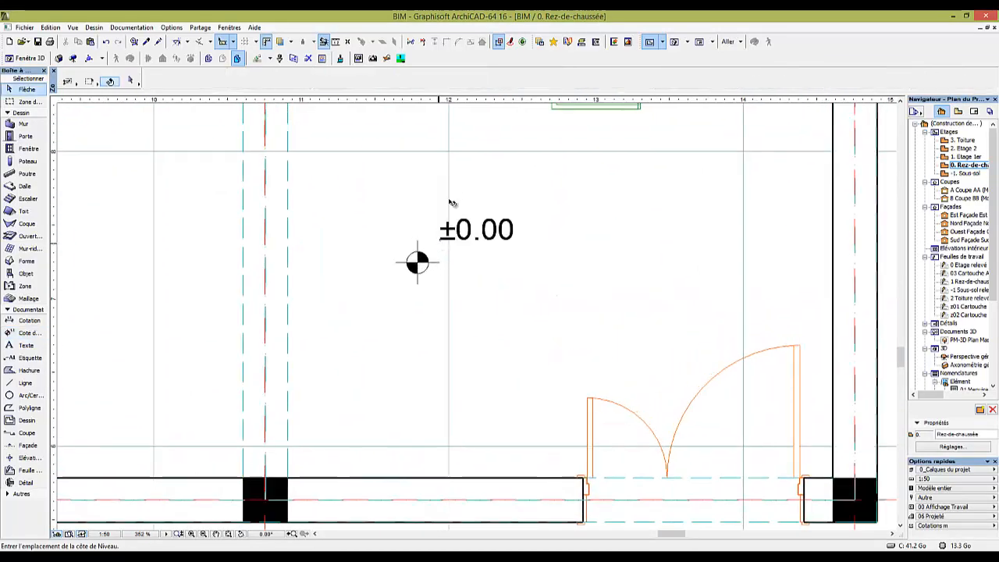
Try the underlined leader and double-circle marker styles on the level dimension
left_click(131, 81)
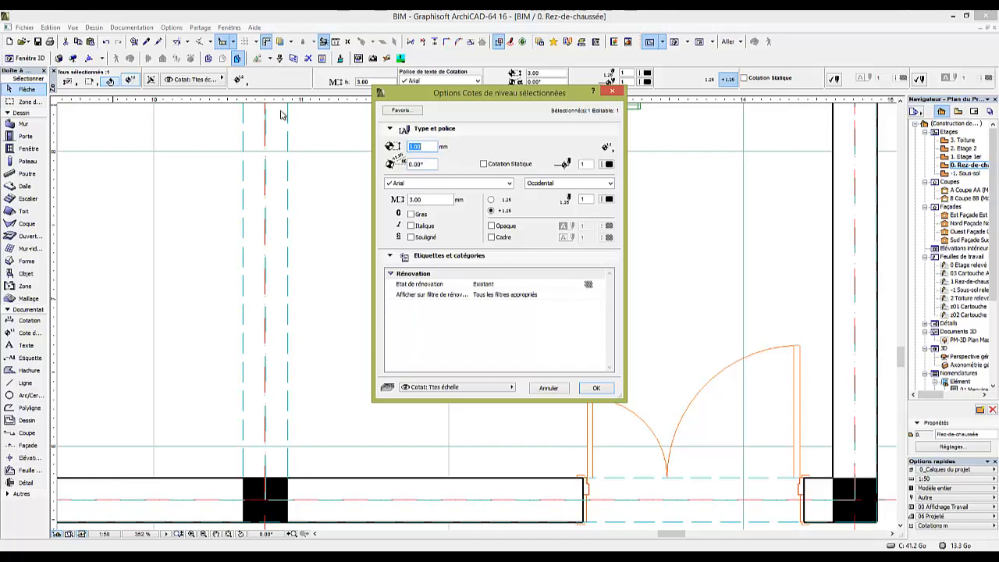
key("Escape")
left_click(239, 80)
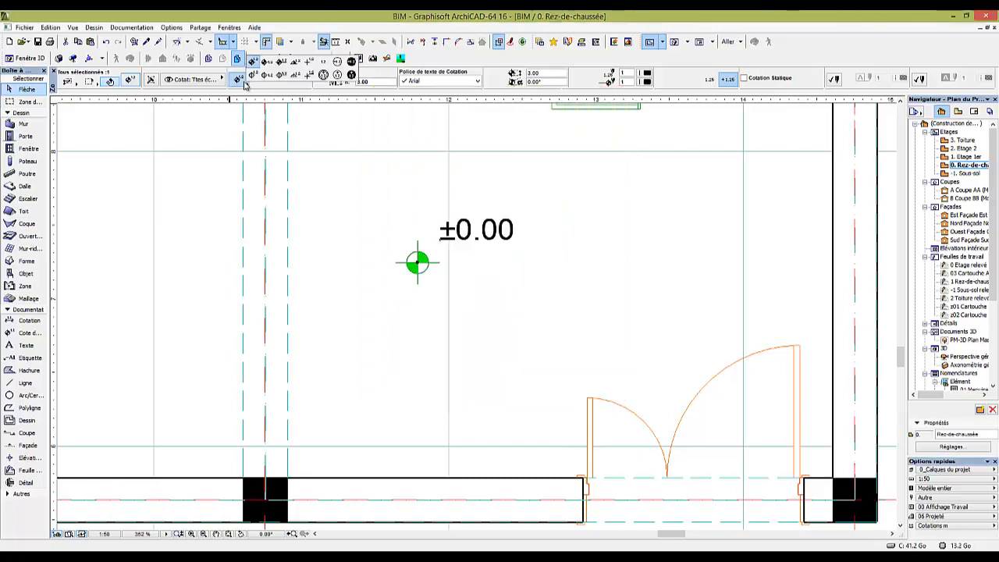
left_click(290, 76)
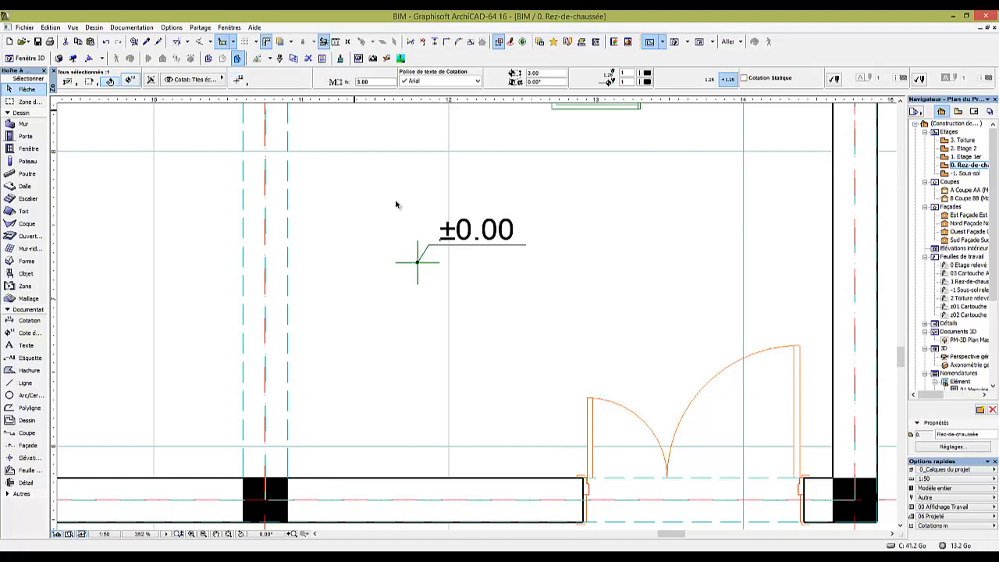
left_click(240, 80)
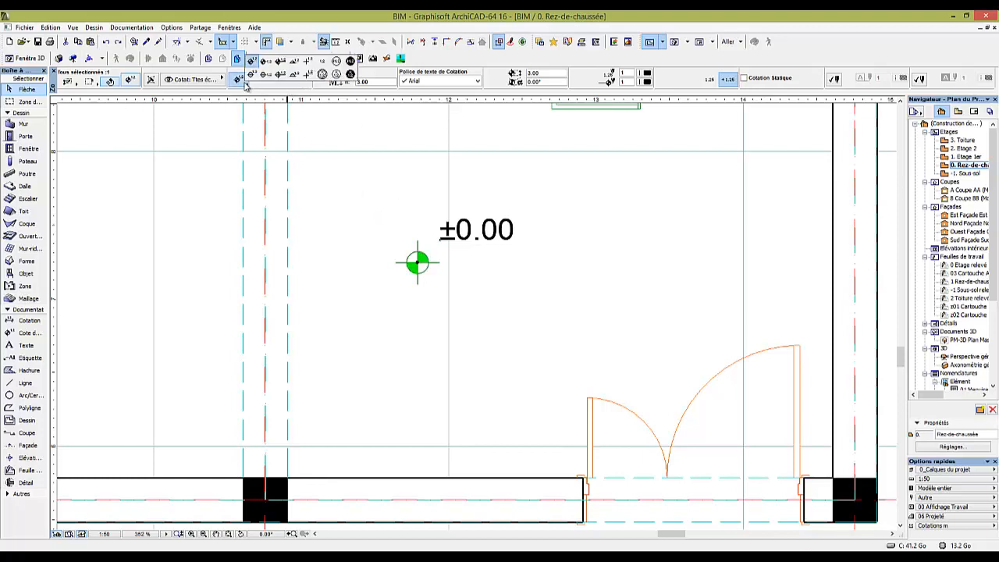
left_click(309, 75)
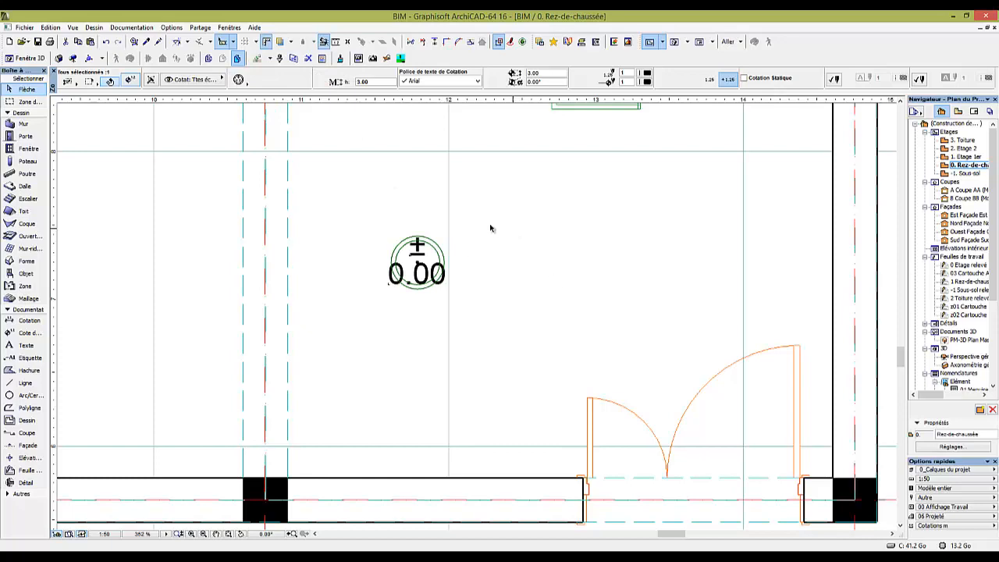
left_click(488, 302)
Draw a fixed-width text block in the middle of the left-hand room
scroll(471, 308, "down", 6)
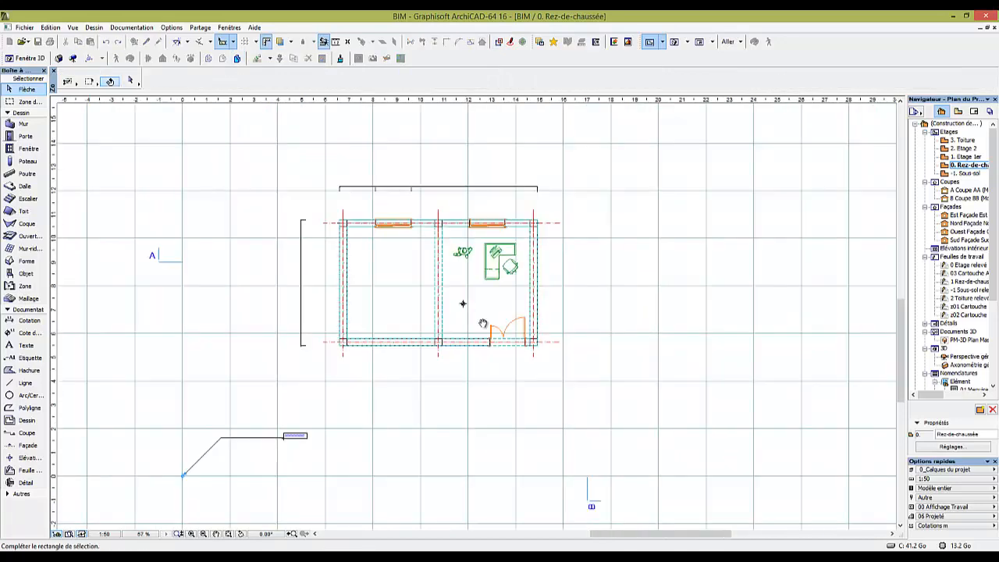
middle_click_drag(483, 323, 515, 335)
scroll(359, 328, "down", 2)
middle_click_drag(359, 327, 407, 332)
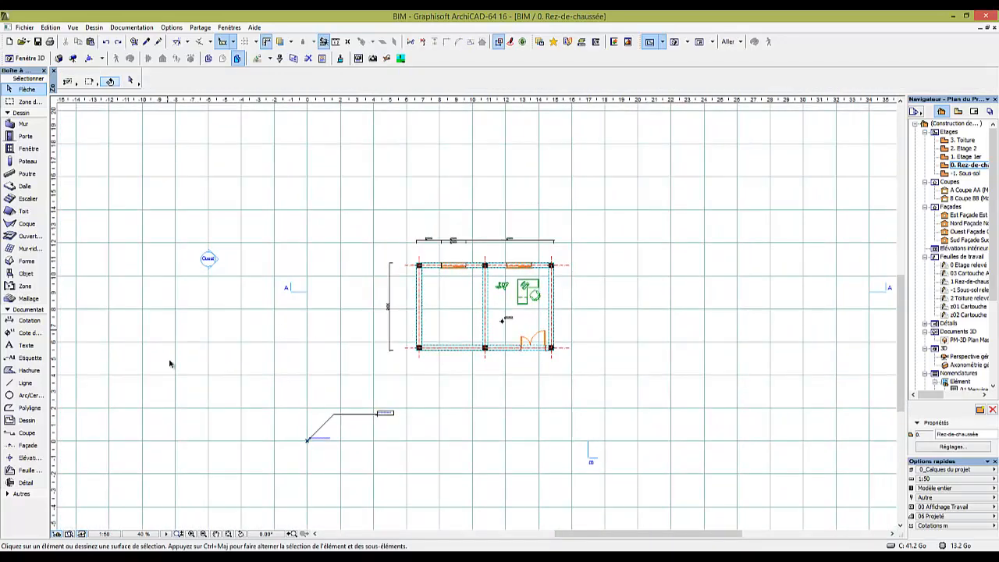
middle_click_drag(243, 354, 273, 265)
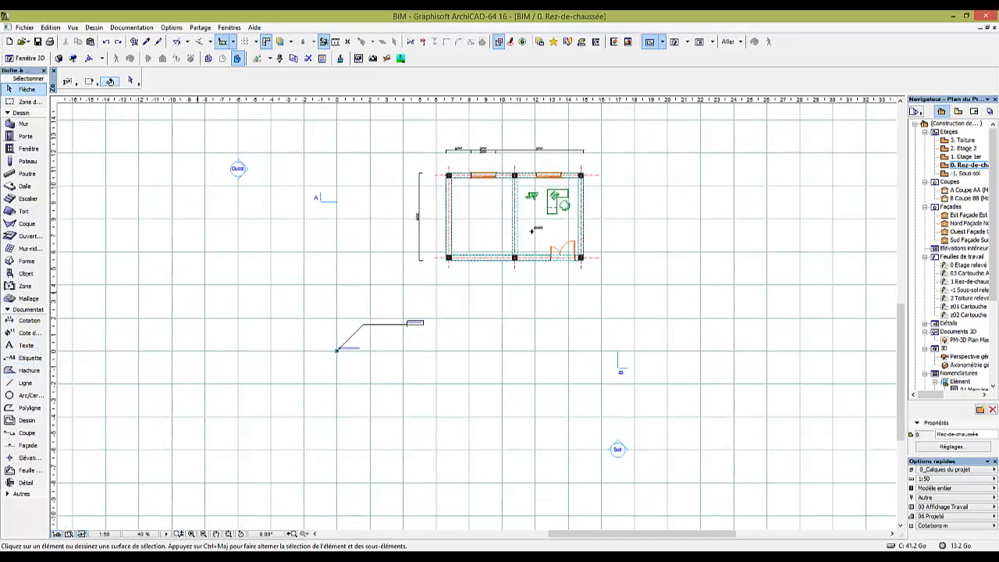
left_click(28, 346)
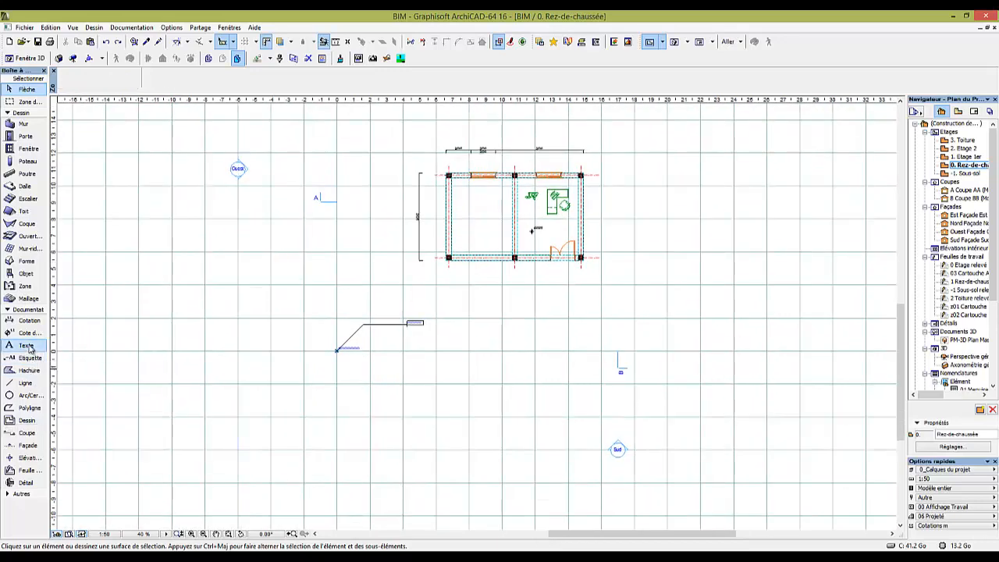
scroll(524, 212, "up", 3)
scroll(520, 214, "up", 4)
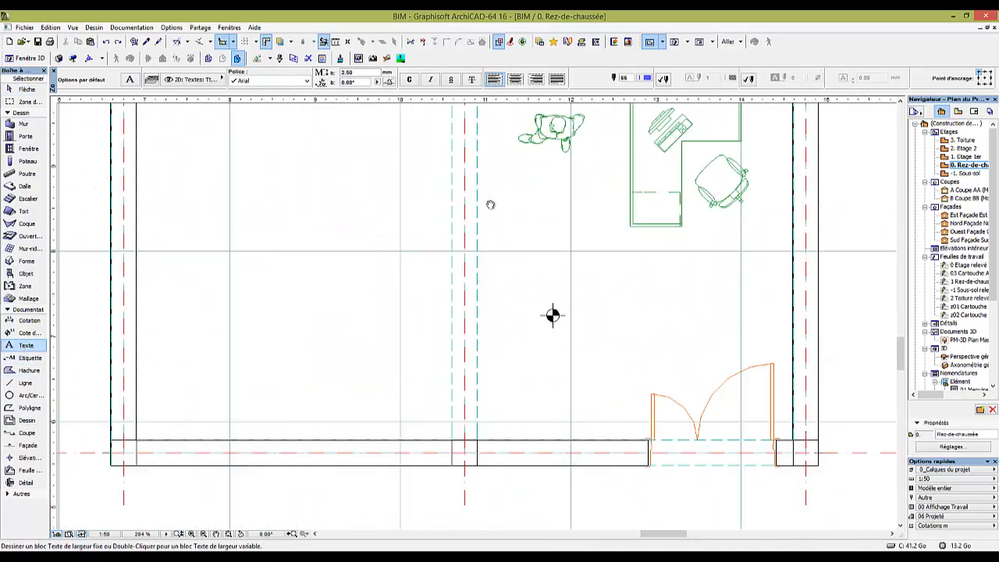
middle_click_drag(491, 205, 470, 202)
scroll(464, 242, "down", 3)
middle_click_drag(461, 245, 448, 266)
left_click(305, 223)
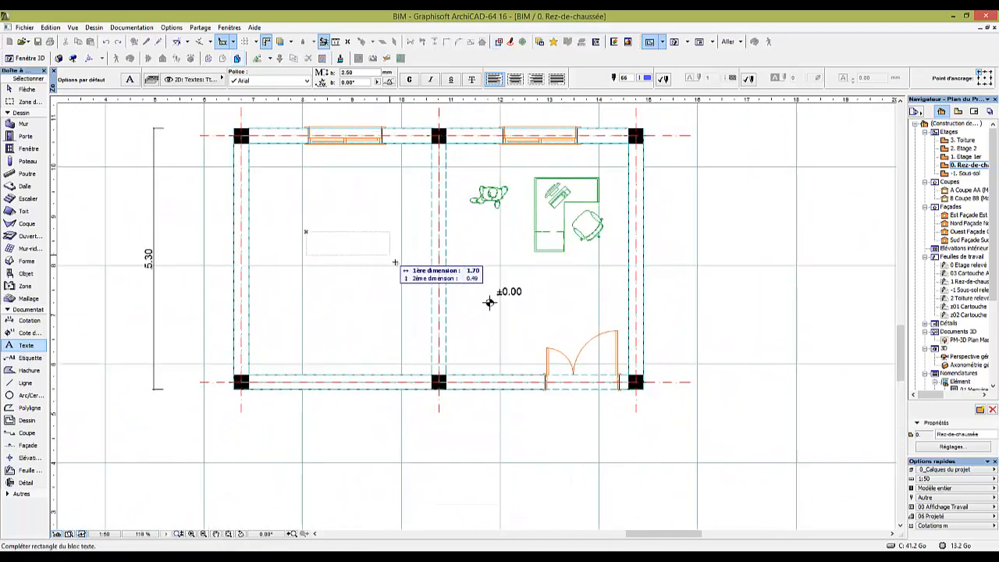
left_click(410, 282)
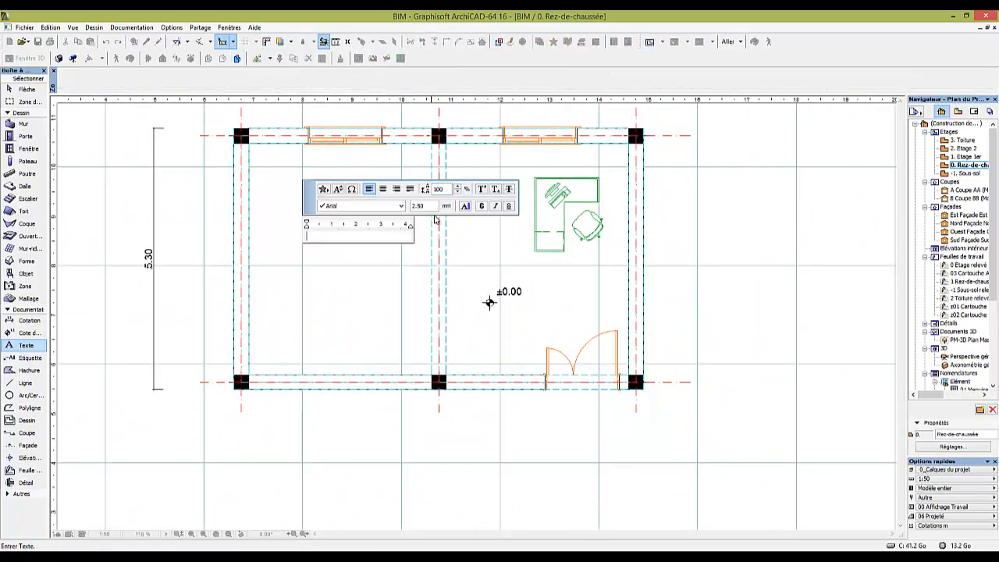
Enter "Atelier" in the text block, in bold with pen 1, black, and a text height of 3.00 mm
left_click(467, 209)
left_click(477, 205)
left_click_drag(342, 236, 293, 227)
left_click(482, 206)
double_click(434, 207)
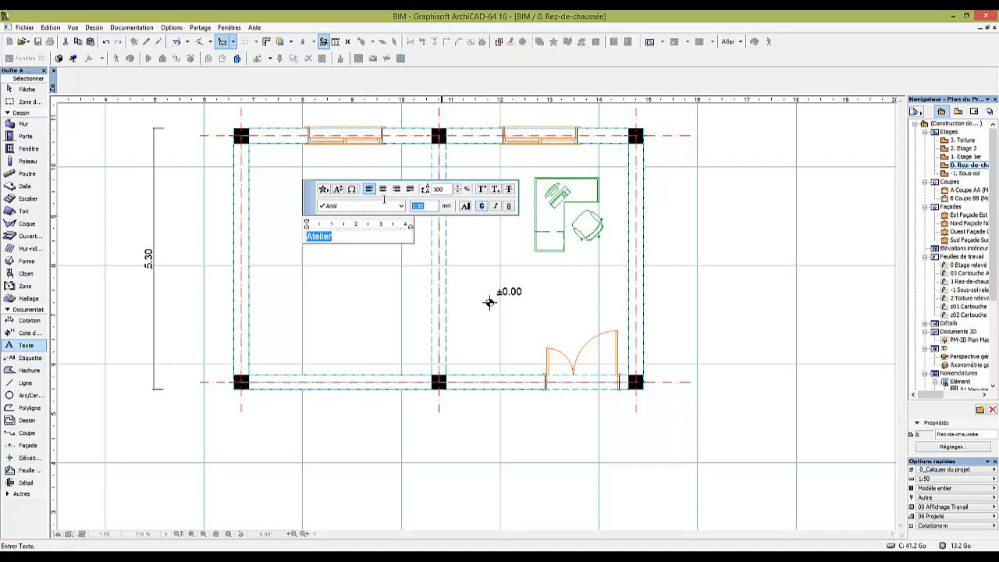
left_click(384, 288)
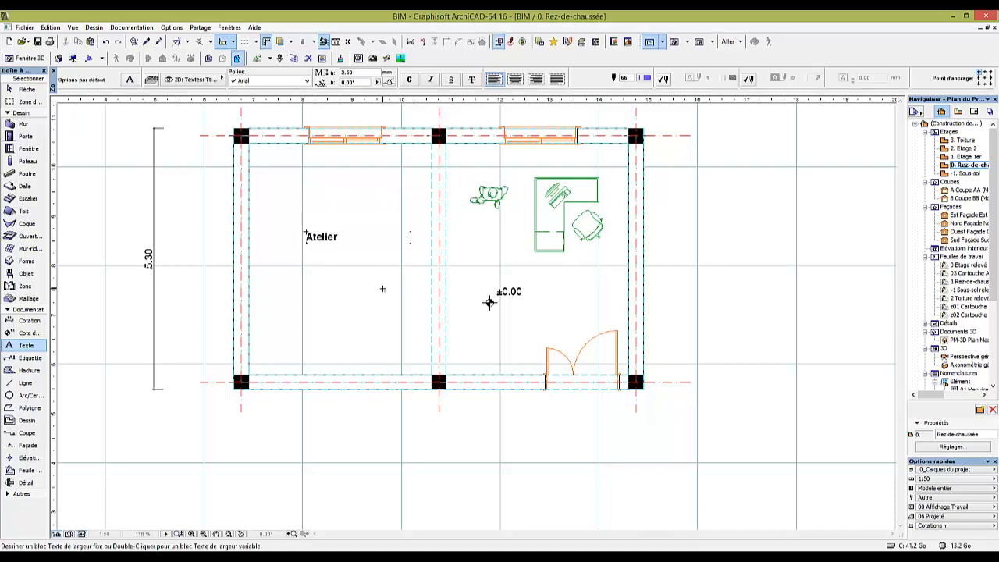
Centre the Atelier label horizontally within its text block
left_click(332, 241)
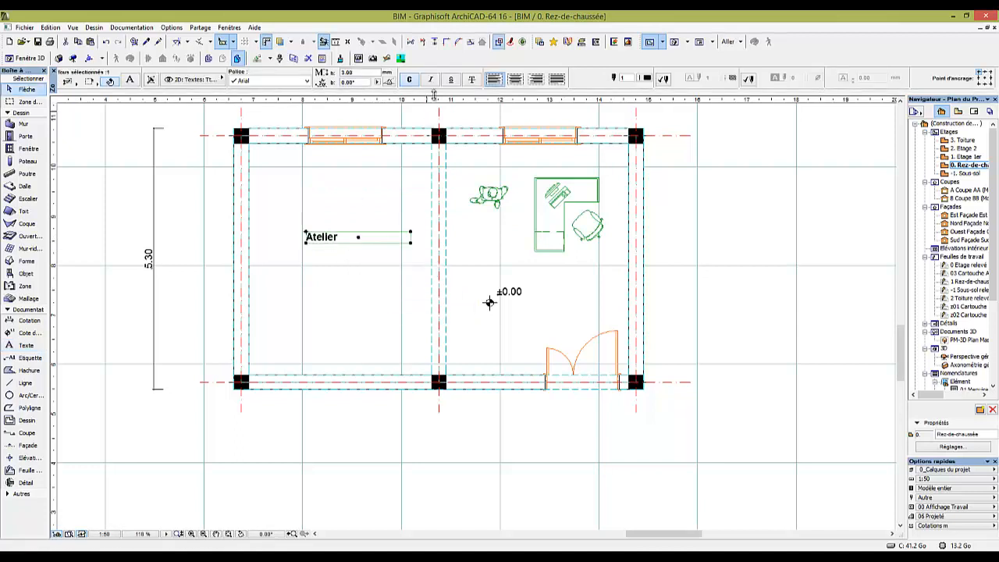
left_click(515, 79)
left_click(389, 287)
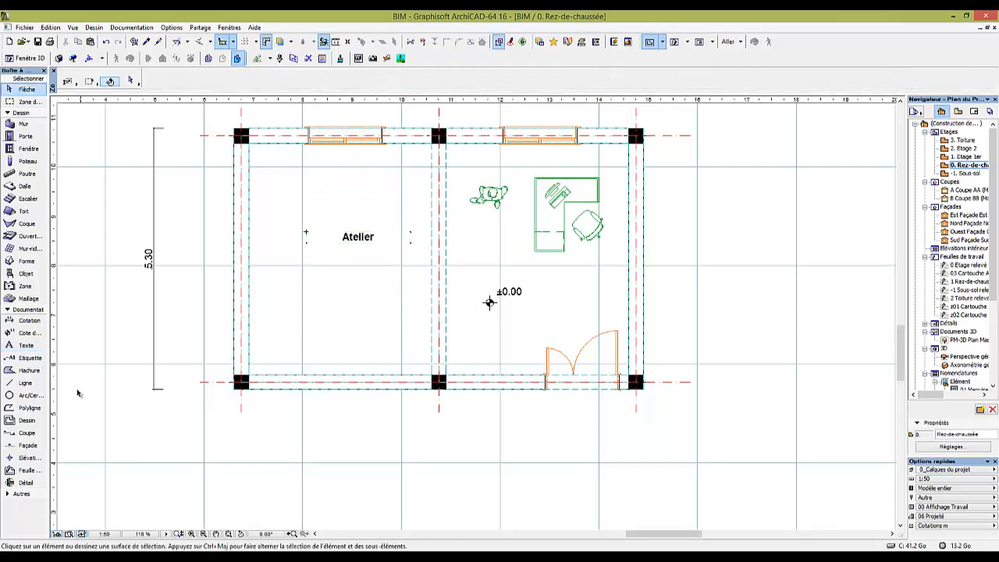
Draw a horizontal dash-dot line about 4.4 m long in the empty area below the building
left_click(20, 386)
scroll(334, 453, "down", 5)
middle_click_drag(334, 460, 391, 152)
left_click(300, 326)
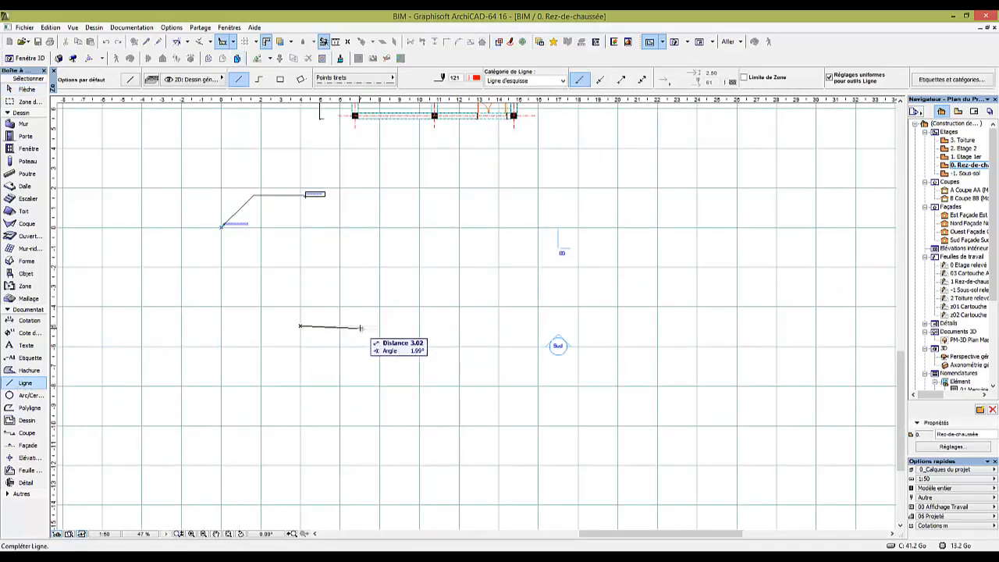
scroll(361, 328, "up", 3)
left_click(419, 325)
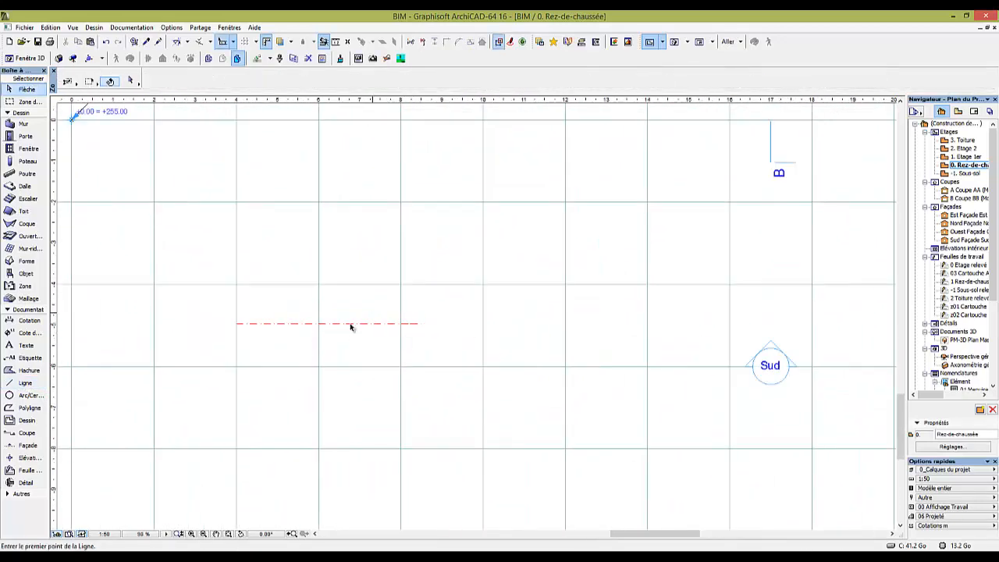
Change the line type of the new horizontal line to Continu
left_click(132, 82)
left_click(461, 167)
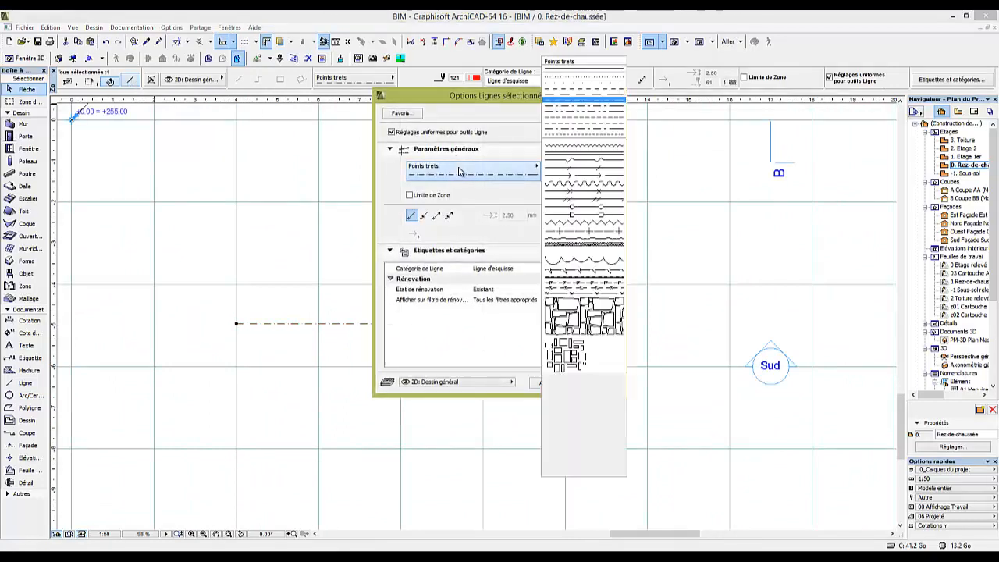
left_click(559, 70)
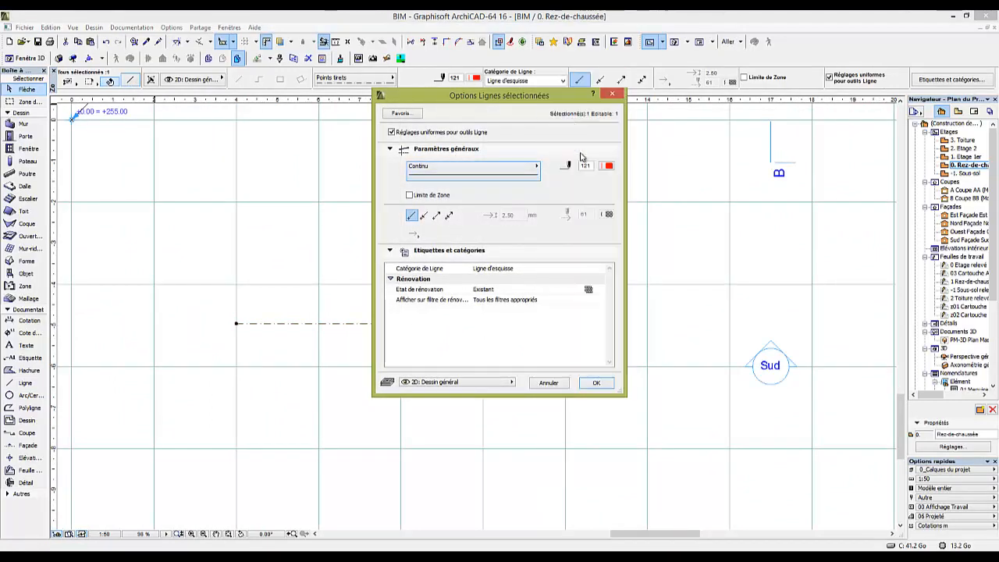
left_click(597, 384)
left_click(109, 412)
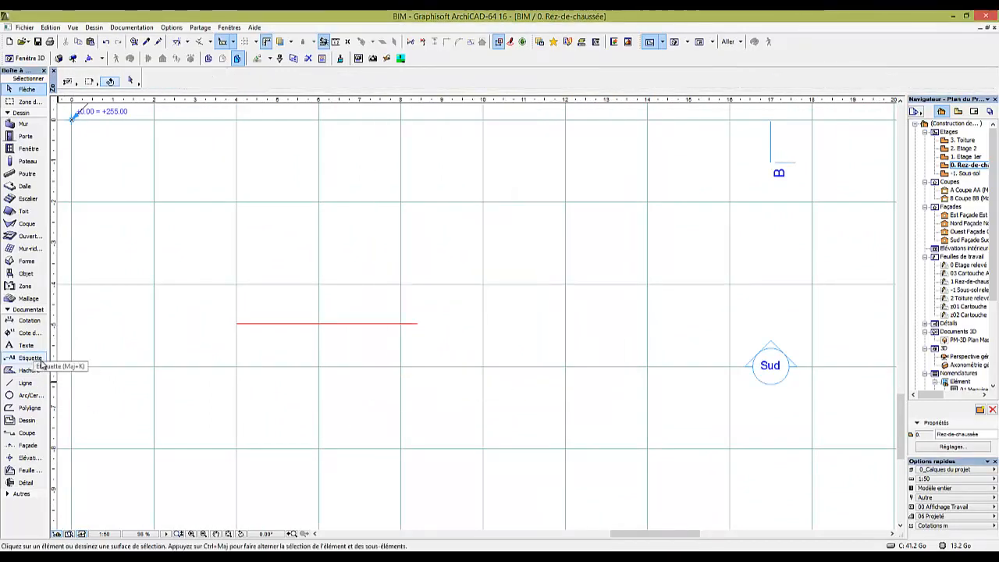
Draw a dash-dot circle with a radius of 2 m just below the horizontal line
left_click(30, 395)
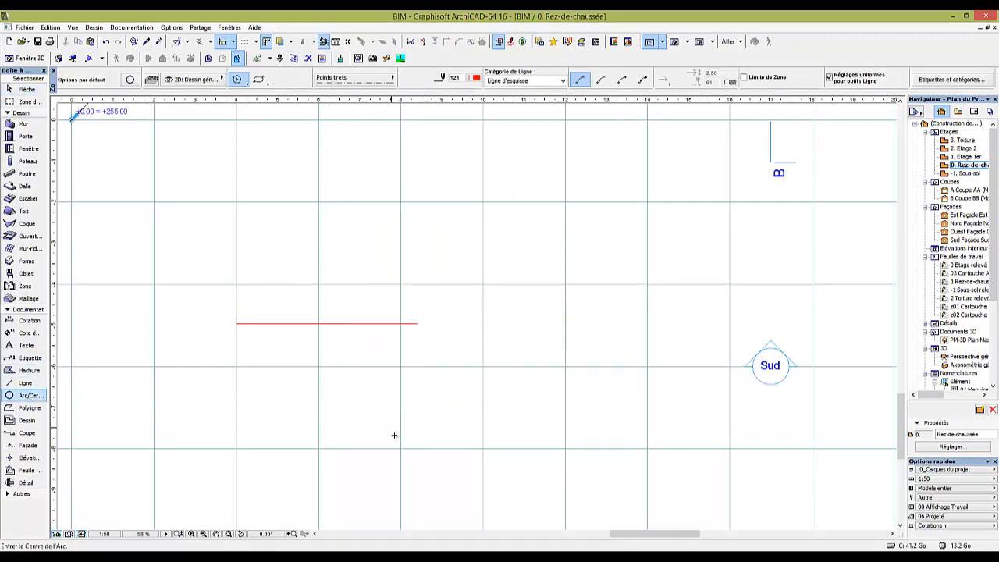
scroll(428, 353, "down", 3)
left_click(390, 384)
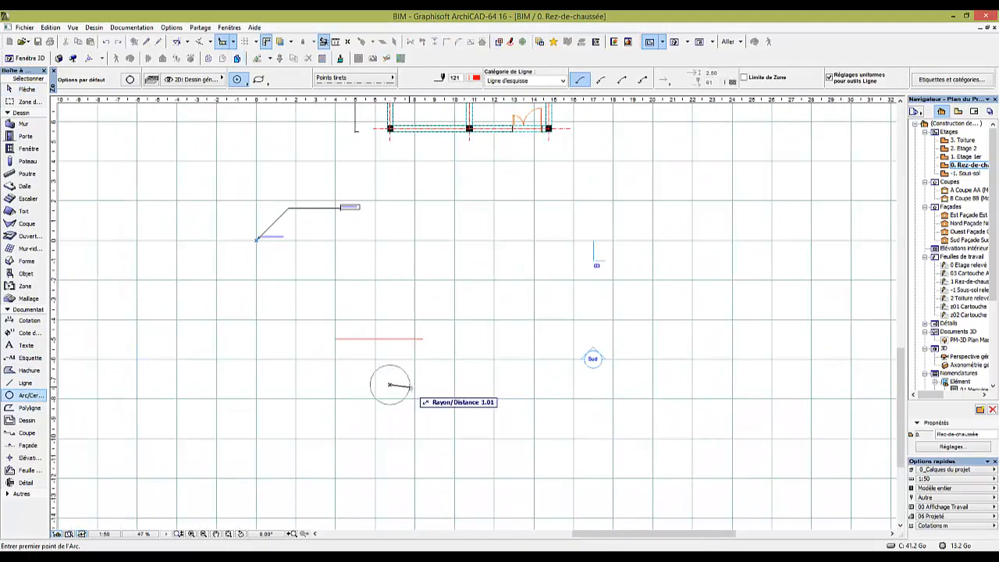
key("Tab")
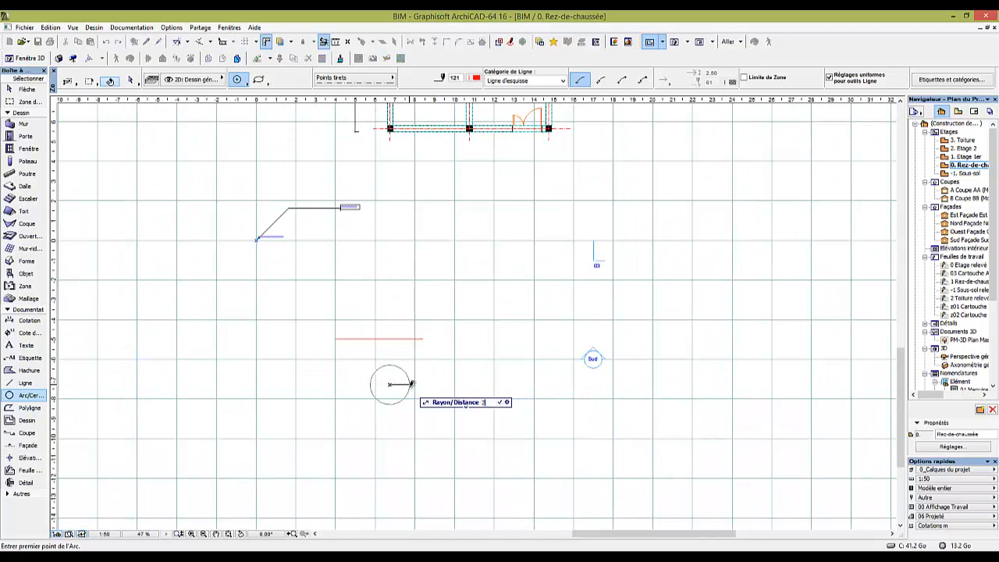
type("2")
key("Return")
left_click(412, 385)
scroll(411, 385, "up", 3)
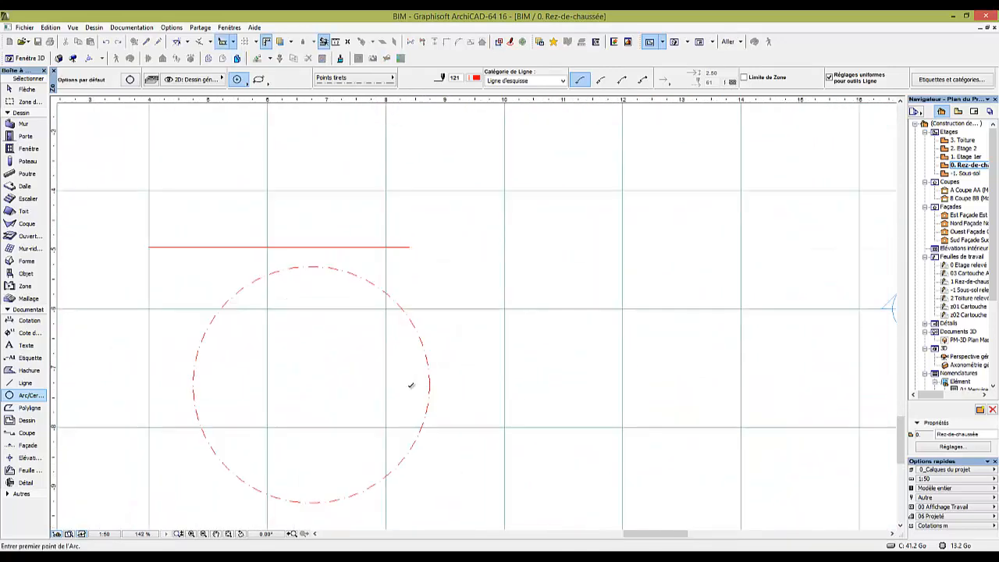
key("Escape")
left_click(428, 373)
key("Escape")
Examine the annotated plan and the building in the 3D view, and return to the ground-floor plan
scroll(328, 390, "down", 4)
middle_click_drag(328, 391, 489, 305)
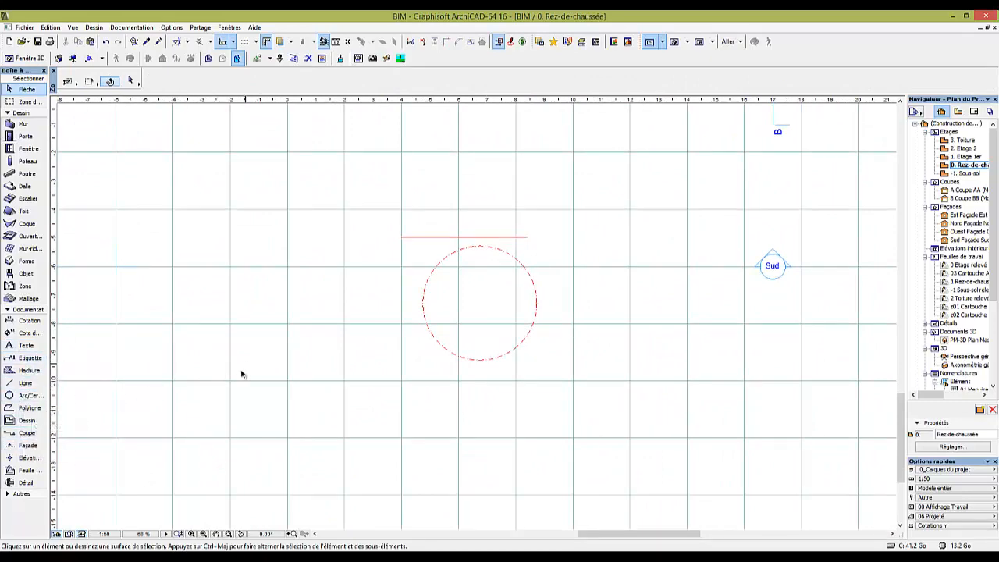
scroll(363, 371, "down", 4)
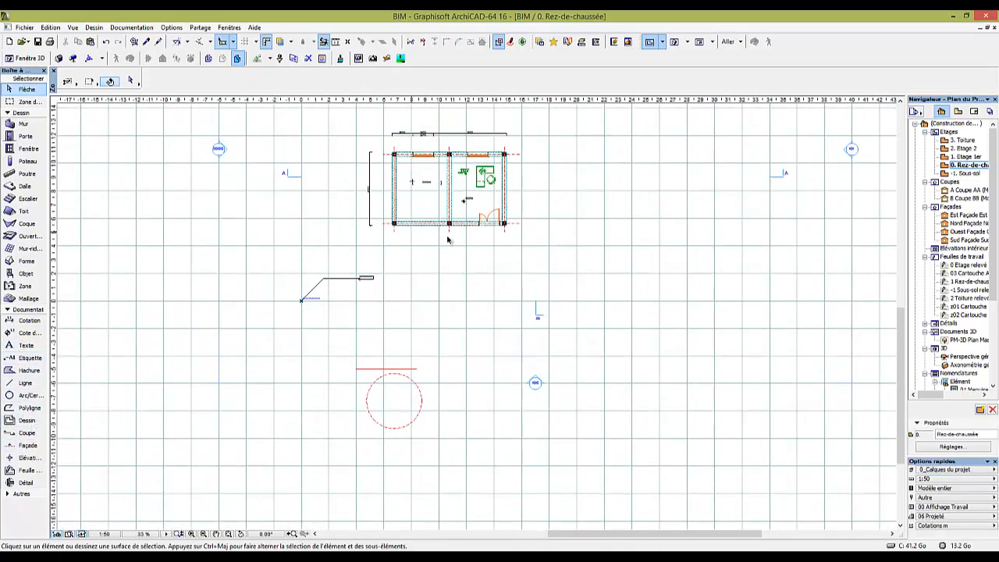
scroll(480, 162, "up", 3)
scroll(471, 185, "down", 2)
middle_click_drag(471, 185, 489, 242)
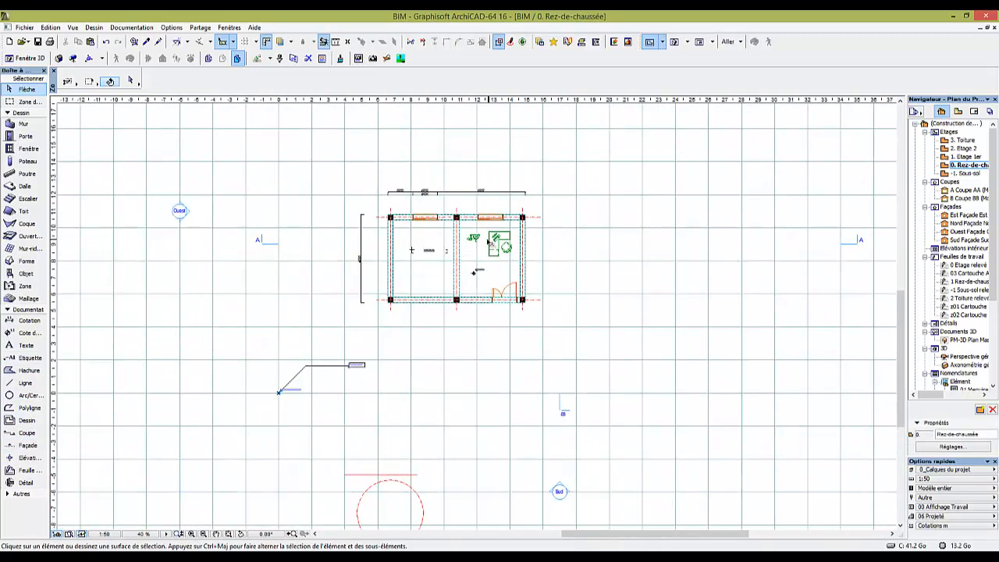
key("F3")
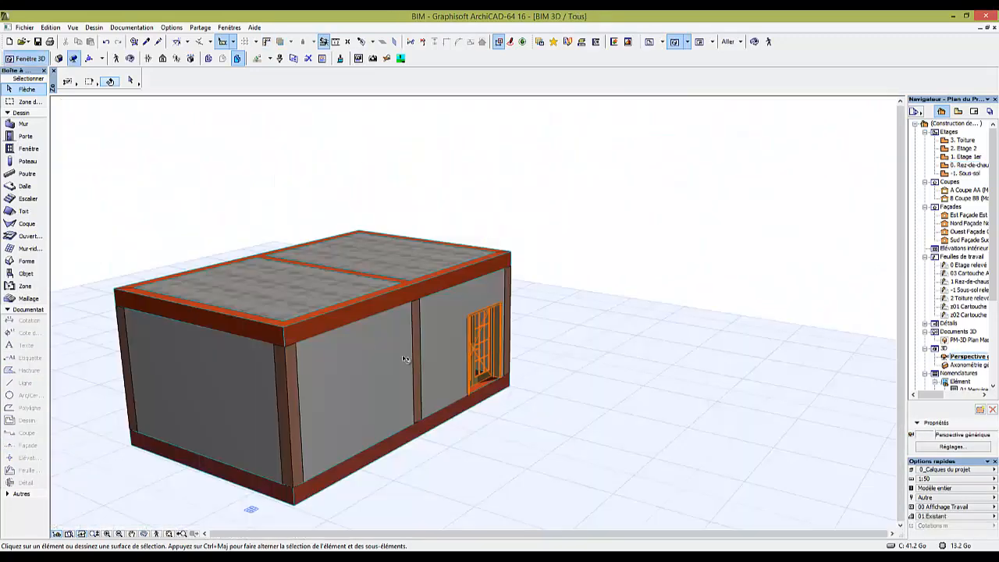
middle_click_drag(213, 357, 415, 378, "shift")
key("F2")
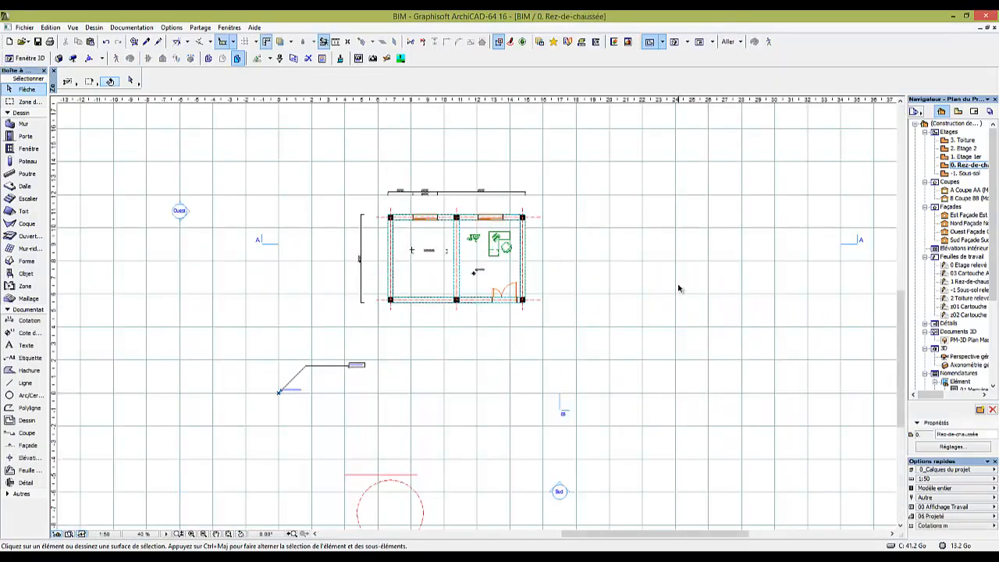
scroll(435, 207, "up", 5)
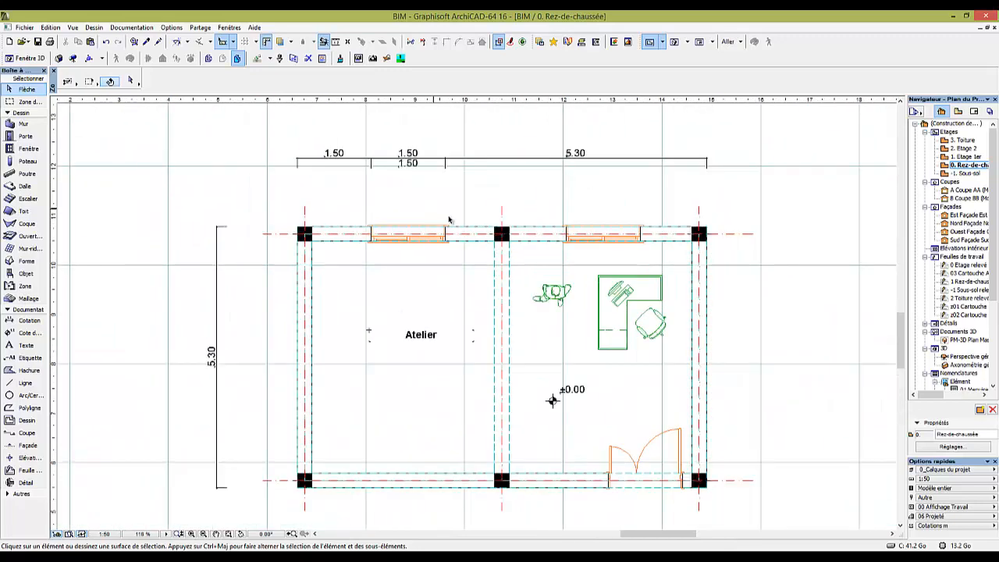
Move the section line B about 5 m toward the building so that it cuts through the furnished room
scroll(488, 238, "down", 3)
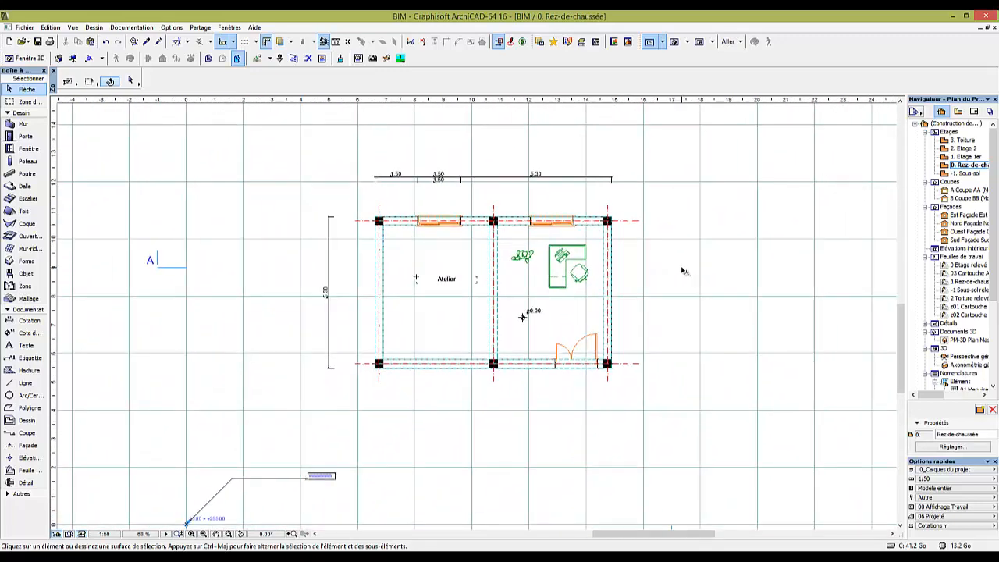
scroll(682, 270, "down", 8)
left_click(725, 266)
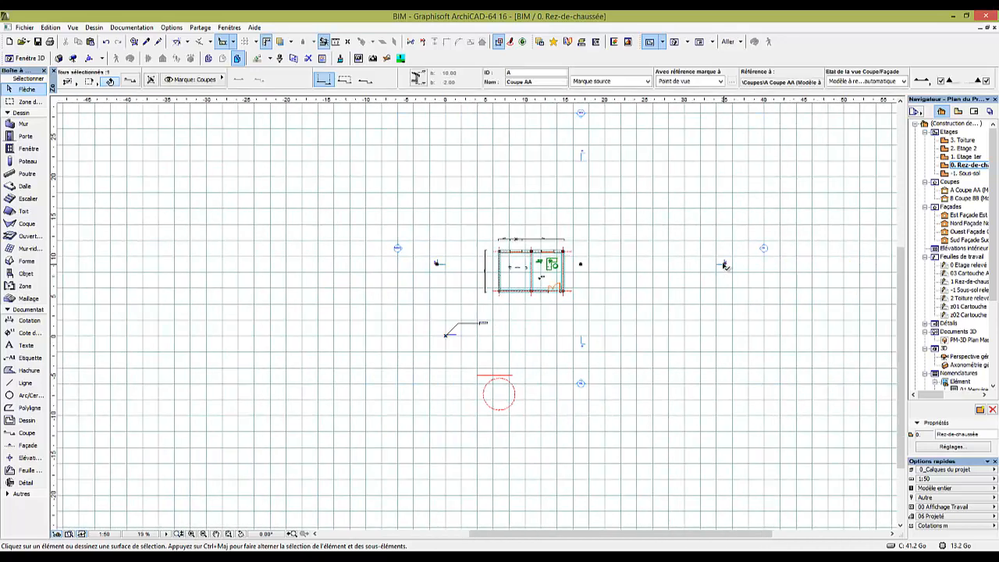
left_click(581, 279)
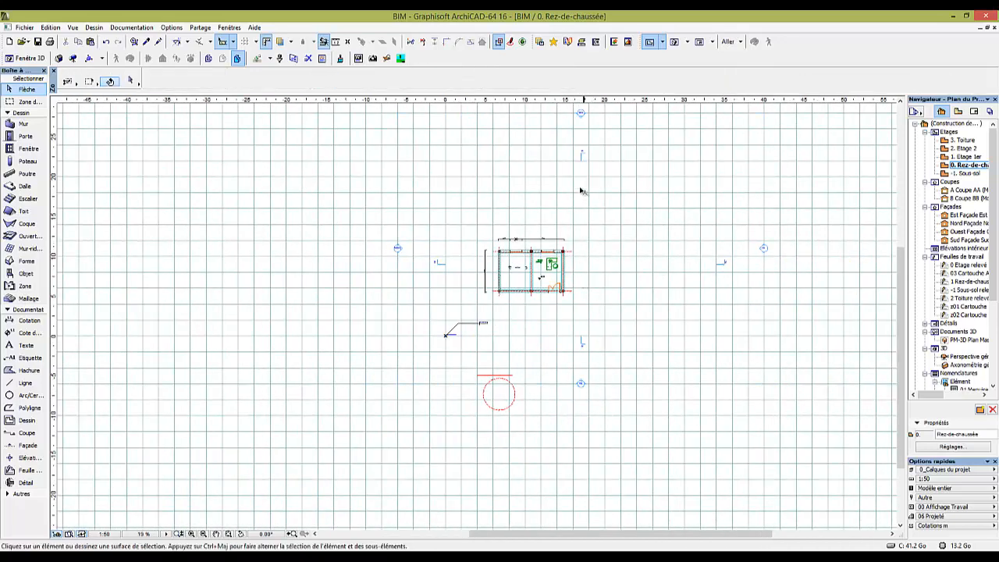
left_click(581, 160)
left_click_drag(582, 158, 540, 165)
Open sections AA and BB in turn and examine the cut slabs, walls, windows and furniture
double_click(948, 191)
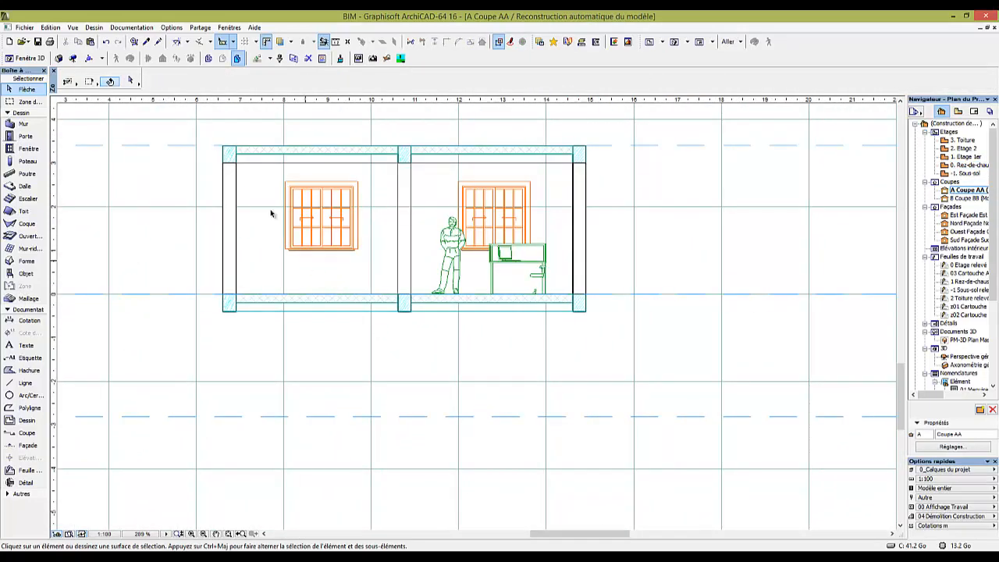
middle_click_drag(254, 159, 255, 195)
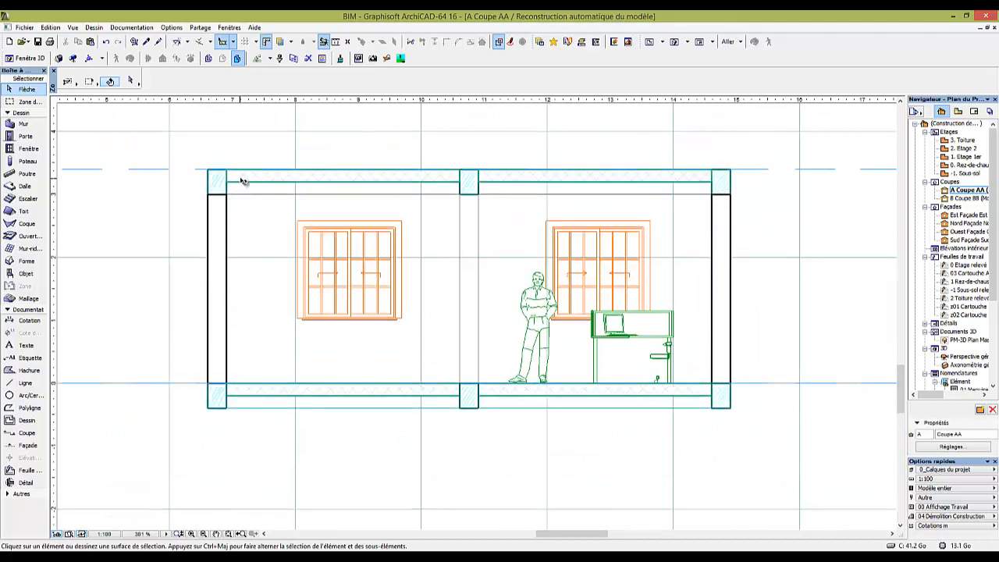
left_click(242, 181)
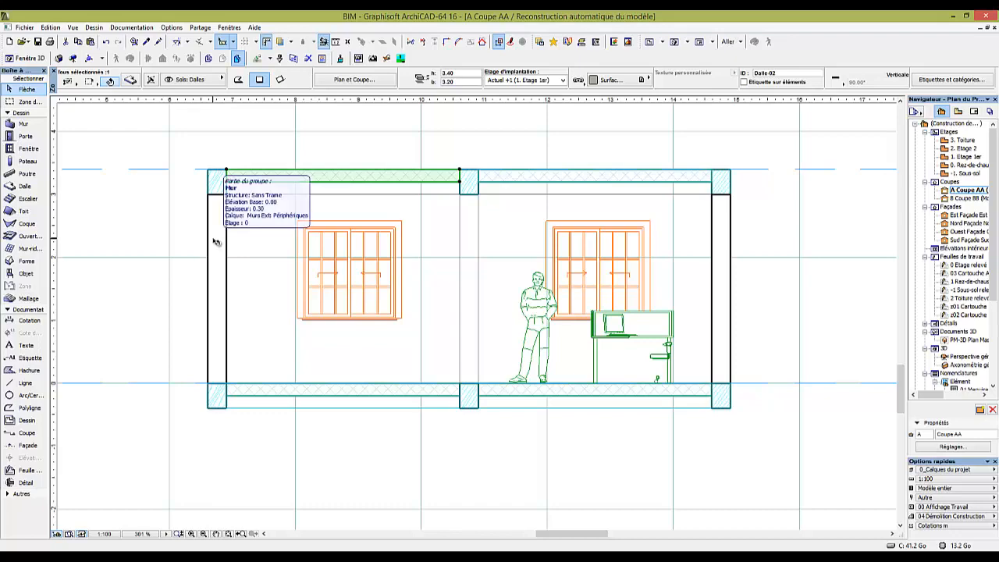
key("Escape")
double_click(965, 198)
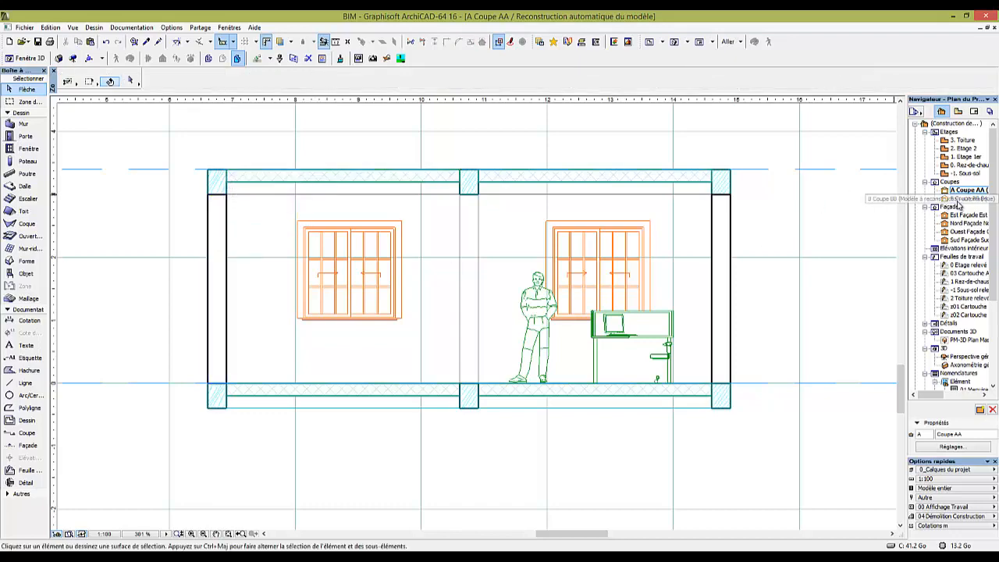
scroll(606, 312, "up", 4)
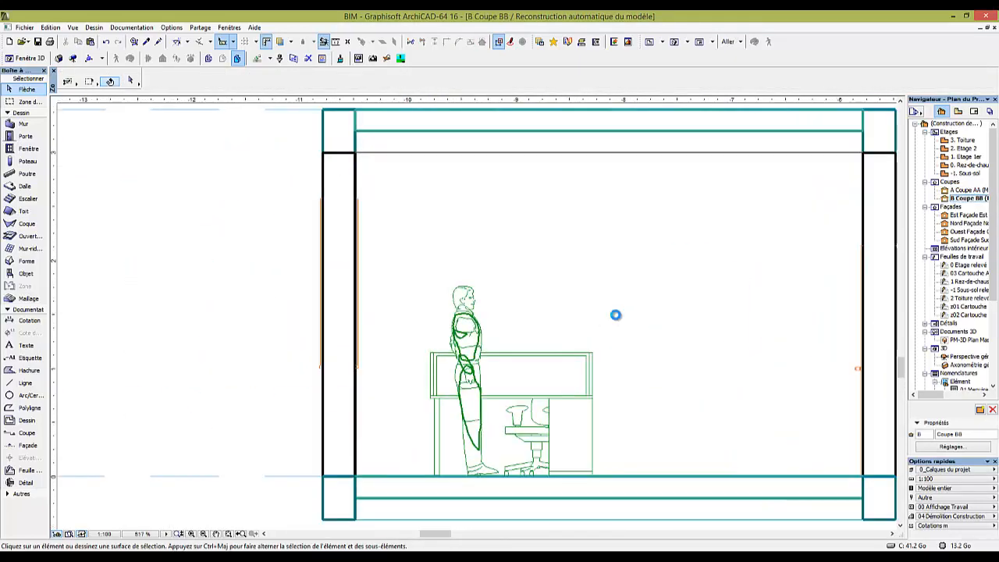
scroll(616, 315, "down", 7)
middle_click_drag(617, 315, 434, 314)
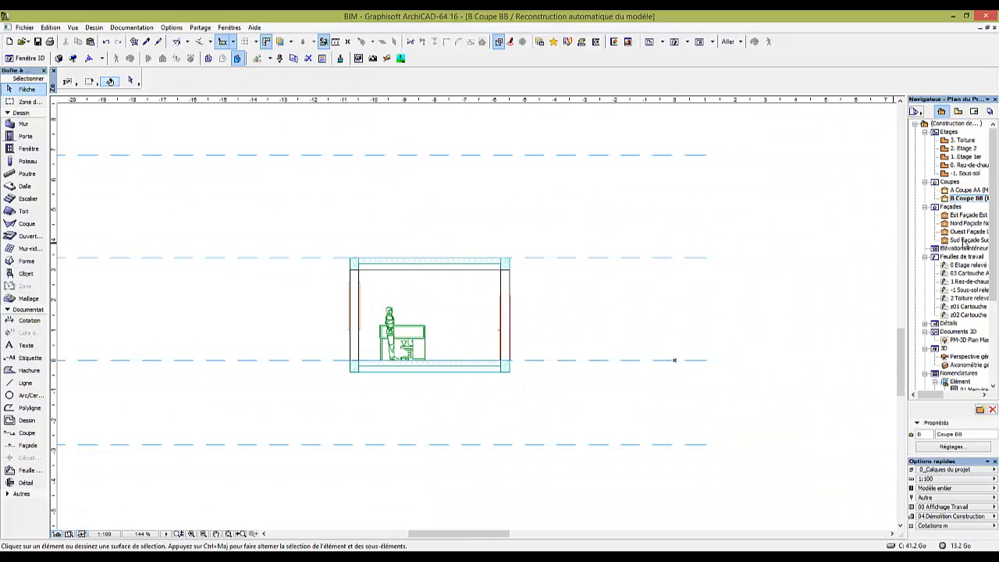
Open the east, north, west and south façade views in turn and examine the windows and door
double_click(968, 214)
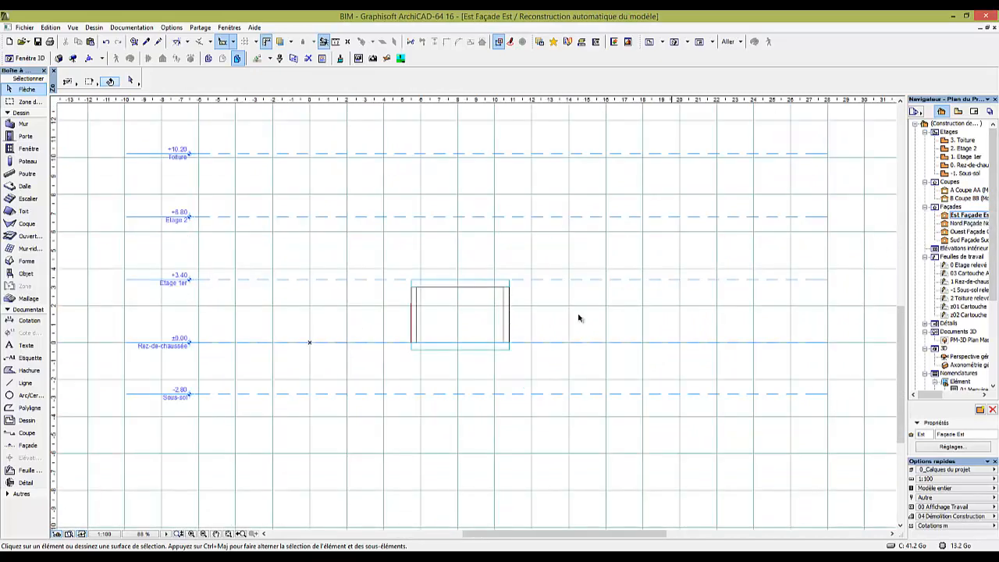
double_click(967, 224)
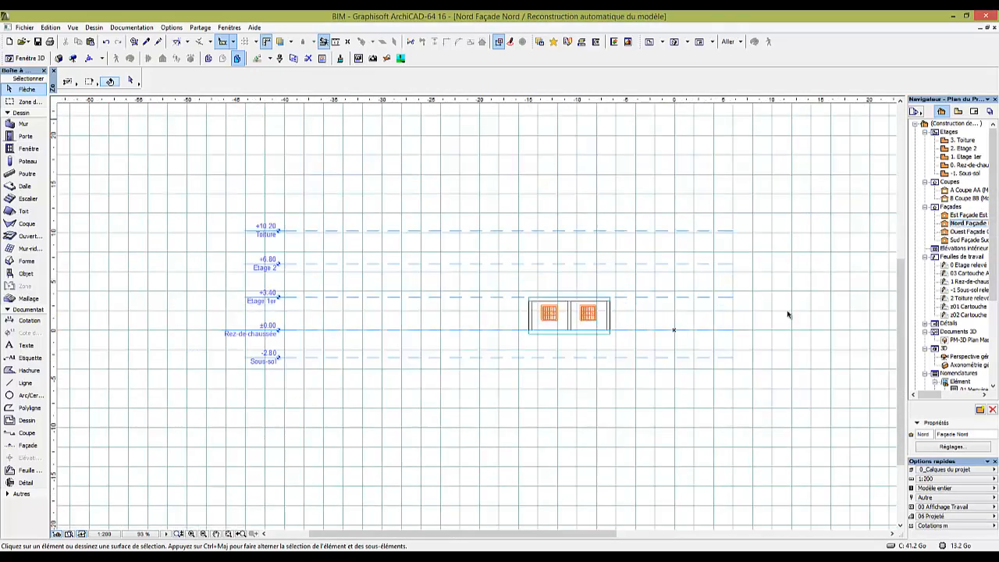
scroll(651, 308, "up", 3)
scroll(567, 344, "up", 1)
scroll(330, 351, "up", 1)
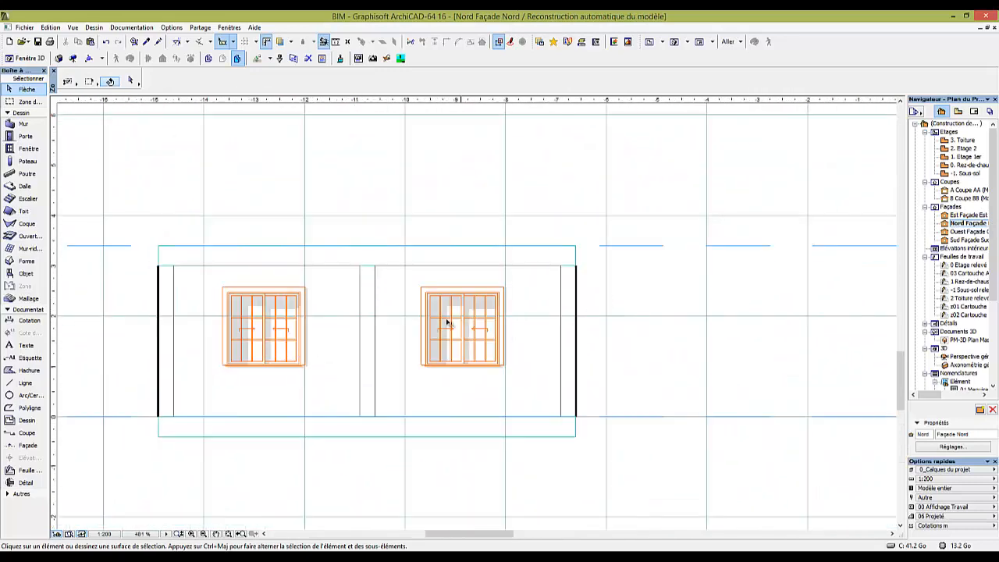
scroll(447, 322, "up", 2)
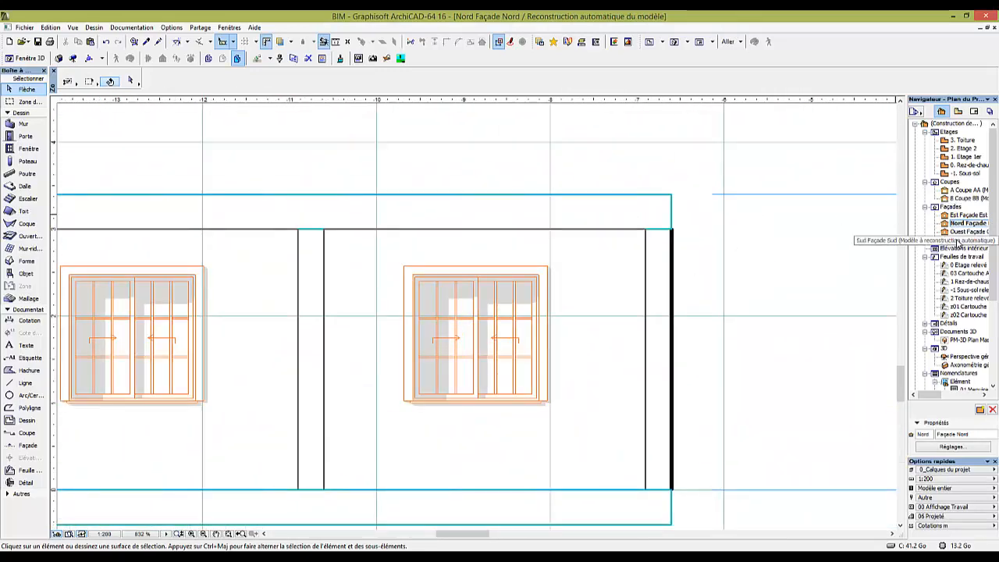
double_click(955, 232)
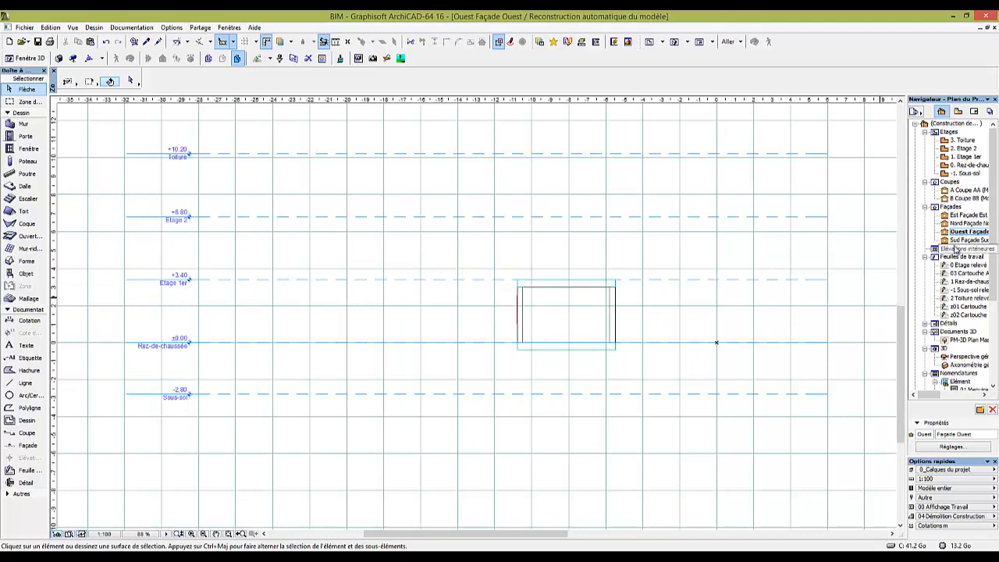
double_click(965, 239)
scroll(504, 315, "up", 8)
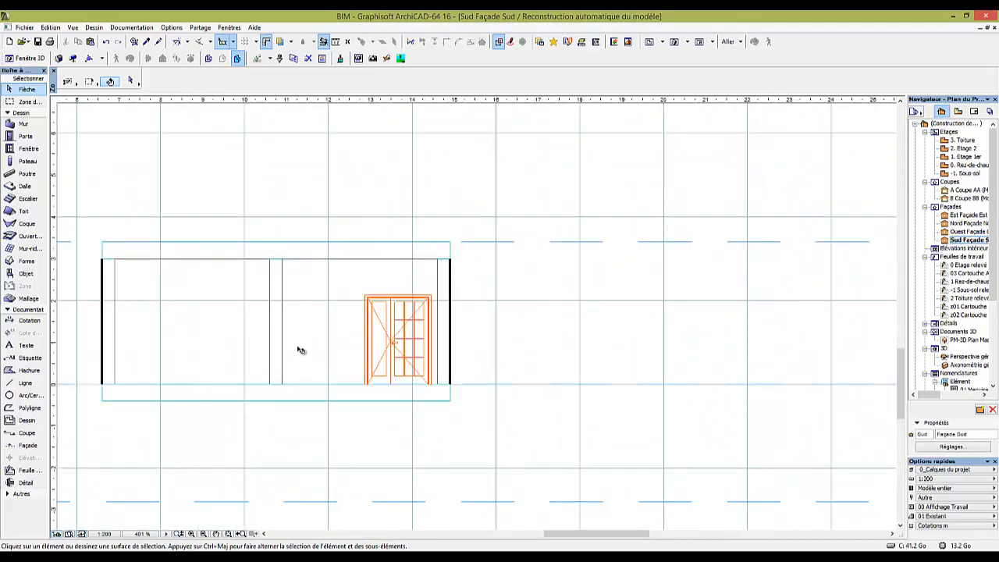
middle_click_drag(310, 356, 542, 348)
scroll(540, 347, "up", 2)
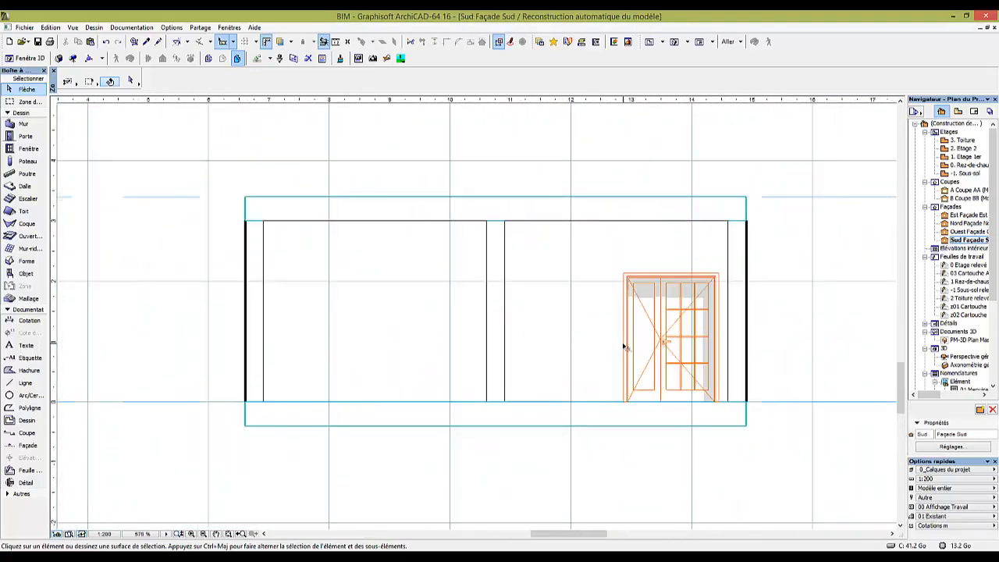
Return to the ground-floor plan and examine the section and elevation markers around the building
key("F2")
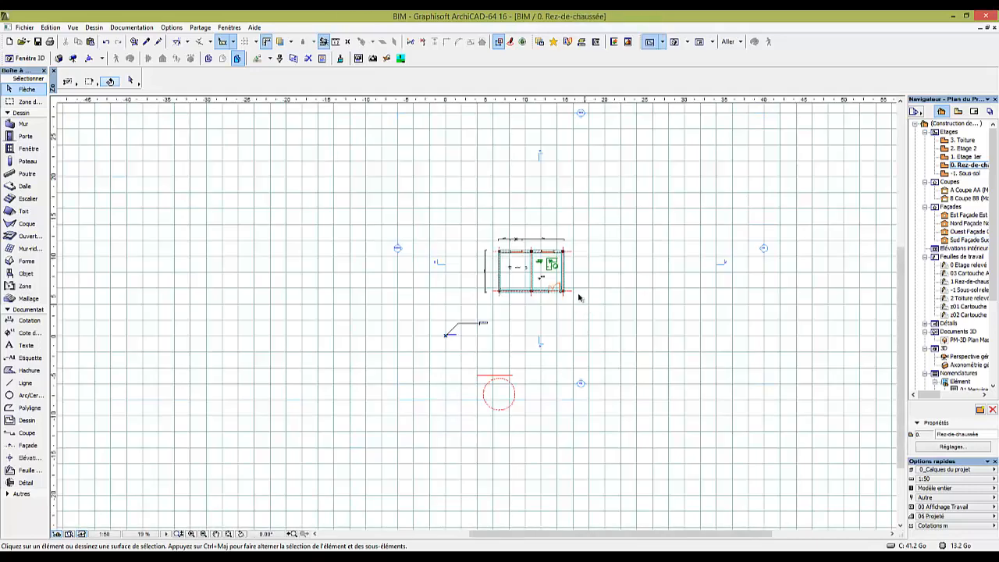
scroll(578, 295, "up", 3)
scroll(578, 294, "down", 4)
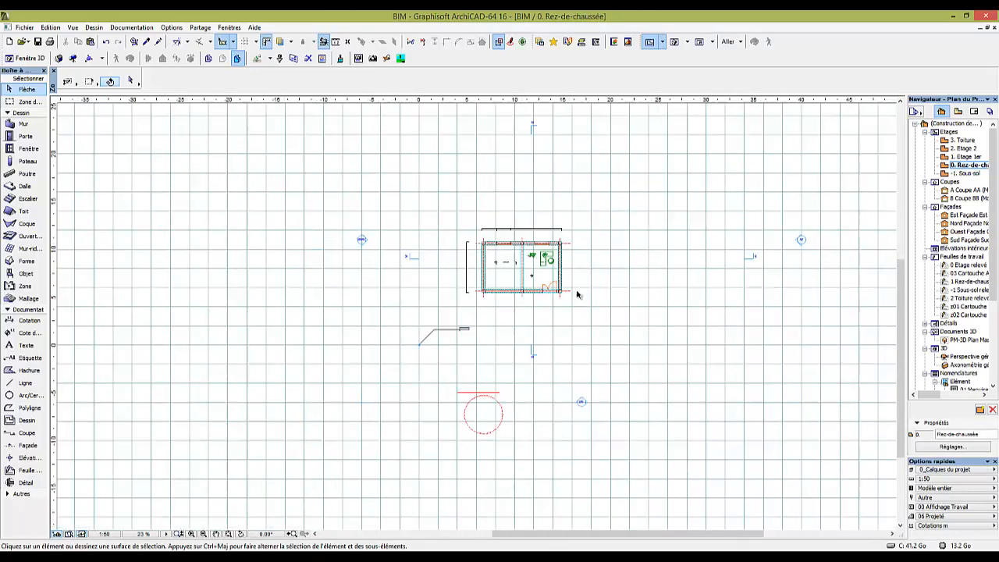
middle_click_drag(577, 294, 524, 315)
scroll(523, 315, "up", 4)
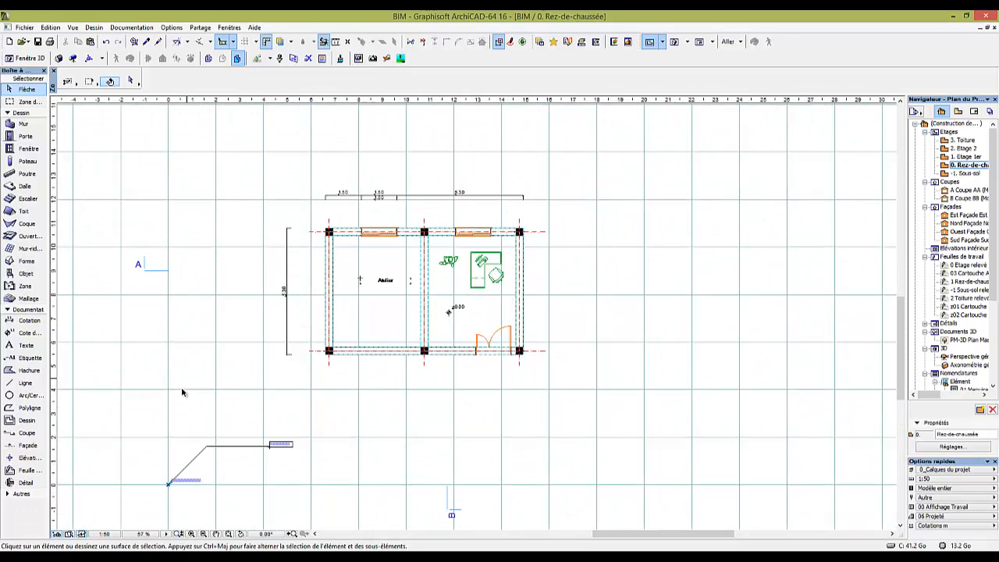
scroll(235, 363, "down", 2)
middle_click_drag(241, 360, 354, 359)
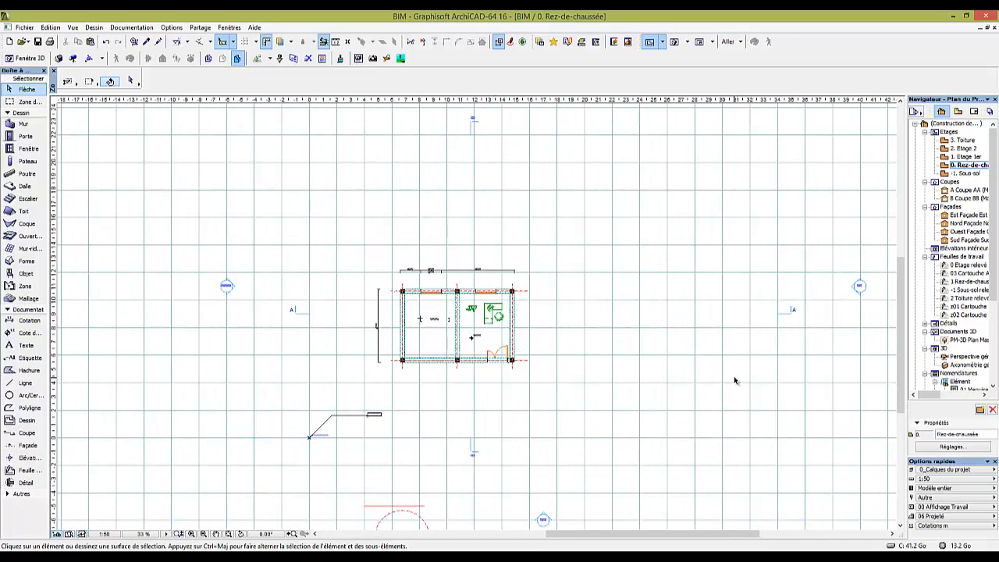
Examine the building in 3D, alternating between the generic perspective and the generic axonometry while orbiting around it
key("F3")
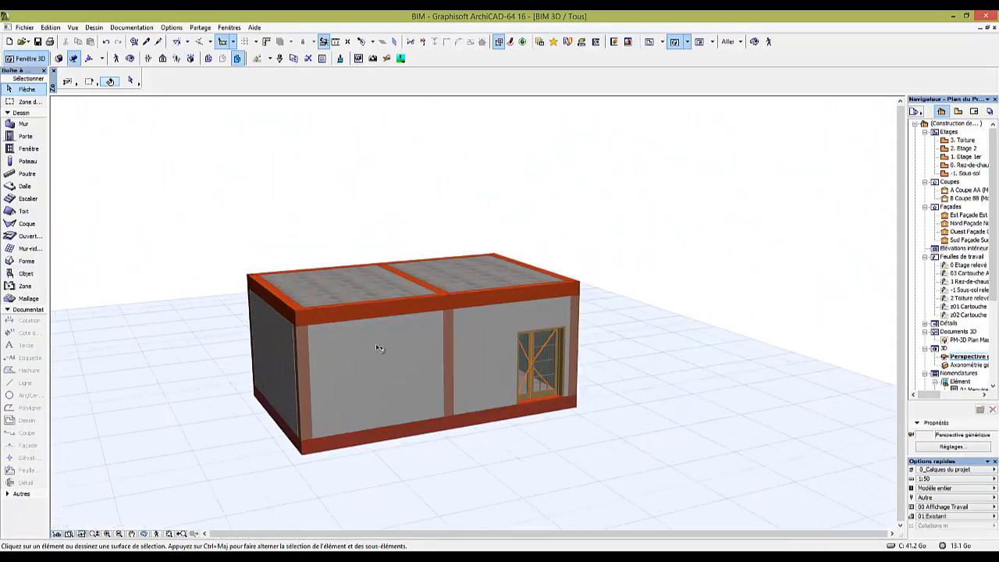
scroll(498, 358, "down", 1)
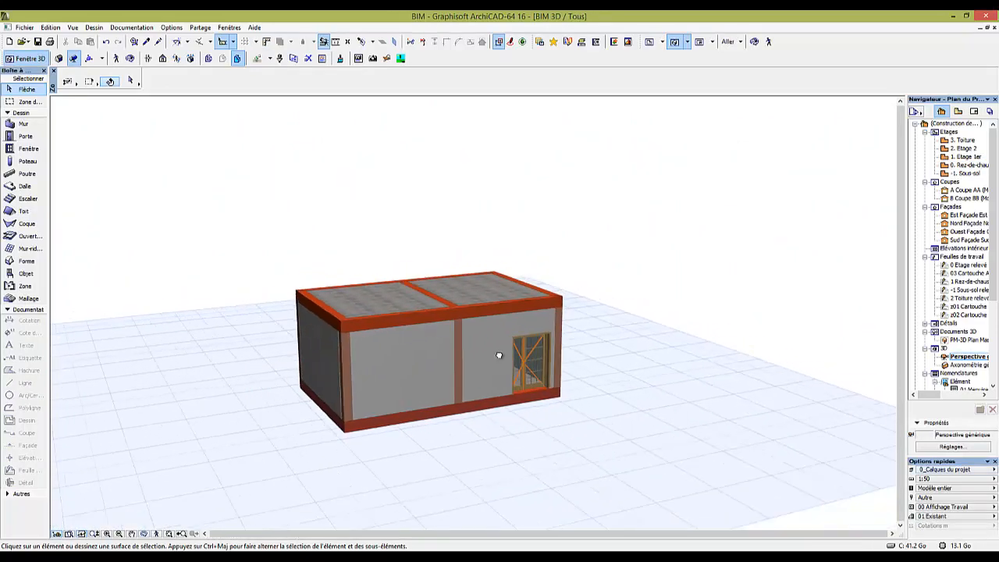
middle_click_drag(499, 356, 535, 346)
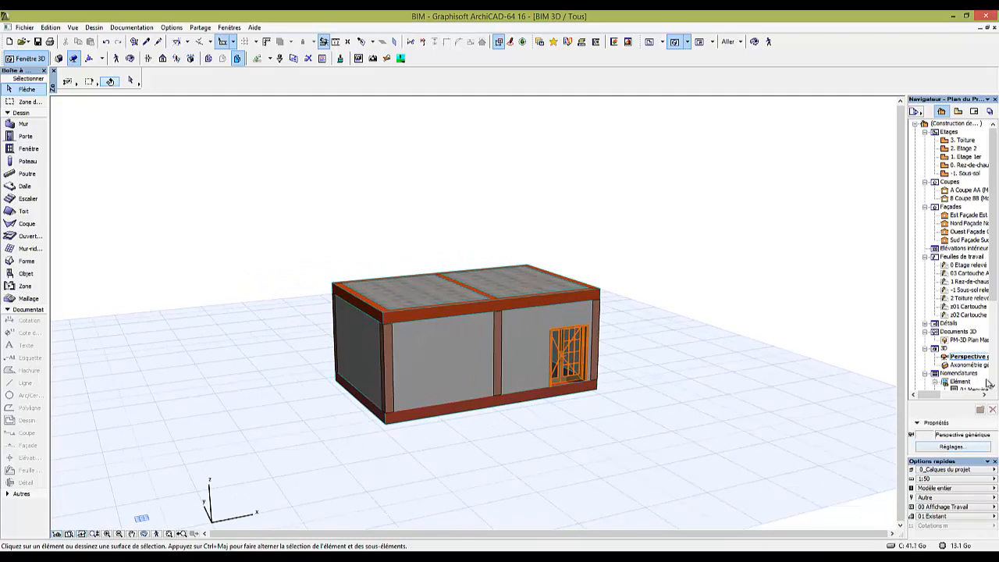
double_click(967, 365)
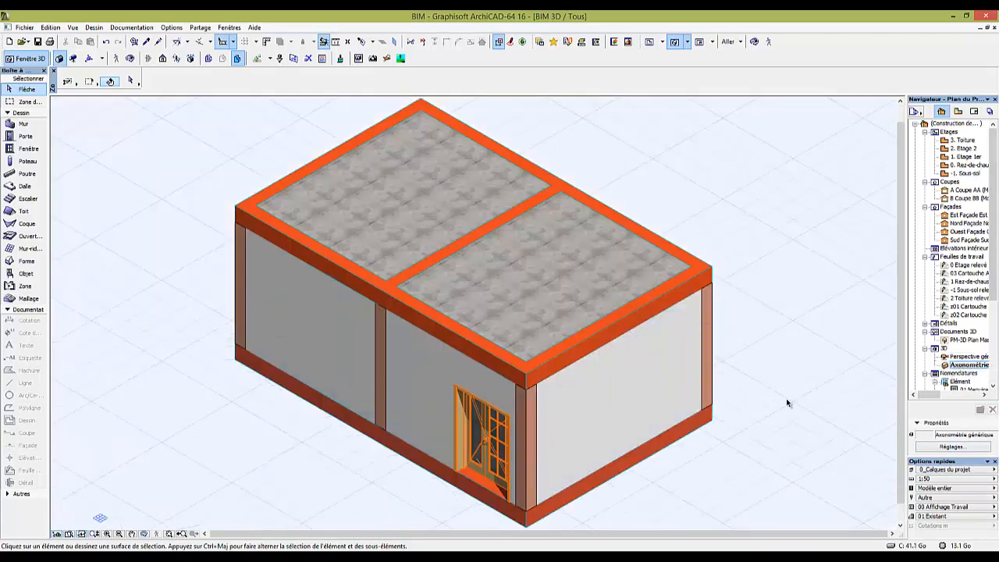
left_click_drag(767, 407, 772, 382)
middle_click_drag(771, 382, 771, 313, "shift")
left_click_drag(771, 313, 779, 260)
double_click(966, 358)
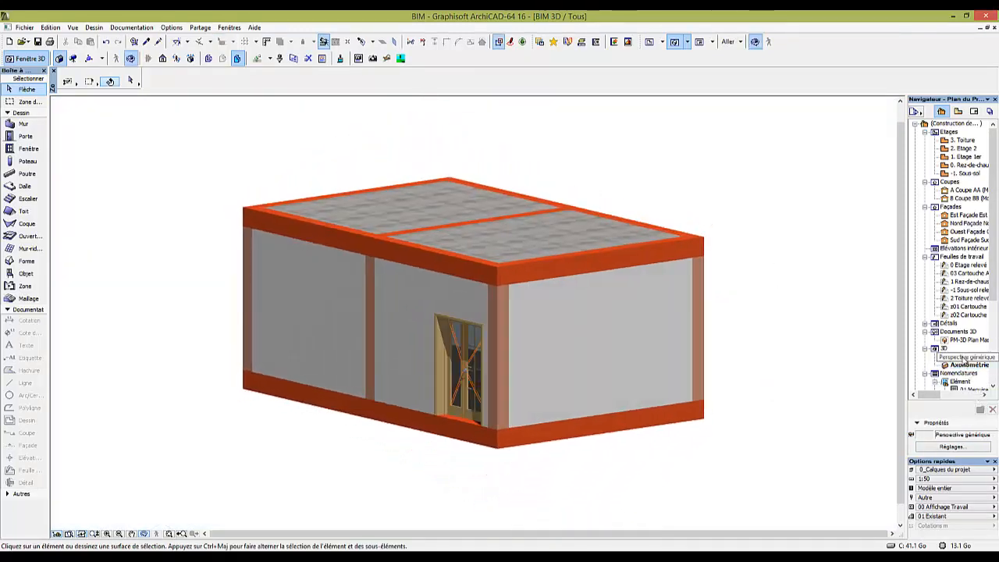
middle_click_drag(569, 392, 723, 423, "shift")
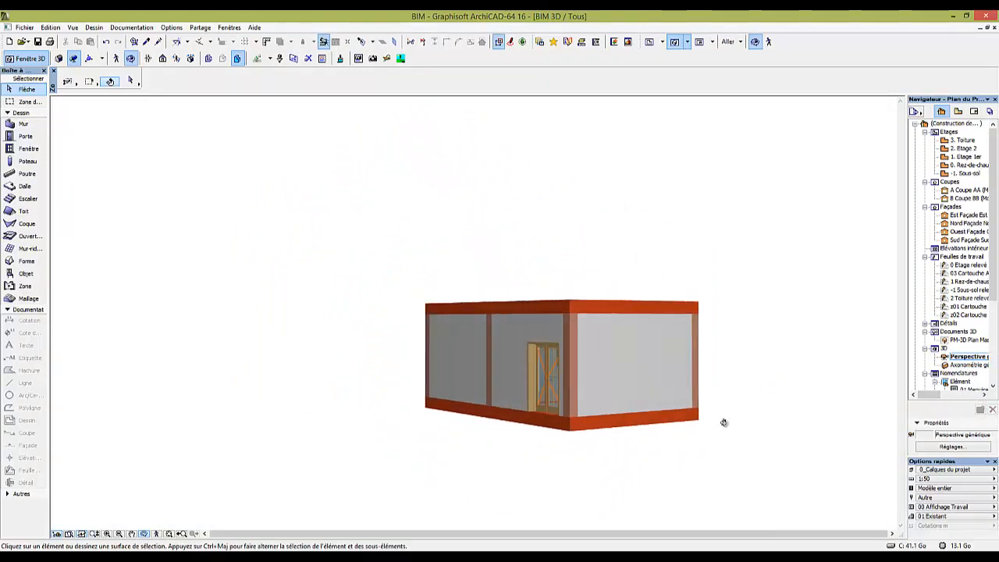
Switch the 3D view to a parallel projection of type Vue de dessus with an azimuth of 270°
left_click(954, 447)
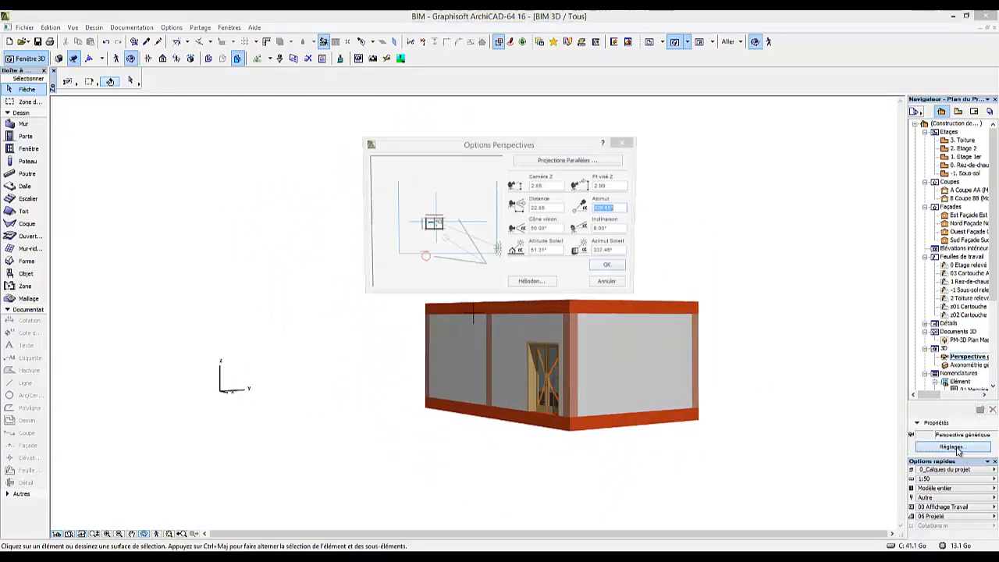
left_click(566, 162)
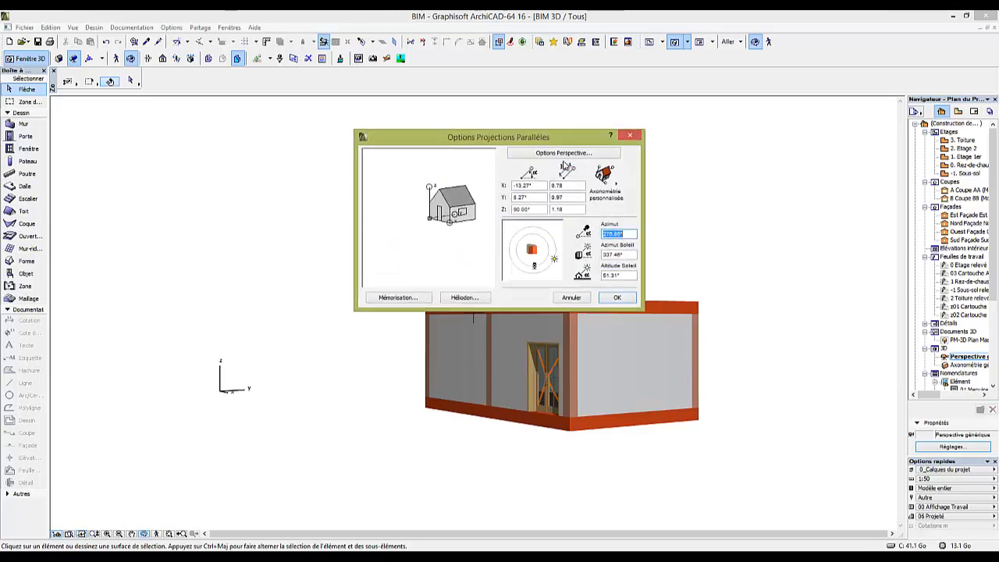
left_click(611, 183)
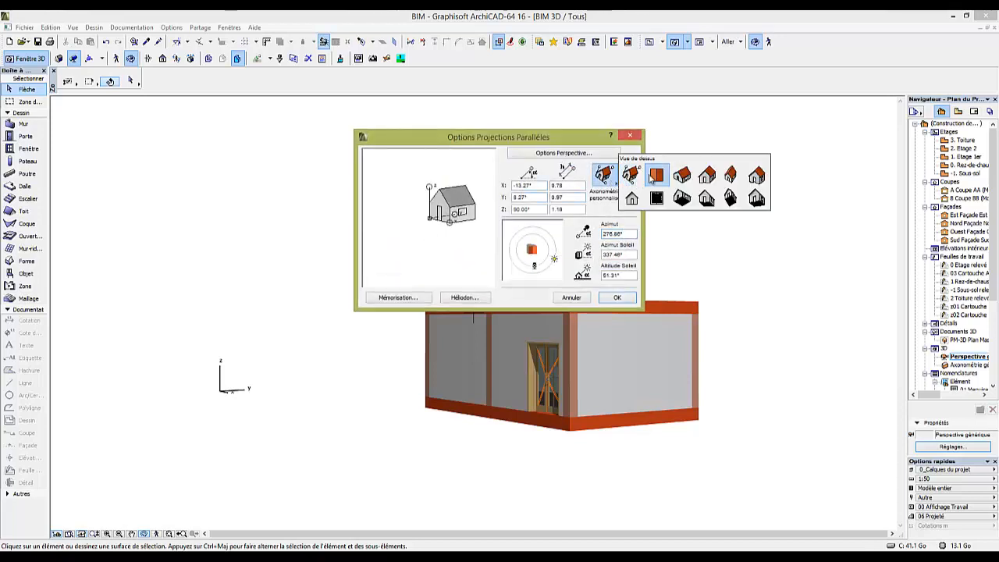
left_click(655, 175)
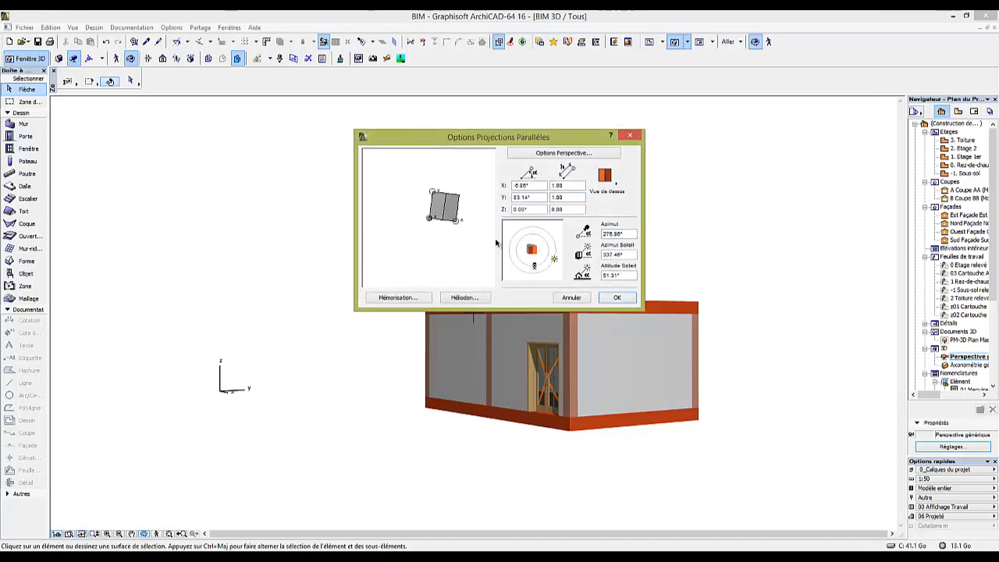
left_click_drag(534, 266, 534, 269)
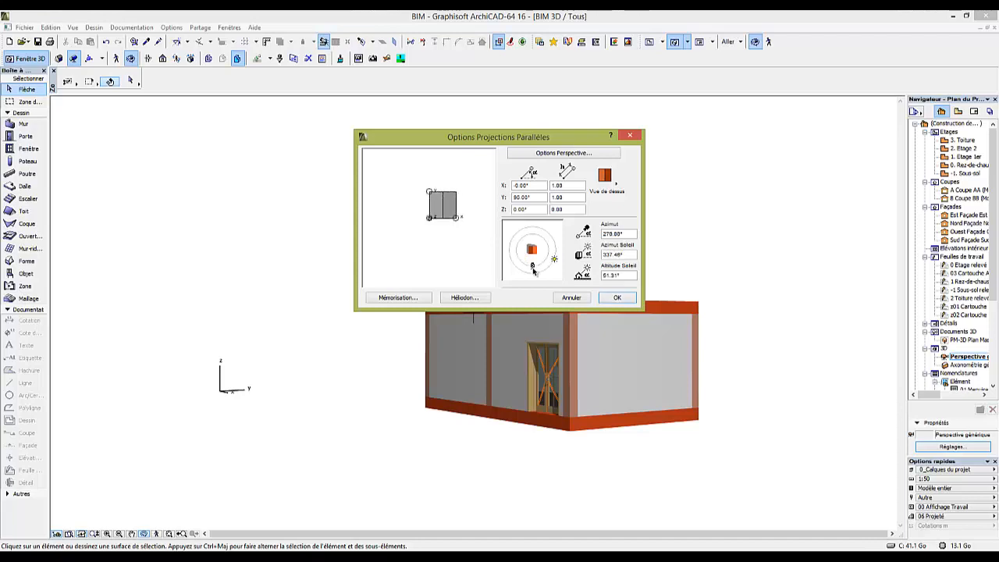
left_click(617, 298)
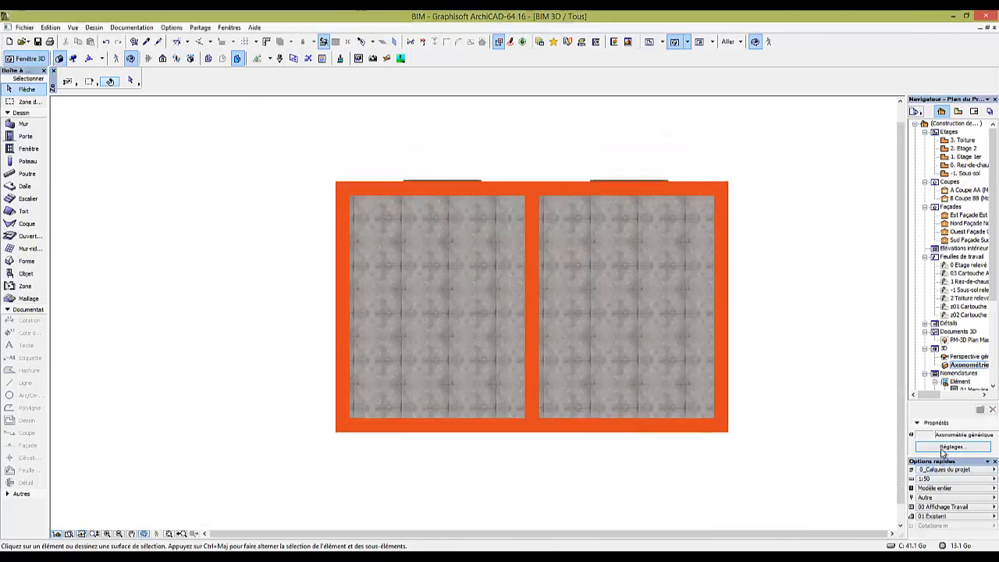
Change the parallel projection type to Axonométrie isométrique
left_click(943, 448)
left_click(616, 182)
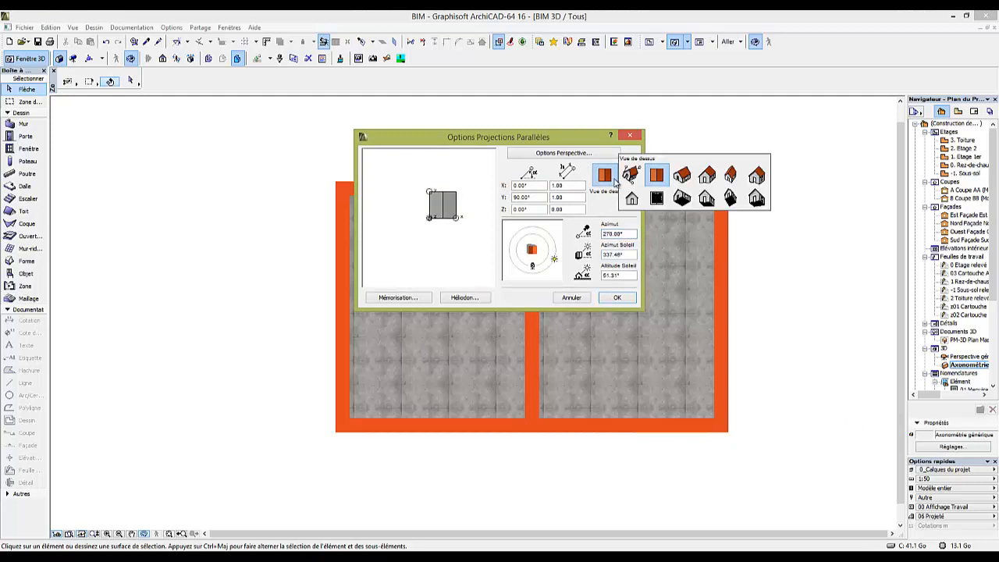
left_click(683, 180)
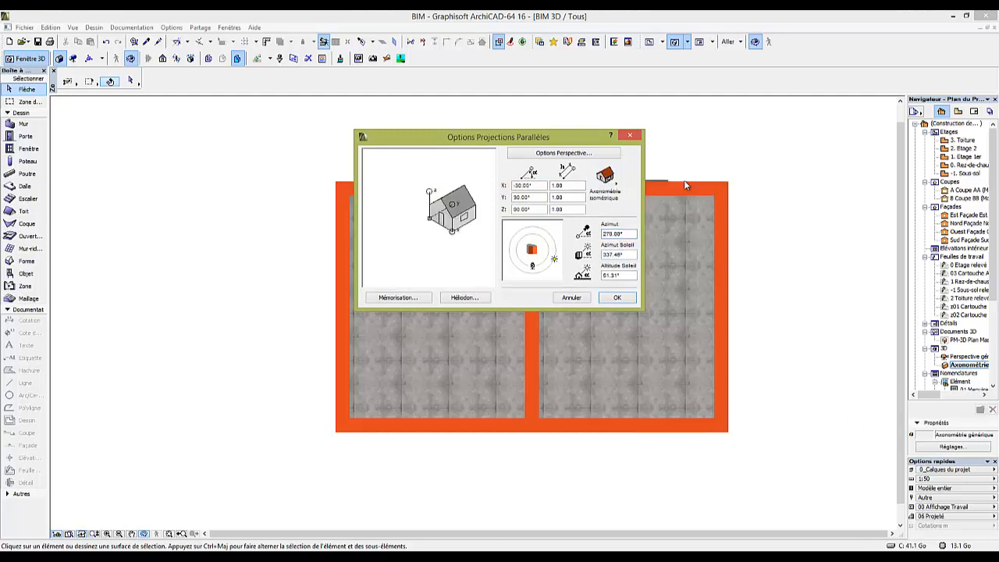
left_click(615, 298)
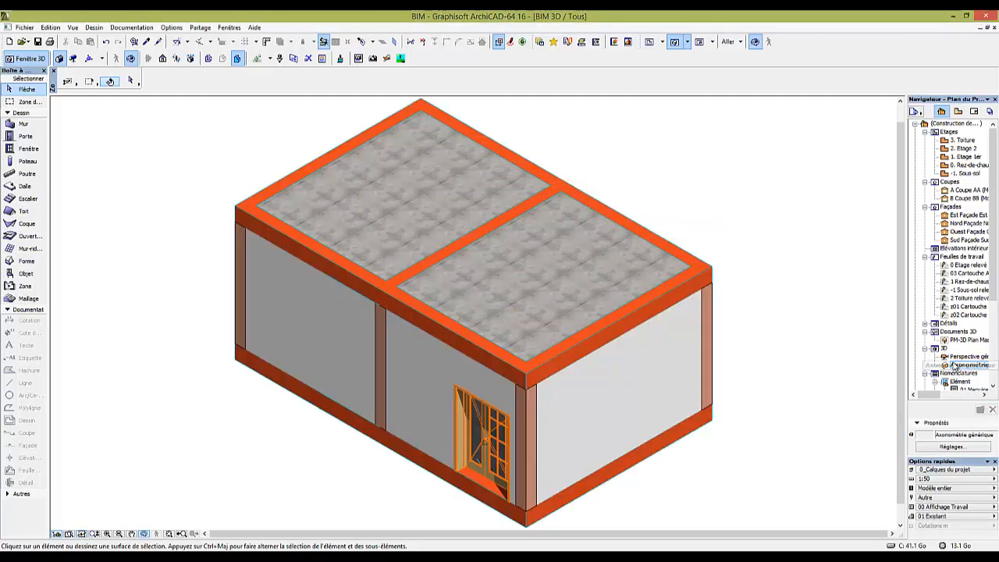
Open the generic perspective and orbit around the building to examine its long façade with the double door
left_click(957, 357)
double_click(956, 358)
left_click_drag(664, 401, 462, 384)
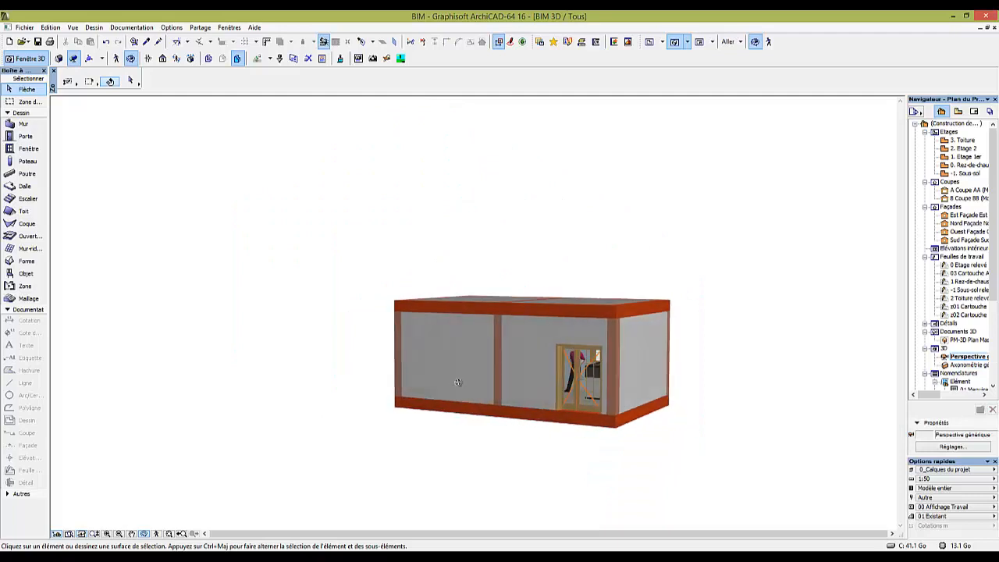
scroll(461, 384, "down", 2)
left_click_drag(636, 390, 467, 364)
scroll(467, 364, "up", 2)
left_click_drag(601, 375, 427, 356)
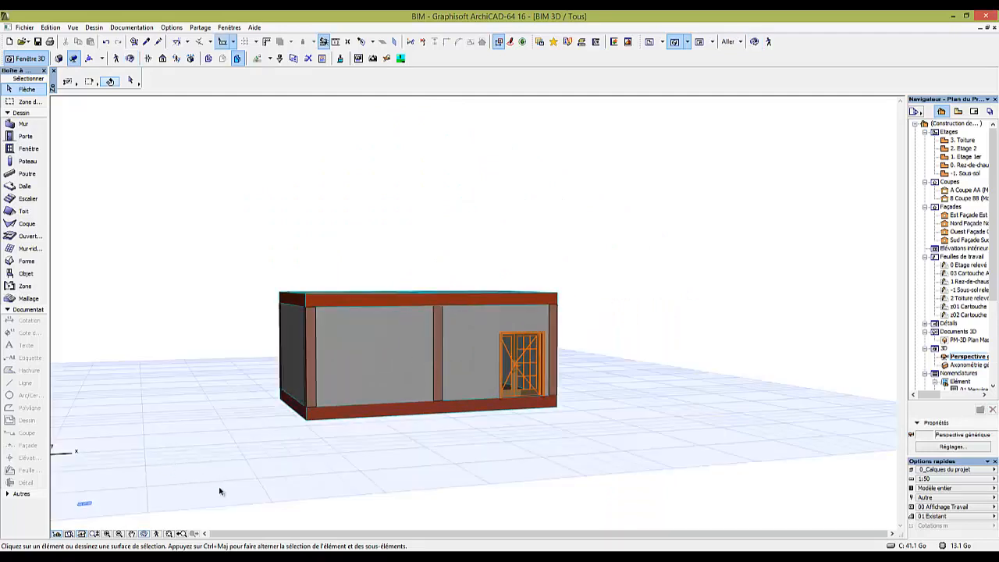
Walk through the building's façade and furnished interior in 3D exploration mode, and return to the ground-floor plan
left_click(156, 535)
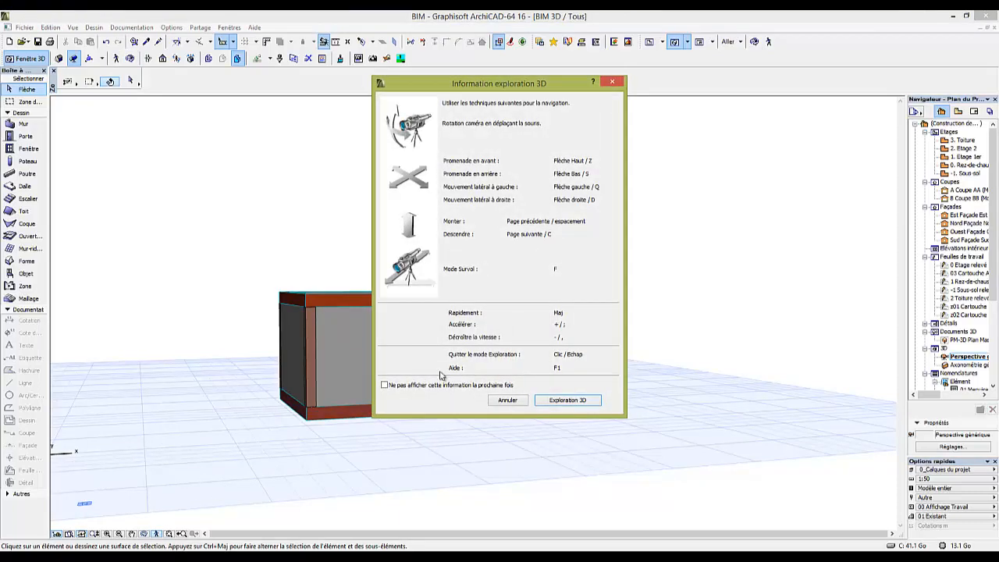
left_click(560, 401)
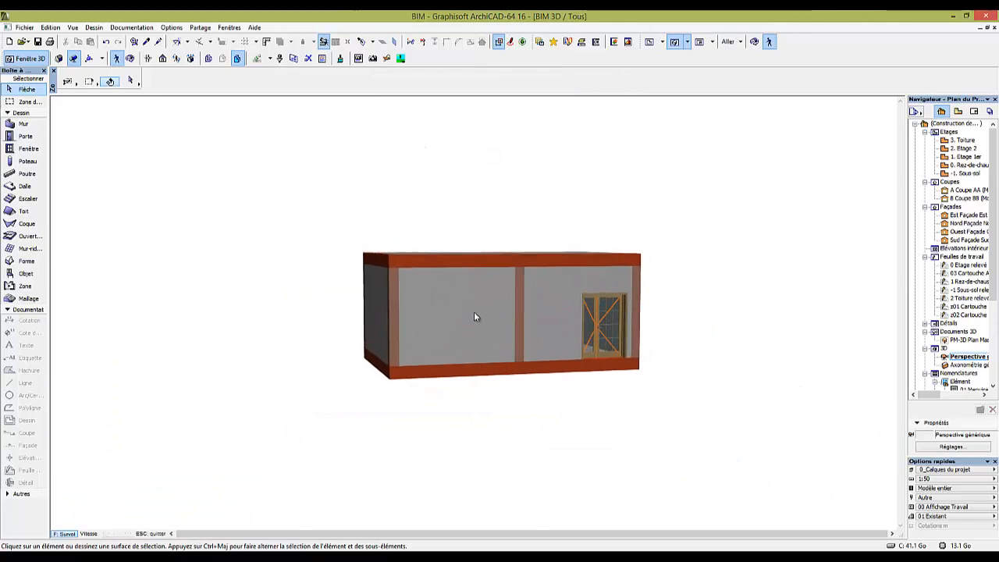
key("Up")
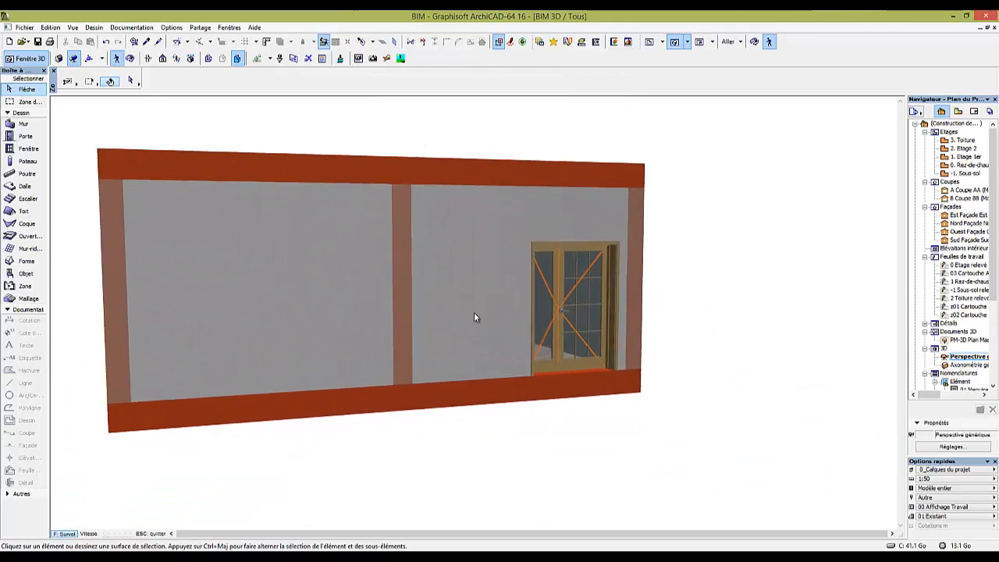
key("Up")
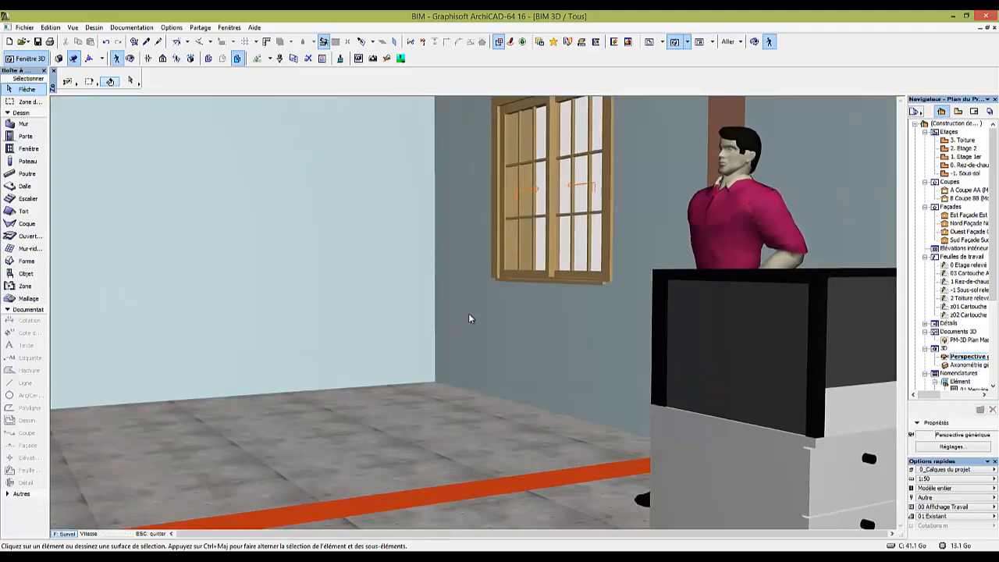
key("Up")
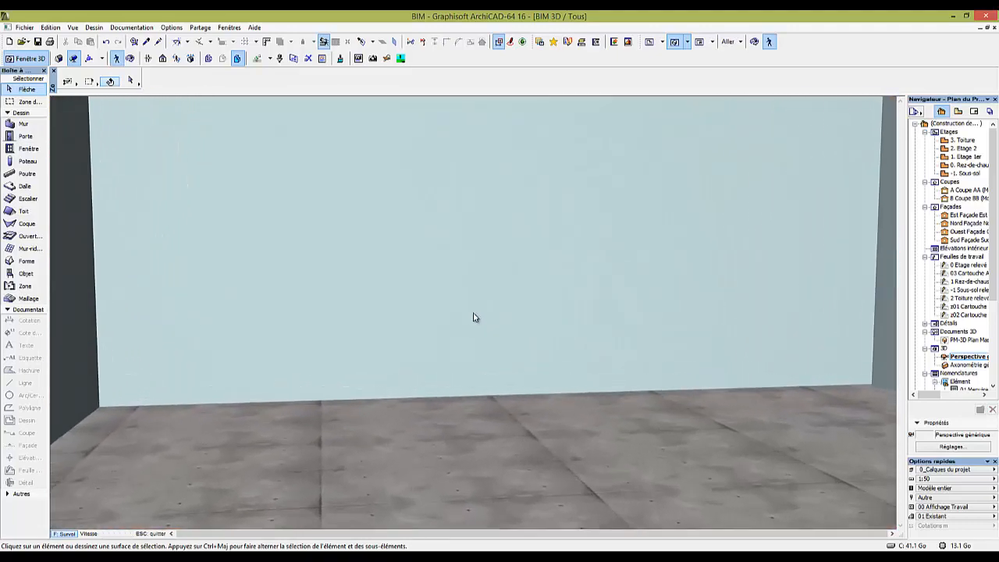
key("Down")
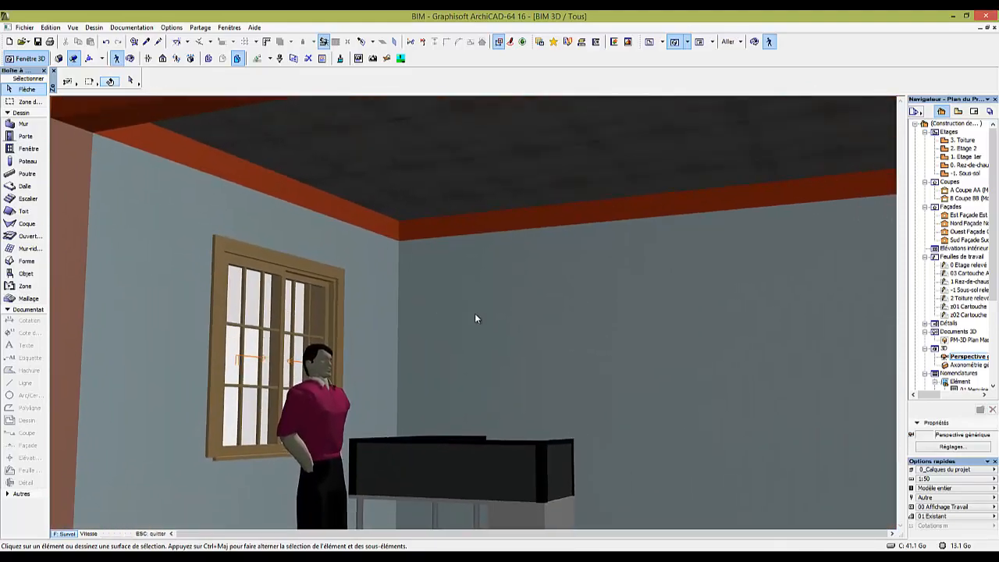
key("Left")
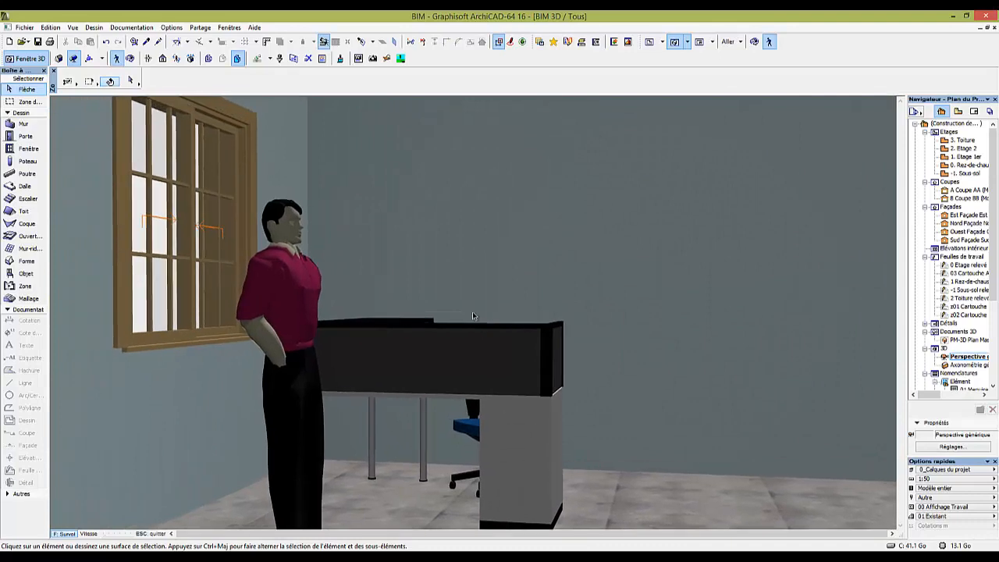
key("Escape")
key("F2")
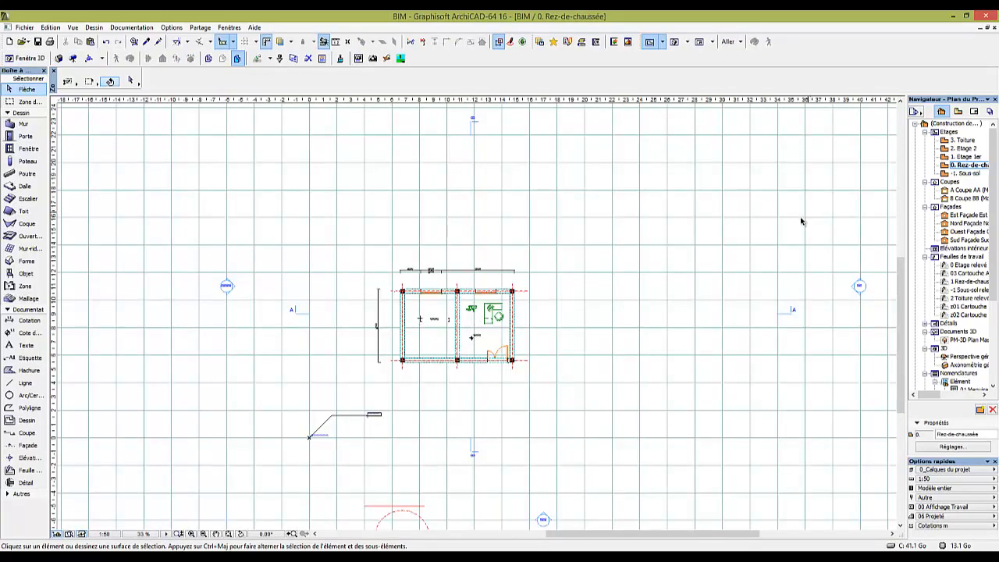